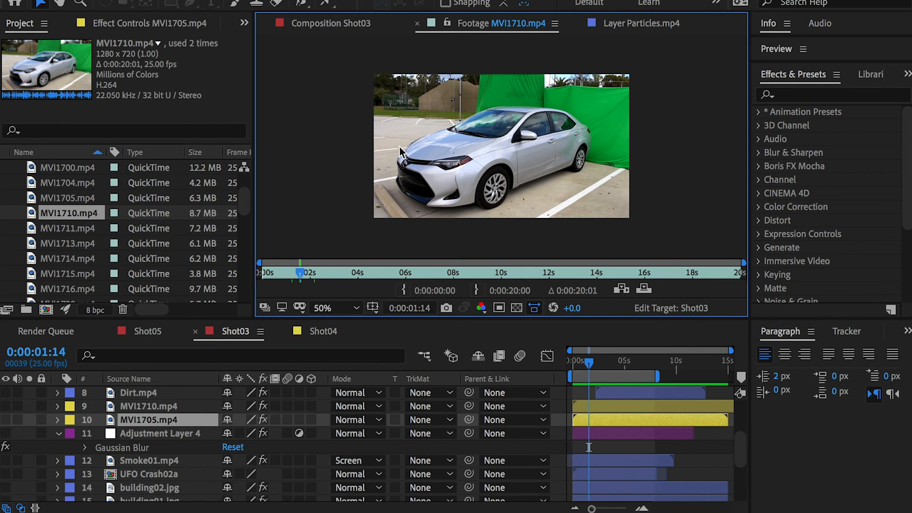
Step: Compare the source clips MVI1705.mp4 and MVI1710.mp4, select their timeline layers and return to the Shot03 composition view
double_click(70, 199)
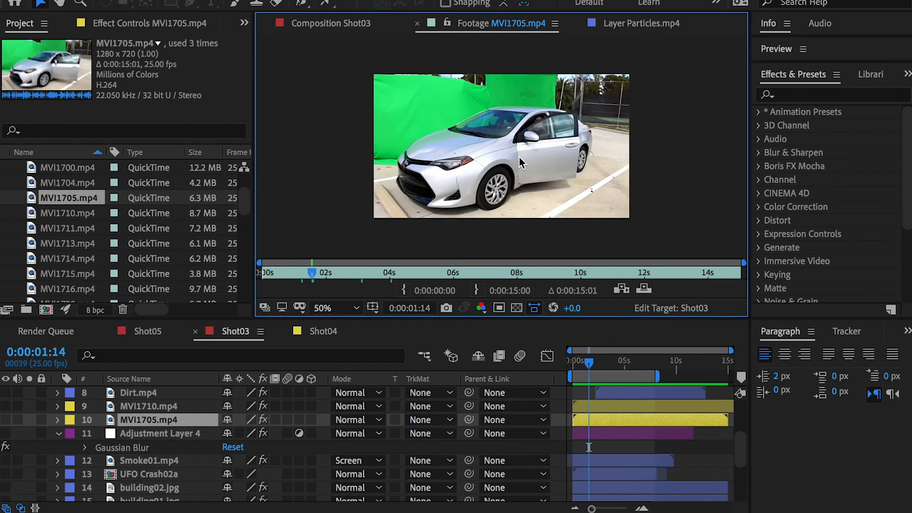
double_click(132, 212)
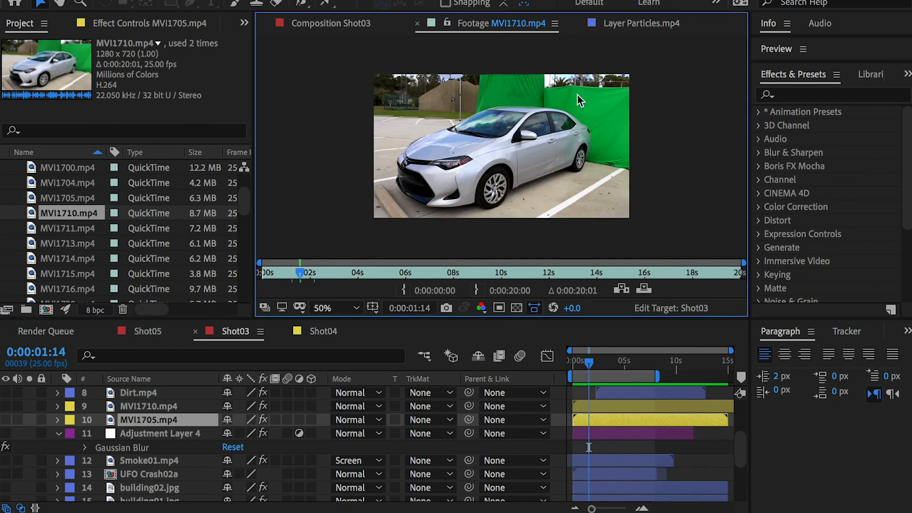
click(138, 404)
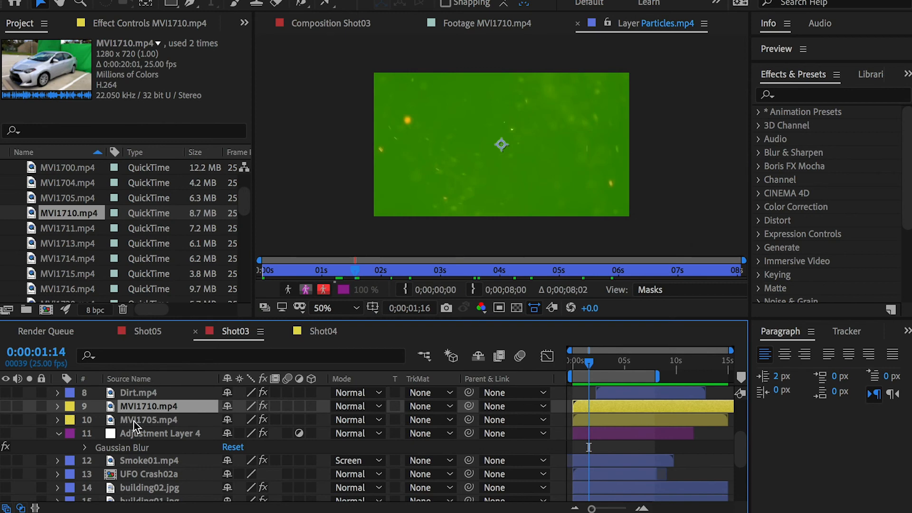
click(135, 420)
click(318, 22)
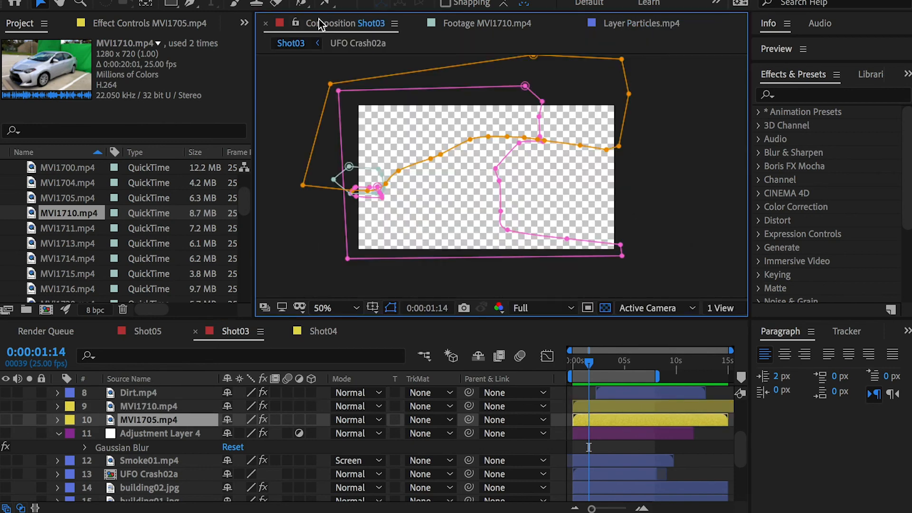
Step: Show the foreground car layers MVI1710.mp4 and MVI1705.mp4 (layers 9 and 10), and briefly toggle the lower UFO Crash02a layer
click(5, 407)
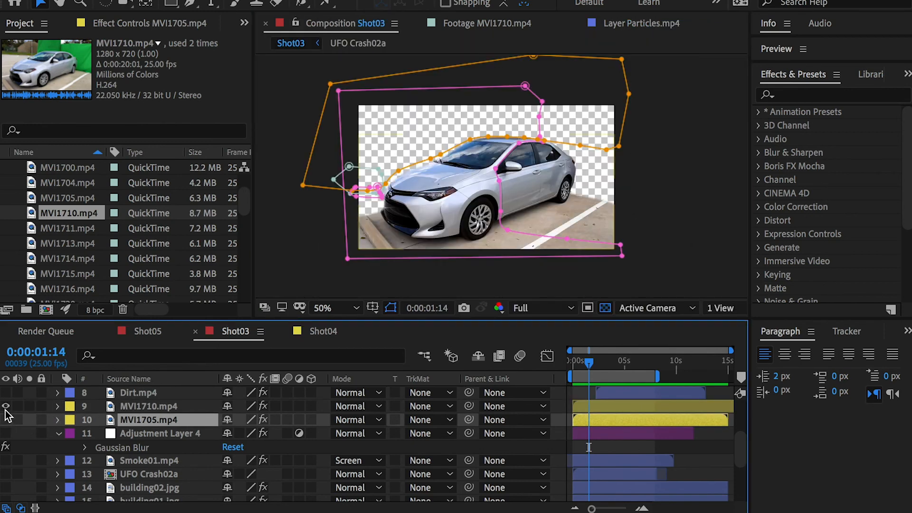
click(170, 403)
click(6, 421)
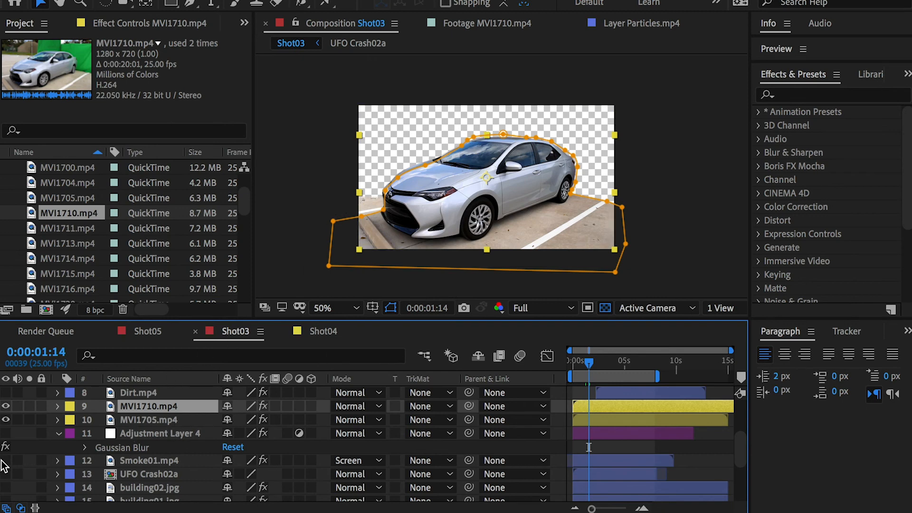
click(5, 474)
click(5, 474)
Step: Review the MVI1710.mp4 and MVI1705.mp4 source footage again, select layer 10 and return to the Shot03 composition view
double_click(80, 214)
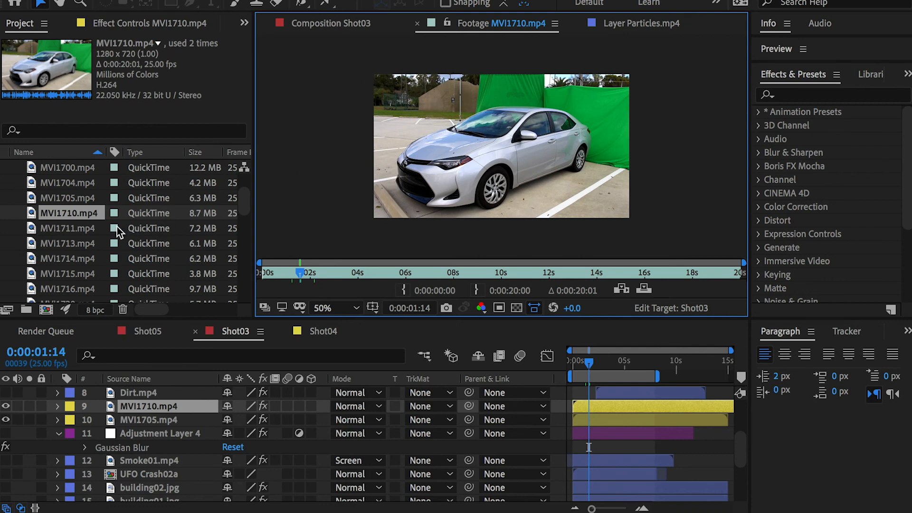
double_click(75, 199)
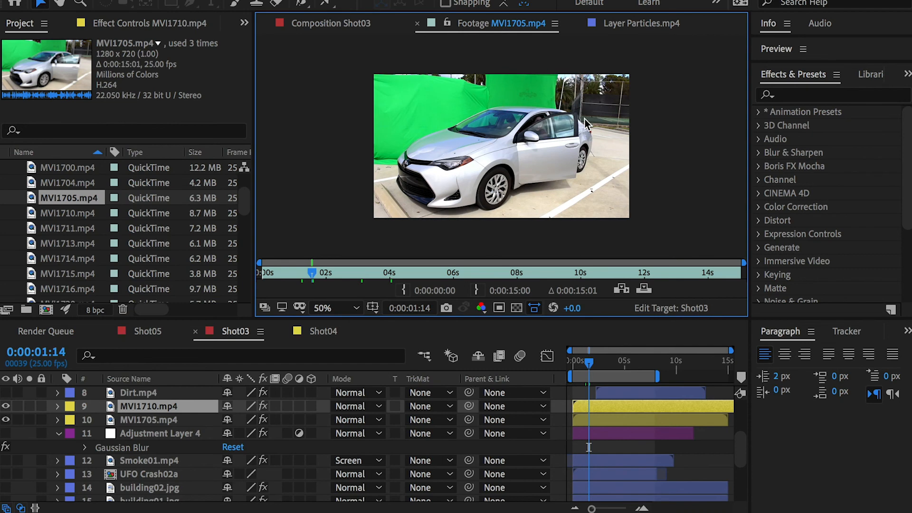
click(113, 420)
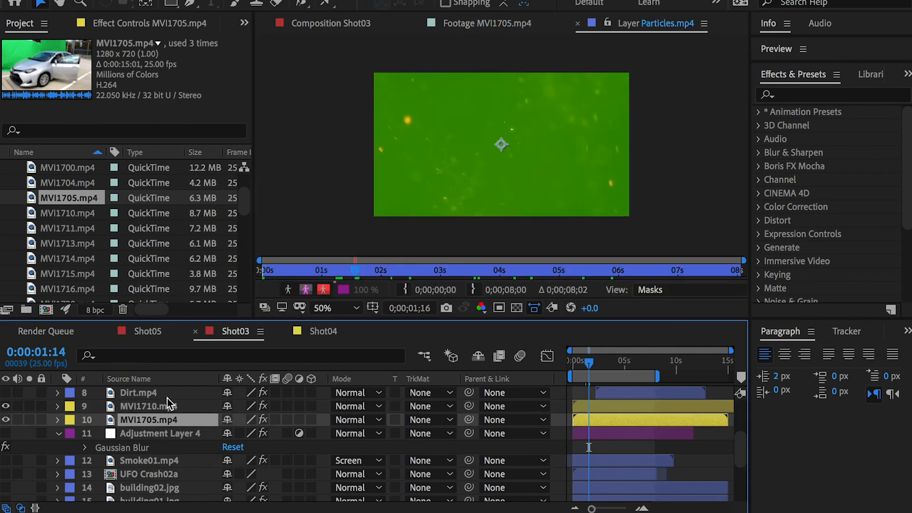
click(328, 24)
Step: Hide foreground layers 9 and 10 and show the background car-park layers 19 to 21
drag(6, 407, 6, 420)
scroll(41, 462, down, 5)
drag(7, 460, 6, 477)
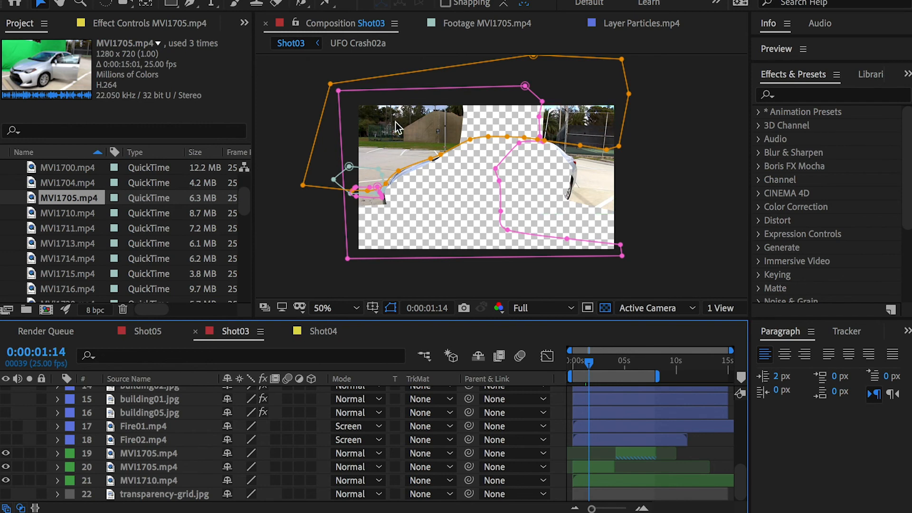
Step: Make foreground layers 9 and 10 visible together with the background layers
scroll(109, 409, up, 8)
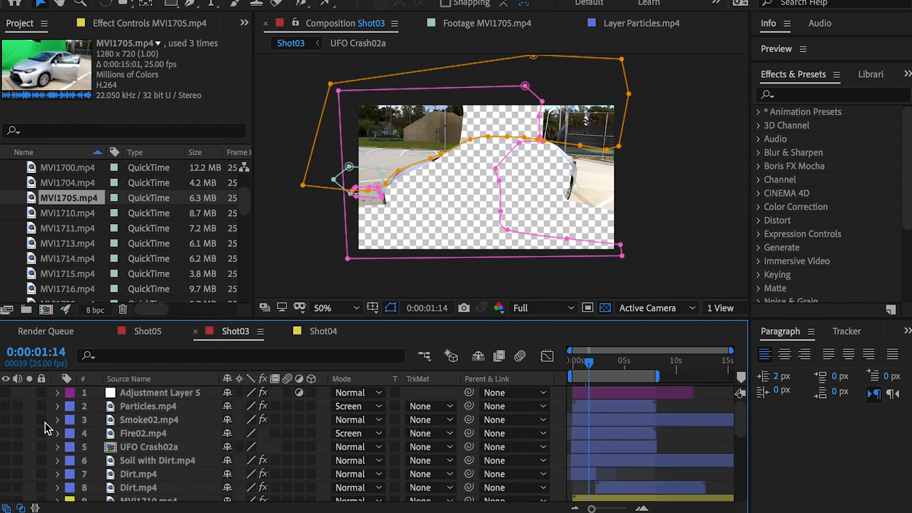
scroll(35, 444, down, 2)
click(6, 487)
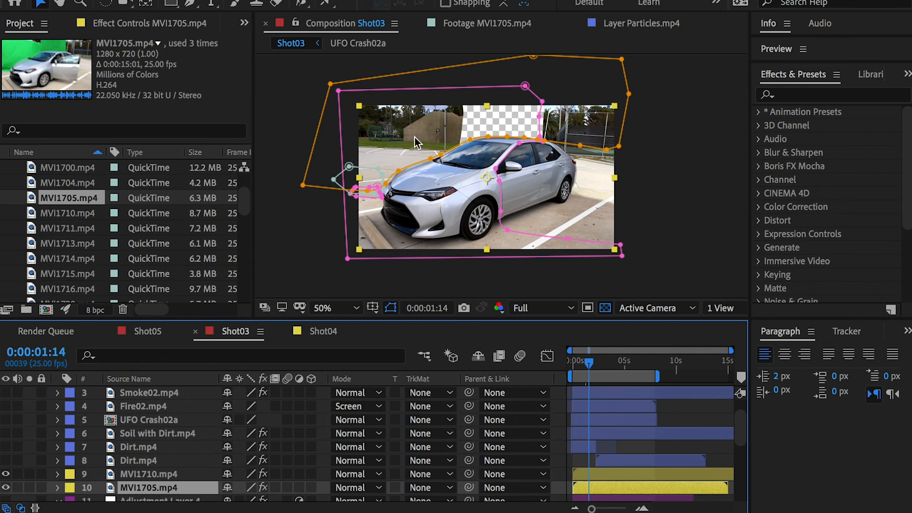
Step: Solo foreground layers 9 and 10 to isolate the car, and remove the solo from both
click(29, 474)
click(30, 487)
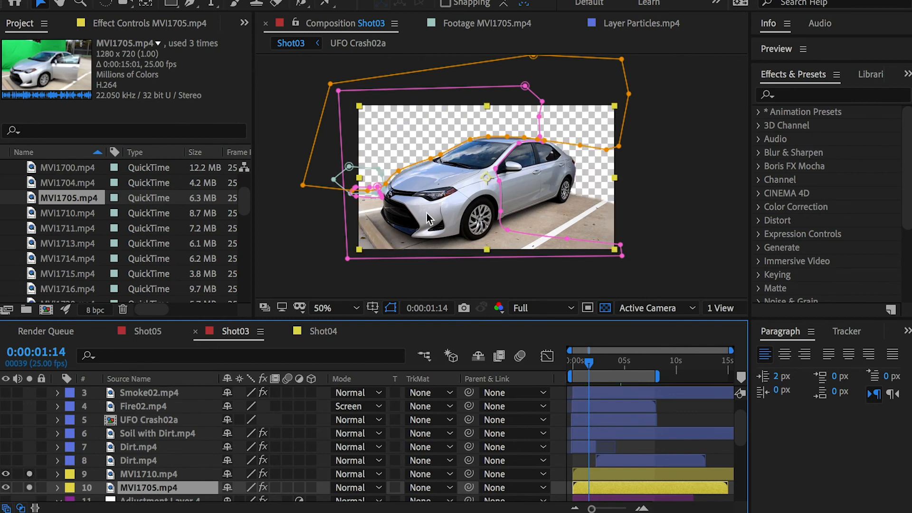
click(30, 474)
click(29, 487)
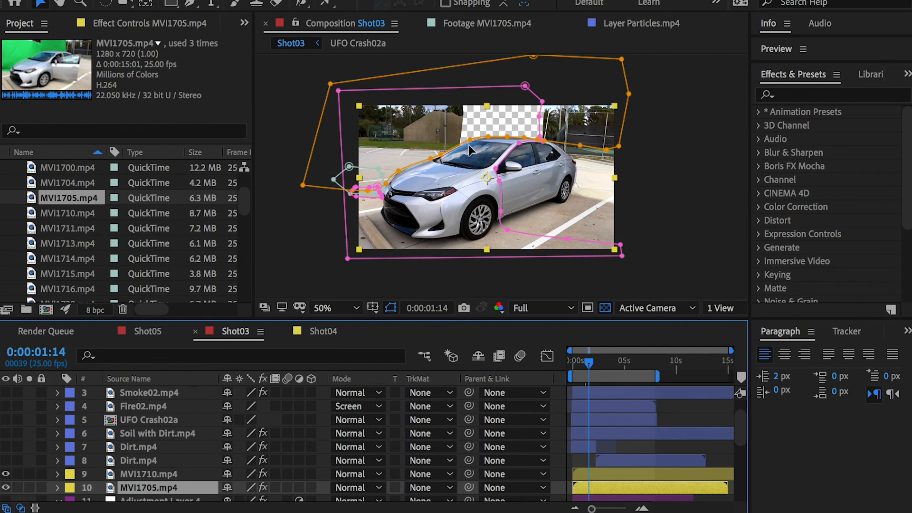
Step: Hide background layers 19 to 21 and foreground layers 9 and 10 so the composition is empty
scroll(149, 449, down, 3)
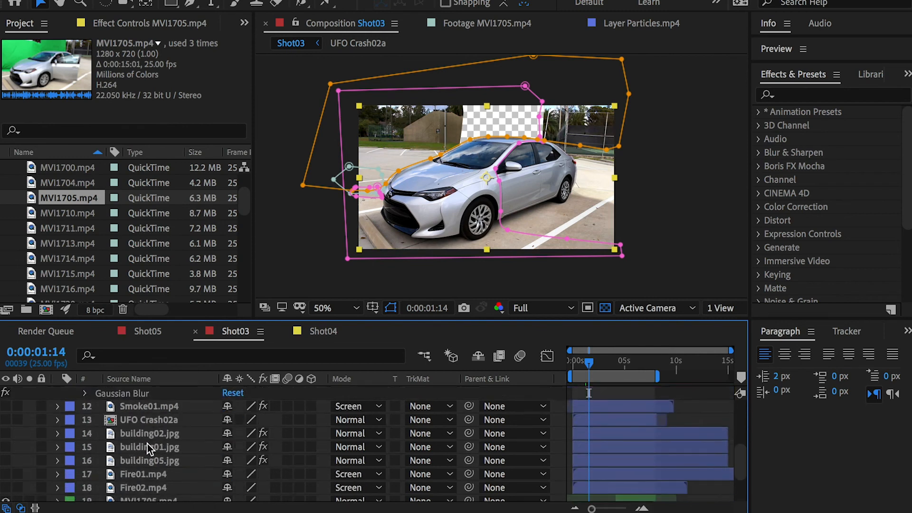
scroll(150, 449, down, 2)
click(7, 481)
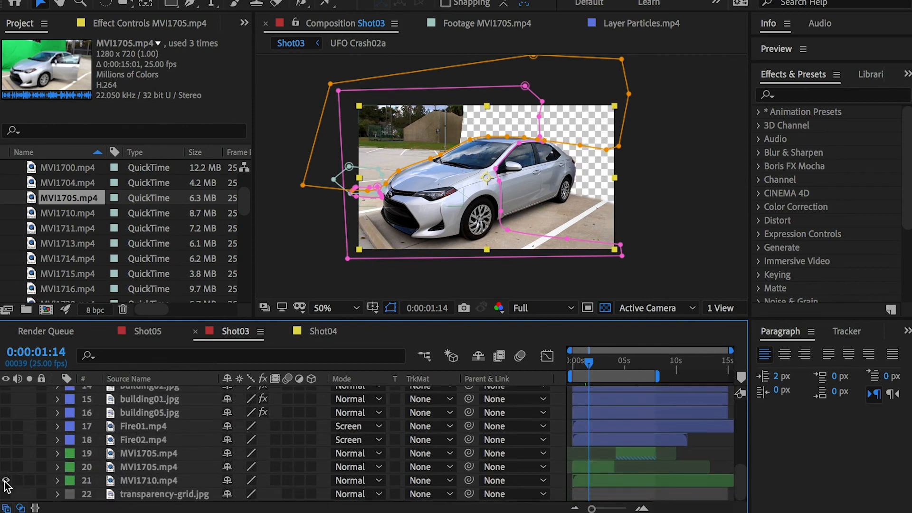
scroll(6, 484, up, 3)
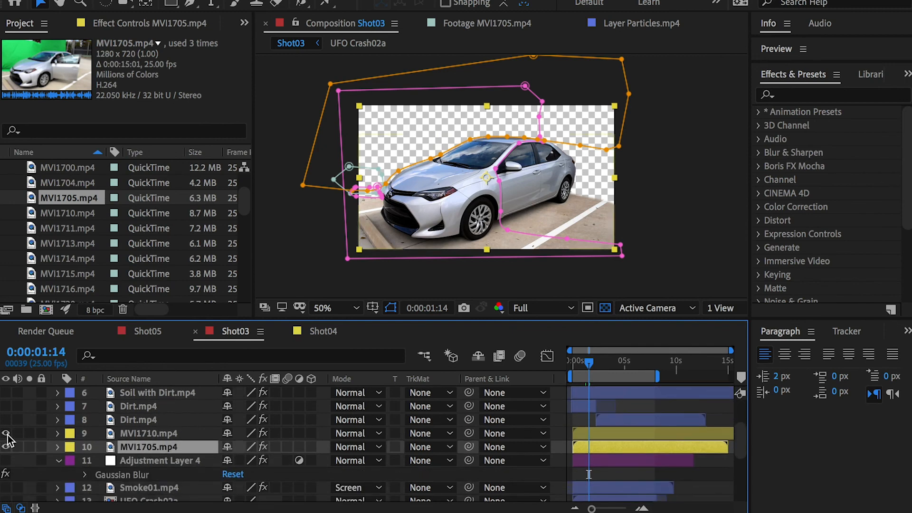
click(6, 446)
Step: Show the transparency-grid.jpg layer and the background layers MVI1710.mp4 and both MVI1705.mp4 copies (layers 19 to 21)
scroll(9, 444, down, 3)
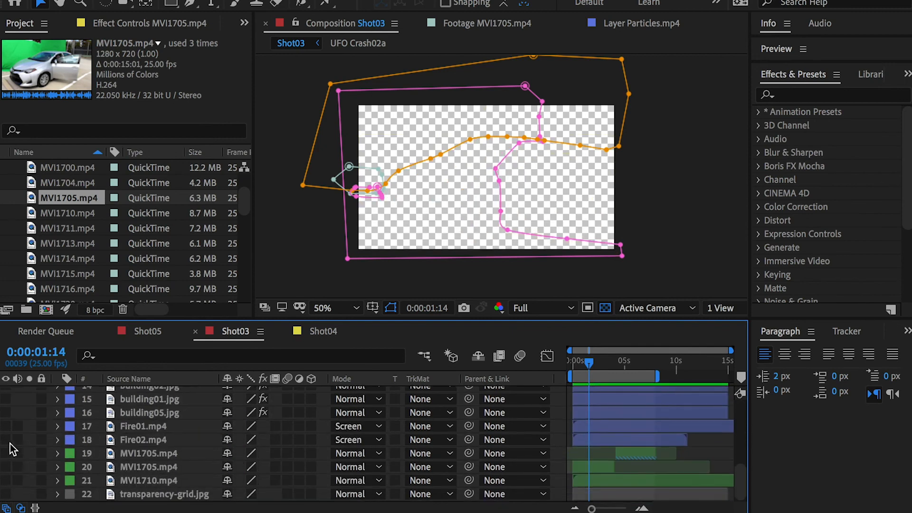
click(5, 494)
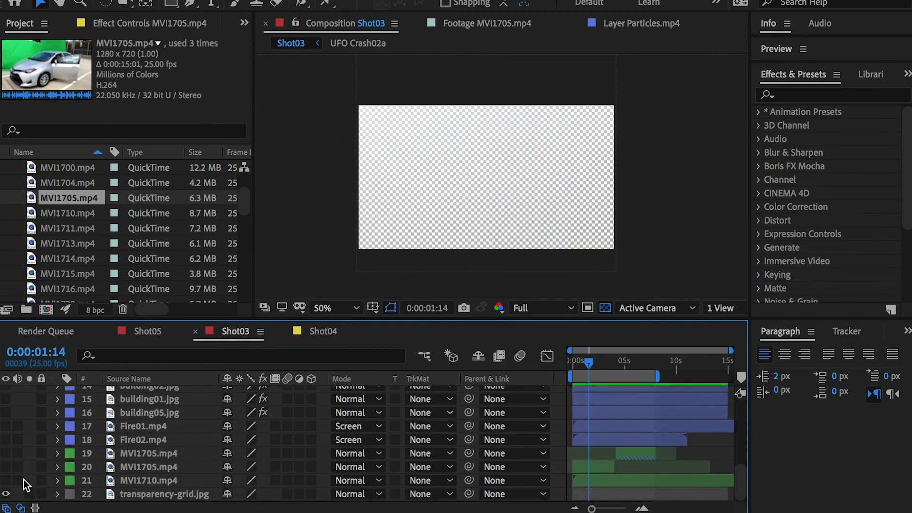
click(5, 467)
drag(6, 480, 6, 453)
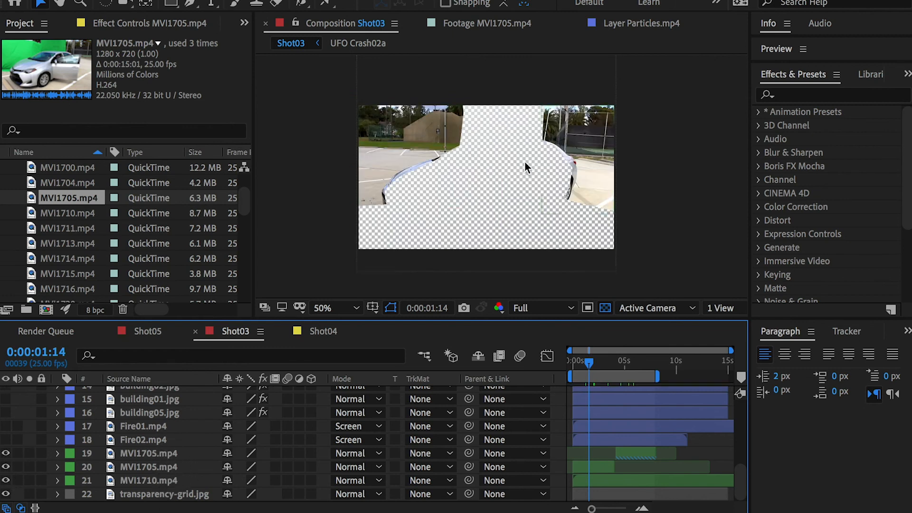
Step: Show the Fire02.mp4 and Fire01.mp4 layers and the building05.jpg, building01.jpg and building02.jpg layers
click(6, 440)
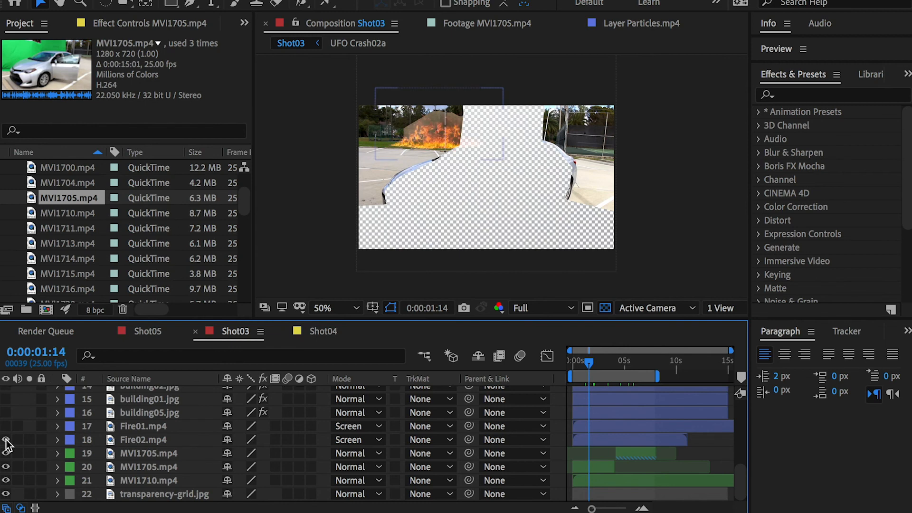
click(6, 426)
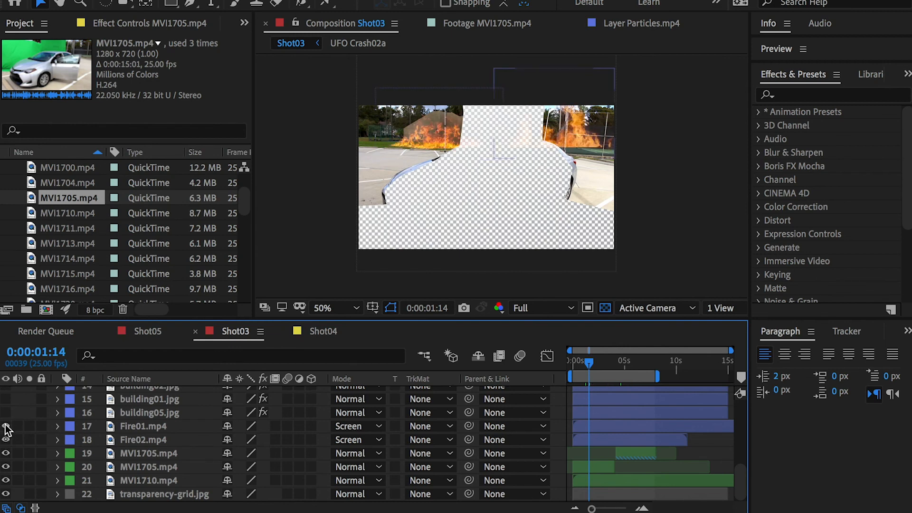
scroll(6, 425, down, 1)
click(5, 427)
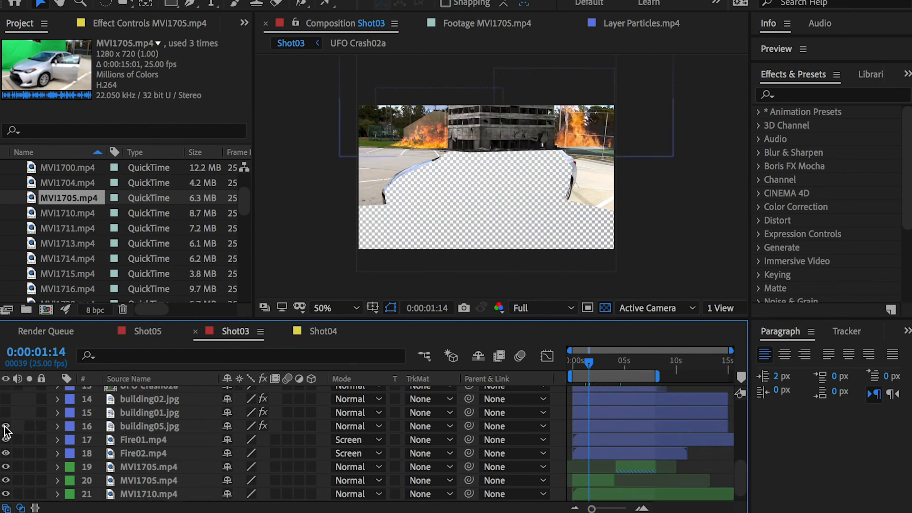
scroll(6, 430, up, 2)
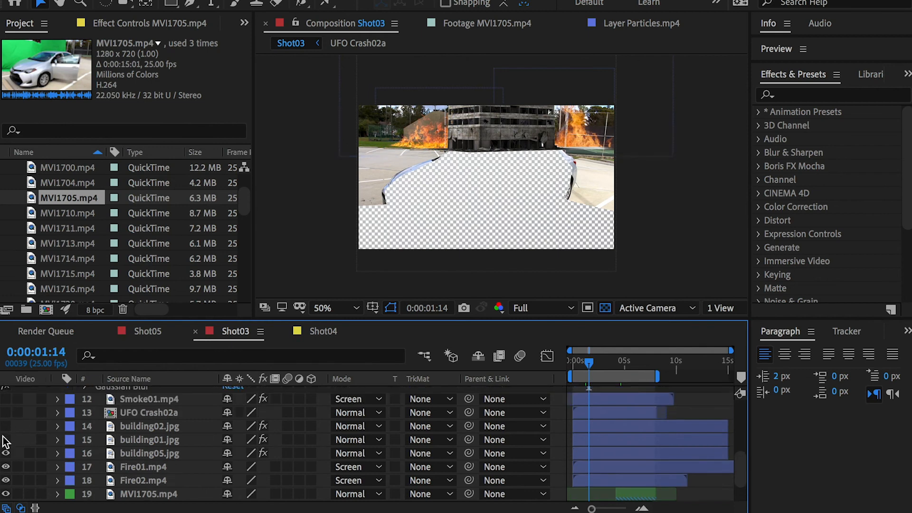
click(6, 440)
click(6, 426)
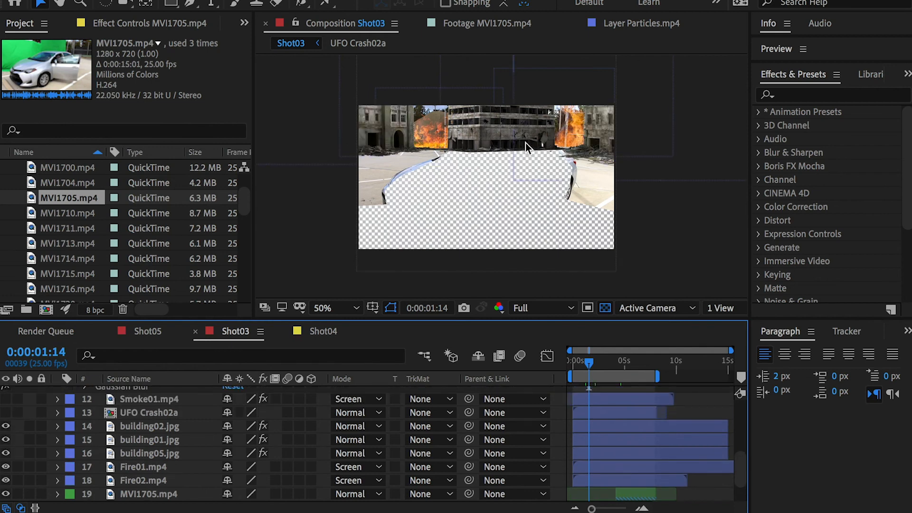
Step: Show the UFO Crash02a layer 13 and open its precomposition at 0;00;02;23 to inspect the rubble
scroll(78, 436, up, 1)
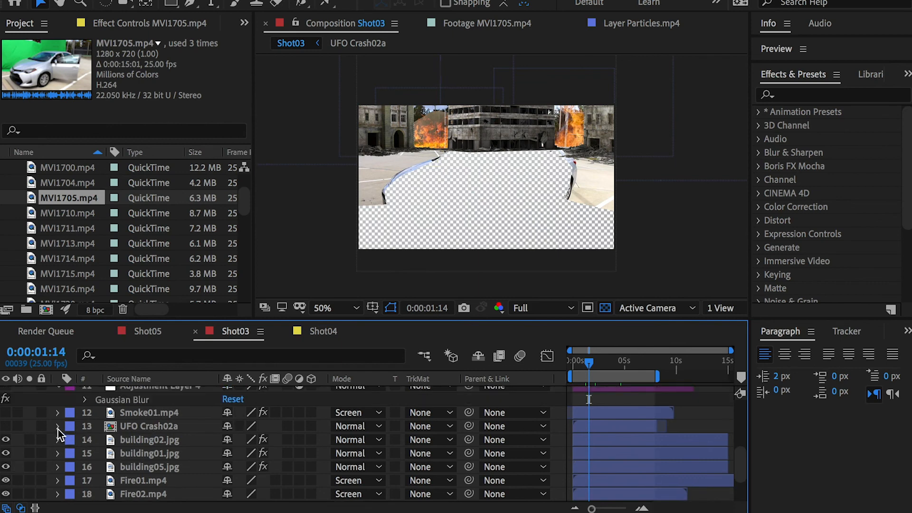
click(6, 426)
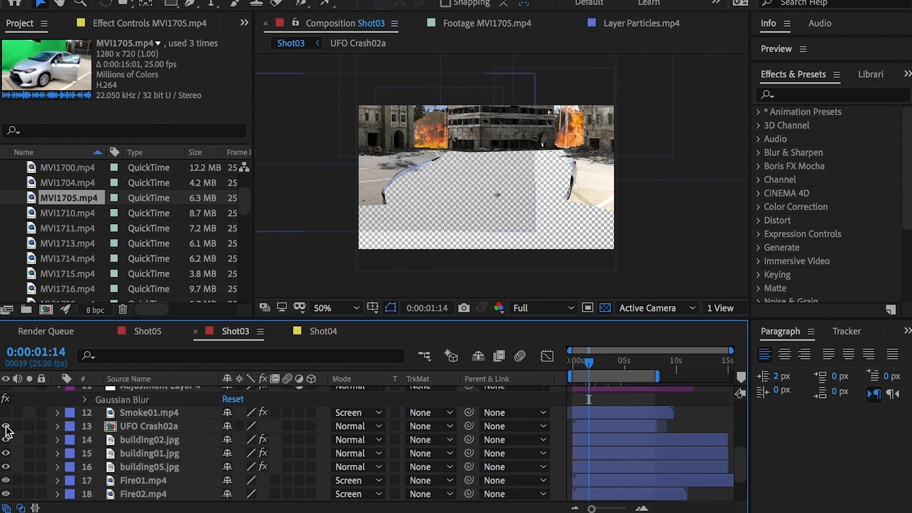
click(153, 427)
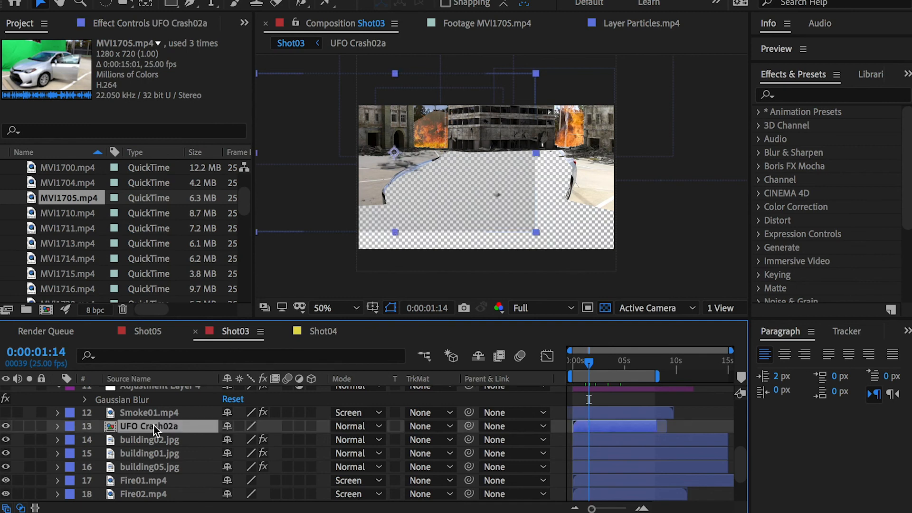
double_click(153, 426)
click(608, 362)
drag(608, 364, 642, 363)
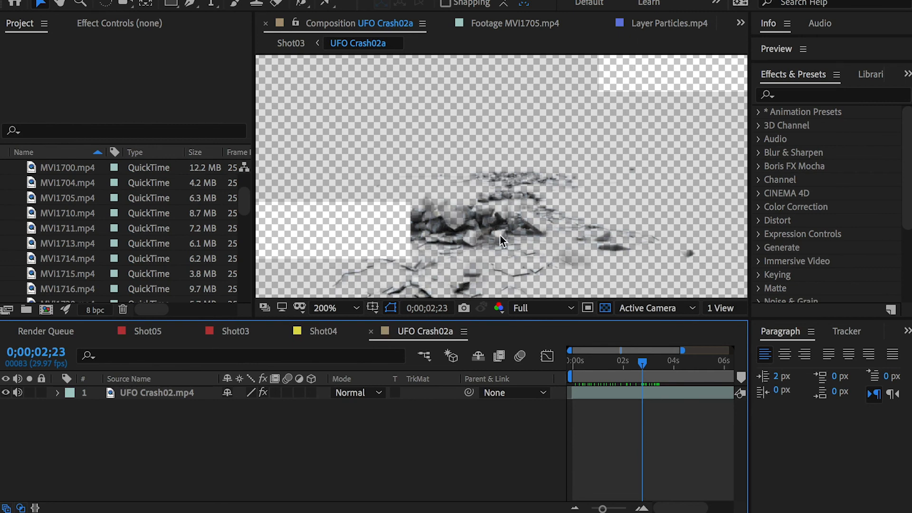
Step: Return to the Shot03 composition, move to 0:00:02:10 and toggle UFO Crash02a off and on, leaving it visible
click(315, 331)
click(238, 332)
click(596, 361)
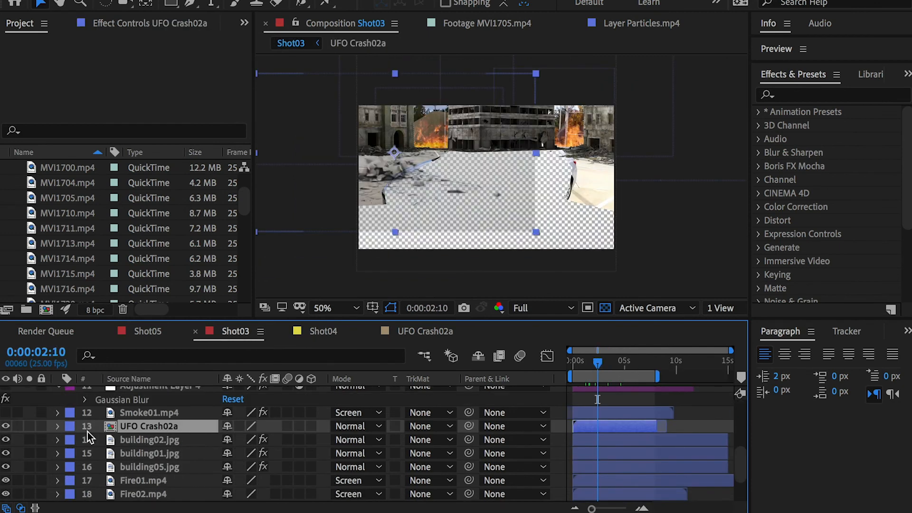
click(6, 427)
click(7, 427)
click(6, 427)
click(7, 427)
Step: Show the Smoke01.mp4 layer and check the smoke over the buildings up close
click(5, 413)
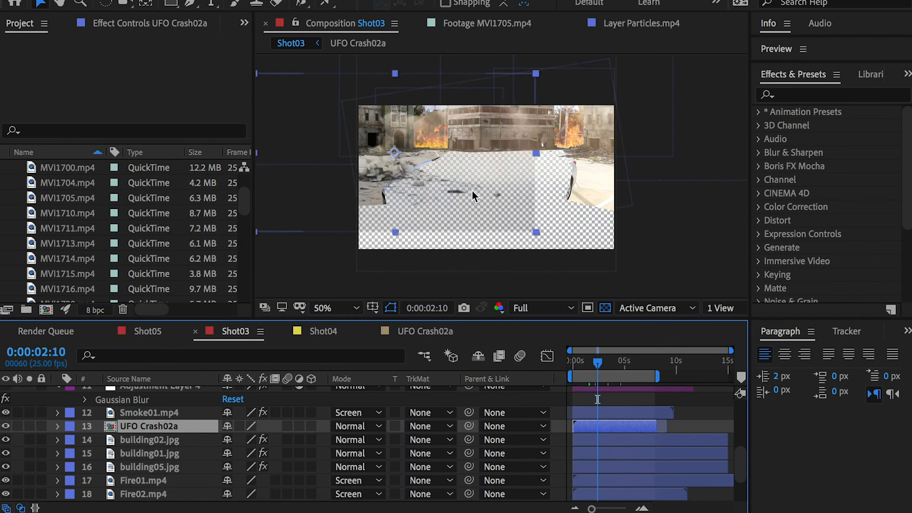
key(period)
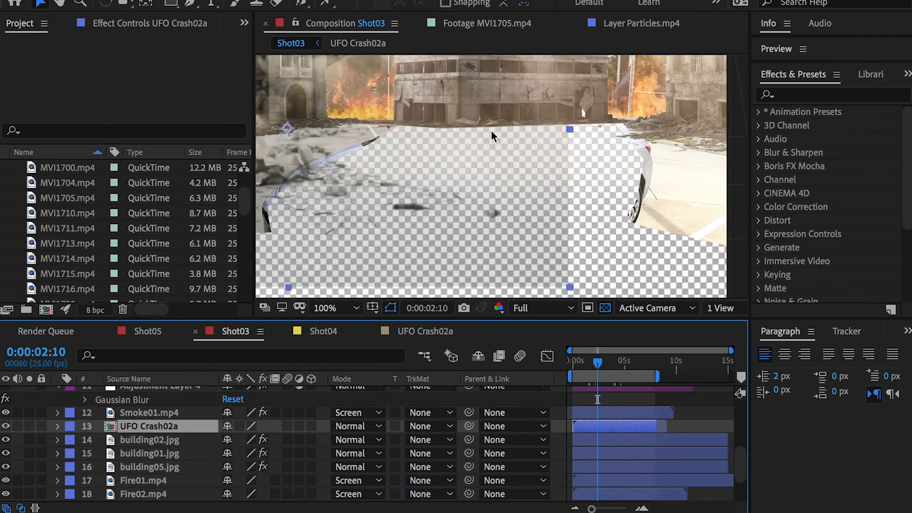
key(comma)
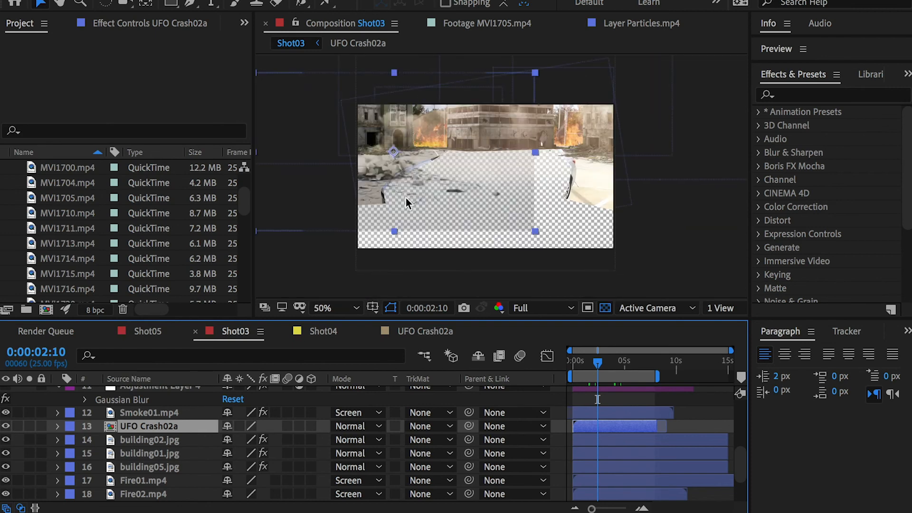
Step: Select the Smoke01.mp4 layer and turn on Adjustment Layer 4 with its Gaussian Blur
click(130, 412)
scroll(91, 417, up, 3)
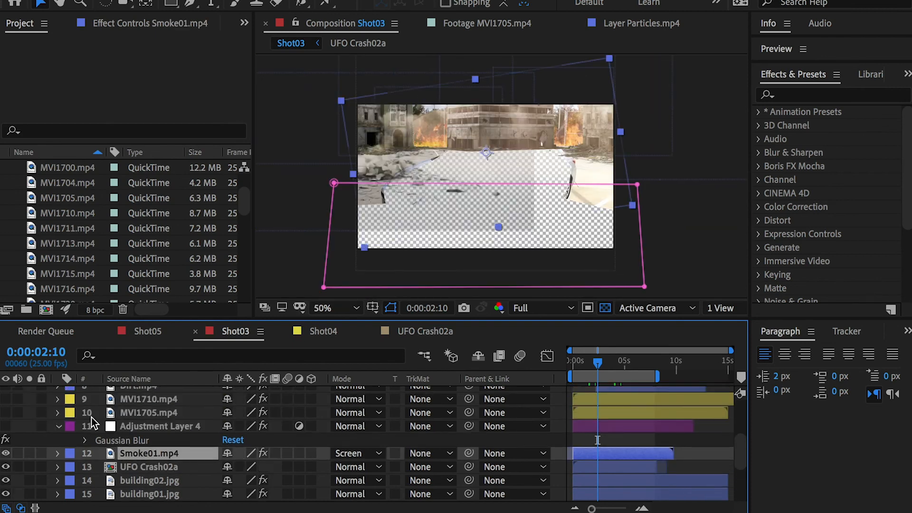
click(6, 427)
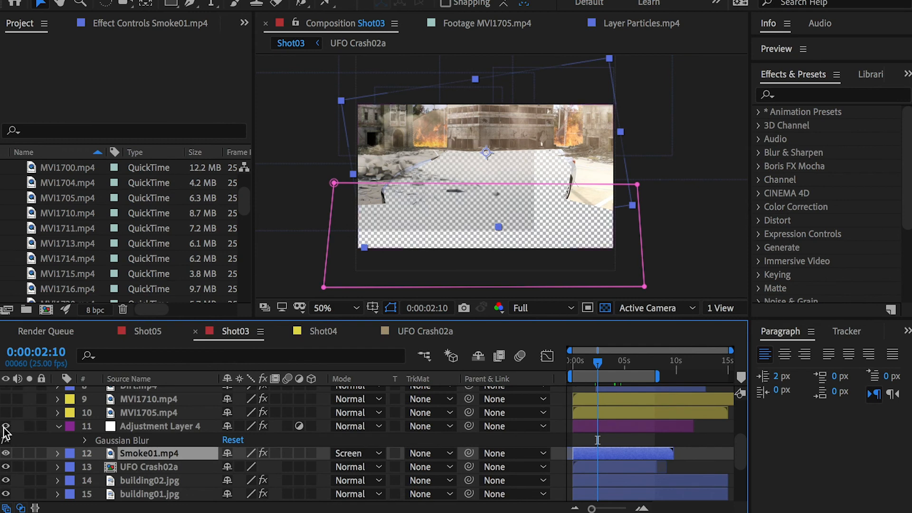
Step: Select Adjustment Layer 4's Gaussian Blur and toggle the layer to compare the buildings with and without it, leaving it visible
click(127, 440)
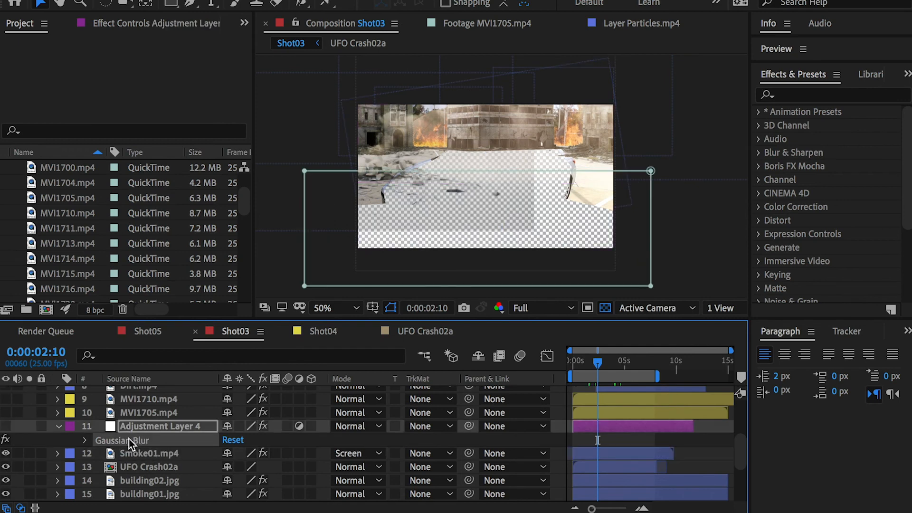
scroll(486, 103, up, 2)
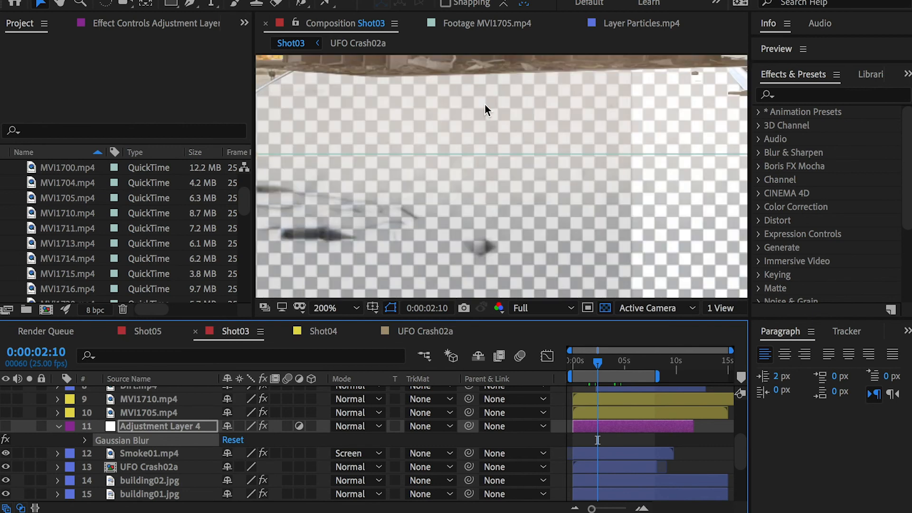
mouse_move(469, 99)
mouse_down()
mouse_move(471, 228)
mouse_move(570, 280)
mouse_up()
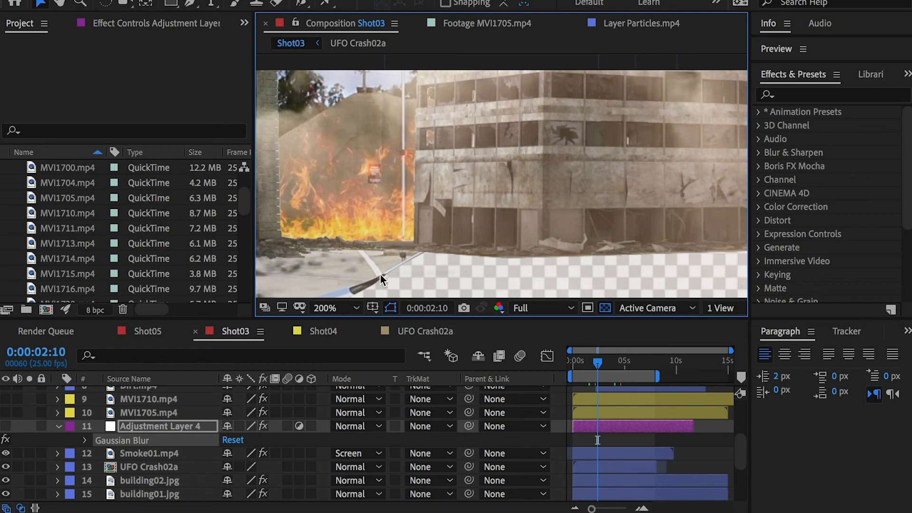
click(5, 426)
click(6, 426)
click(5, 427)
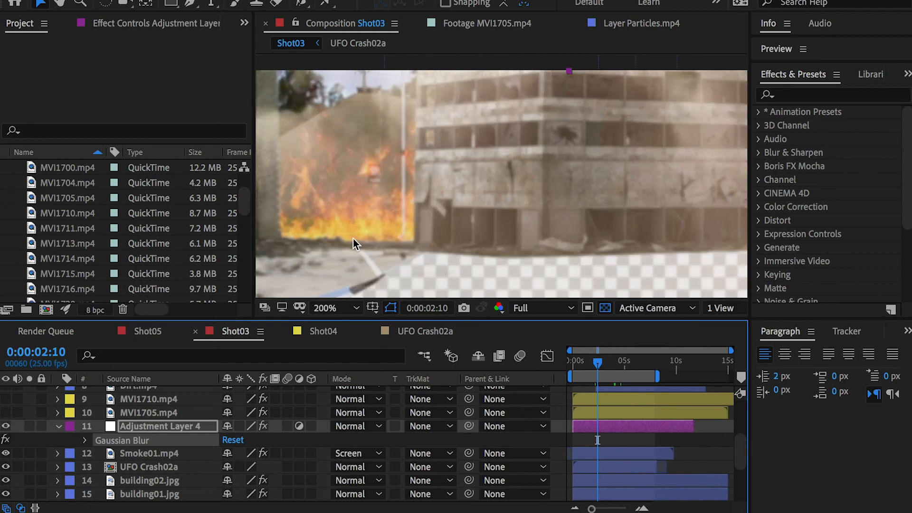
Step: Examine the softened buildings, fire and rubble behind the car's cutout at 50% and 100% magnification
key(comma)
key(comma)
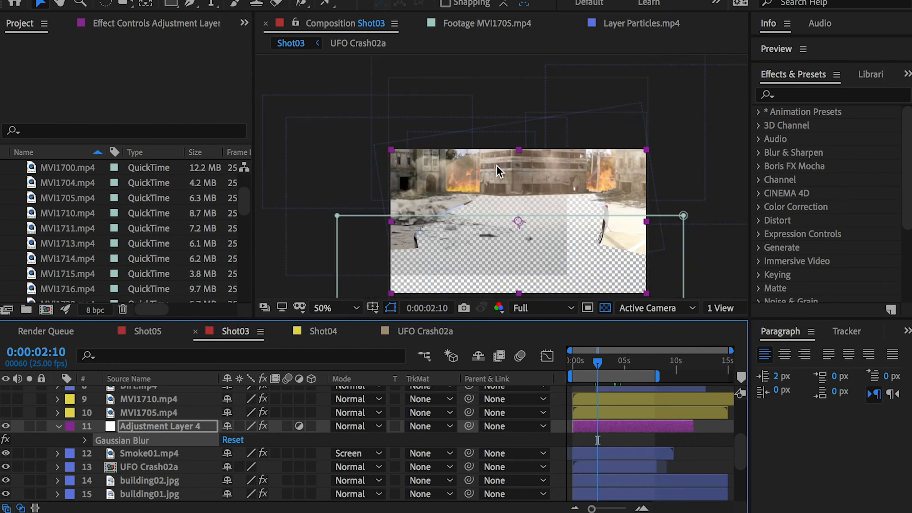
key(period)
key(h)
drag(523, 197, 502, 129)
key(v)
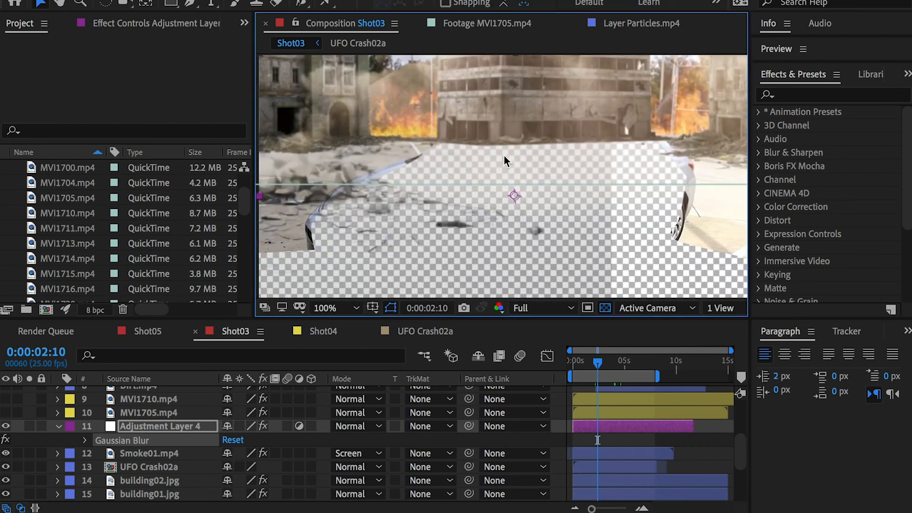
key(comma)
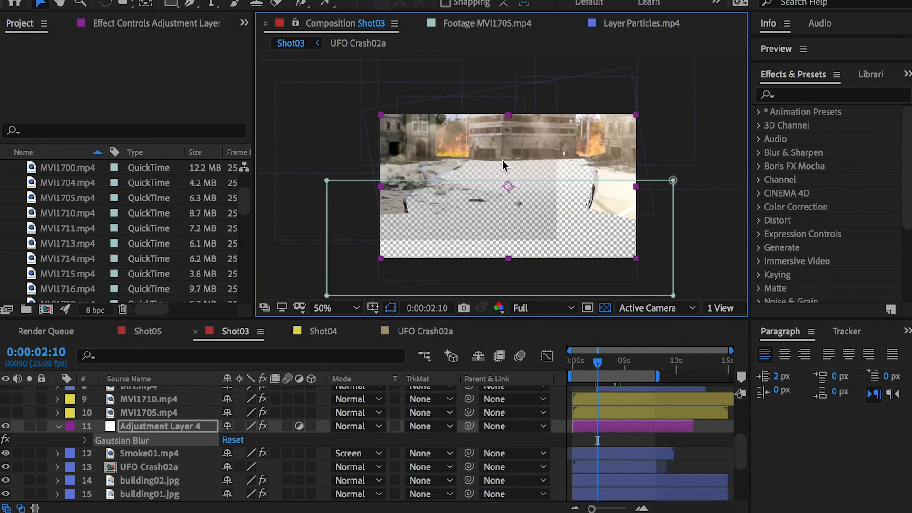
key(period)
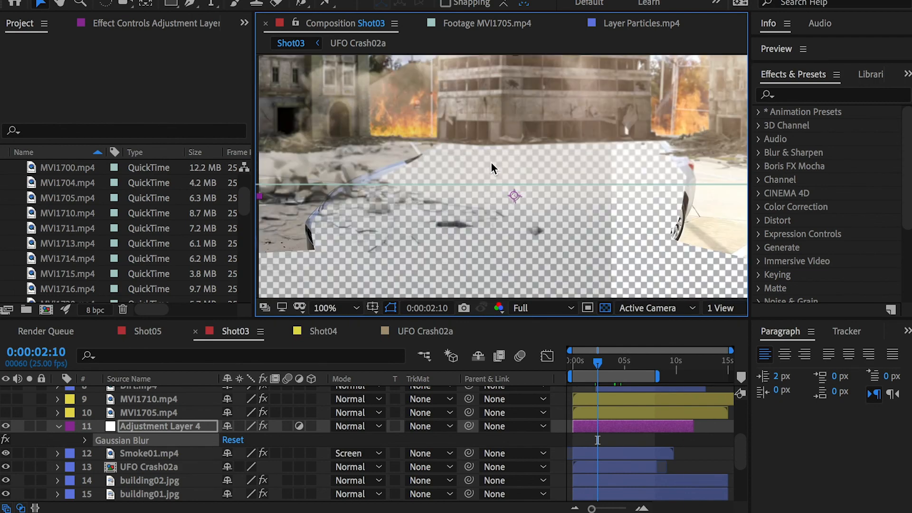
right_click(492, 163)
key(Escape)
Step: Toggle Adjustment Layer 4 off and on twice at 100% to compare the background blur, leaving it visible
click(5, 426)
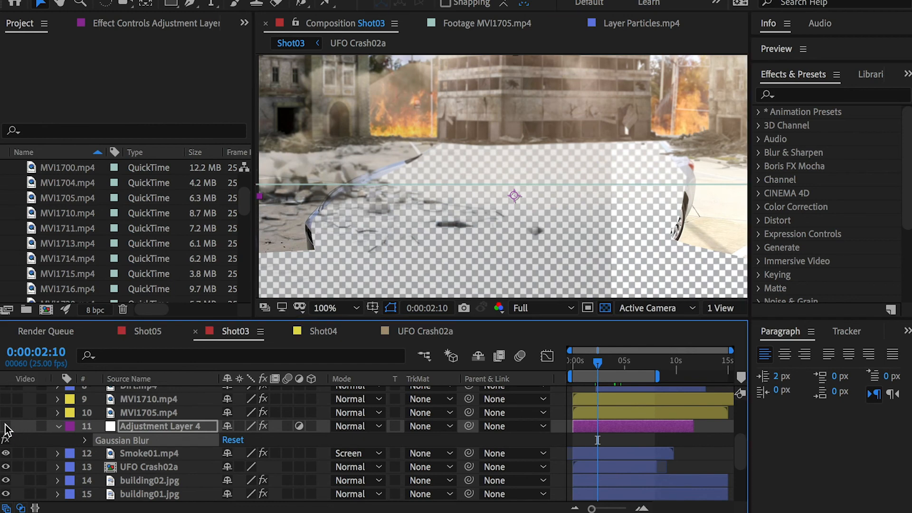
click(5, 426)
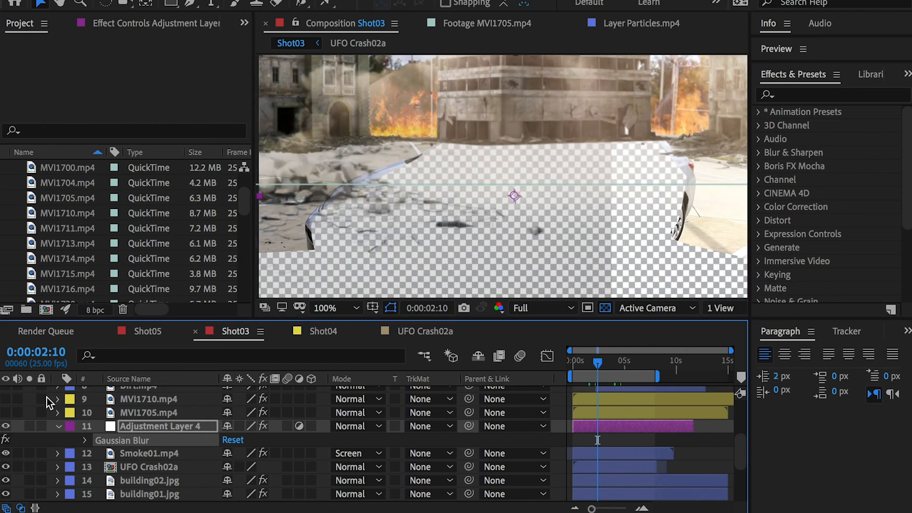
click(6, 427)
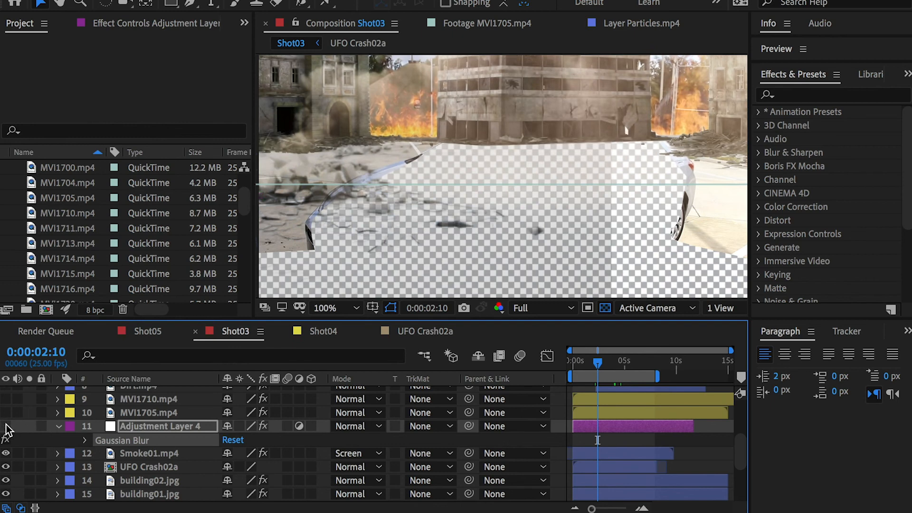
click(5, 426)
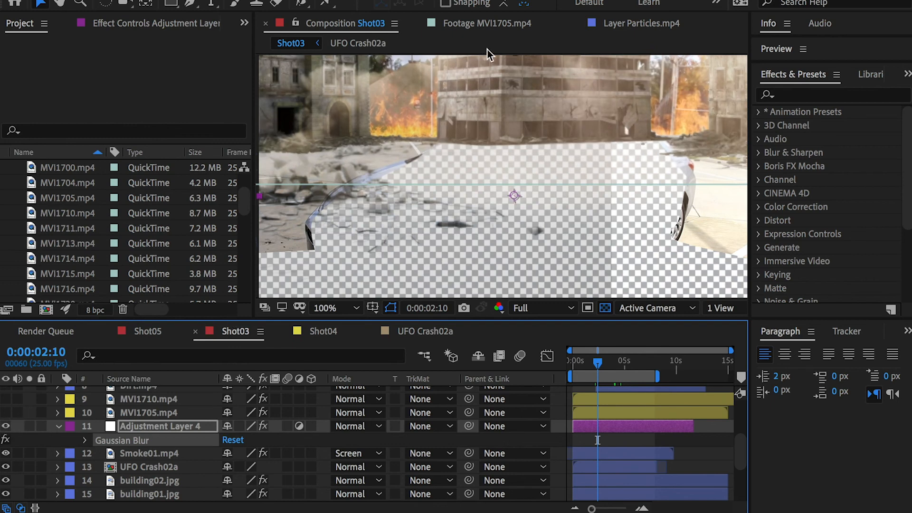
key(comma)
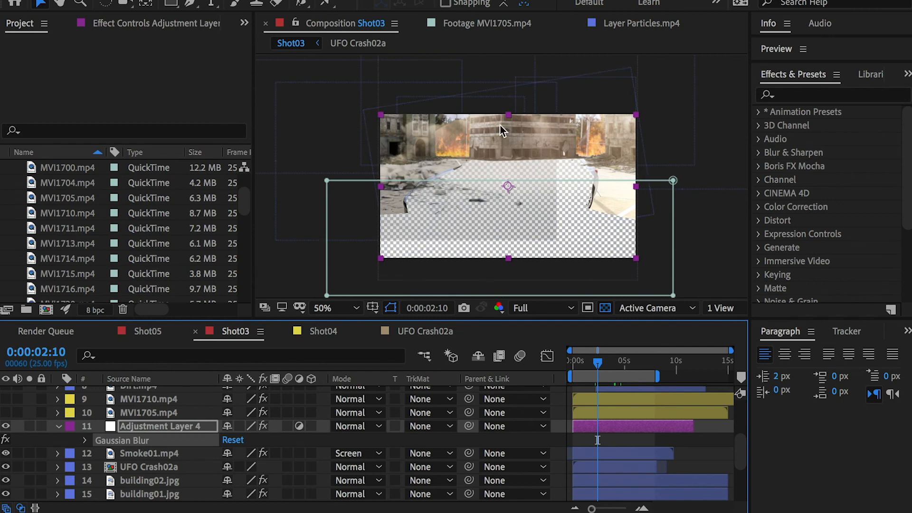
Step: Show the MVI1705.mp4 and MVI1710.mp4 car layers and select each one to reveal its masks
click(6, 412)
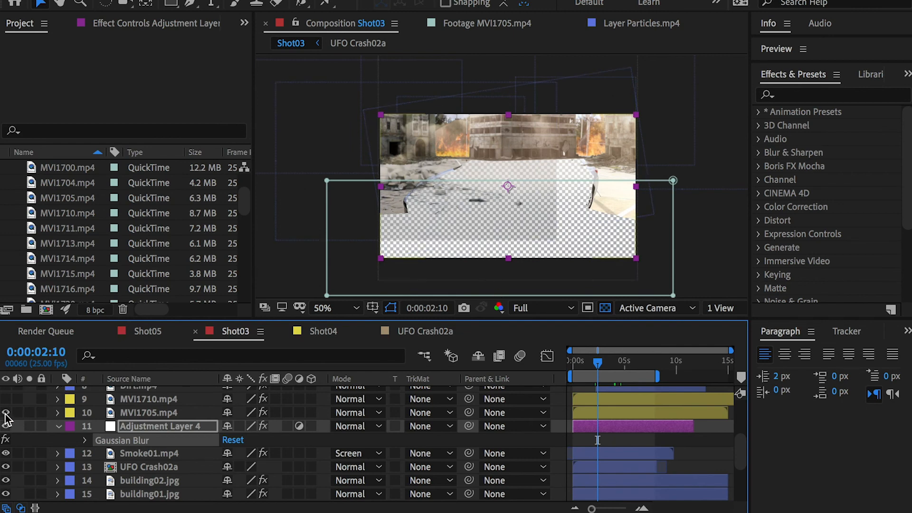
click(135, 413)
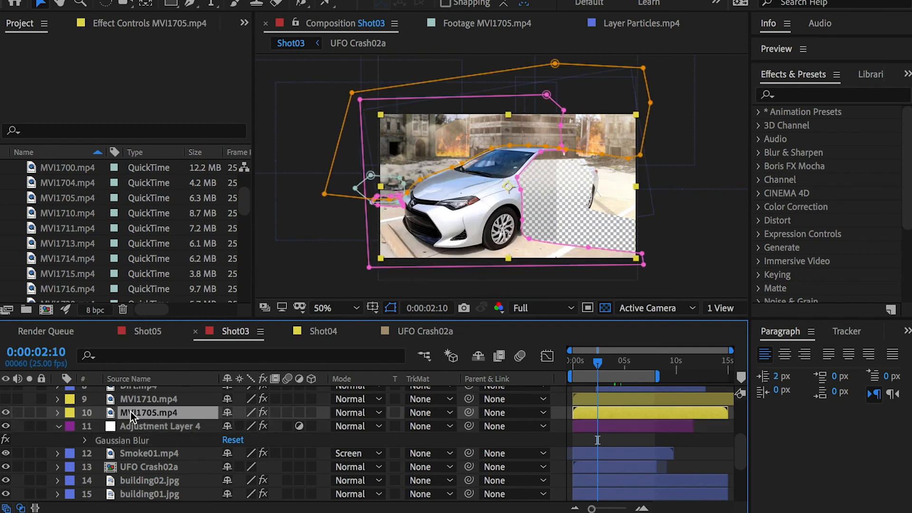
click(3, 399)
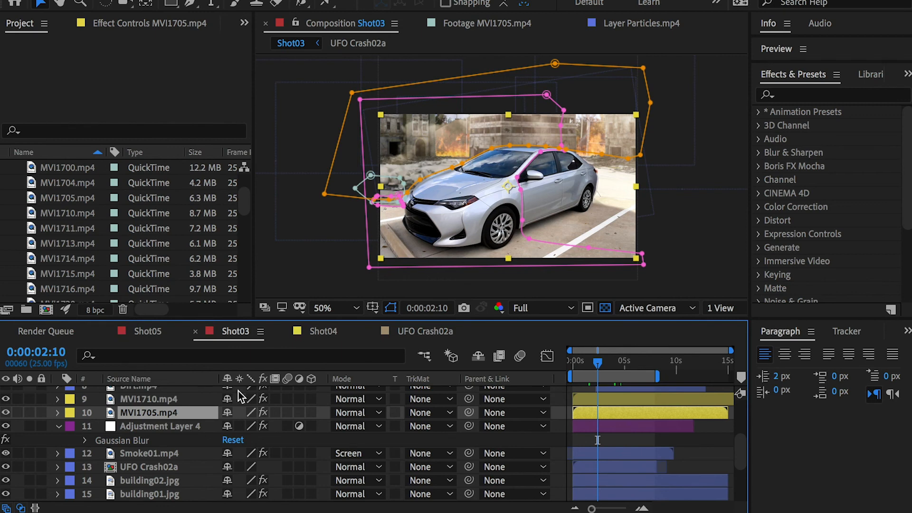
click(162, 400)
Step: Show Dirt.mp4 layer 8, inspect its green-screen source at 0:00:03:04, and return to the Shot03 composition
scroll(164, 399, up, 3)
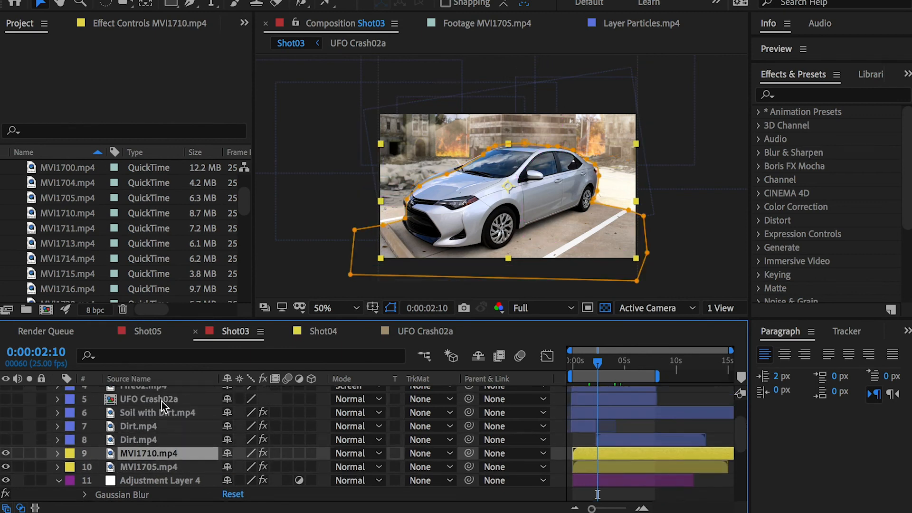
click(5, 441)
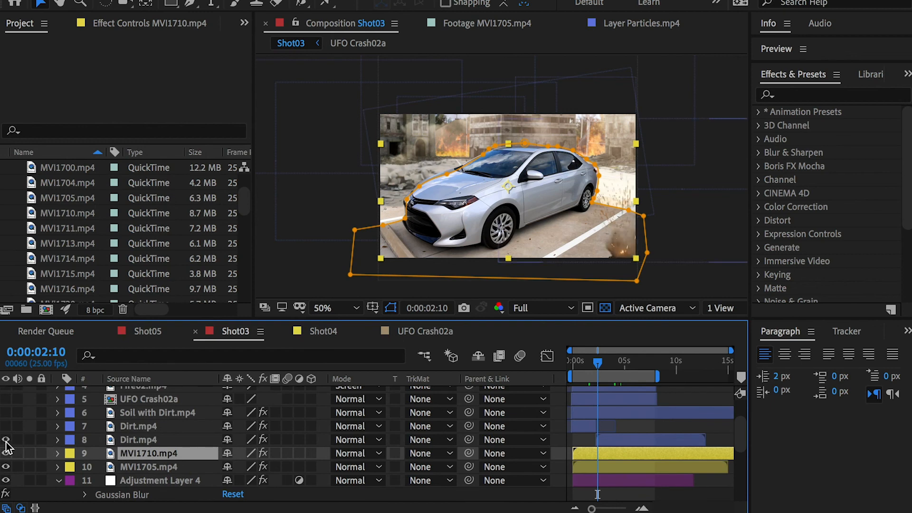
double_click(132, 439)
mouse_move(592, 355)
mouse_down()
mouse_move(622, 355)
mouse_move(592, 355)
mouse_move(618, 355)
mouse_move(605, 356)
mouse_up()
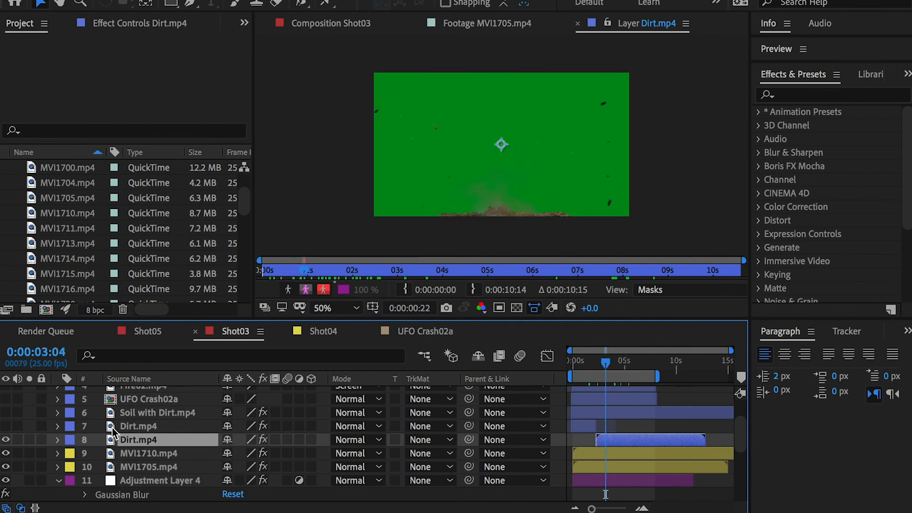
click(331, 21)
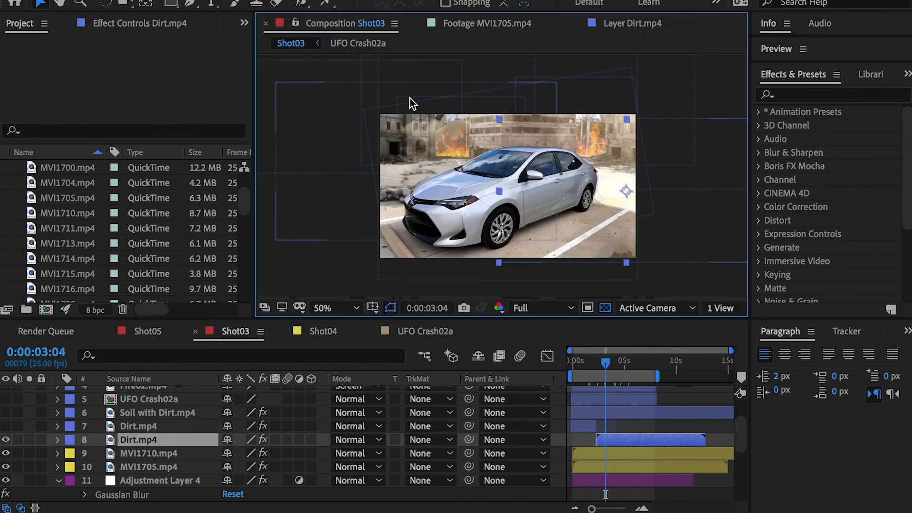
Step: Show Dirt.mp4 layer 7 and the Soil with Dirt.mp4 layer, and select the soil layer on the car's hood
click(6, 427)
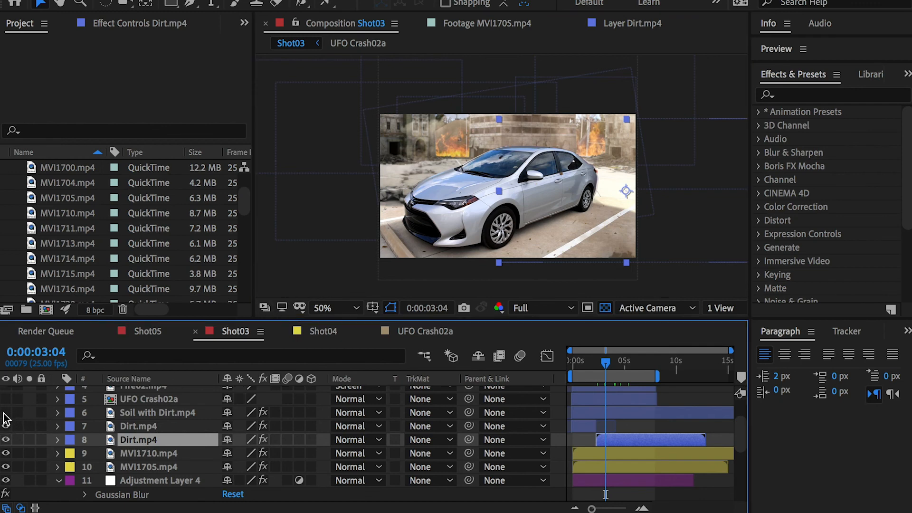
click(6, 412)
click(163, 413)
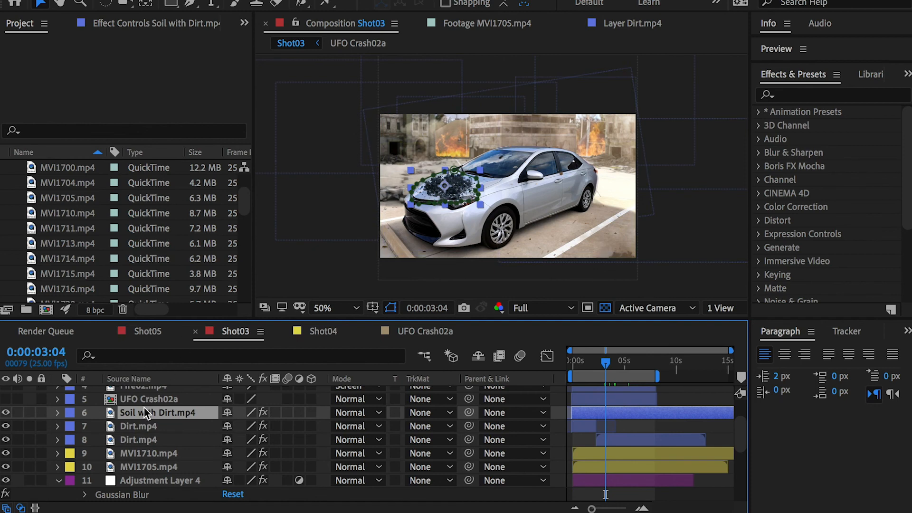
Step: Inspect the Soil with Dirt.mp4 source at 0:00:01:21, then toggle the layer off and on in Shot03, leaving it visible
double_click(117, 415)
mouse_move(607, 361)
mouse_down()
mouse_move(592, 363)
mouse_move(616, 363)
mouse_move(577, 363)
mouse_move(591, 363)
mouse_up()
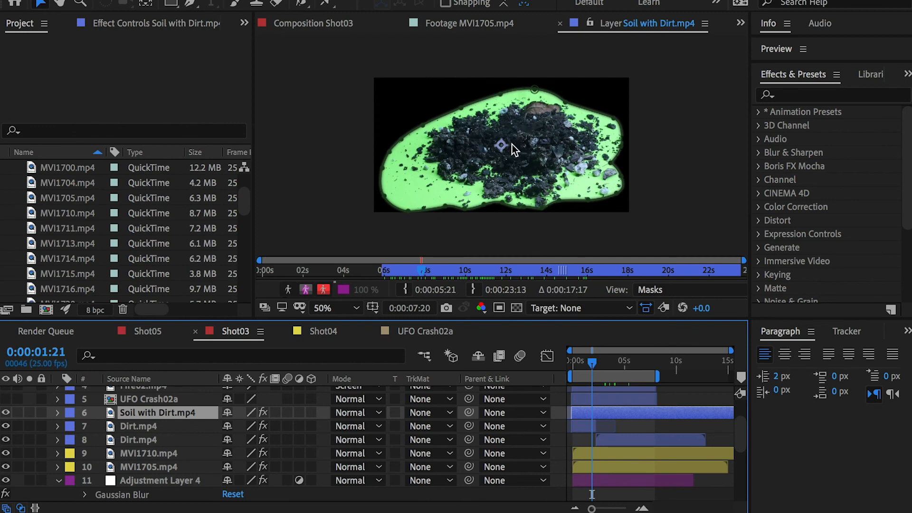
click(328, 21)
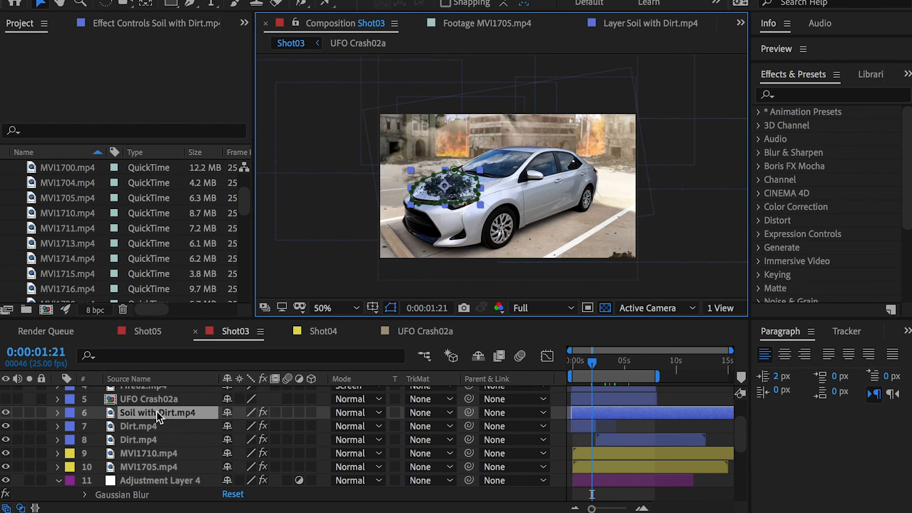
click(5, 413)
click(6, 413)
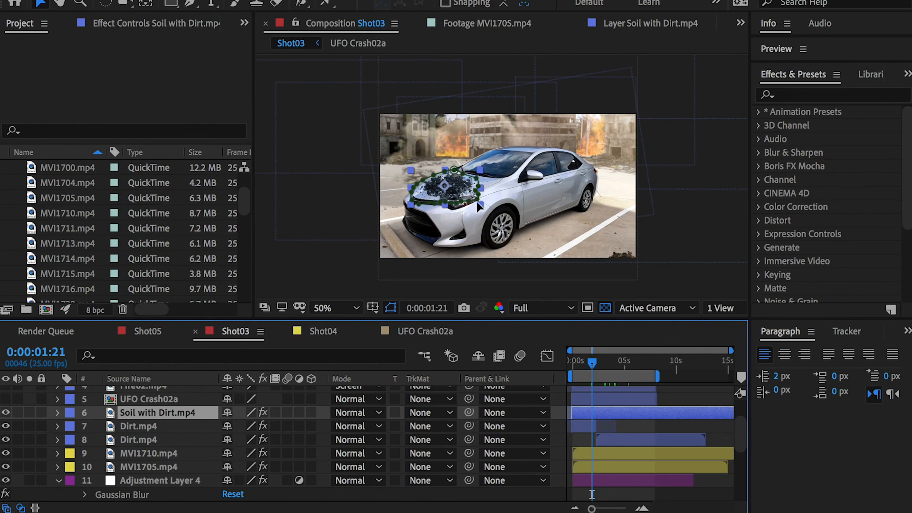
Step: Move to 0:00:00:21 and solo Soil with Dirt.mp4, MVI1710.mp4 and MVI1705.mp4 to isolate the soil on the car at 100%
mouse_move(593, 363)
mouse_down()
mouse_move(615, 363)
mouse_move(581, 363)
mouse_up()
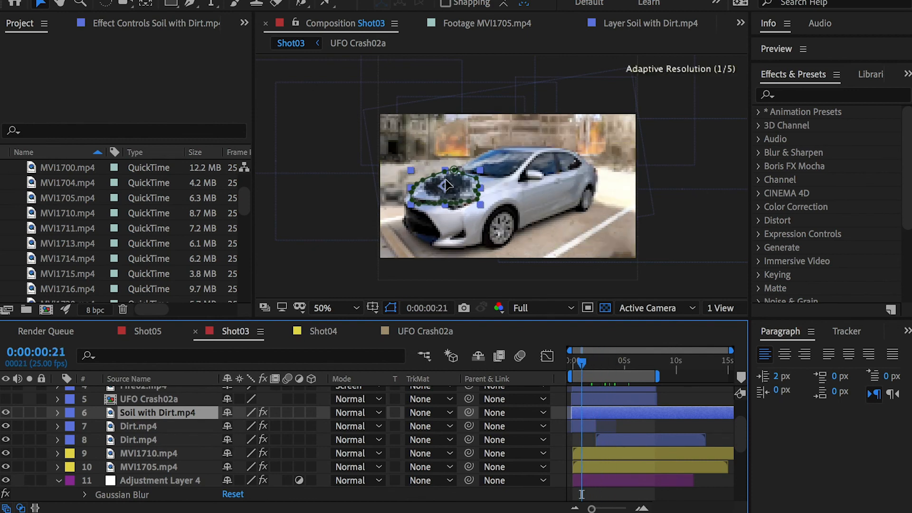
key(/)
click(30, 412)
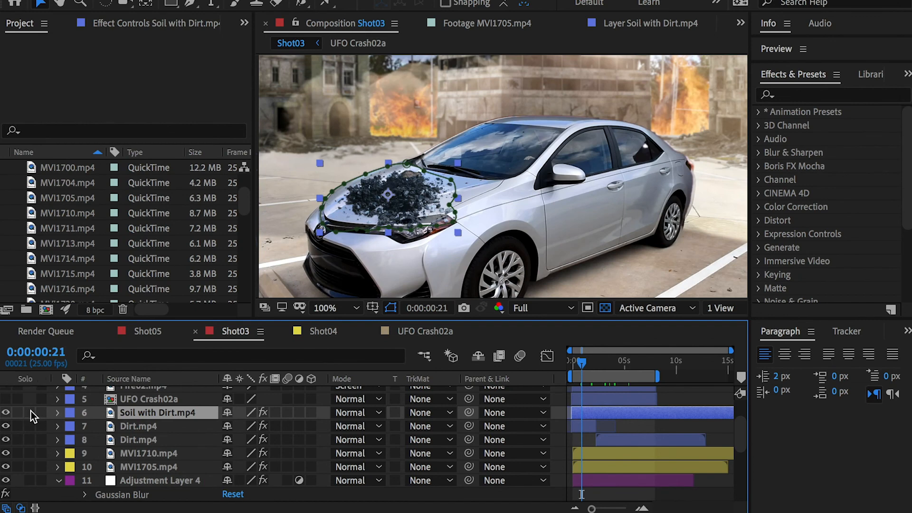
scroll(30, 418, down, 1)
click(29, 426)
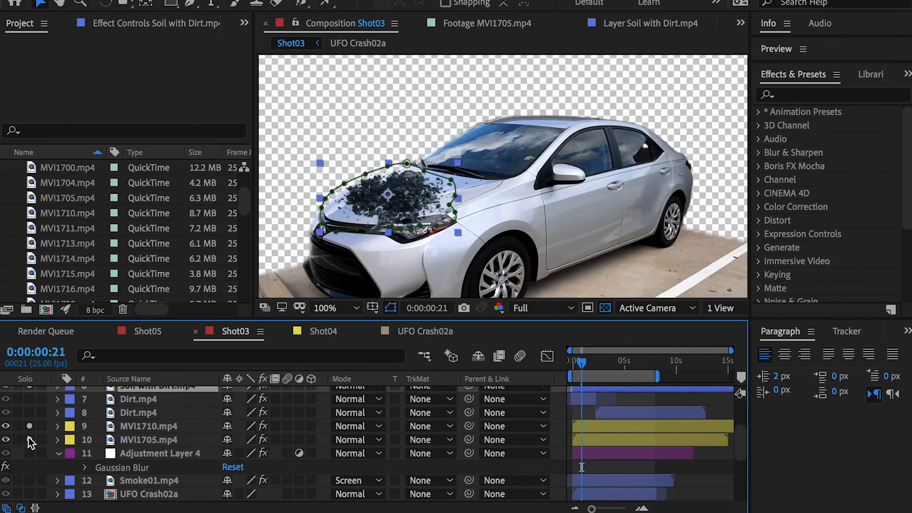
click(30, 440)
Step: Set the preview resolution to Quarter and scrub between 0:00:03:16 and 0:00:00:17 to check the soil's tracking on the hood
scroll(32, 437, up, 2)
drag(583, 363, 610, 362)
click(544, 317)
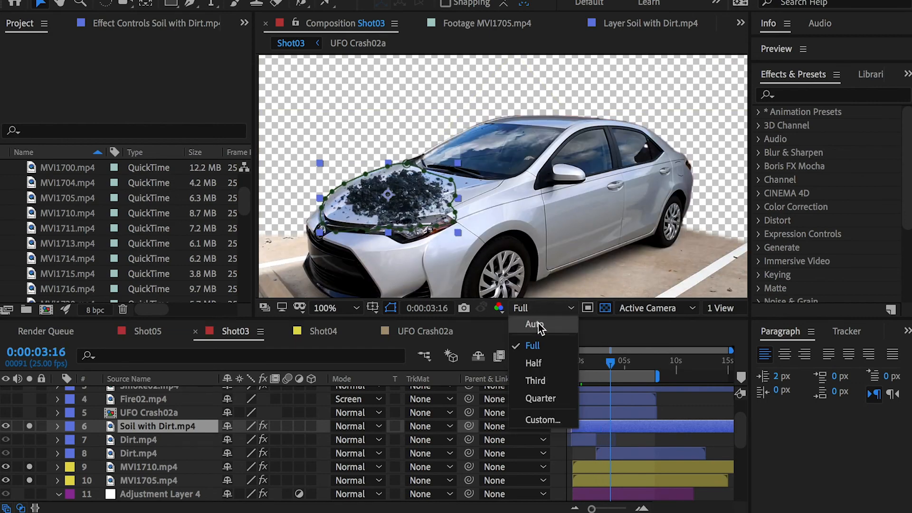
click(540, 397)
drag(611, 357, 579, 362)
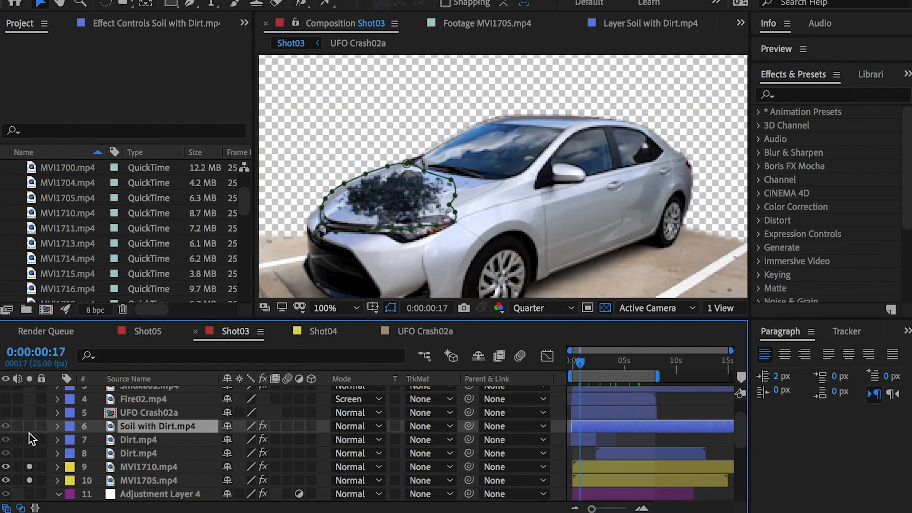
Step: Turn off solo for both car layers and show UFO Crash02a layer 5
click(29, 466)
click(30, 480)
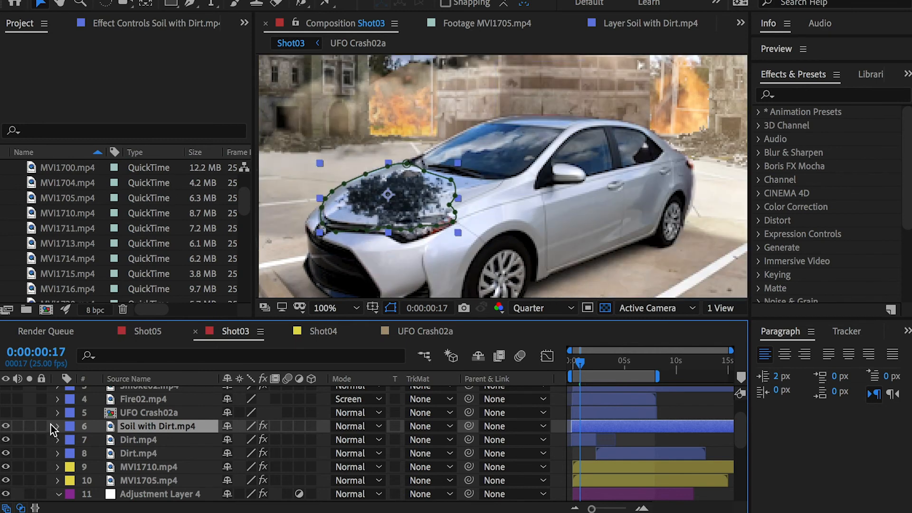
scroll(50, 415, up, 1)
click(5, 426)
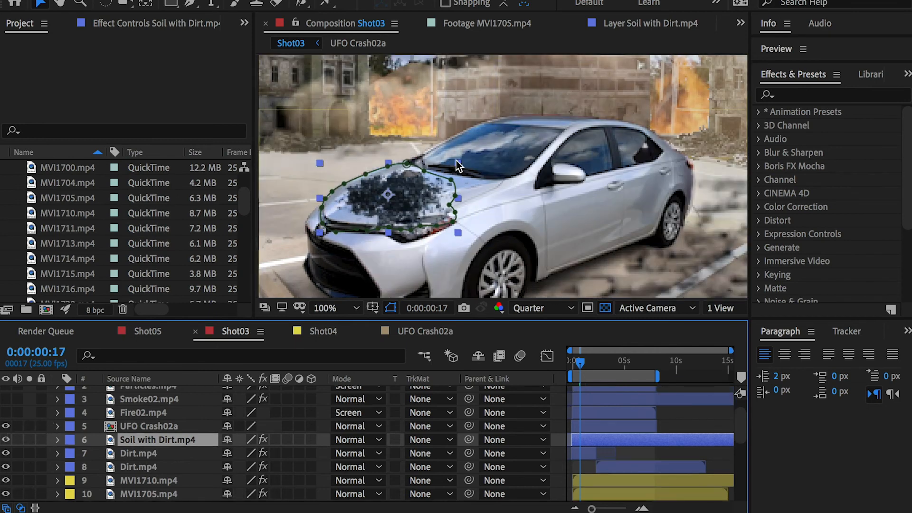
Step: View the whole frame at 50% and scrub to 0:00:03:21 to check the debris beside the car
key(comma)
drag(614, 189, 591, 176)
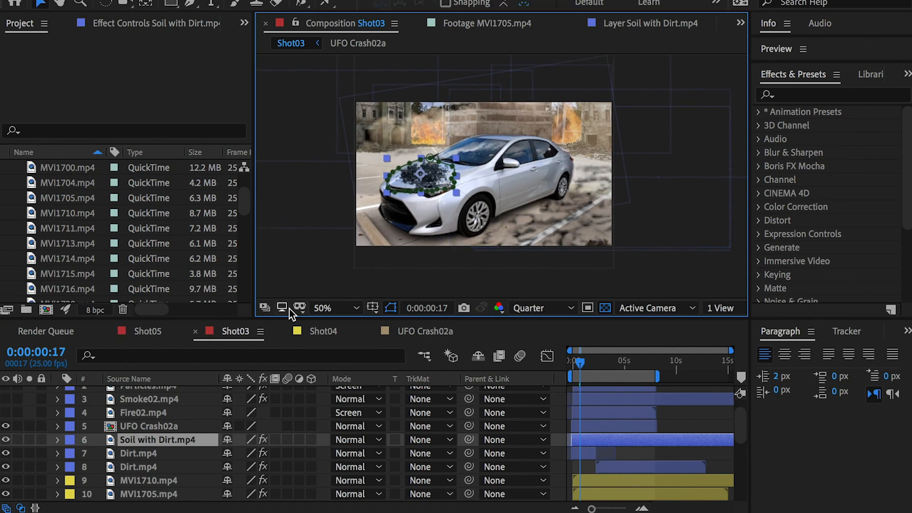
drag(580, 362, 613, 359)
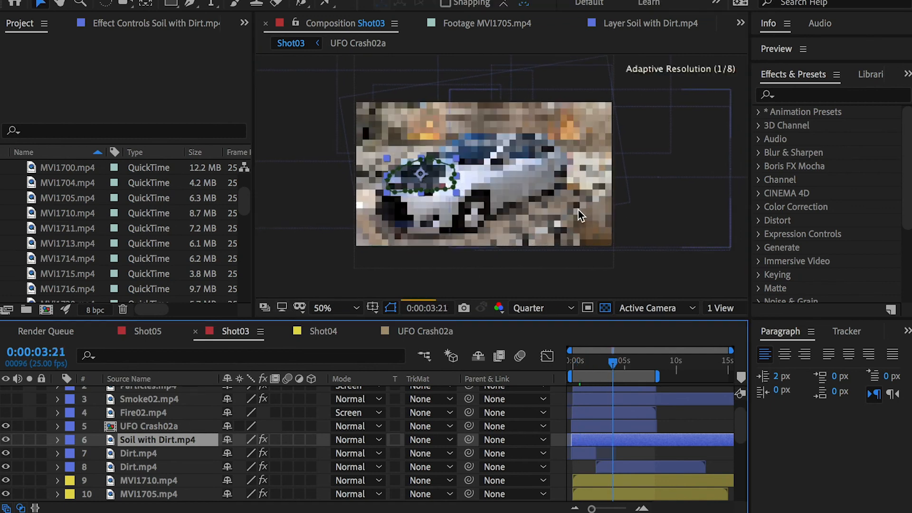
scroll(93, 412, up, 1)
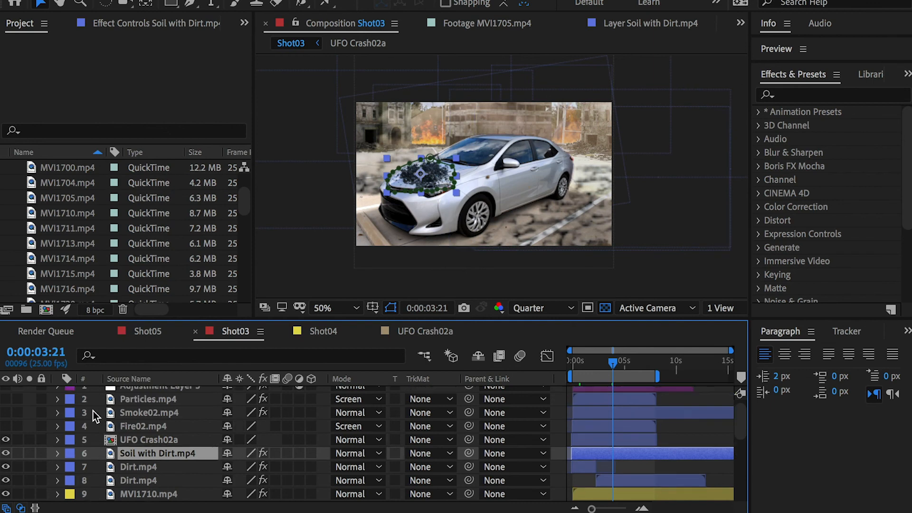
Step: Show the Fire02.mp4, Smoke02.mp4 and Particles.mp4 layers, toggling the smoke off and on to compare
click(6, 426)
click(140, 426)
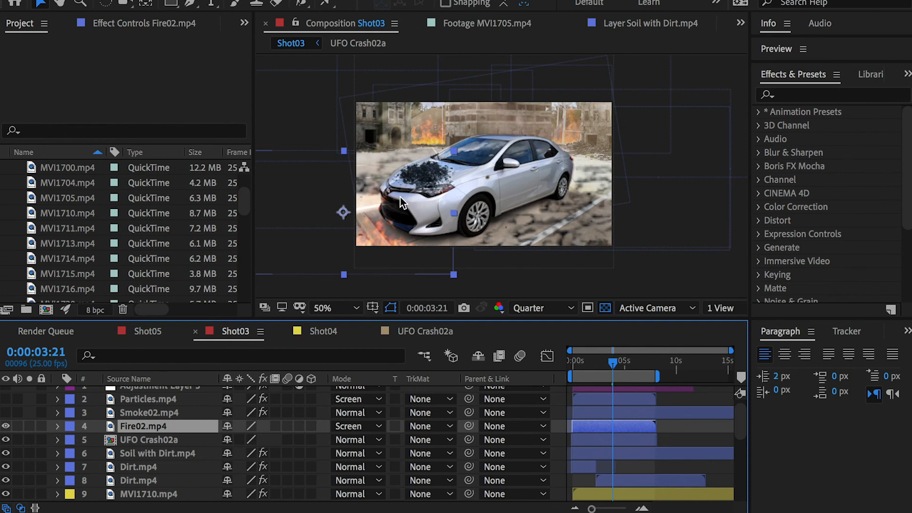
click(142, 414)
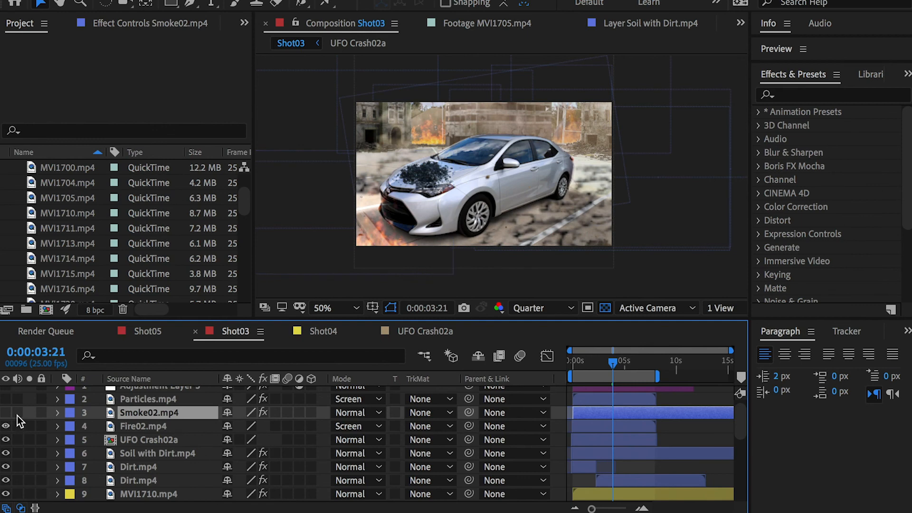
click(5, 413)
click(4, 412)
click(4, 412)
click(5, 412)
click(4, 412)
click(5, 412)
click(5, 413)
click(5, 397)
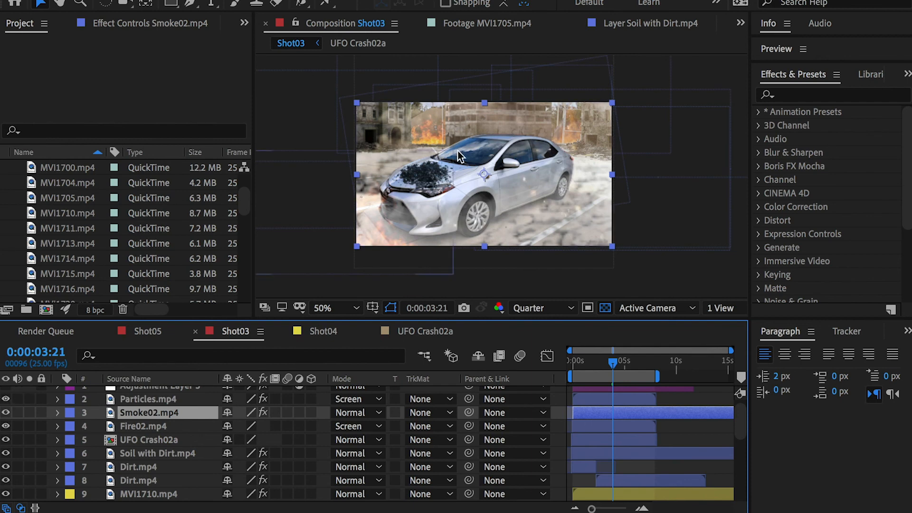
Step: View the Particles.mp4 layer's green-screen source at 0:00:04:00 and return to the Shot03 composition
double_click(148, 399)
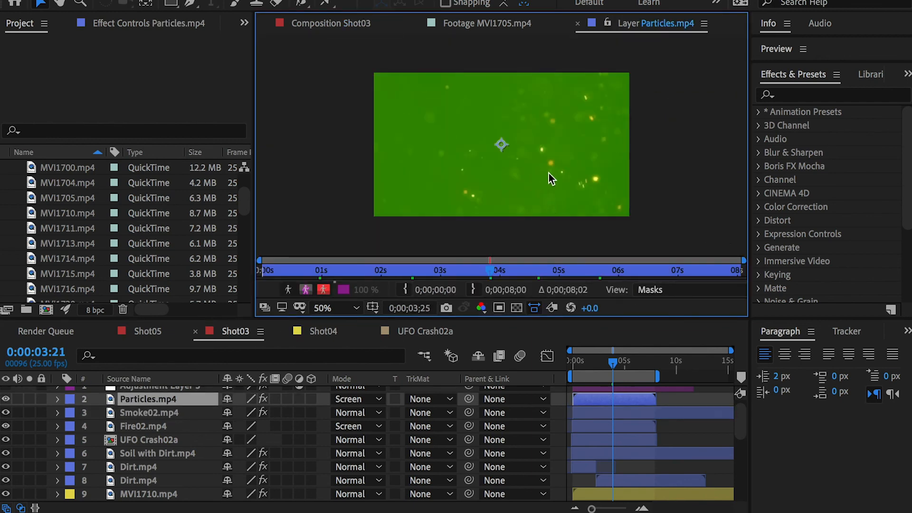
mouse_move(610, 362)
mouse_down()
mouse_move(596, 361)
mouse_move(614, 361)
mouse_up()
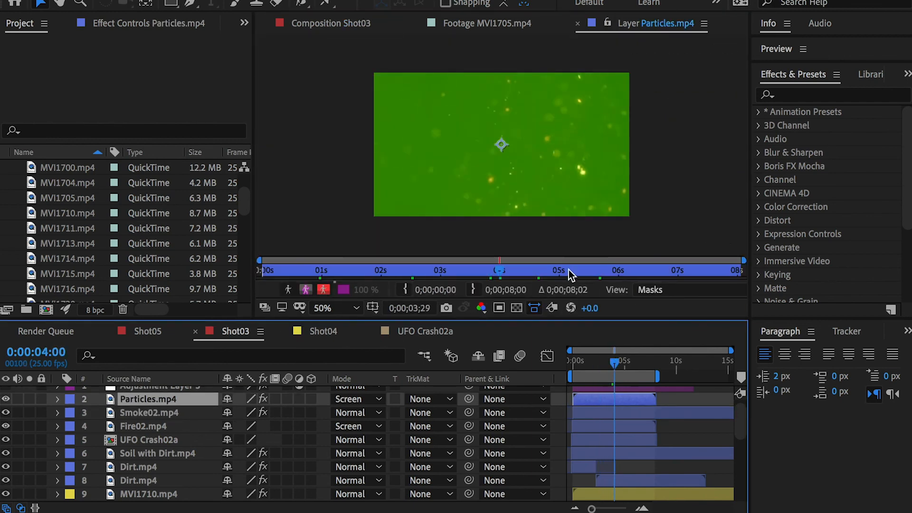
click(309, 24)
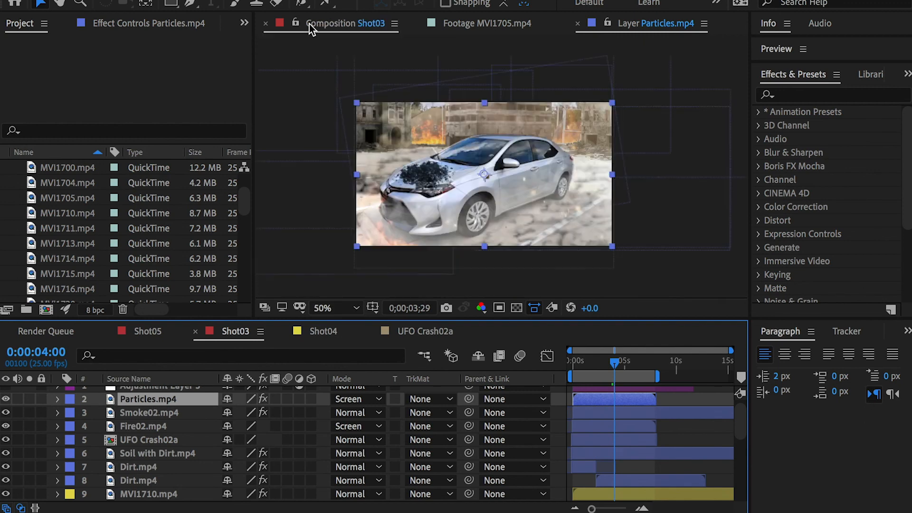
Step: Show Adjustment Layer 5, reveal its Hue/Saturation effect, and compare the shot with and without it while scrubbing to 0:00:01:21
scroll(135, 417, up, 1)
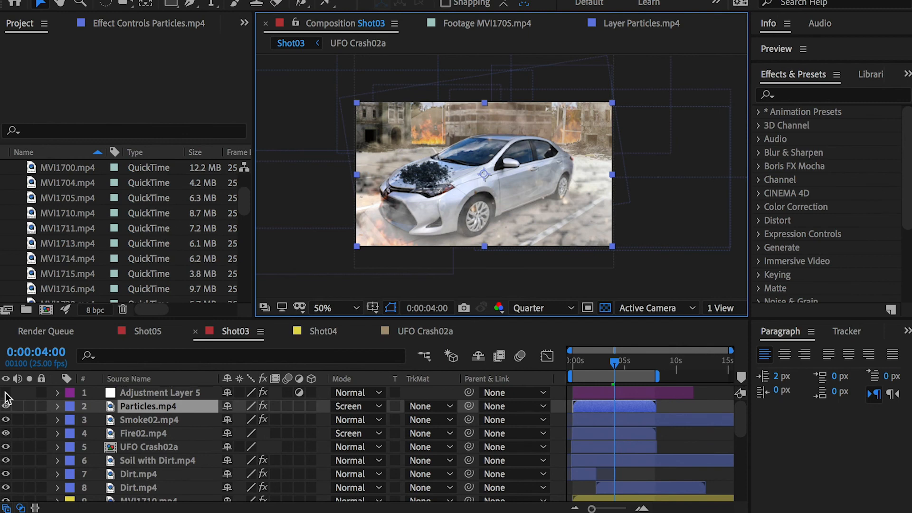
key(ctrl+Up)
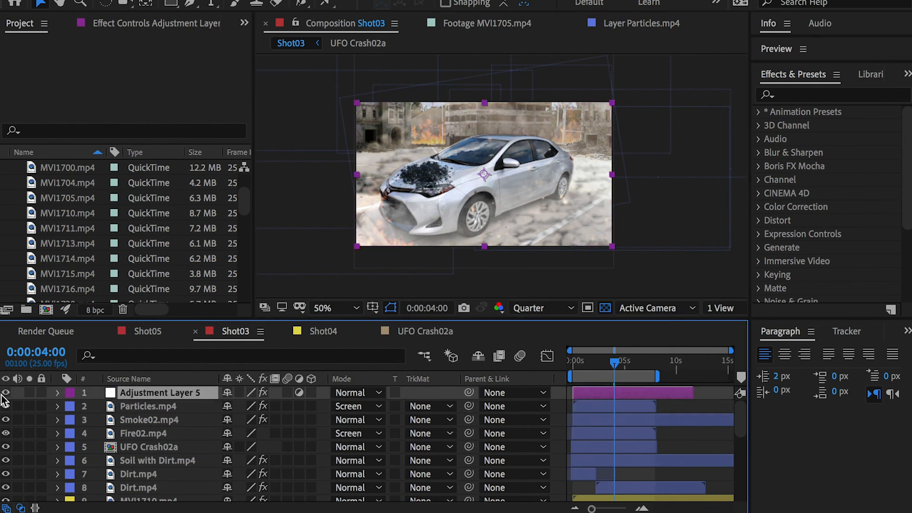
click(6, 392)
click(5, 393)
key(e)
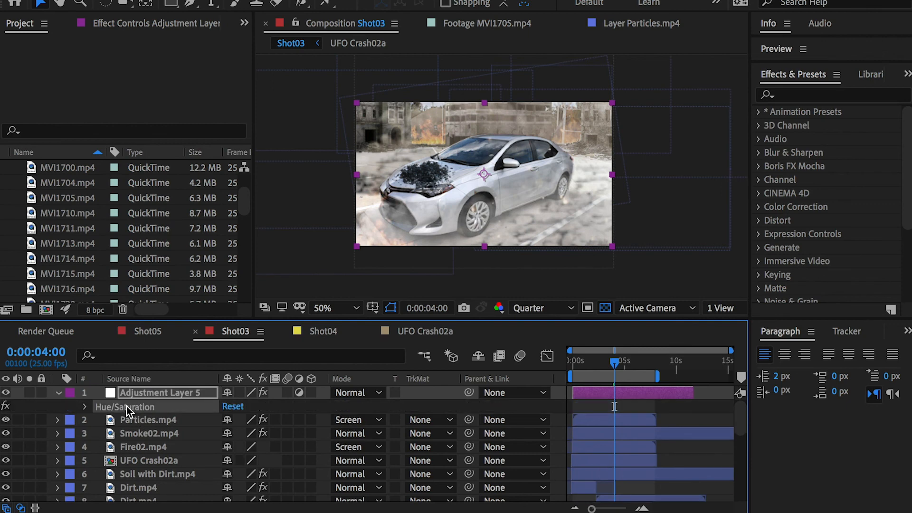
click(5, 394)
click(5, 394)
drag(614, 362, 591, 363)
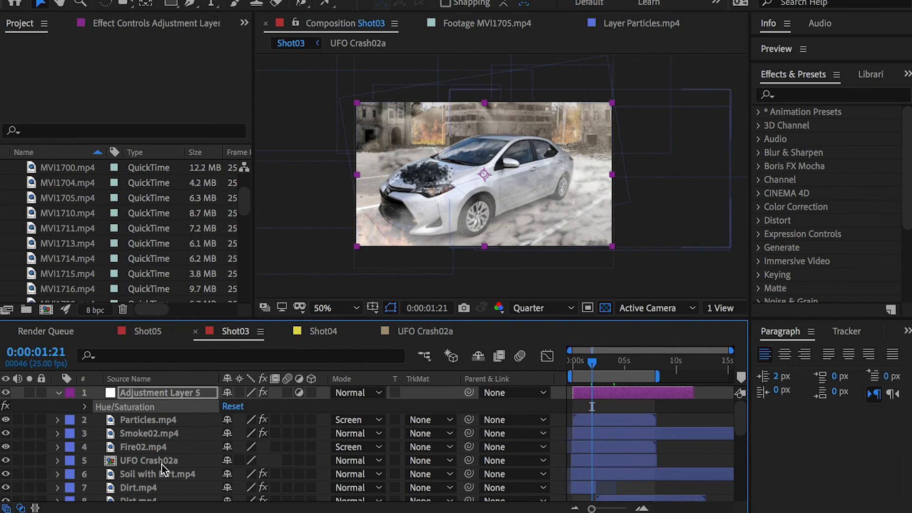
scroll(159, 479, down, 5)
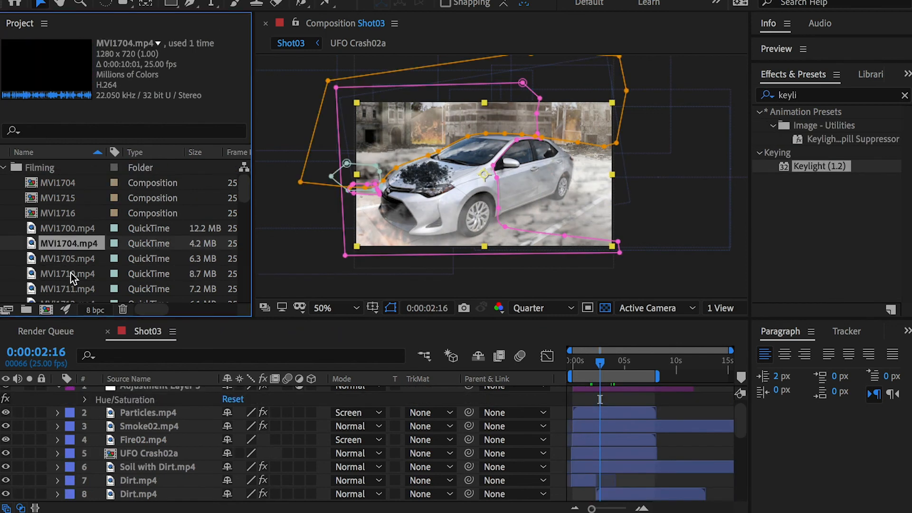
Step: Create a new composition from MVI1710.mp4 and rename it Final
click(71, 273)
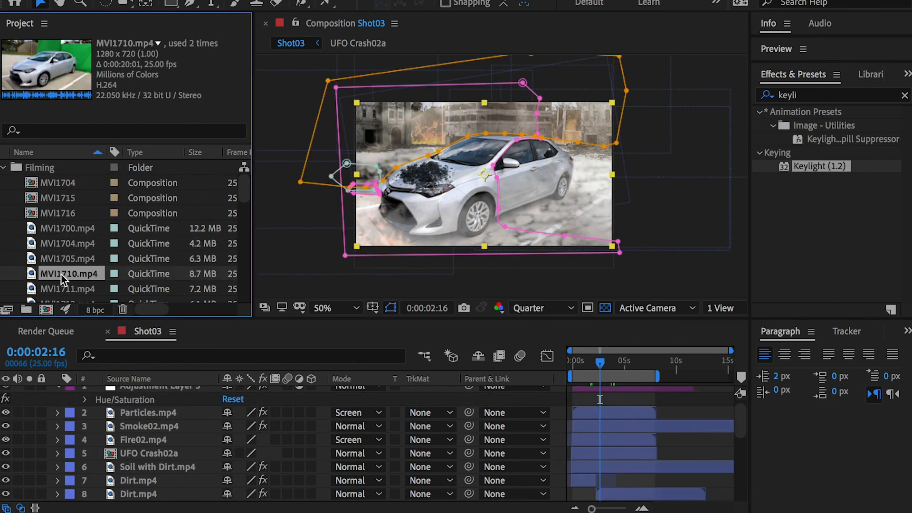
drag(62, 288, 46, 309)
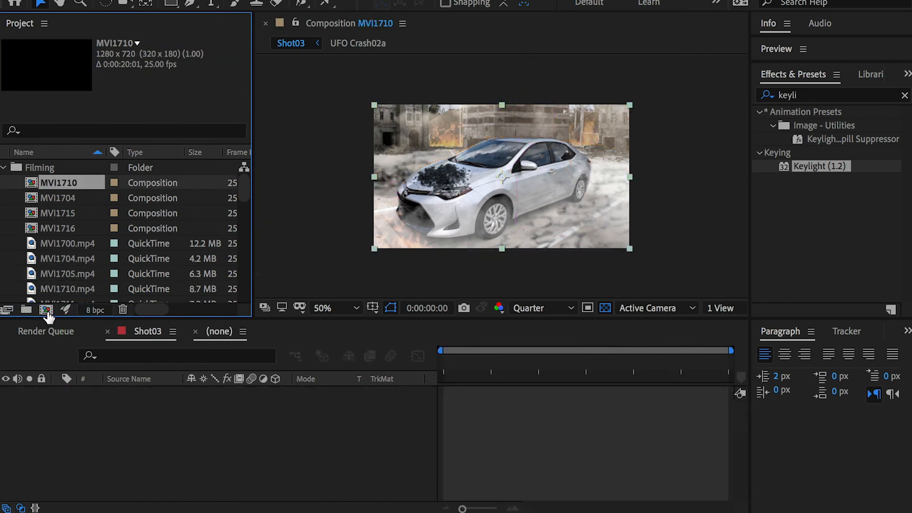
click(53, 198)
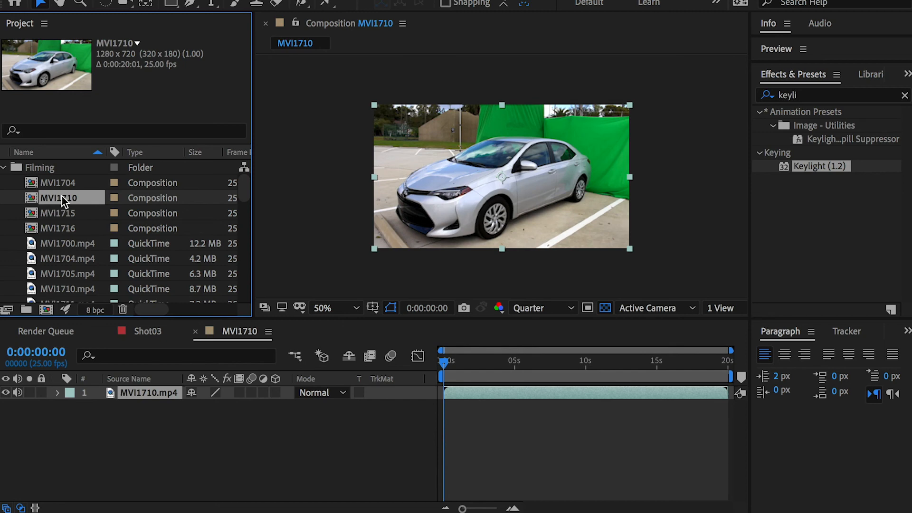
key(Return)
text(Final)
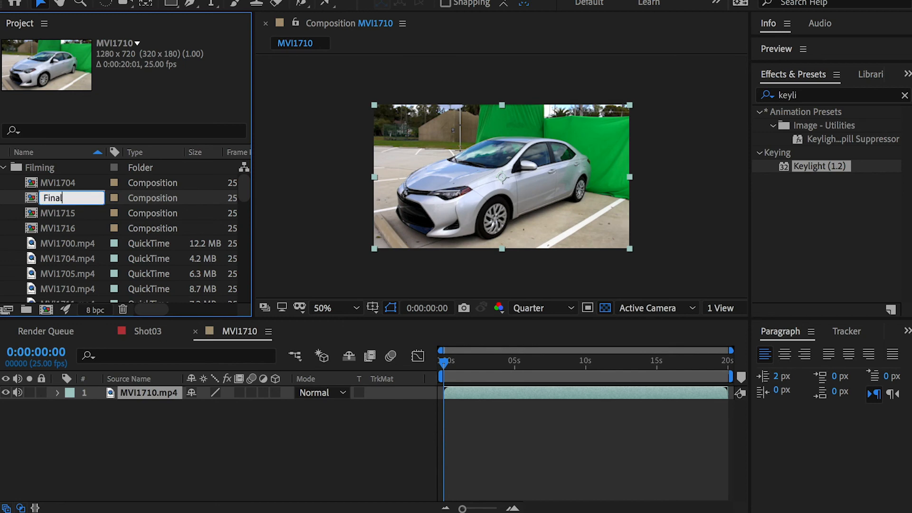
key(Return)
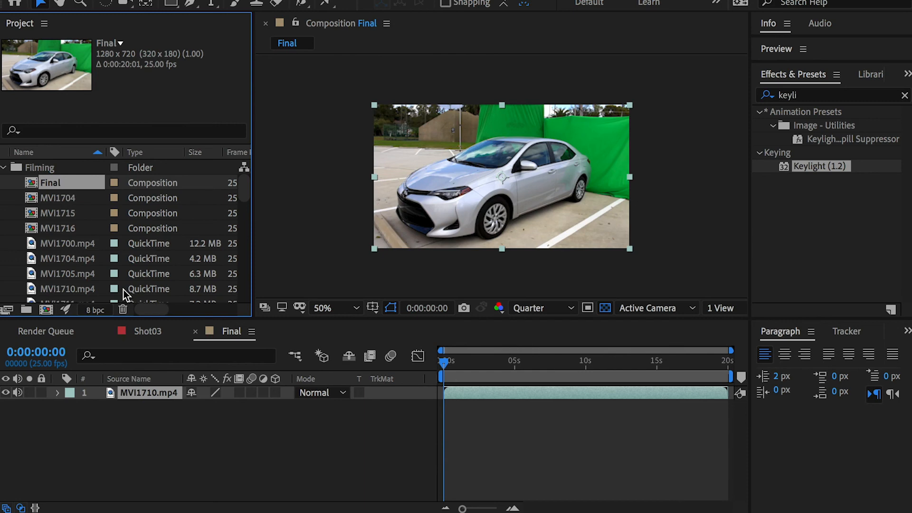
Step: Add MVI1705.mp4 above MVI1710.mp4 in the Final composition and toggle its visibility to compare the two car shots
drag(70, 274, 144, 388)
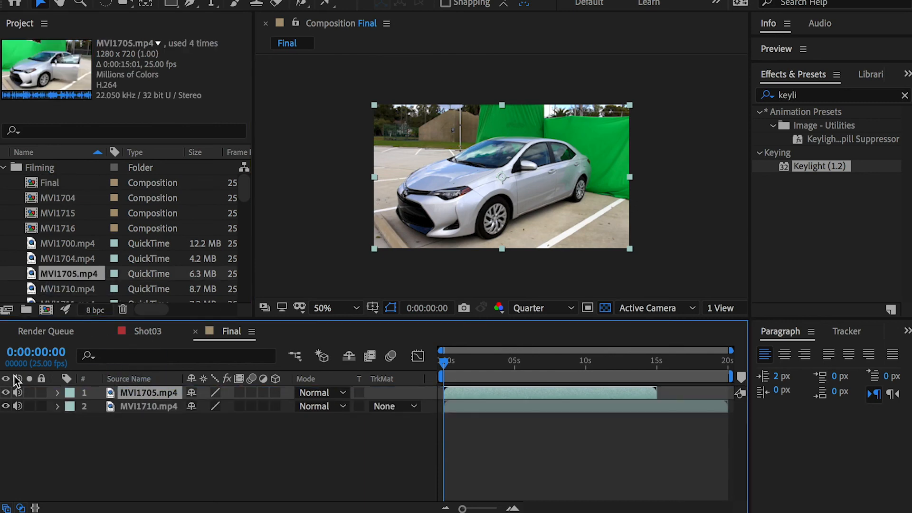
click(6, 392)
click(6, 393)
click(5, 393)
click(5, 392)
click(6, 393)
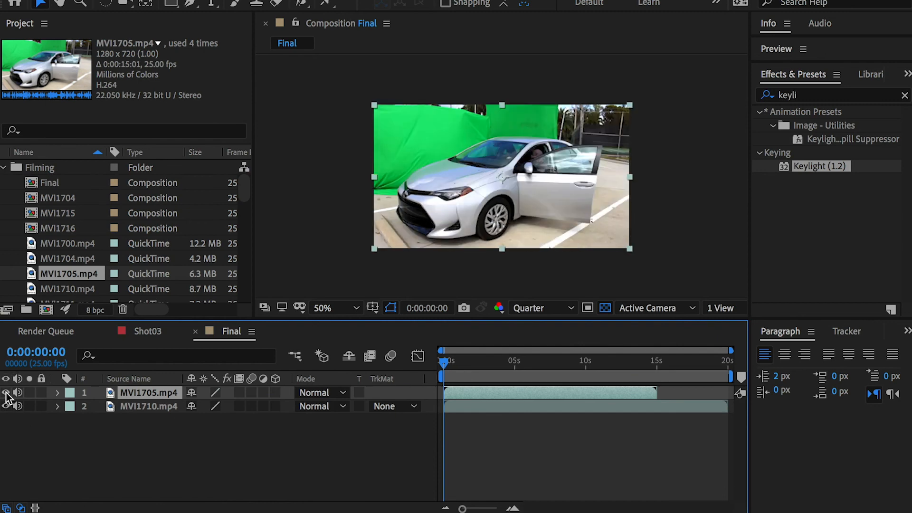
click(6, 392)
click(6, 393)
Step: Mute the audio of both car layers and hide MVI1705.mp4
click(17, 394)
click(17, 406)
click(6, 392)
Step: Apply Keylight (1.2) to MVI1710.mp4 and sample the green screen behind the car as the Screen Colour
click(165, 412)
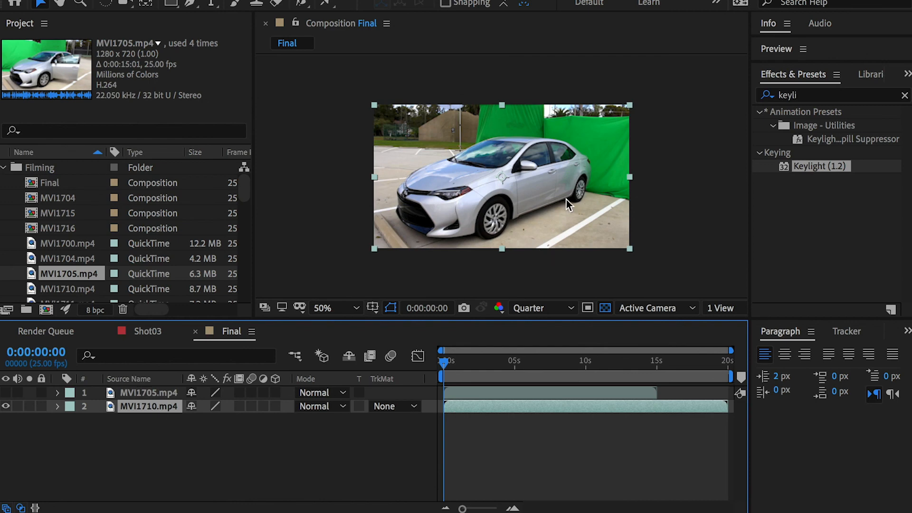
click(770, 98)
text(keyl)
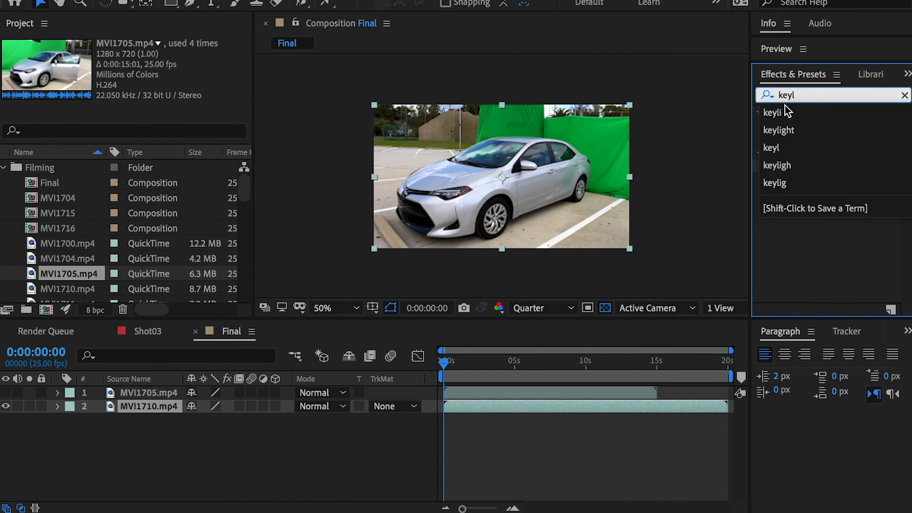
key(Return)
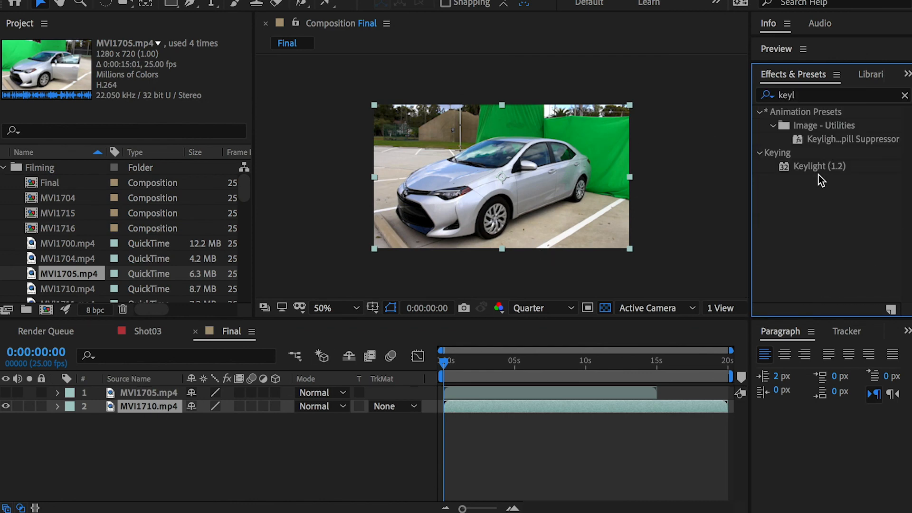
drag(818, 167, 169, 404)
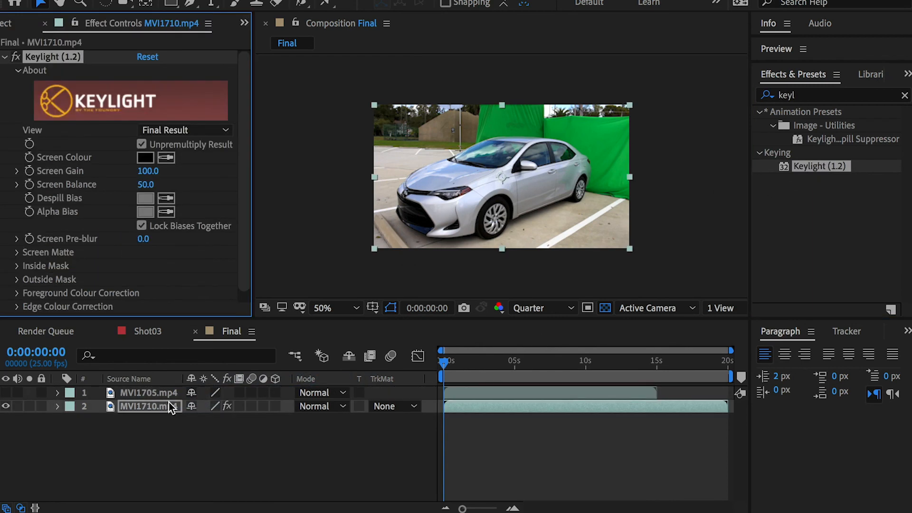
click(571, 127)
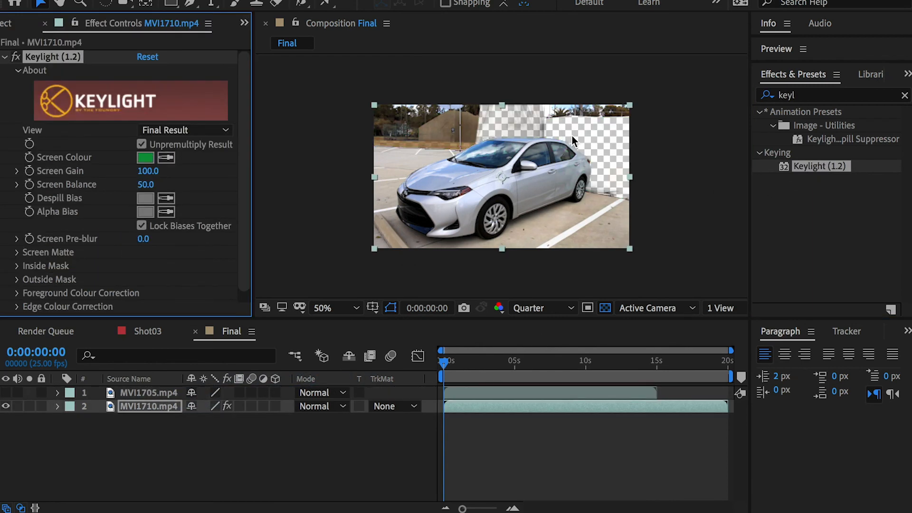
Step: Set Keylight's Screen Gain to 116
click(145, 171)
text(116)
key(Return)
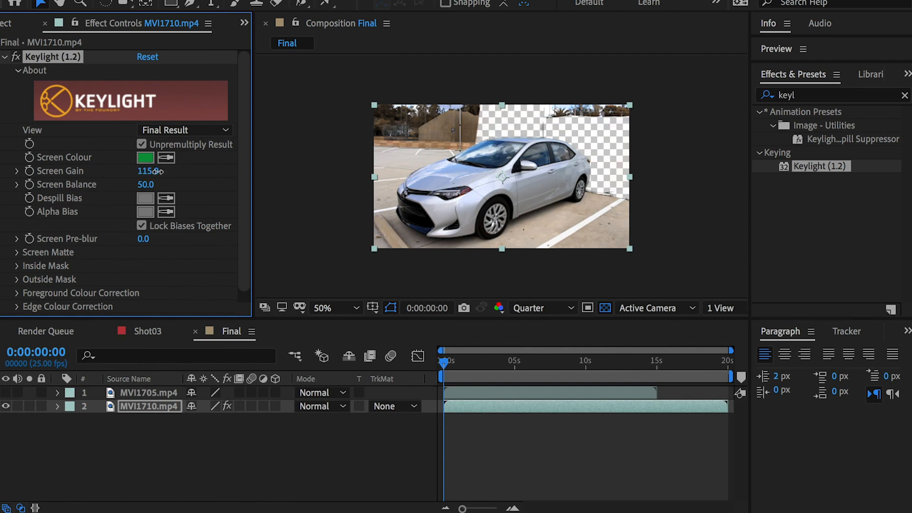
Step: Refine the car's key with Screen Matte Clip White 48 and Clip Black 26, and set Screen Gain to 110
scroll(554, 147, up, 1)
drag(612, 116, 559, 147)
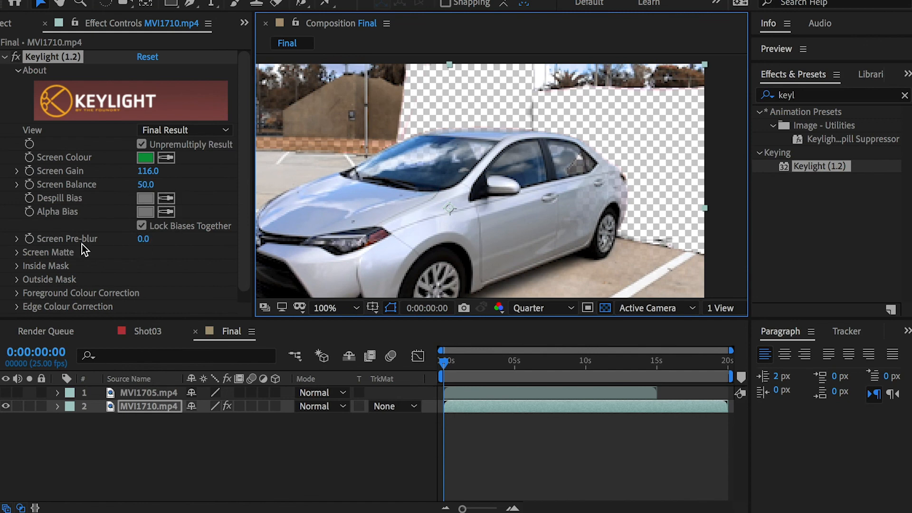
click(17, 253)
scroll(19, 254, down, 3)
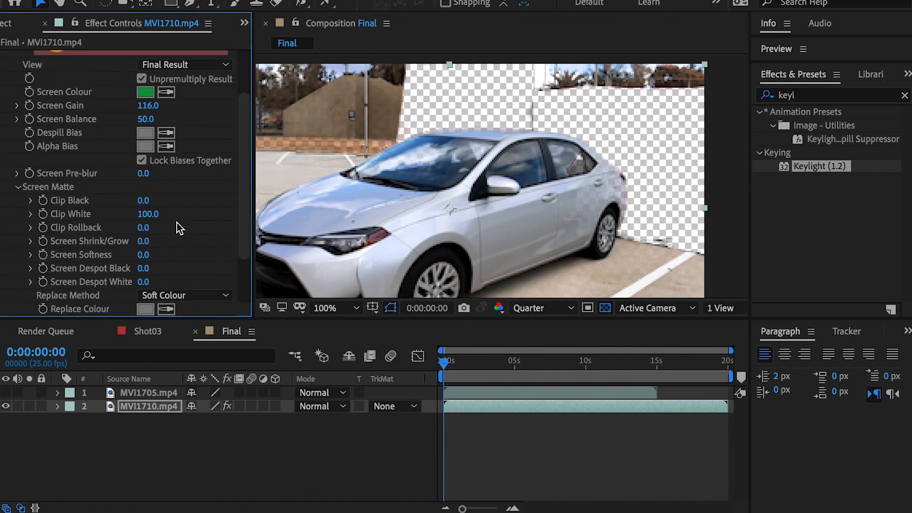
drag(148, 219, 120, 217)
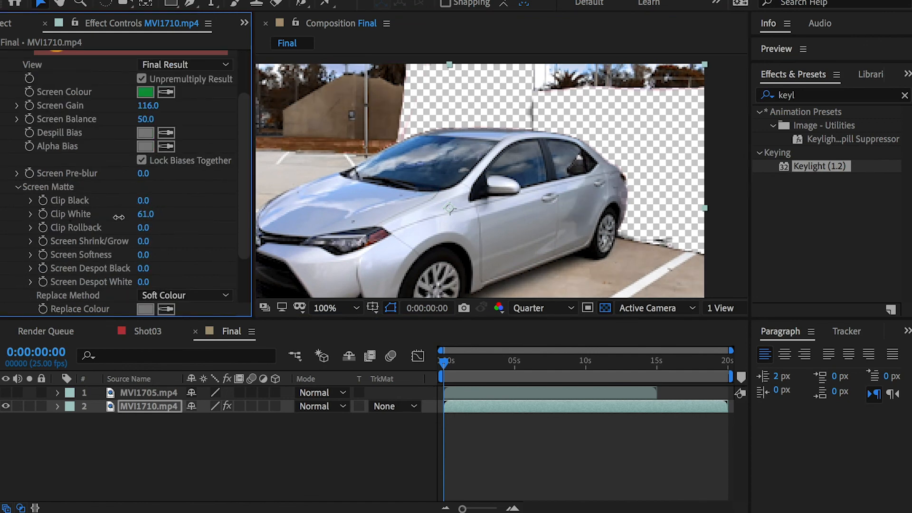
drag(144, 200, 131, 215)
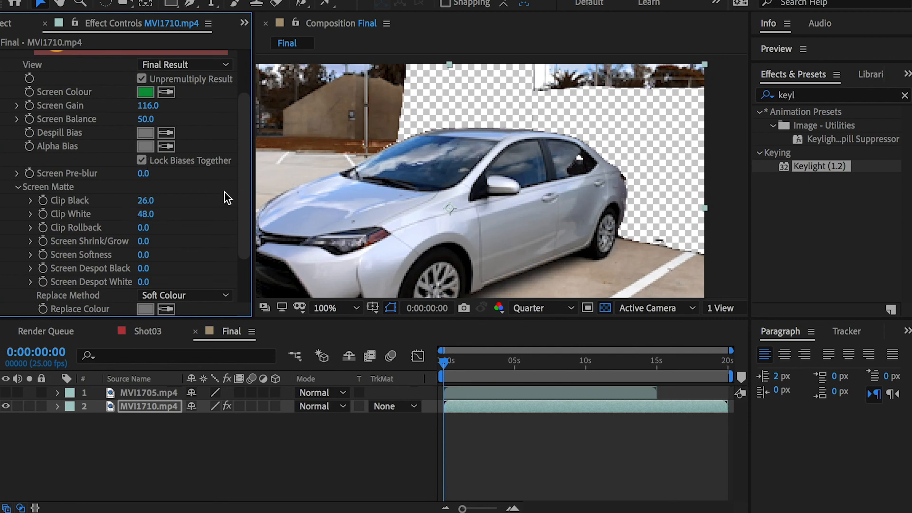
drag(141, 105, 142, 105)
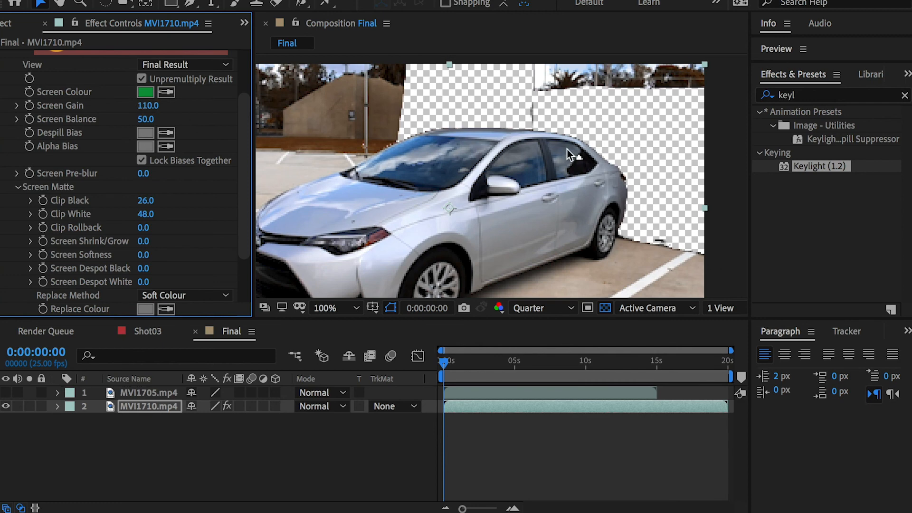
Step: Compare the keyed car at Full and Third preview resolution, leaving it at Full, and inspect the key's edges
click(542, 308)
click(541, 347)
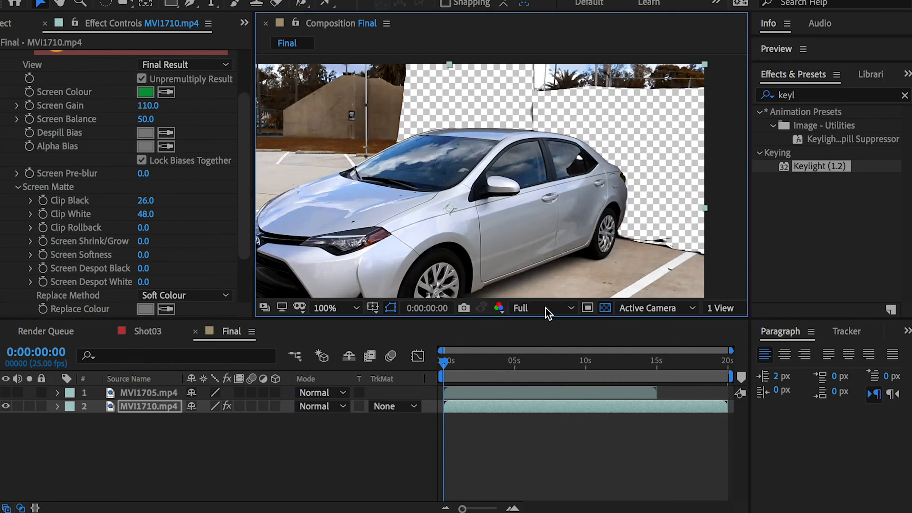
click(530, 310)
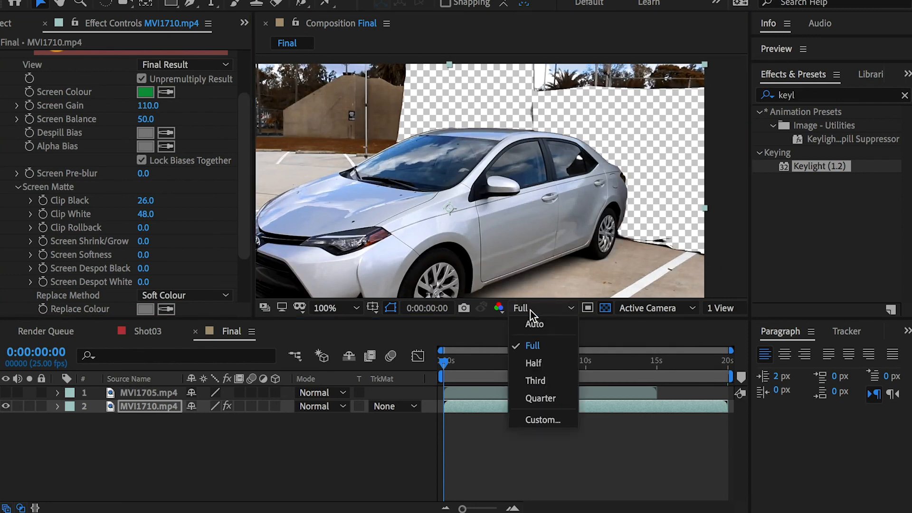
click(537, 381)
key(comma)
key(period)
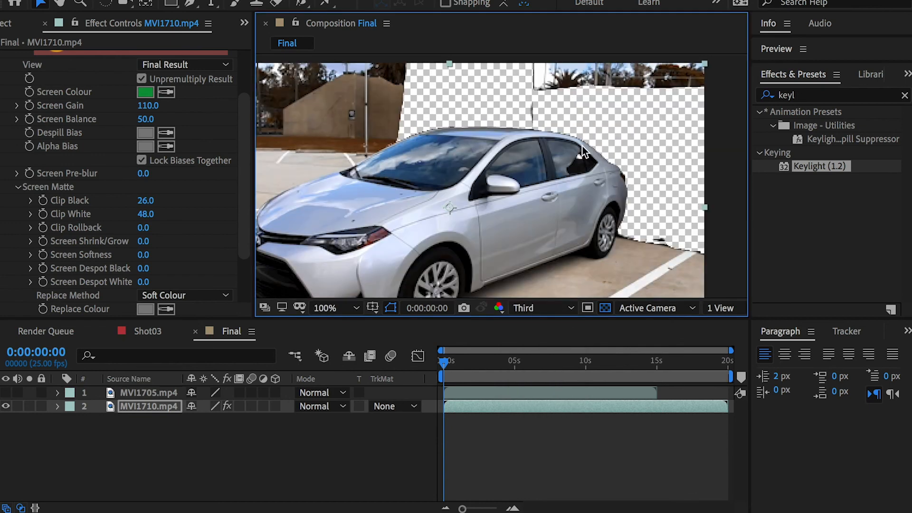
click(527, 308)
click(536, 345)
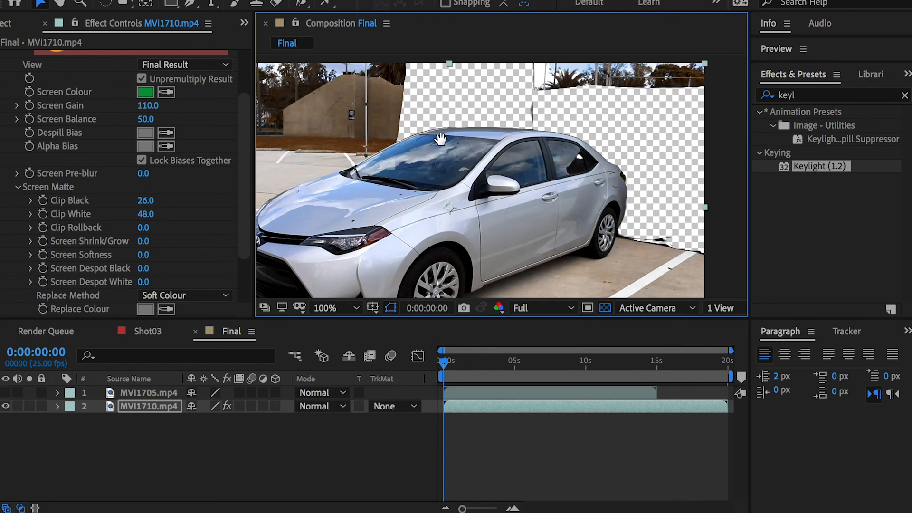
drag(441, 139, 513, 144)
key(comma)
key(period)
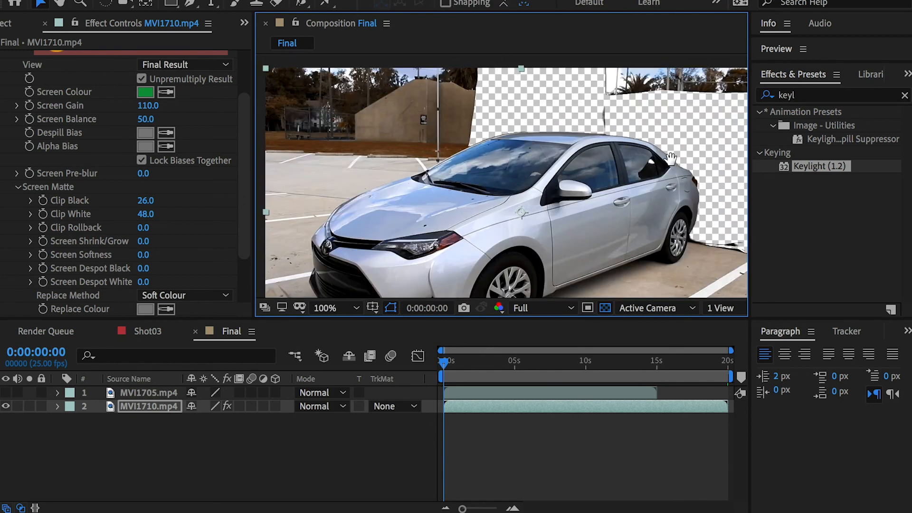
Step: Start a mask on MVI1710.mp4 with the Pen tool, from above the frame down to the windshield and along just above the car's roof
drag(674, 159, 585, 160)
click(190, 4)
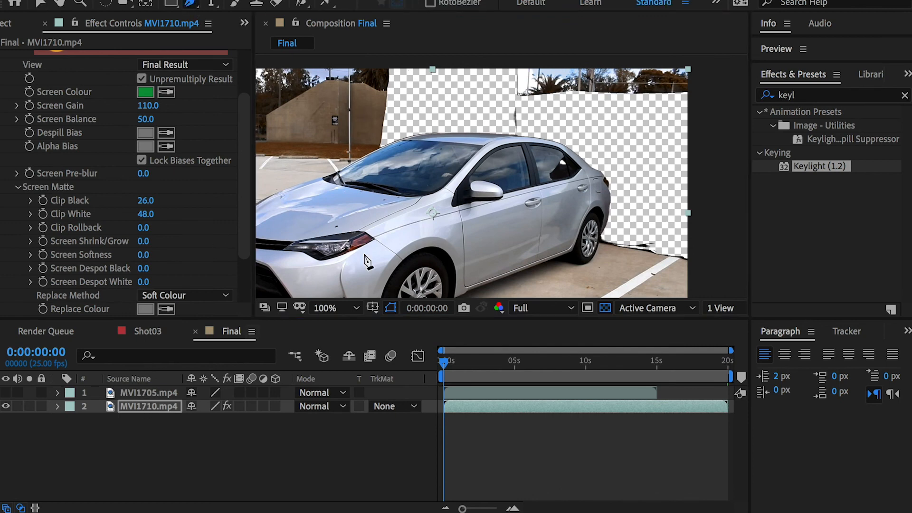
drag(399, 104, 396, 127)
click(392, 81)
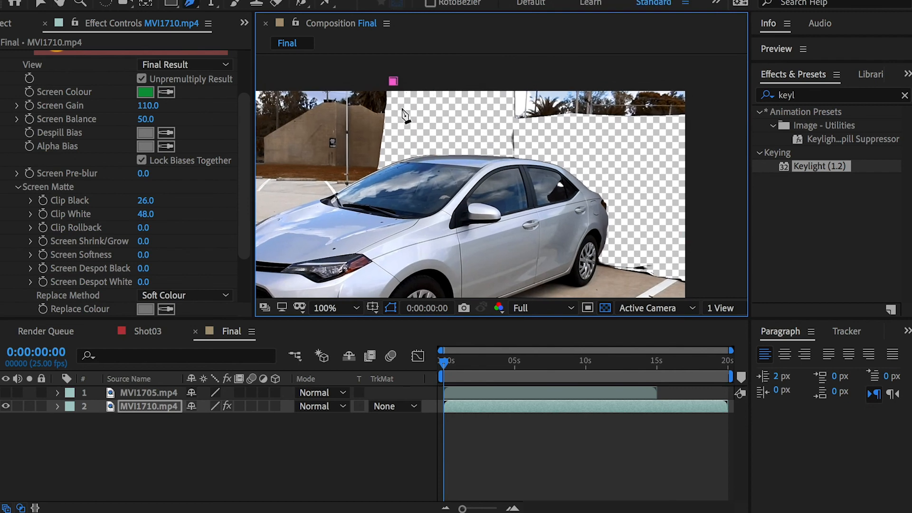
click(397, 152)
scroll(419, 143, up, 1)
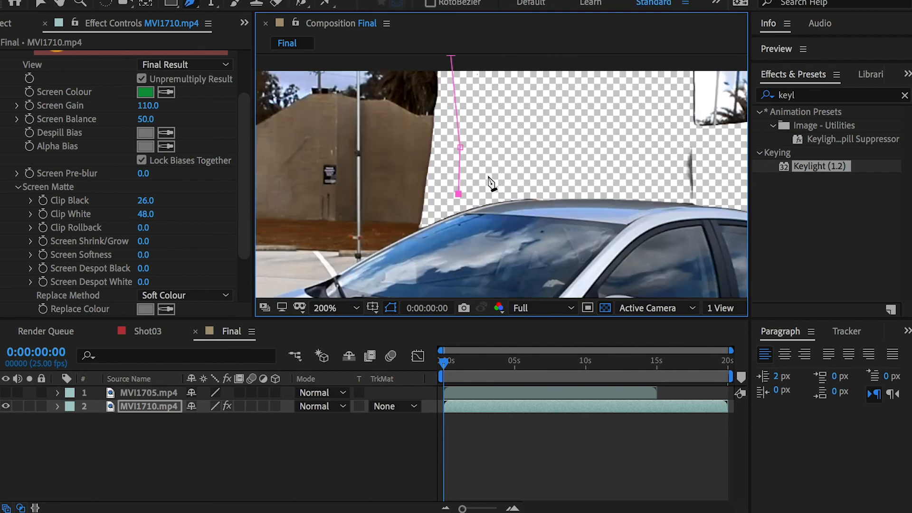
click(473, 200)
click(544, 193)
click(604, 192)
drag(610, 195, 422, 165)
click(494, 177)
click(533, 181)
click(606, 194)
Step: Continue the mask down the rear window, trunk and bumper to just behind the rear wheel
drag(636, 206, 494, 164)
click(502, 182)
click(528, 206)
click(547, 219)
drag(561, 235, 529, 155)
click(523, 185)
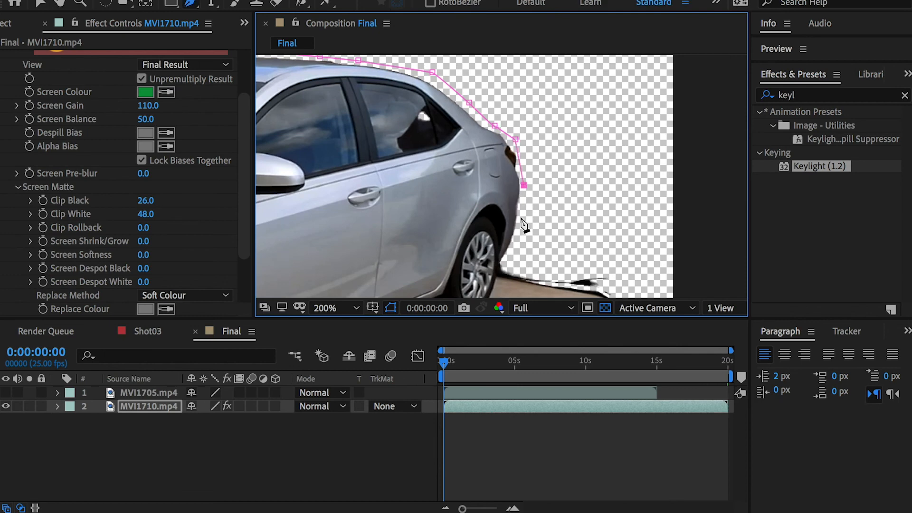
drag(519, 227, 520, 233)
click(505, 266)
key(ctrl+z)
click(523, 255)
Step: Run the mask along the foot of the keyed screen, around outside the frame, and close it at its starting point
drag(643, 276, 703, 283)
key(comma)
drag(675, 168, 671, 159)
key(space)
drag(638, 122, 632, 232)
click(647, 132)
drag(531, 119, 528, 119)
click(355, 117)
click(290, 154)
key(space)
drag(478, 181, 494, 124)
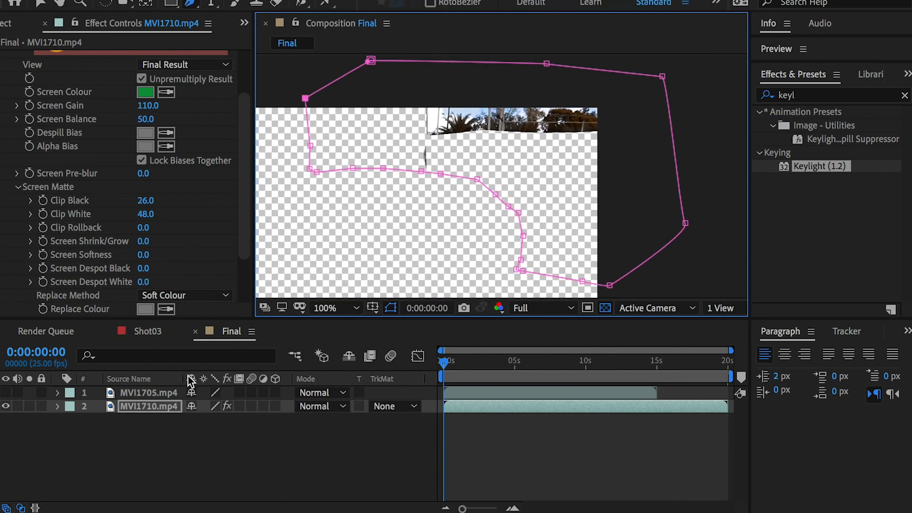
Step: Set Mask 1 on MVI1710.mp4 to Subtract to cut out the background leftovers behind the car
key(m)
click(222, 420)
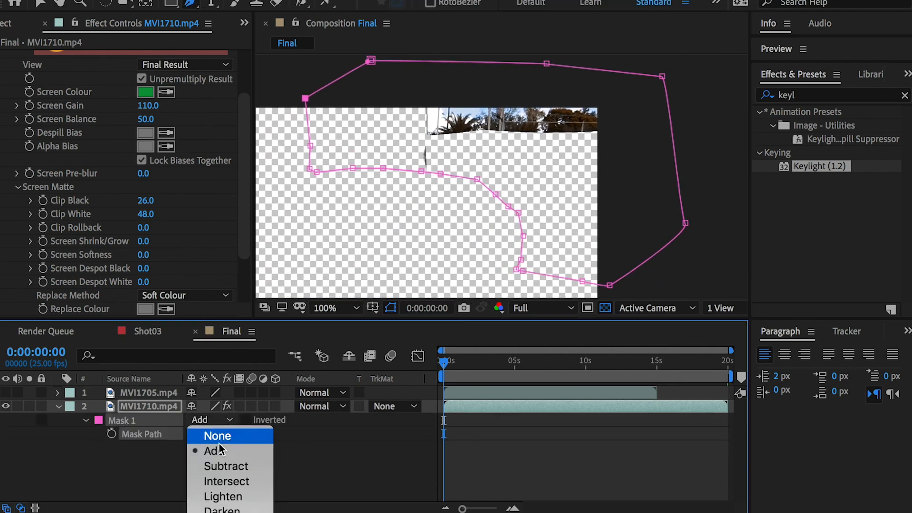
click(227, 466)
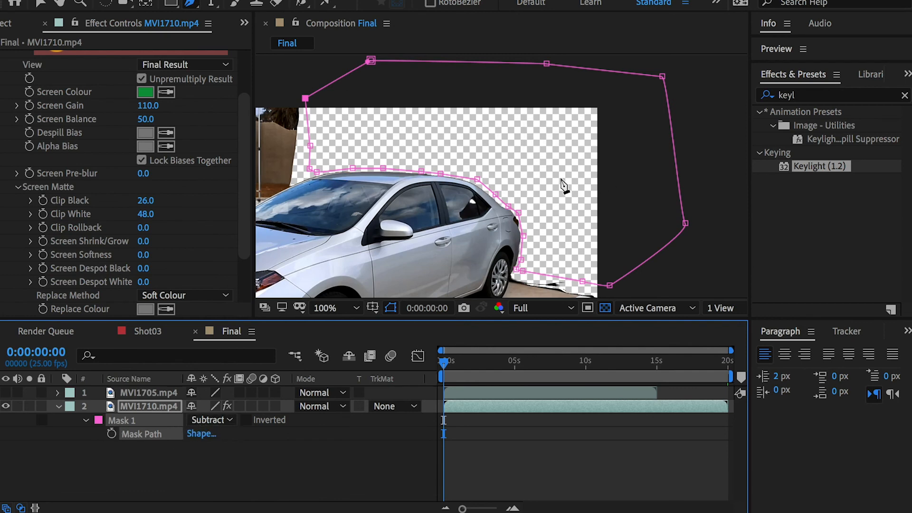
key(h)
drag(542, 188, 600, 128)
Step: Start a second mask on MVI1710.mp4 behind the rear wheel, tracing the ground just below the green screen's ragged lower edge
key(g)
click(152, 406)
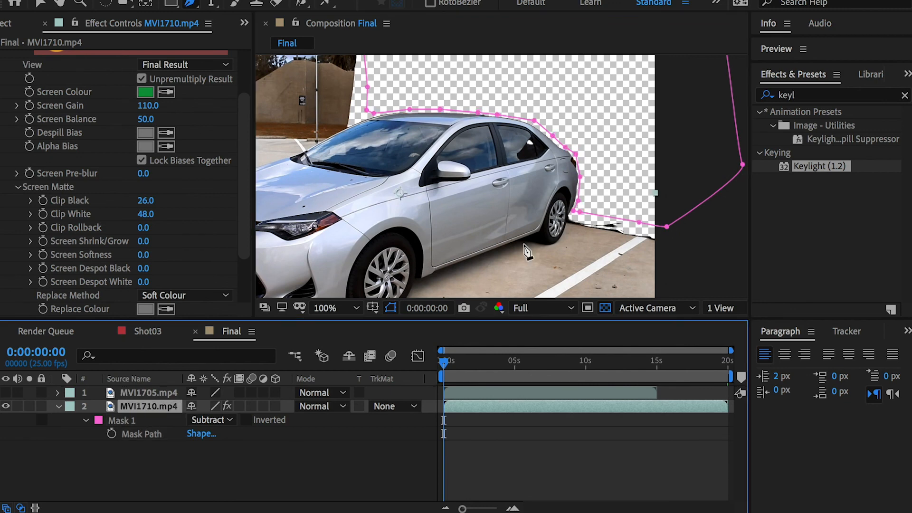
key(period)
key(period)
key(space)
drag(656, 249, 285, 135)
key(comma)
key(space)
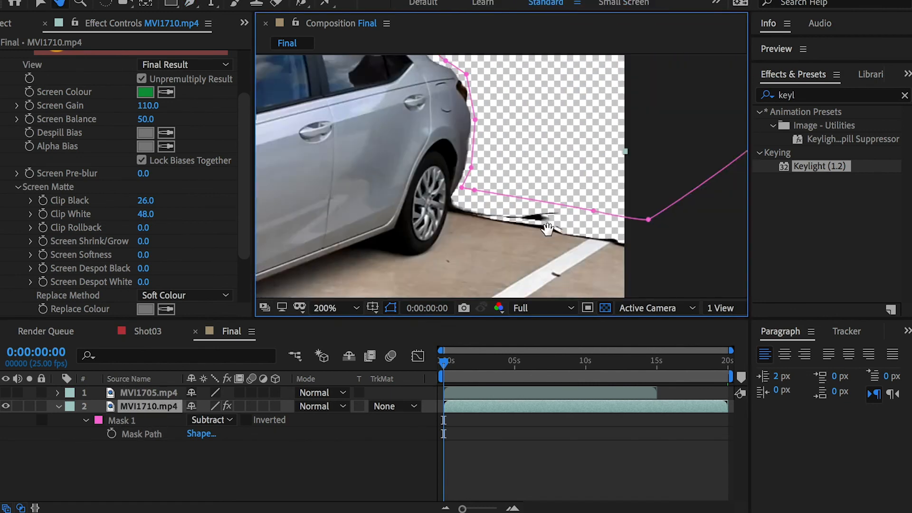
drag(555, 234, 432, 161)
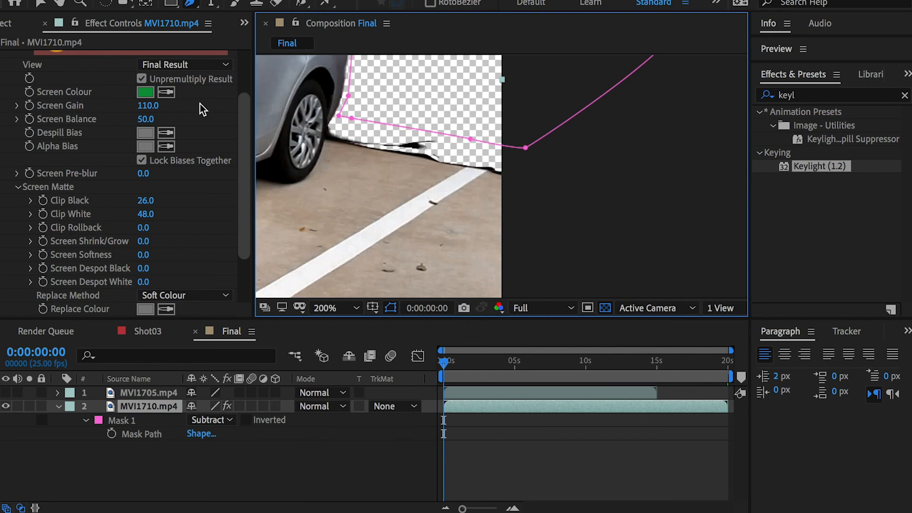
click(362, 87)
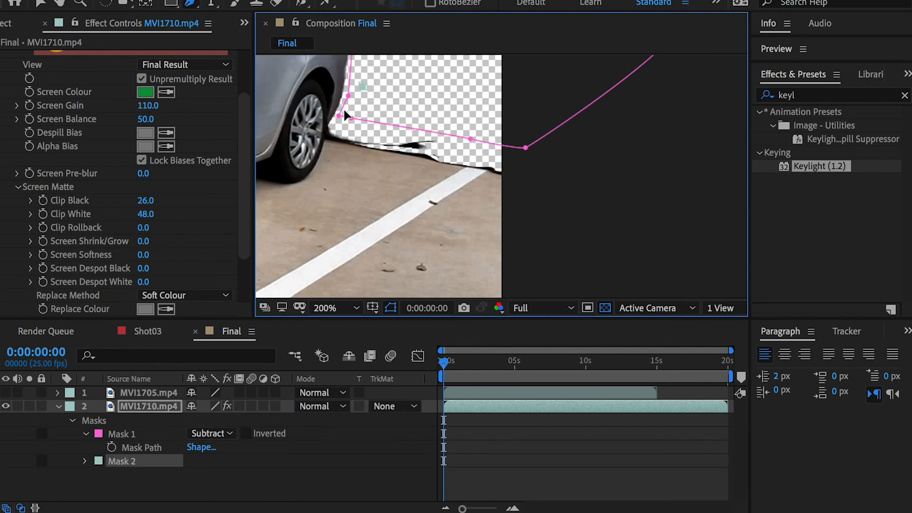
click(359, 157)
key(ctrl+z)
click(332, 153)
click(388, 166)
click(489, 187)
Step: Take the second mask outside the frame, back above the ragged edge, and close it
click(549, 191)
click(586, 142)
click(560, 69)
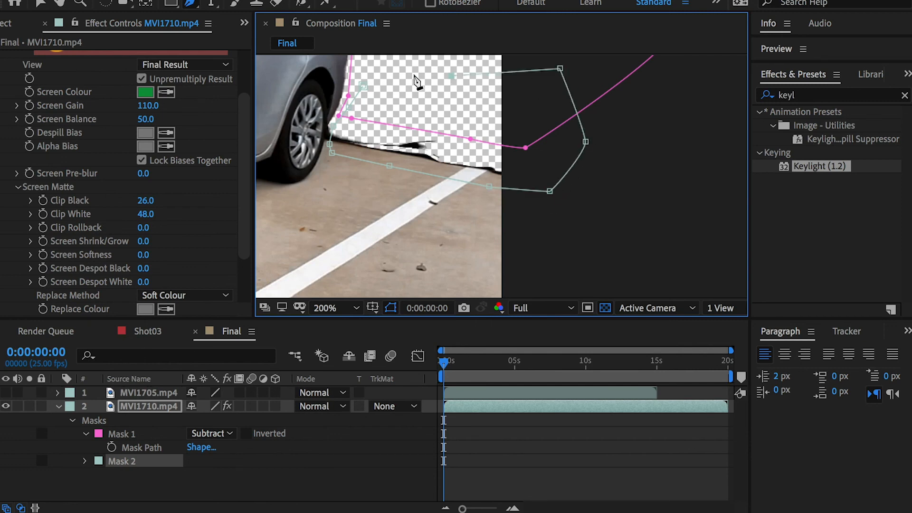
click(372, 74)
click(363, 86)
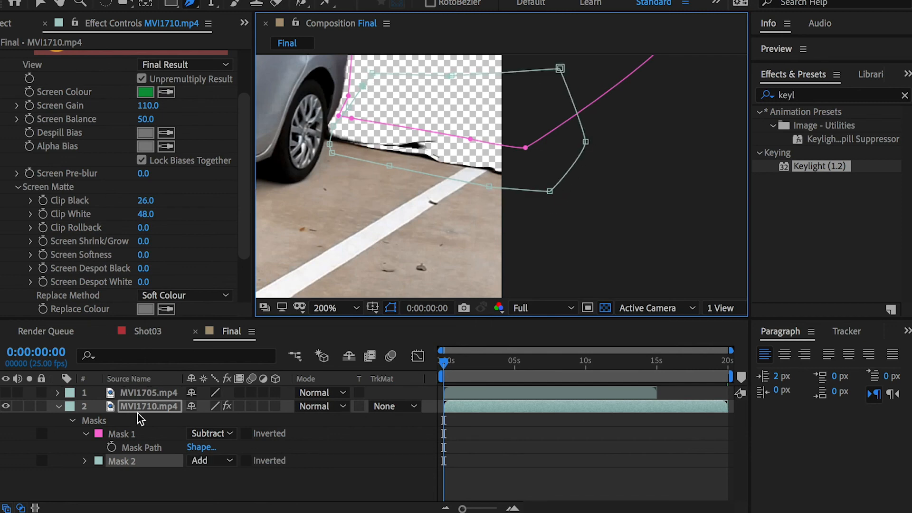
Step: Set Mask 2 to Subtract with a Mask Feather of 22 pixels
click(223, 461)
click(227, 506)
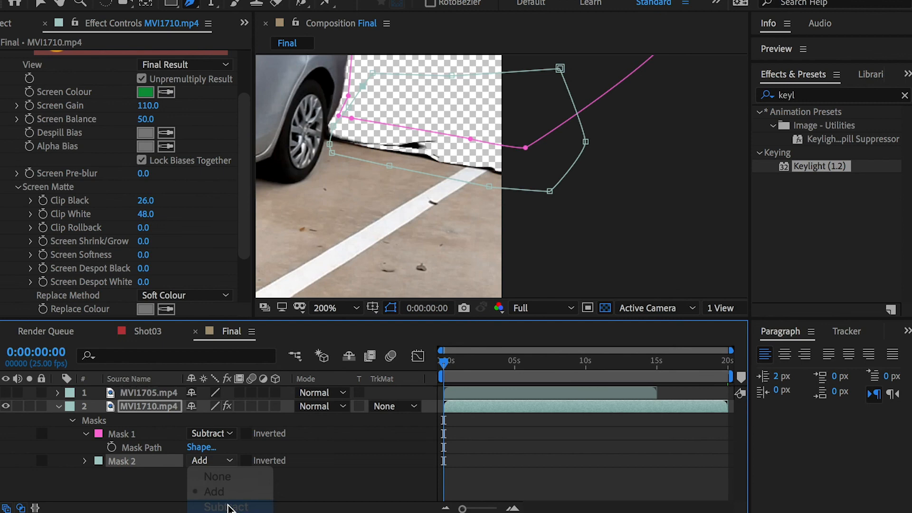
click(84, 461)
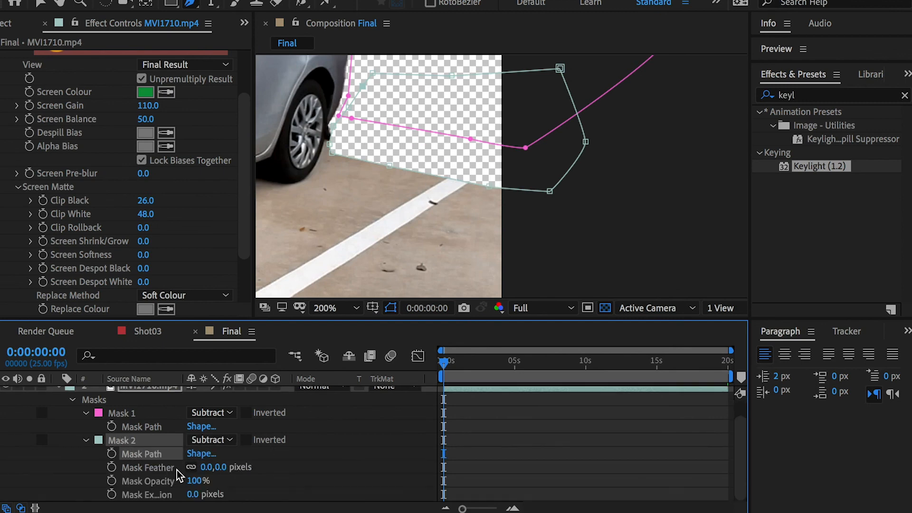
drag(213, 470, 243, 466)
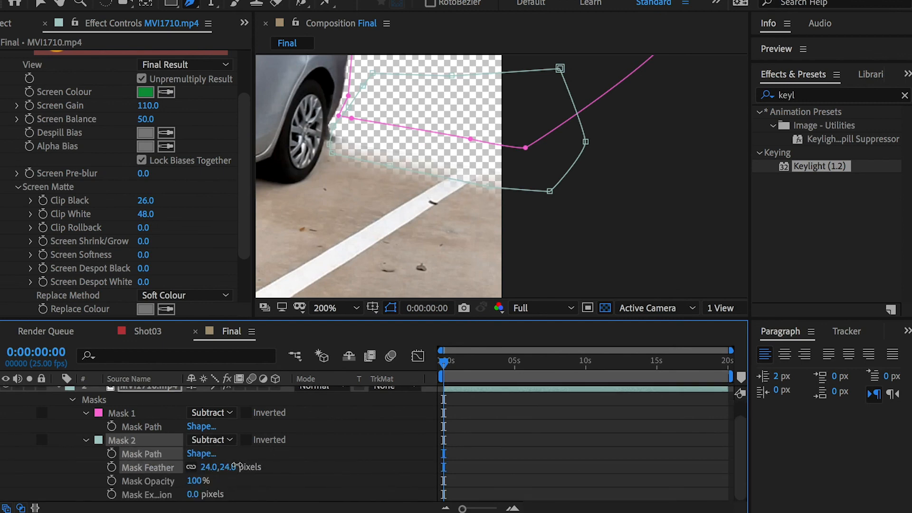
click(335, 460)
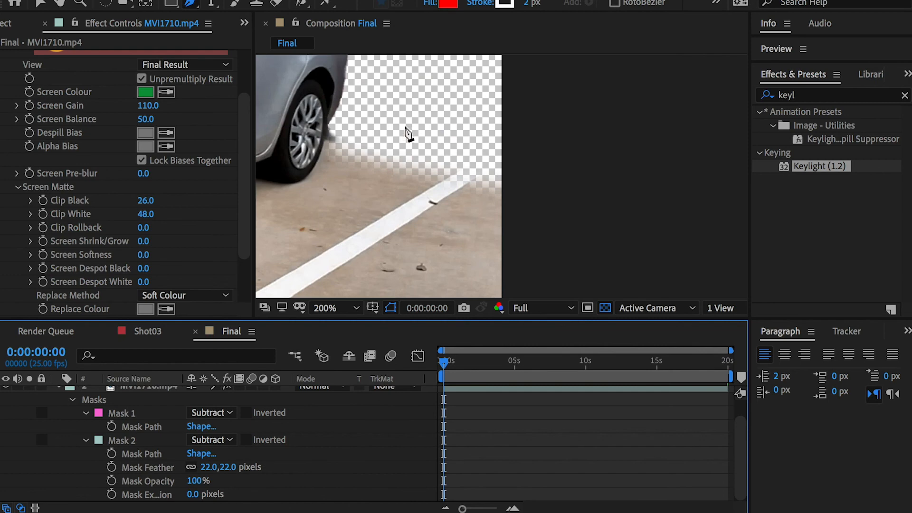
drag(386, 153, 521, 227)
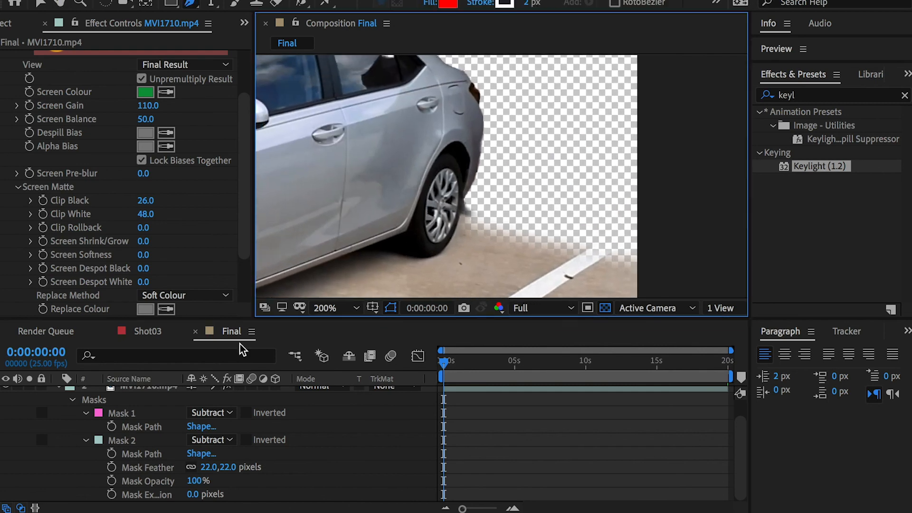
Step: Move Mask 2's two vertices beside the rear tire slightly closer to the wheel to trim the leftover edge
click(138, 440)
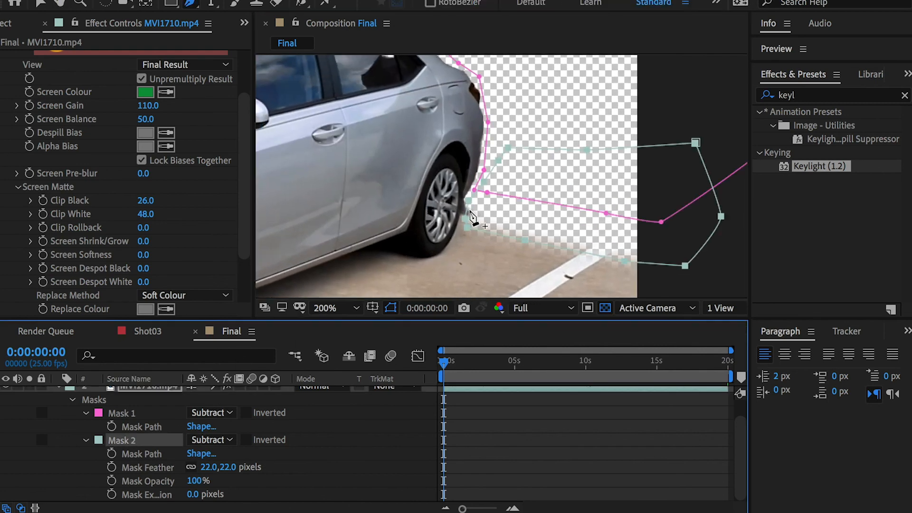
key(period)
click(437, 226)
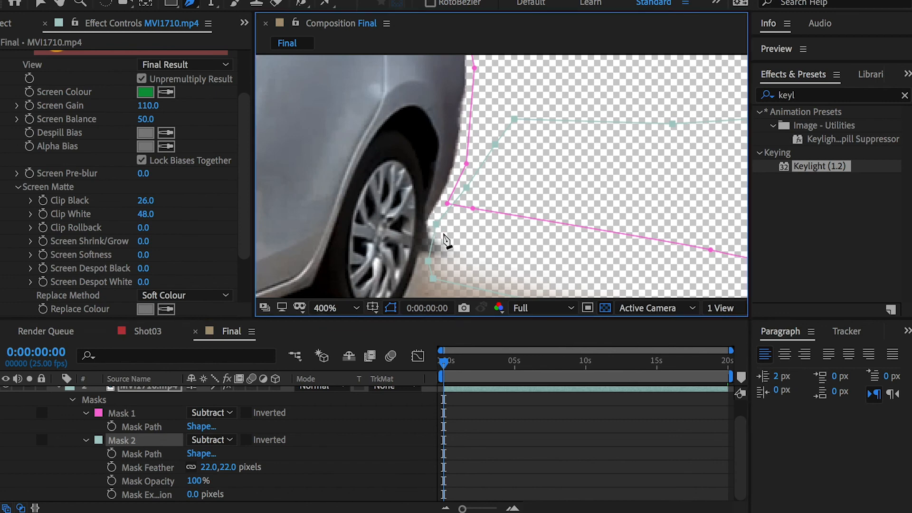
click(42, 4)
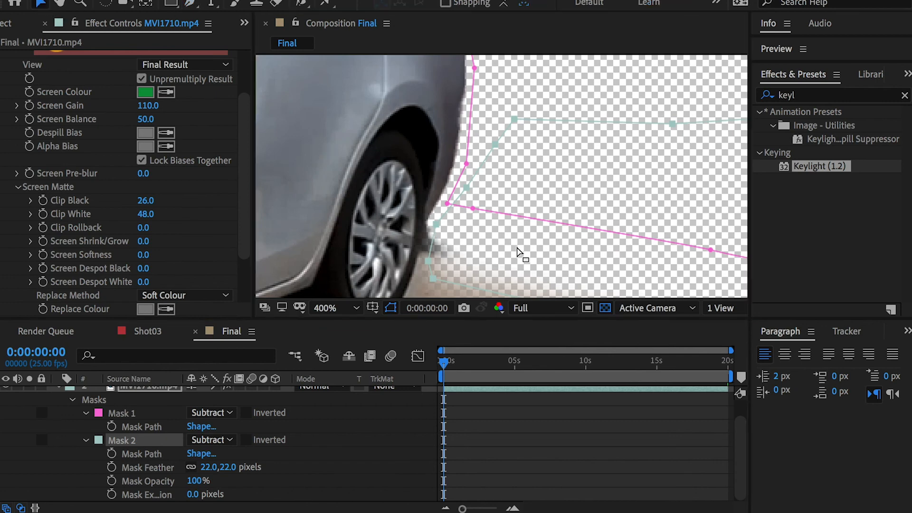
click(440, 226)
click(437, 230)
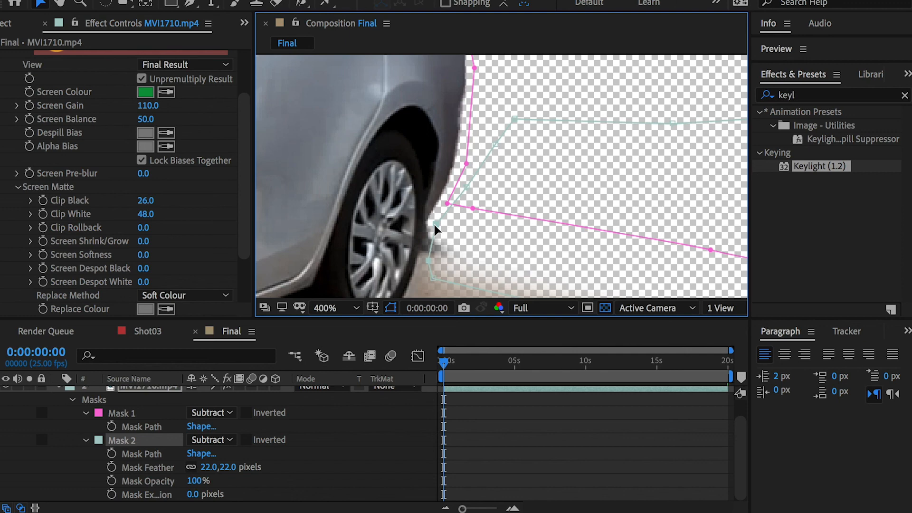
click(427, 259)
key(comma)
key(period)
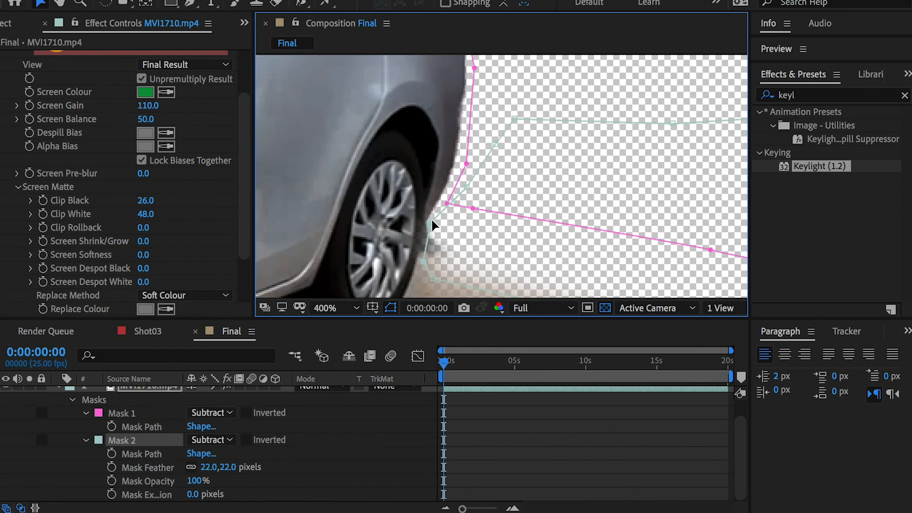
Step: Inspect the masked car's edges and the remaining background at different magnifications
key(slash)
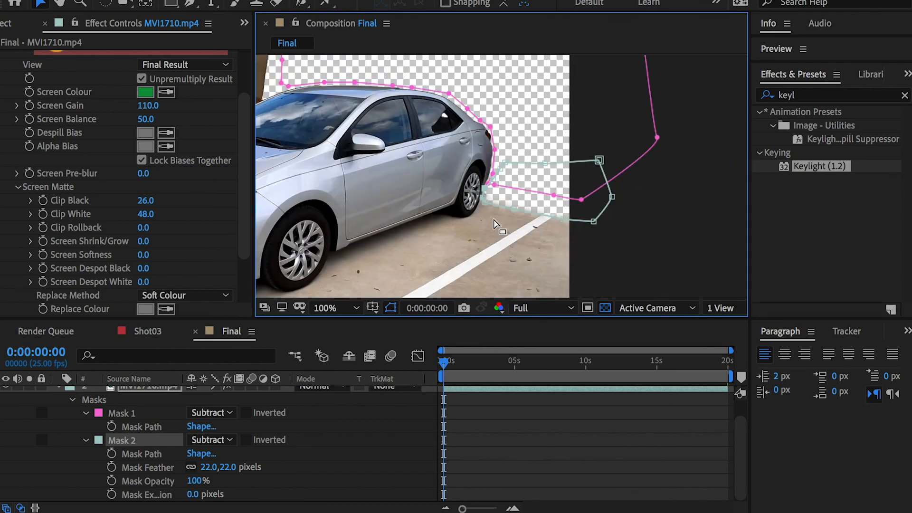
key(period)
key(comma)
drag(438, 185, 638, 249)
drag(463, 184, 497, 218)
key(period)
key(comma)
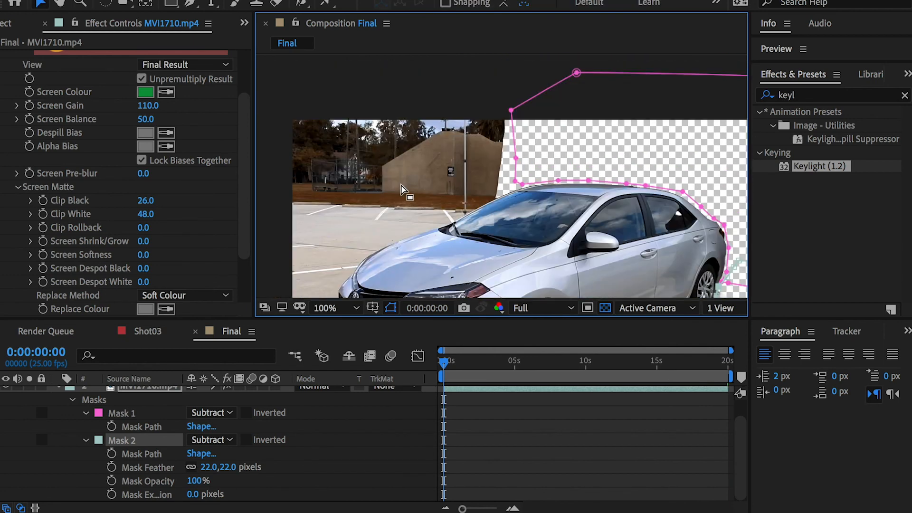
drag(450, 207, 417, 156)
key(v)
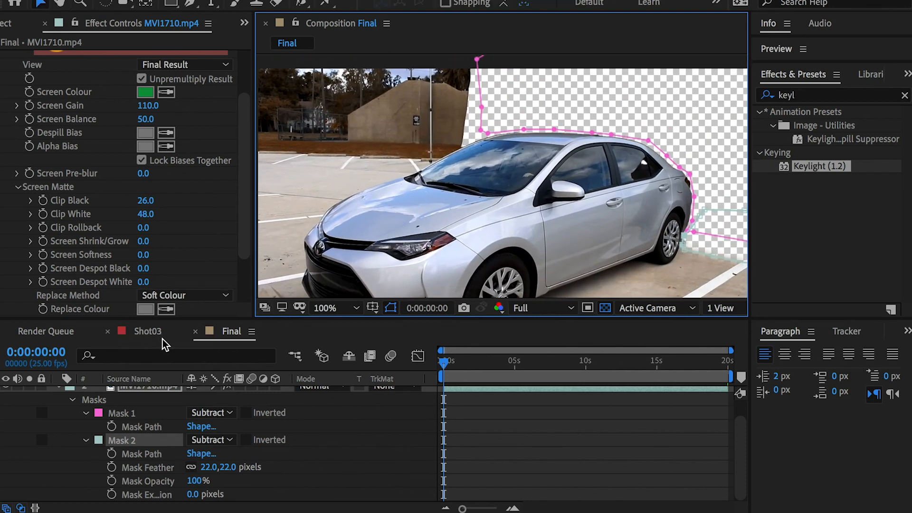
Step: Briefly show MVI1705.mp4 with MVI1710.mp4 hidden to check its green screen area, and restore the layers' original visibility
scroll(38, 406, up, 2)
click(5, 393)
click(6, 406)
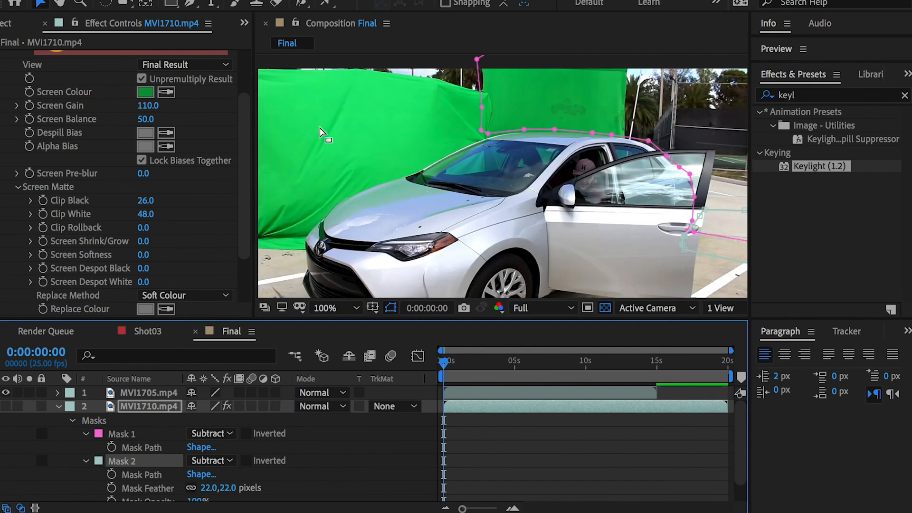
click(6, 392)
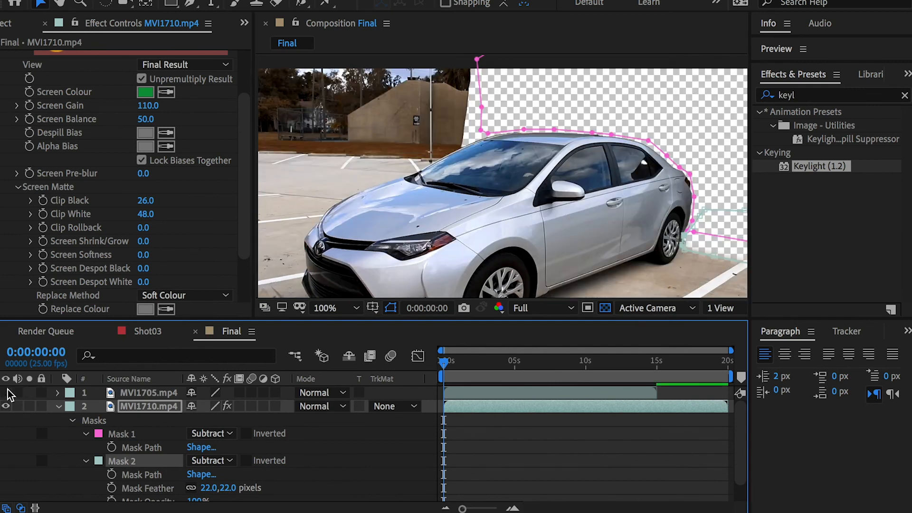
click(127, 409)
click(1, 409)
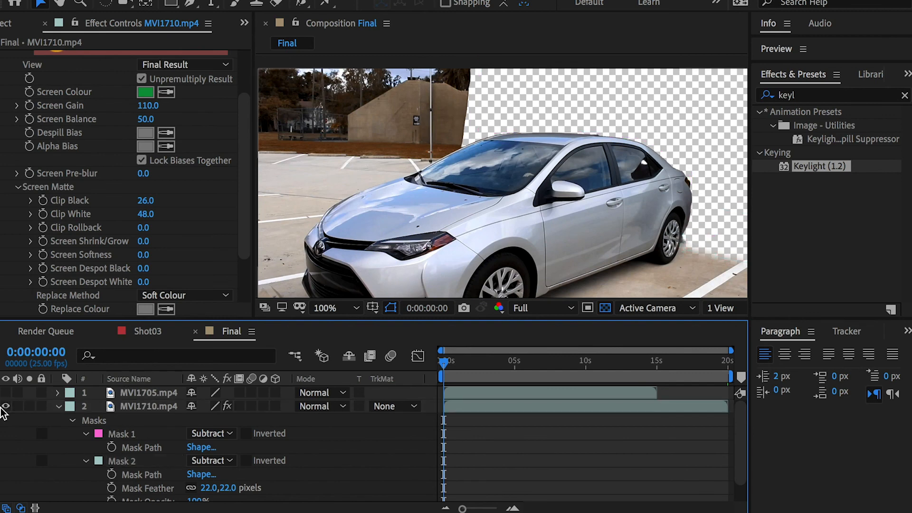
Step: Start a third mask on MVI1710.mp4 above the roof, tracing down the windshield's front edge and across the hood to the nose
click(137, 409)
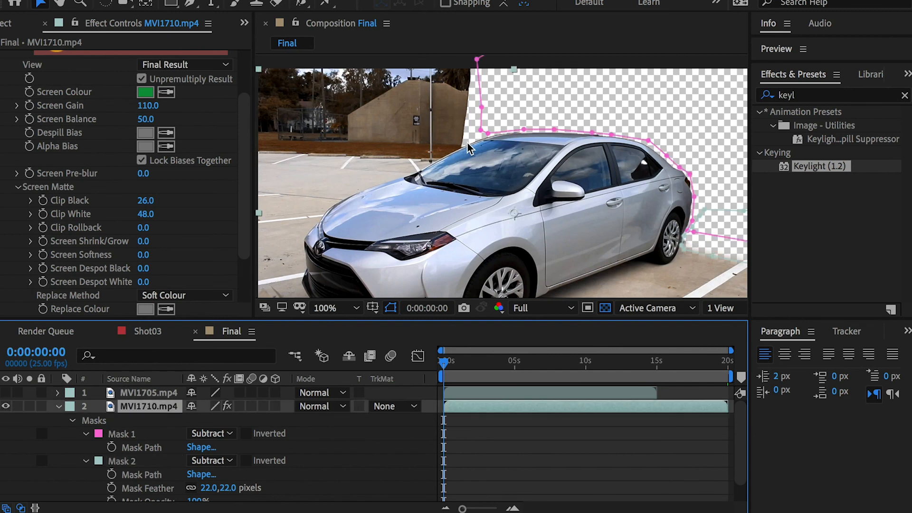
scroll(466, 150, up, 1)
scroll(345, 188, down, 1)
click(190, 4)
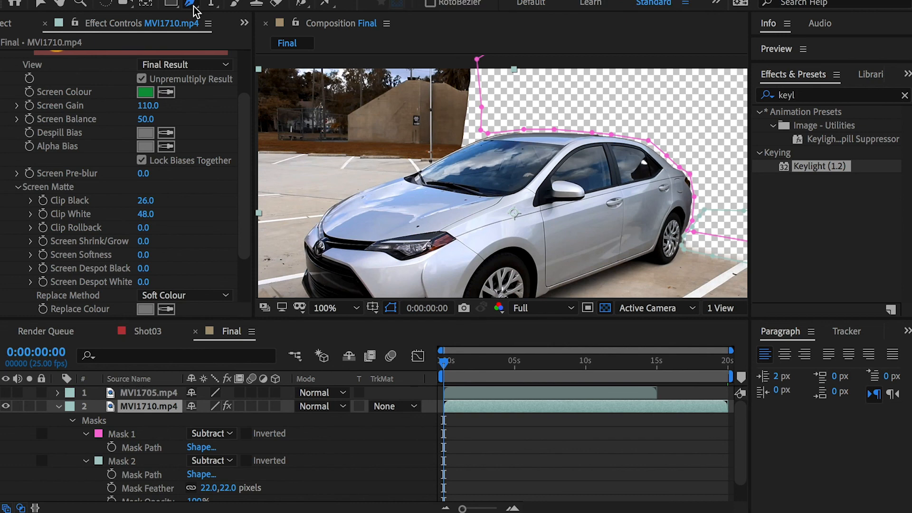
click(515, 87)
click(478, 143)
click(464, 156)
click(444, 169)
click(420, 179)
click(391, 191)
click(329, 223)
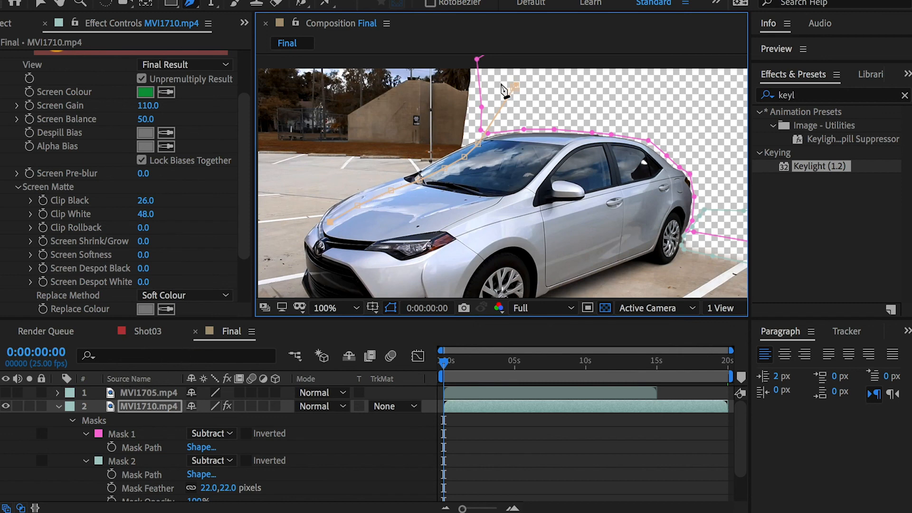
Step: Continue the third mask down the front grille, out across the ground, and up beyond the frame's edge
key(space)
drag(374, 201, 458, 132)
click(396, 192)
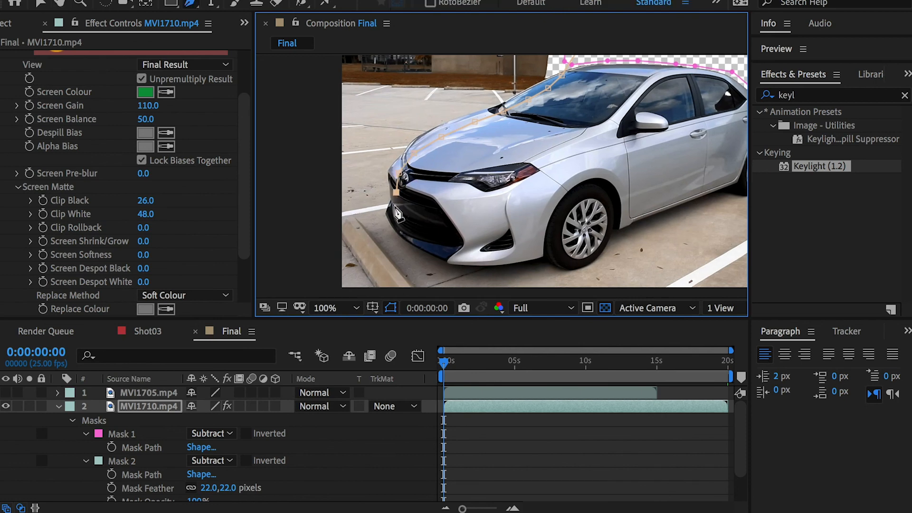
click(402, 204)
click(394, 215)
click(370, 221)
click(334, 228)
click(283, 144)
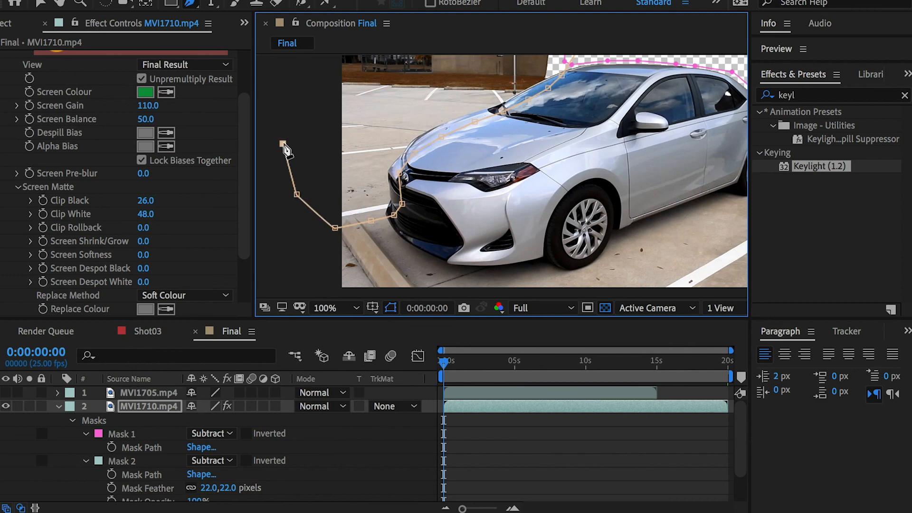
Step: Carry the third mask around above the frame and back to its starting point over the roof, enclosing the background ahead of the car
key(space)
drag(325, 83, 290, 234)
click(275, 104)
click(393, 84)
click(534, 87)
click(576, 140)
key(space)
drag(601, 163, 648, 42)
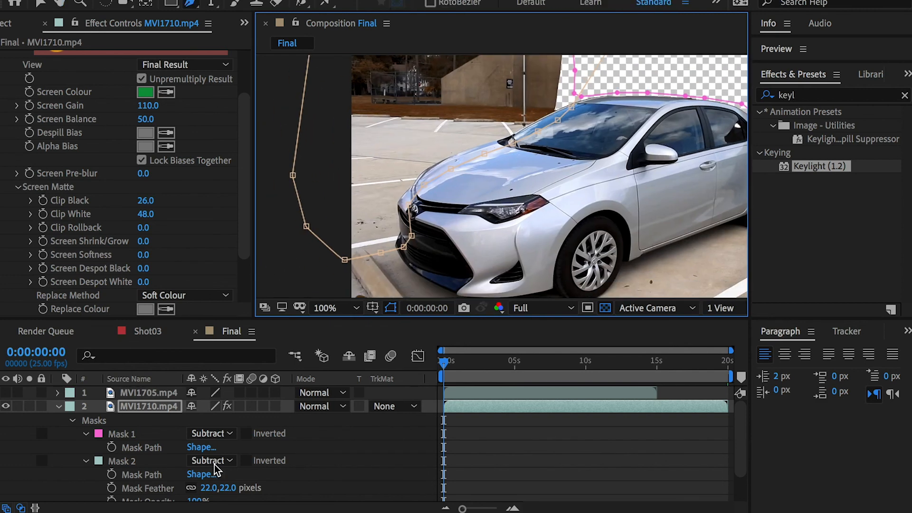
Step: Set the third mask on MVI1710.mp4 to Subtract and collapse the properties of the first two masks
scroll(138, 467, down, 3)
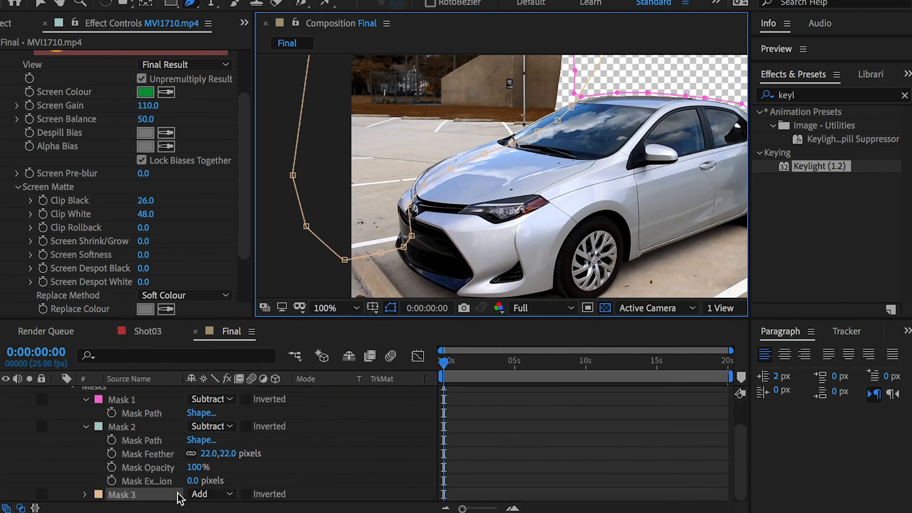
click(209, 494)
click(295, 477)
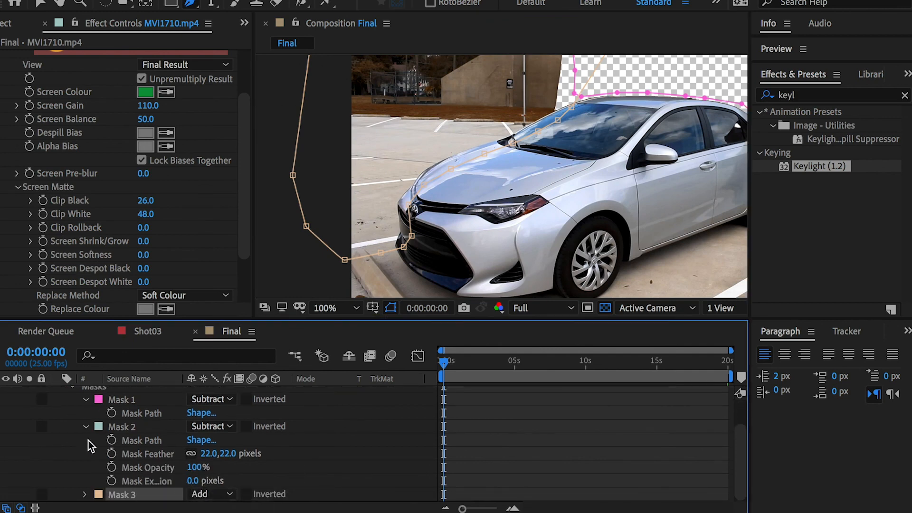
click(87, 427)
click(85, 435)
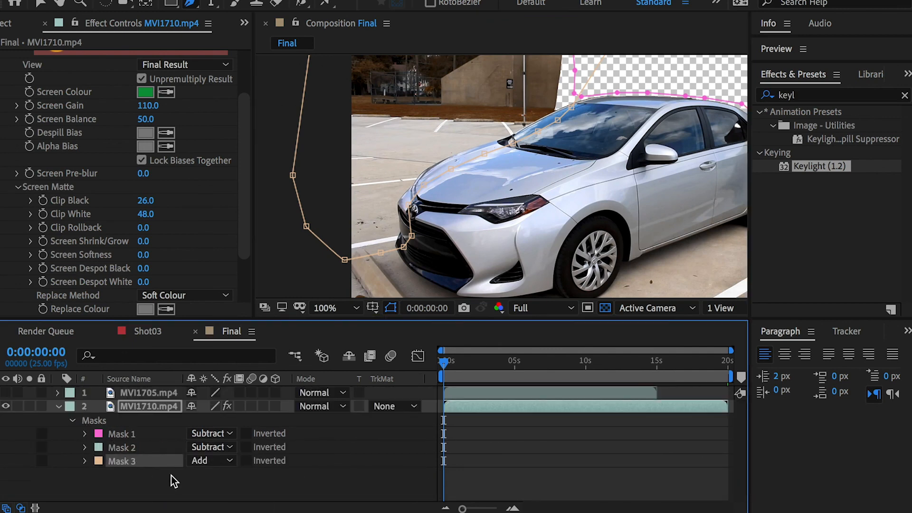
click(209, 461)
click(231, 506)
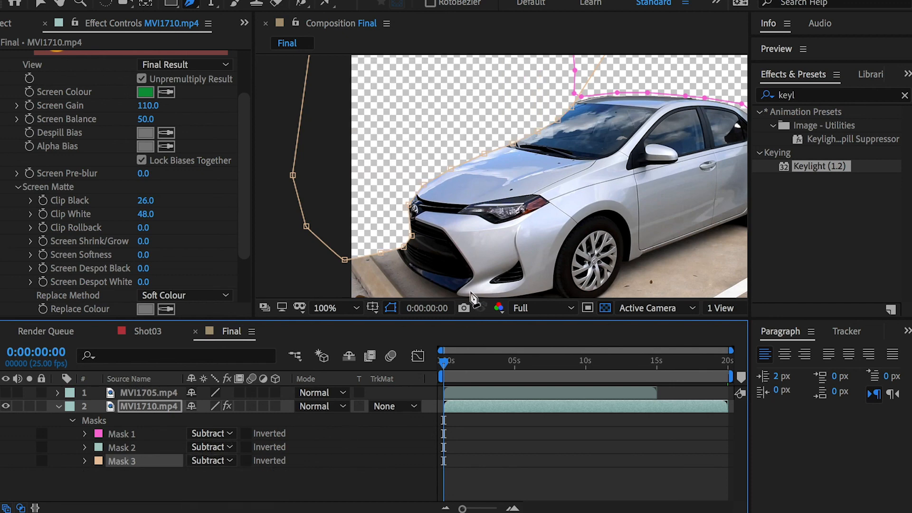
Step: Feather Mask 3 on MVI1710.mp4 by 35 pixels and check the softened edges around the car
scroll(481, 175, up, 1)
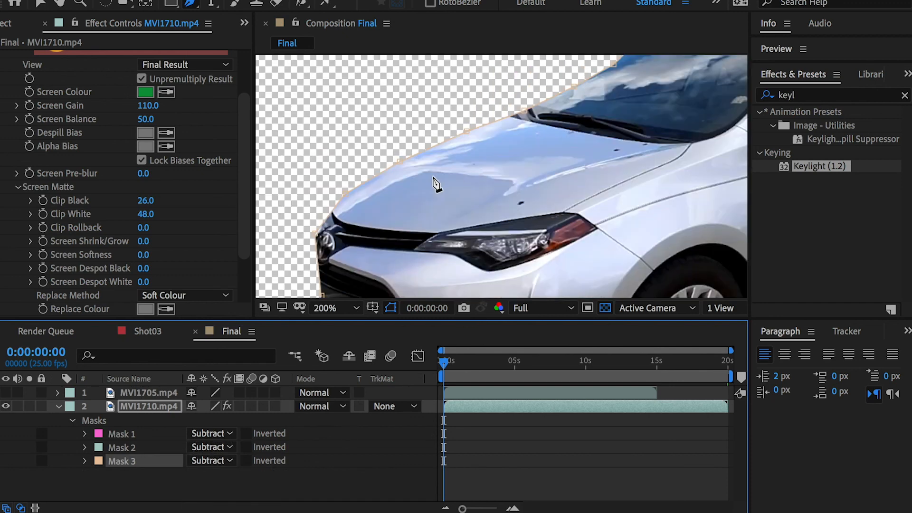
click(84, 462)
drag(216, 467, 245, 467)
key(space)
drag(532, 132, 505, 193)
scroll(515, 202, down, 1)
key(space)
drag(441, 268, 459, 183)
key(comma)
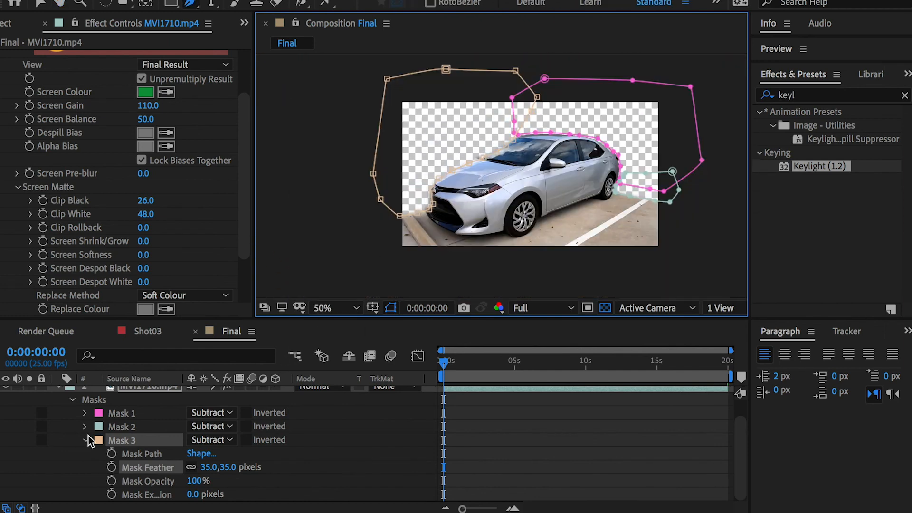
Step: Collapse the MVI1710.mp4 layer, toggle its visibility to check the cutout, and rename the layer CarFG1
scroll(87, 428, up, 2)
click(57, 406)
click(150, 407)
click(5, 406)
click(6, 406)
click(5, 406)
click(6, 406)
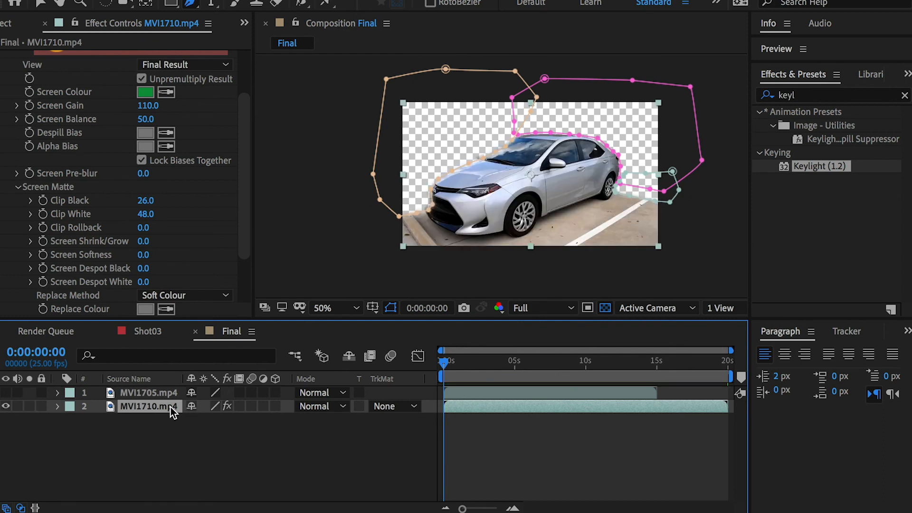
key(Return)
text(CarFG1)
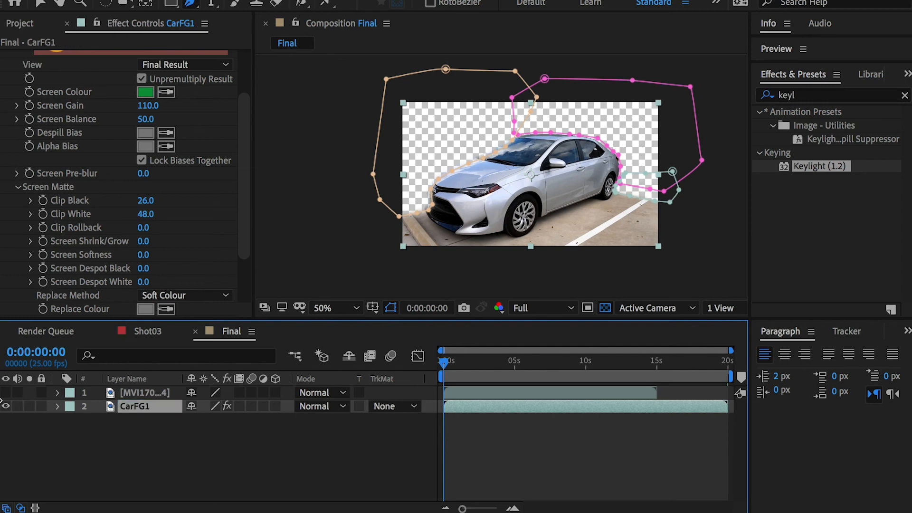
Step: Hide CarFG1, show the MVI1705.mp4 layer instead, and select it
click(5, 406)
click(6, 392)
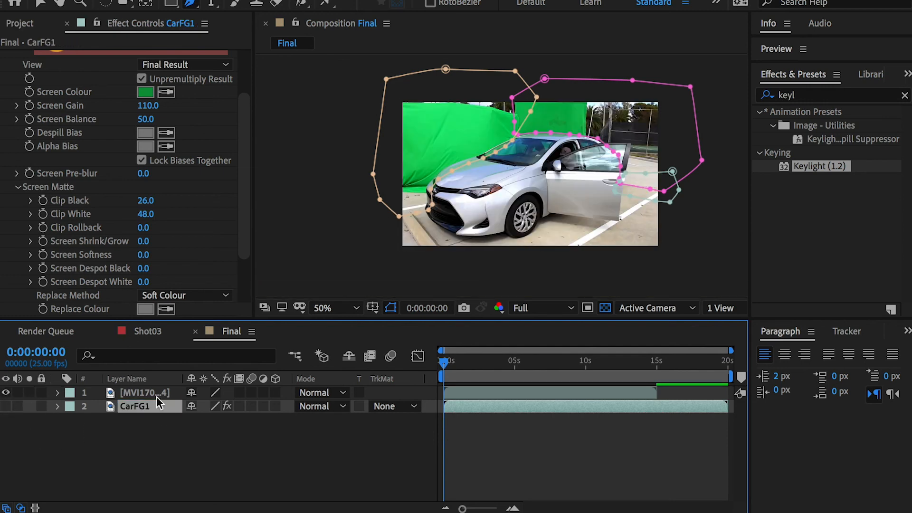
click(147, 393)
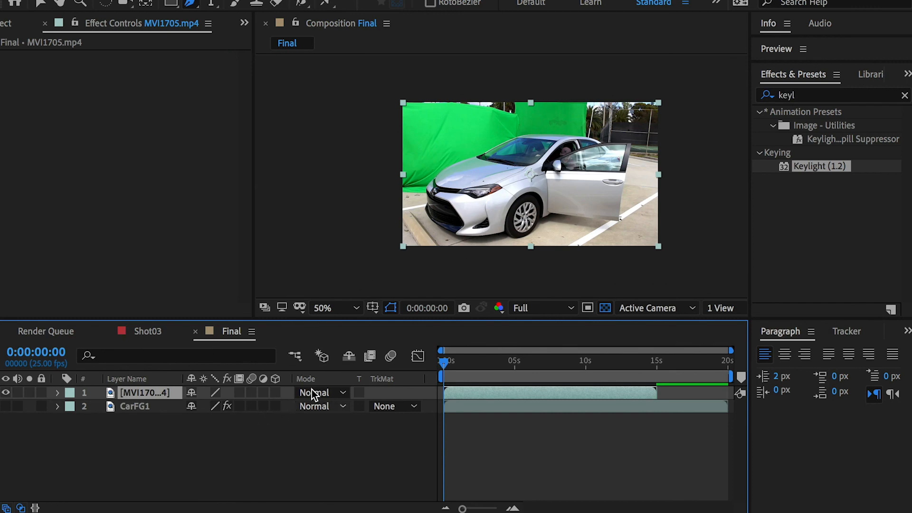
scroll(511, 164, up, 2)
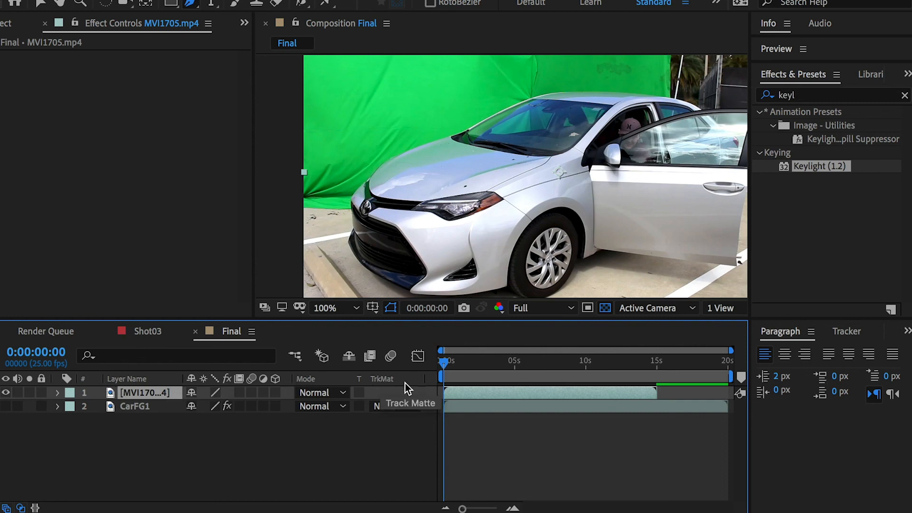
Step: Hide the timeline's Modes column and widen the Layer Name column to fit the full layer names
click(389, 407)
click(175, 383)
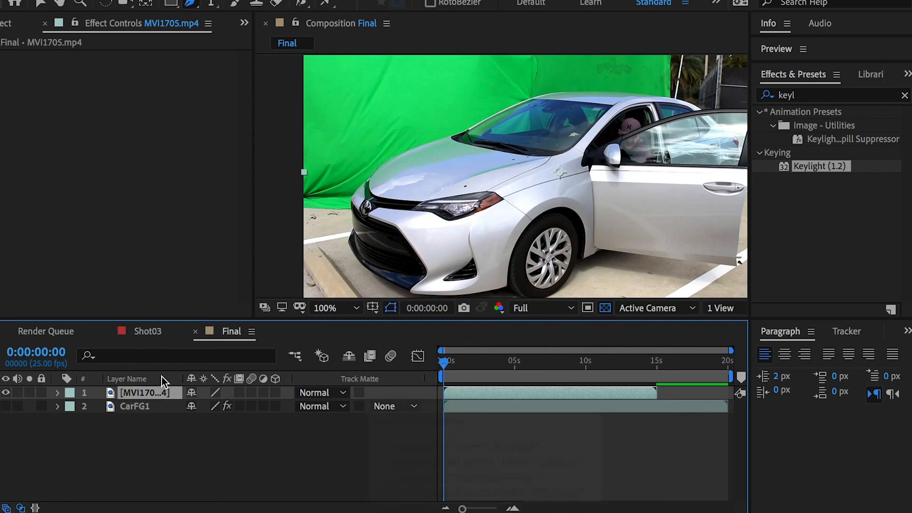
right_click(164, 379)
mouse_move(215, 432)
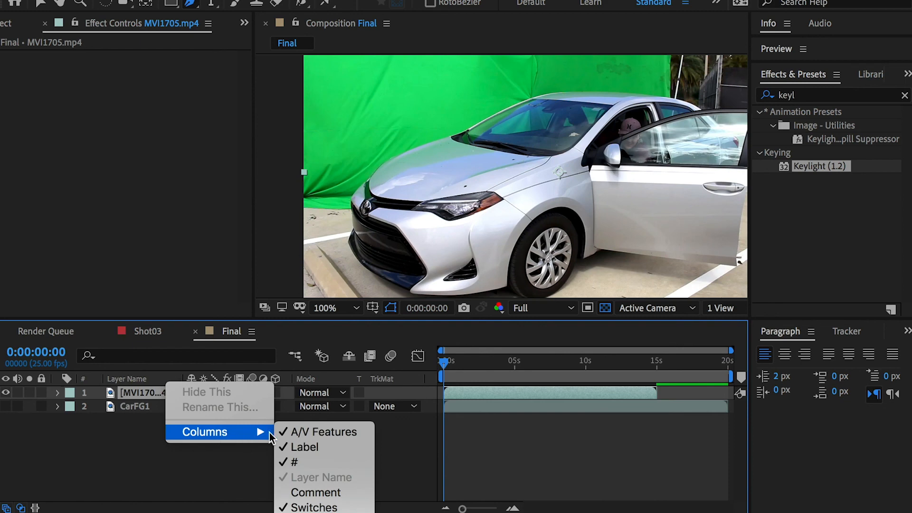
click(340, 512)
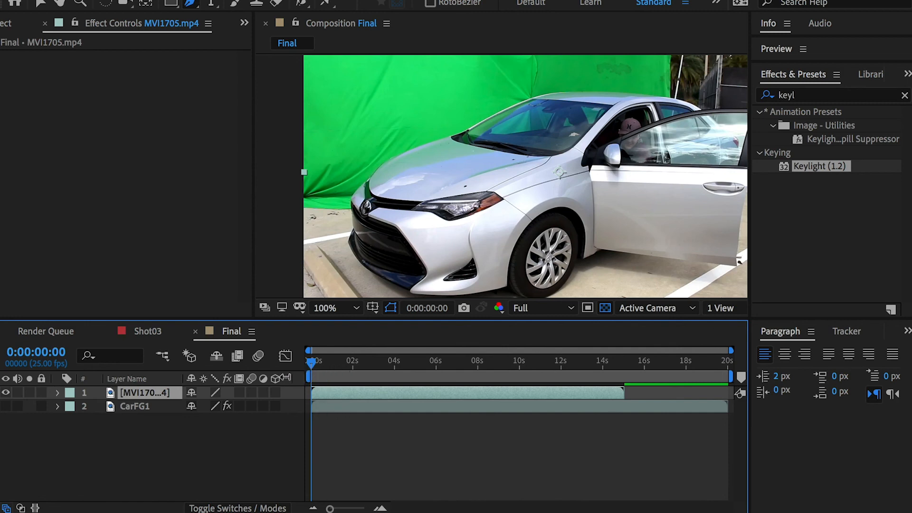
drag(289, 376, 337, 377)
drag(182, 378, 212, 379)
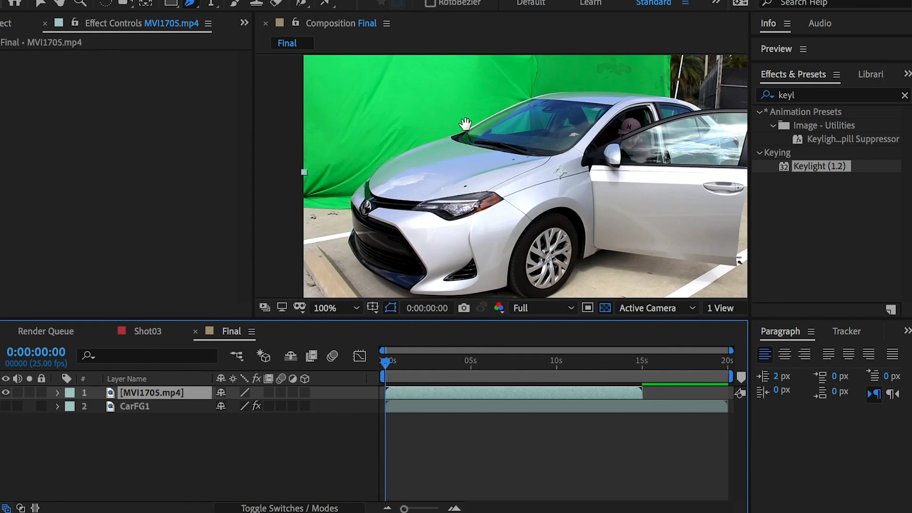
Step: Apply Keylight (1.2) to MVI1705.mp4 and sample the green screen above the windshield as the Screen Colour
drag(466, 124, 443, 215)
click(144, 395)
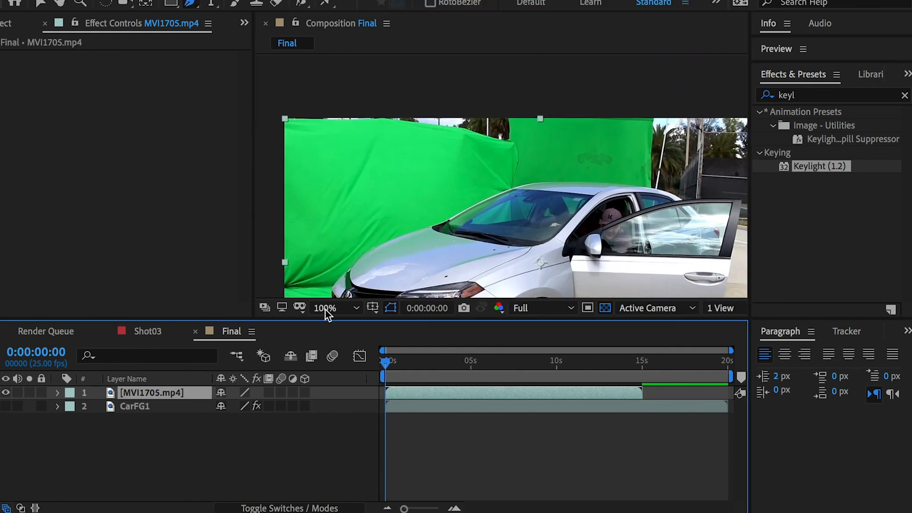
drag(821, 164, 156, 393)
key(v)
key(Caps_Lock)
key(Caps_Lock)
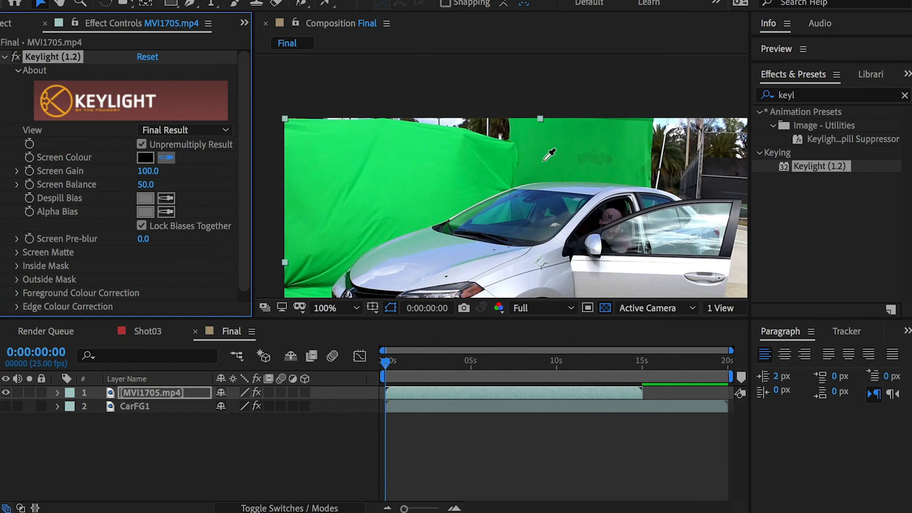
click(511, 163)
Step: Set Keylight's Screen Gain to 114 and its Screen Matte to Clip Black 11 and Clip White 46
key(h)
drag(567, 176, 552, 104)
key(v)
drag(155, 171, 152, 179)
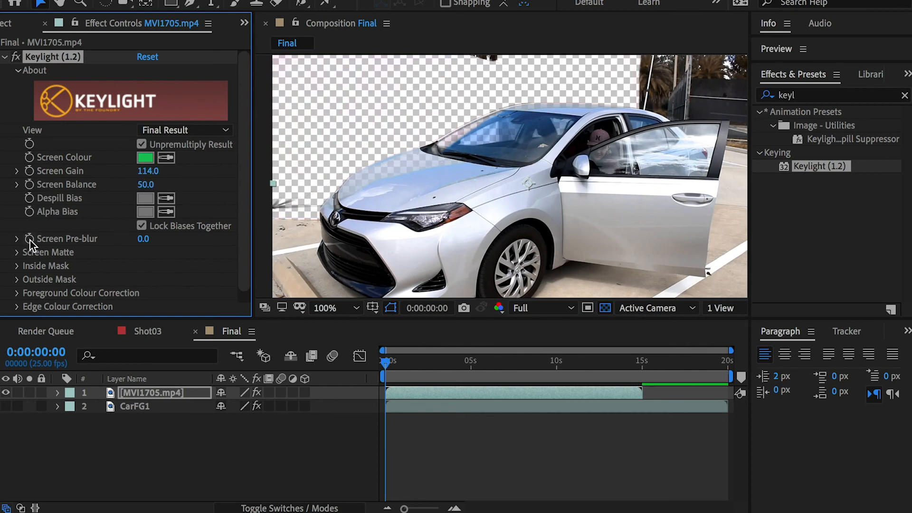
click(17, 252)
mouse_move(146, 214)
mouse_down()
mouse_move(106, 218)
mouse_move(151, 200)
mouse_up()
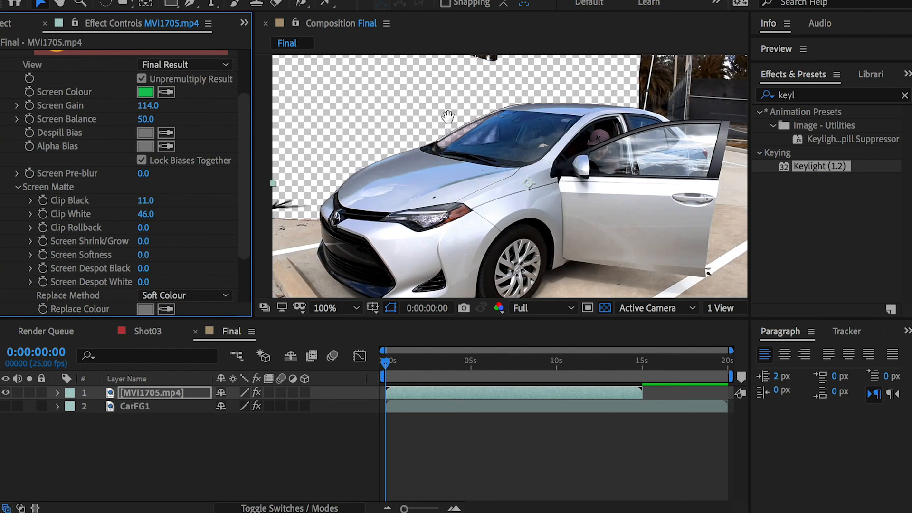
Step: Examine the keyed edges around the windshield, hood and nose of the car in MVI1705.mp4
scroll(572, 156, up, 1)
drag(398, 221, 482, 182)
scroll(515, 186, down, 1)
scroll(405, 193, up, 1)
drag(321, 235, 370, 209)
scroll(480, 191, down, 1)
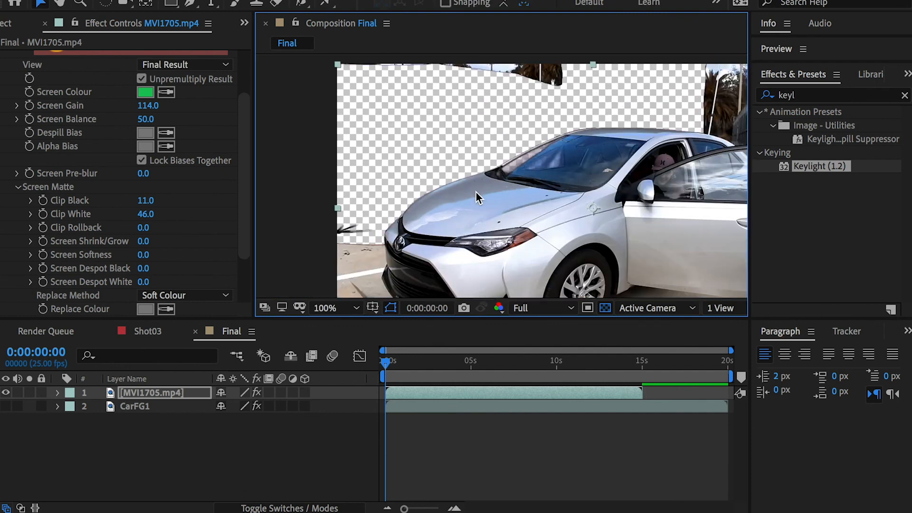
drag(546, 171, 458, 191)
Step: Try adjusting Keylight's Screen Balance on MVI1705.mp4 and undo the change
drag(145, 119, 332, 118)
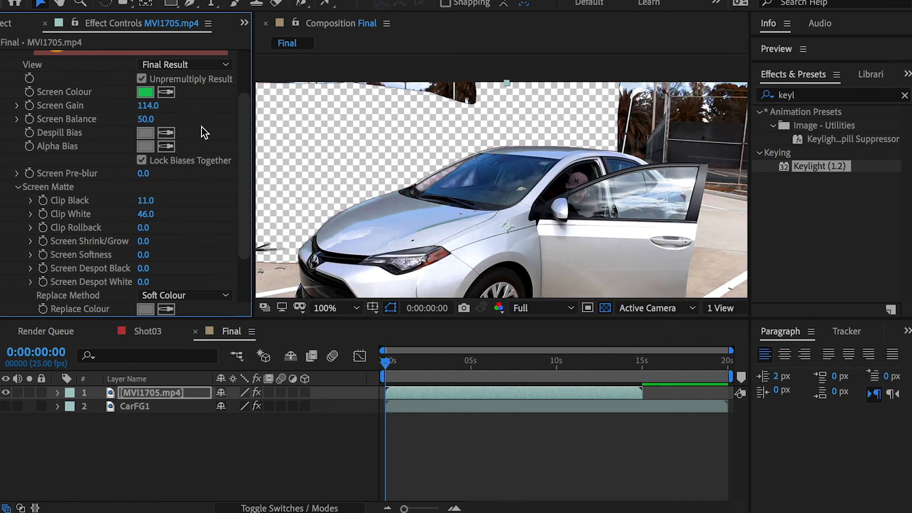
drag(150, 113, 165, 116)
key(ctrl+z)
scroll(472, 173, down, 1)
scroll(485, 167, up, 2)
scroll(496, 179, down, 2)
Step: Start a mask on MVI1705.mp4 above the frame behind the car, tracing down and loosely along the roof to the windshield
click(143, 391)
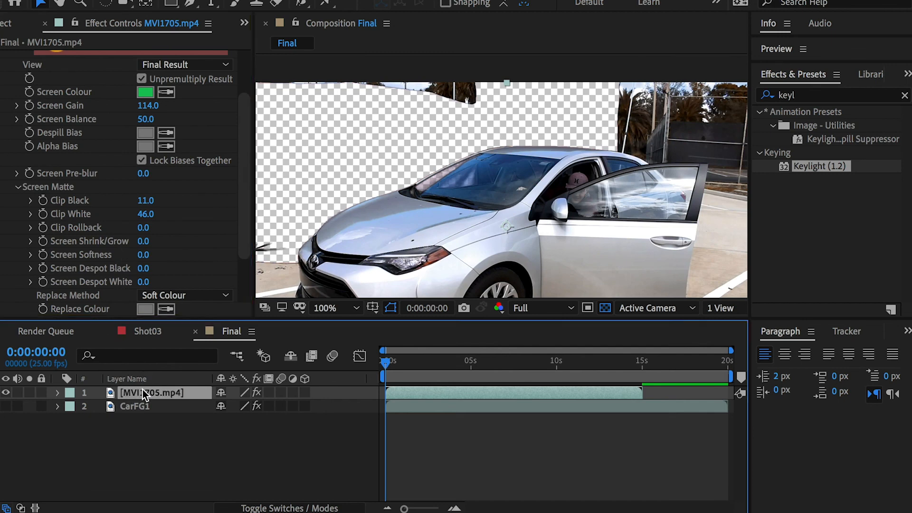
click(190, 4)
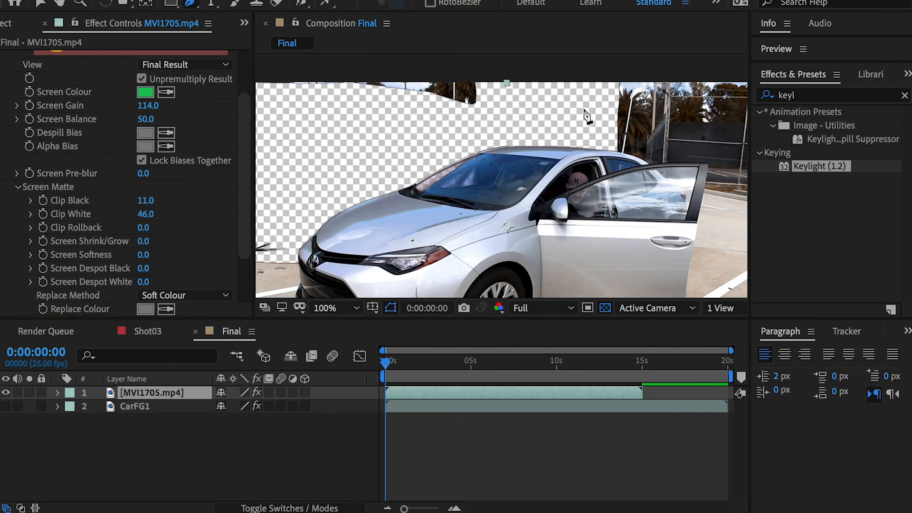
key(space)
mouse_move(586, 129)
mouse_down()
mouse_move(495, 99)
mouse_move(572, 109)
mouse_move(575, 119)
mouse_up()
click(643, 65)
click(639, 105)
click(627, 131)
click(609, 138)
click(575, 134)
click(536, 131)
click(492, 131)
click(457, 136)
click(419, 158)
Step: Continue the mask just outside the windshield and hood, down to the car's nose
key(space)
drag(339, 93, 488, 122)
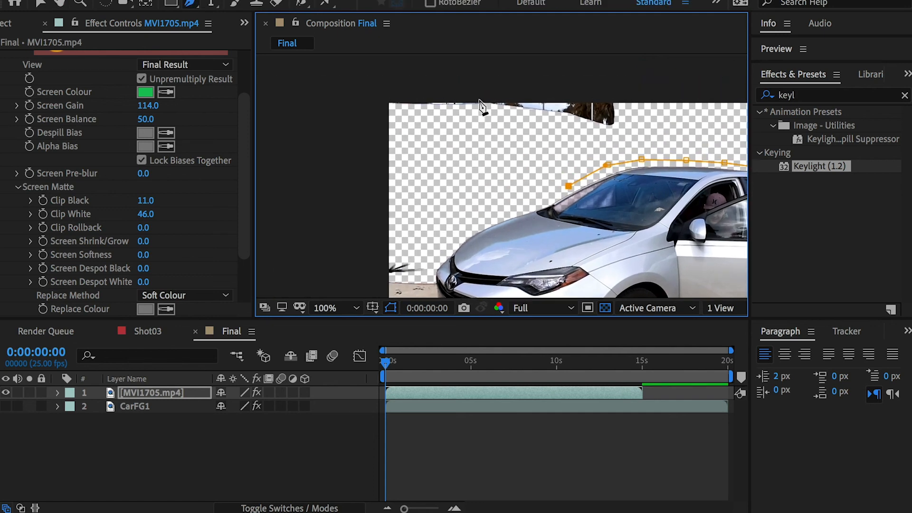
click(545, 195)
click(512, 210)
click(477, 222)
click(447, 246)
click(435, 264)
Step: Extend the mask down beside the nose, then just above the ground line and out beyond the frame's edge
key(space)
drag(434, 264, 490, 161)
scroll(490, 160, up, 1)
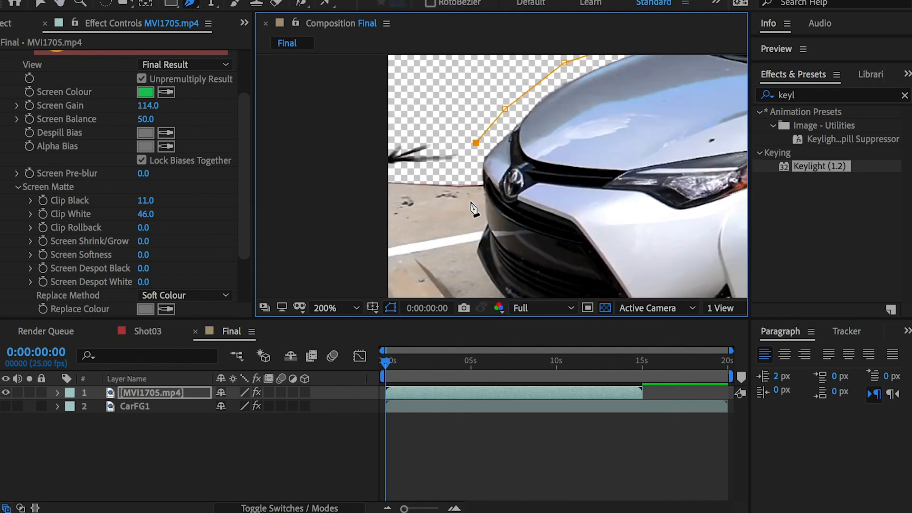
click(477, 166)
click(464, 173)
click(424, 172)
drag(372, 171, 358, 172)
drag(331, 154, 325, 141)
Step: Carry the mask around above the frame and back toward its starting point behind the roof to enclose the background
key(space)
drag(490, 120, 444, 189)
click(381, 122)
click(561, 109)
click(638, 120)
click(628, 153)
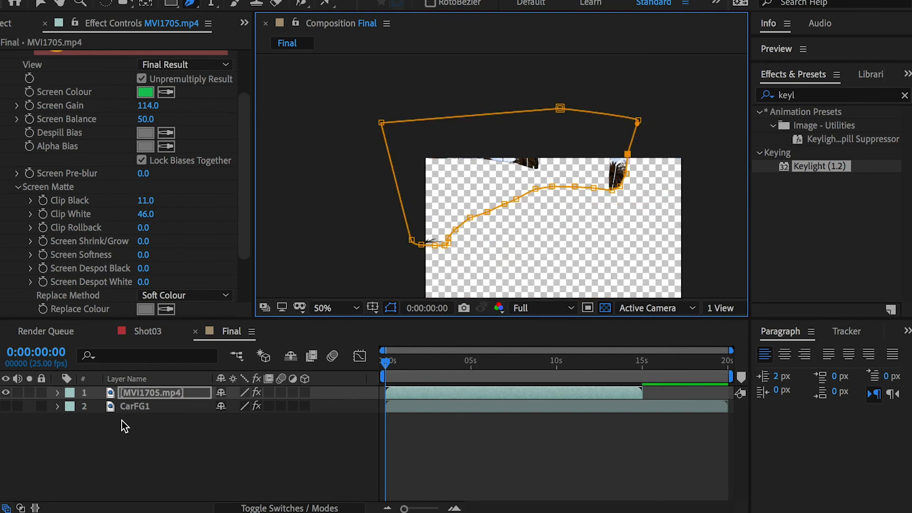
Step: Reveal Mask 1 on MVI1705.mp4 and set its mode to Subtract
key(m)
click(242, 407)
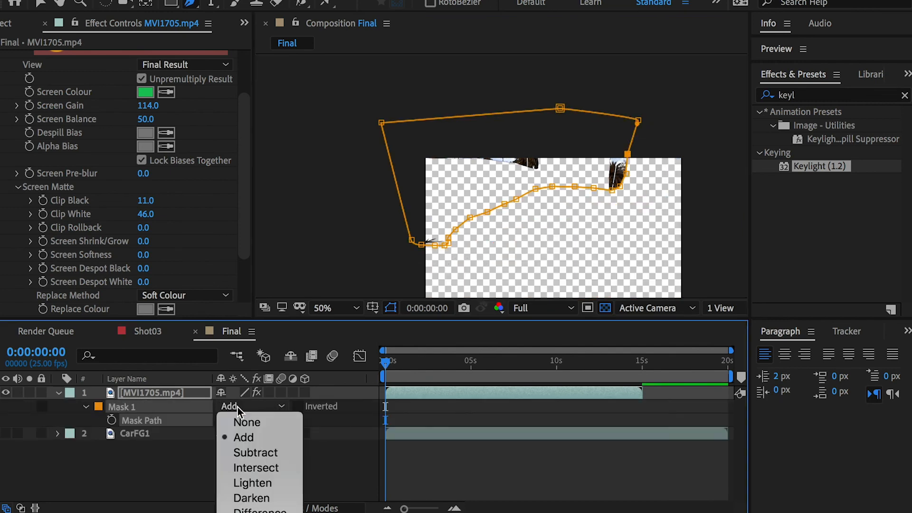
click(257, 457)
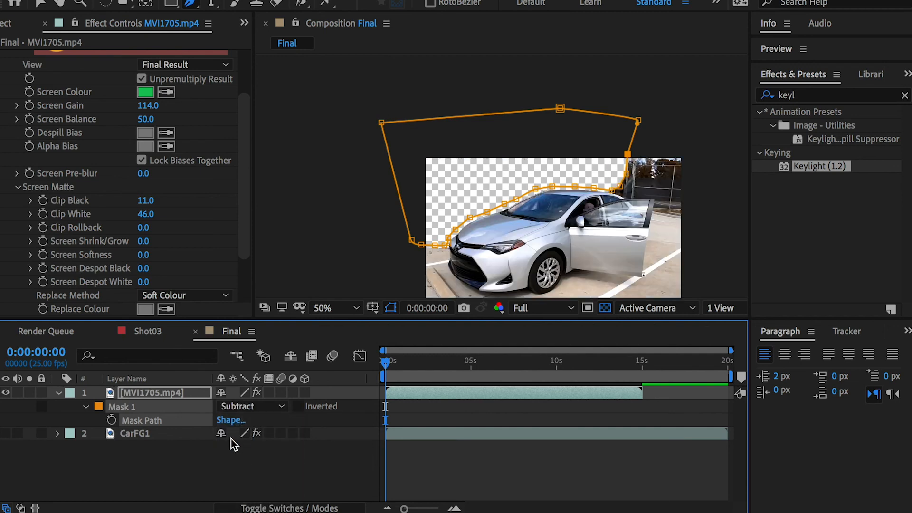
Step: Start a second mask on MVI1705.mp4 ahead of the car, tracing down beside the nose and onto the ground
click(485, 207)
scroll(562, 210, up, 4)
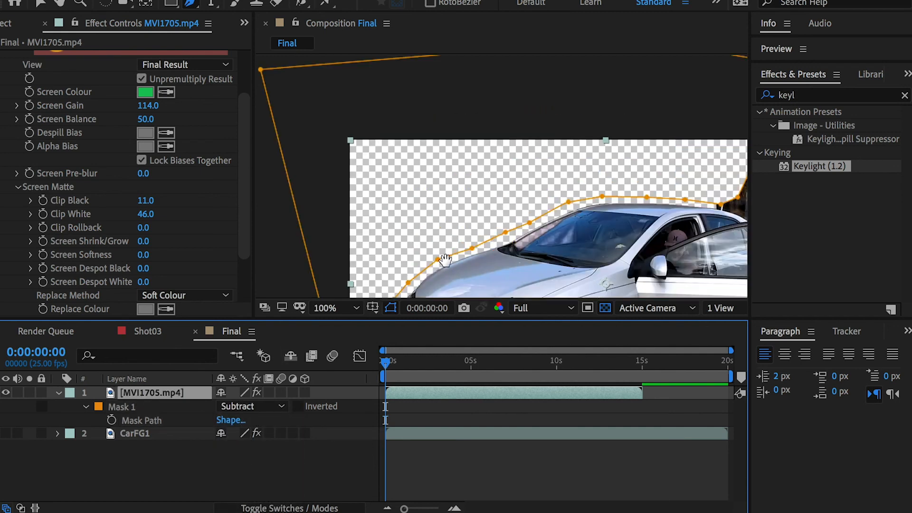
scroll(453, 154, up, 2)
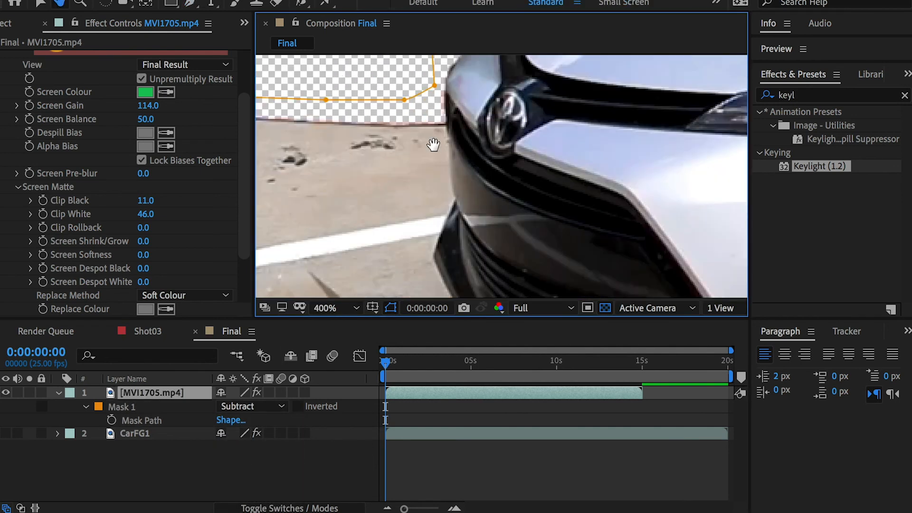
click(464, 84)
click(512, 130)
click(539, 163)
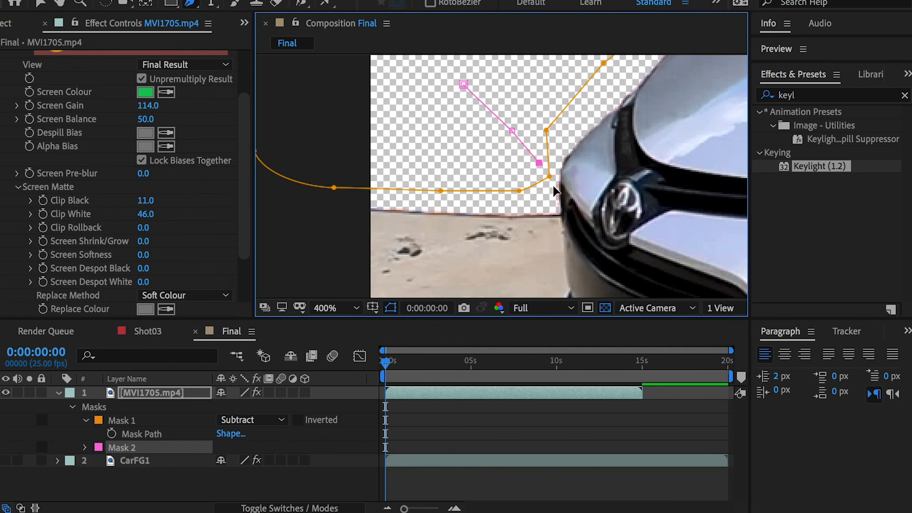
click(553, 190)
click(550, 241)
click(547, 249)
Step: Run the second mask across the ground below the horizon, out past the frame's edge, and back up to its starting point
click(446, 245)
click(332, 242)
click(292, 203)
click(298, 159)
click(306, 101)
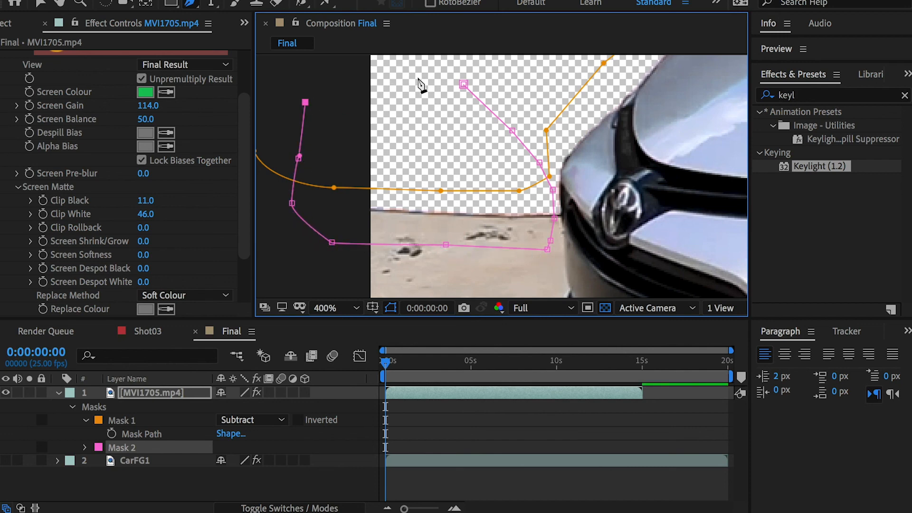
click(463, 85)
Step: Set Mask 2 on MVI1705.mp4 to Subtract with a 22-pixel feather and check the blended ground edge
click(225, 450)
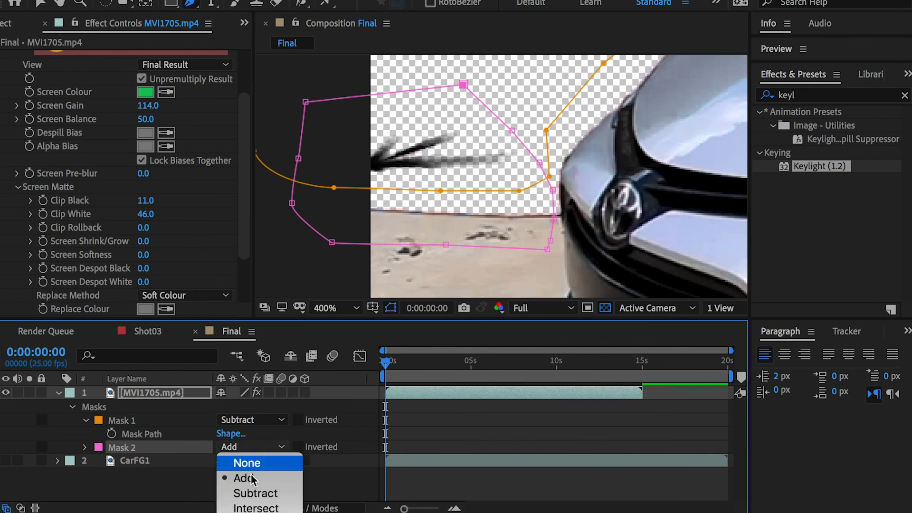
click(255, 494)
click(86, 448)
click(251, 468)
text(22)
key(Return)
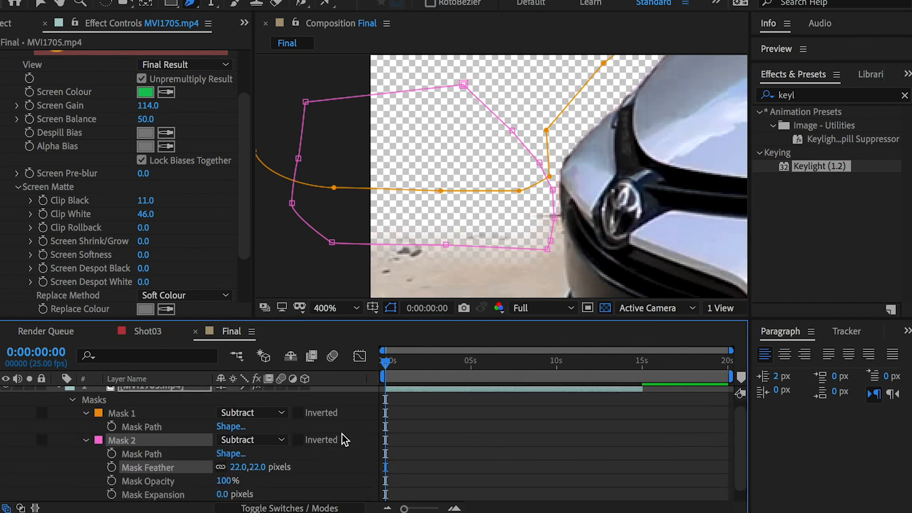
click(409, 437)
scroll(593, 220, down, 6)
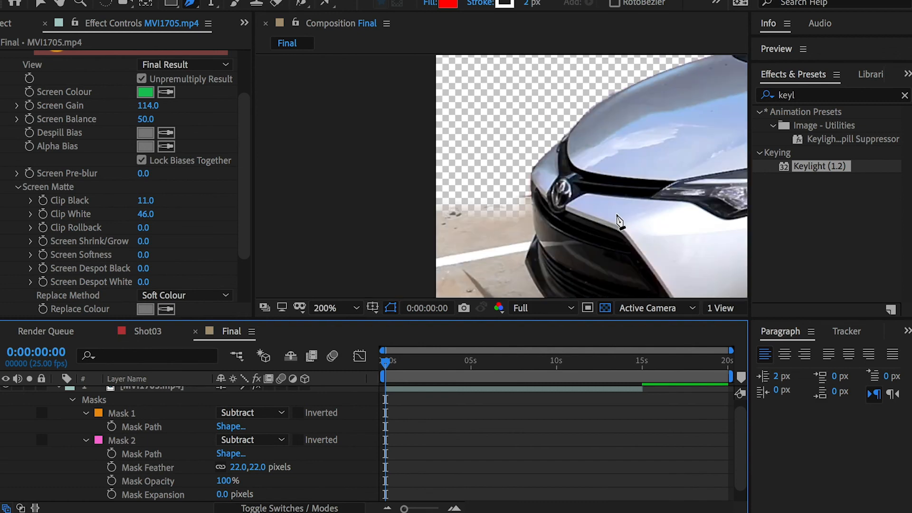
Step: Collapse MVI1705.mp4's properties and scrub through the opening seconds to examine when the car door closes
scroll(601, 187, up, 2)
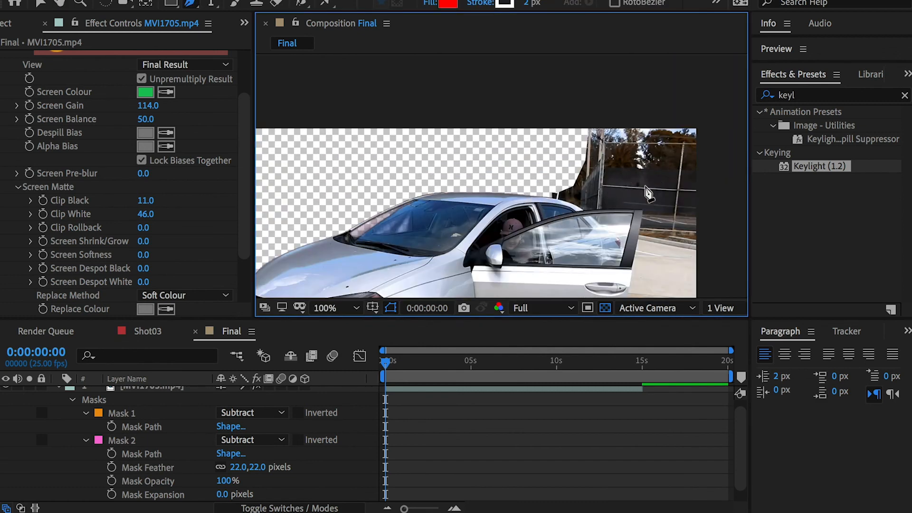
scroll(112, 419, up, 1)
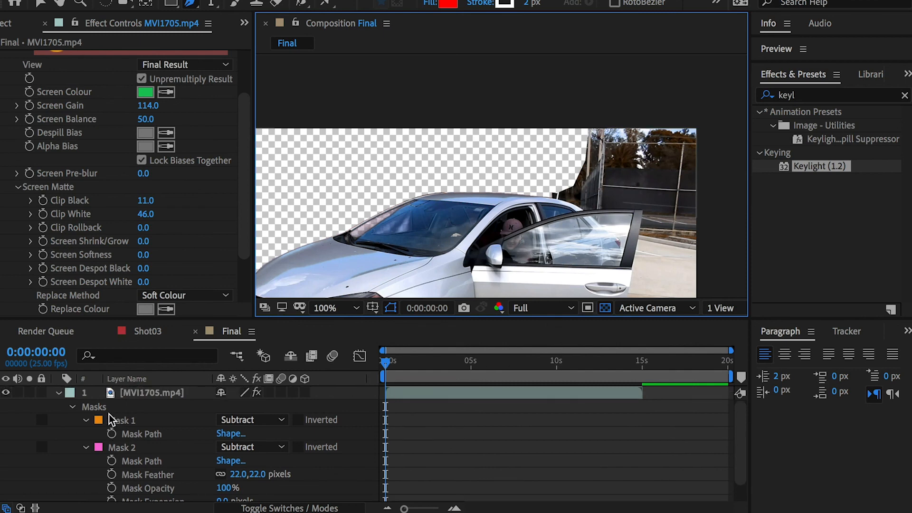
click(62, 394)
mouse_move(391, 364)
mouse_down()
mouse_move(441, 364)
mouse_move(384, 373)
mouse_up()
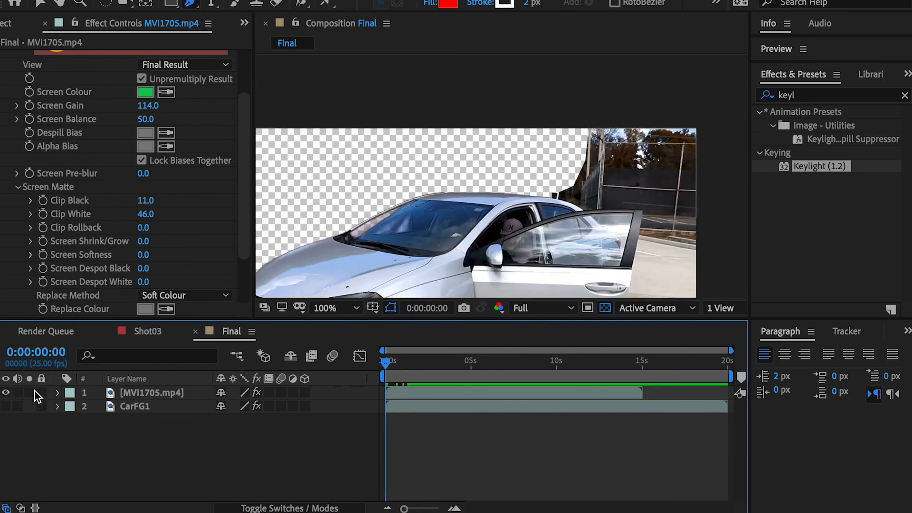
drag(388, 364, 445, 370)
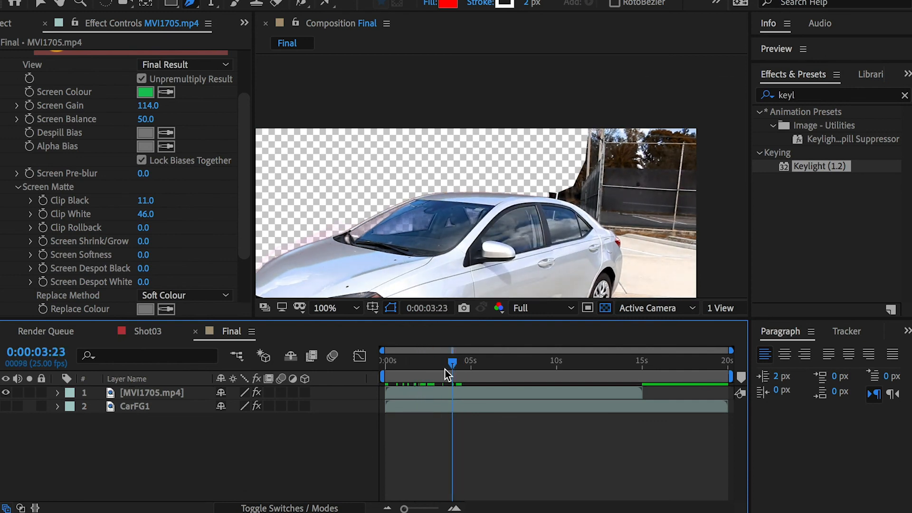
Step: Shift the MVI1705.mp4 layer earlier in time so that the closed-door footage starts at 0:00:00:00
mouse_move(388, 393)
mouse_down()
mouse_move(452, 392)
mouse_move(386, 393)
mouse_up()
drag(452, 364, 363, 366)
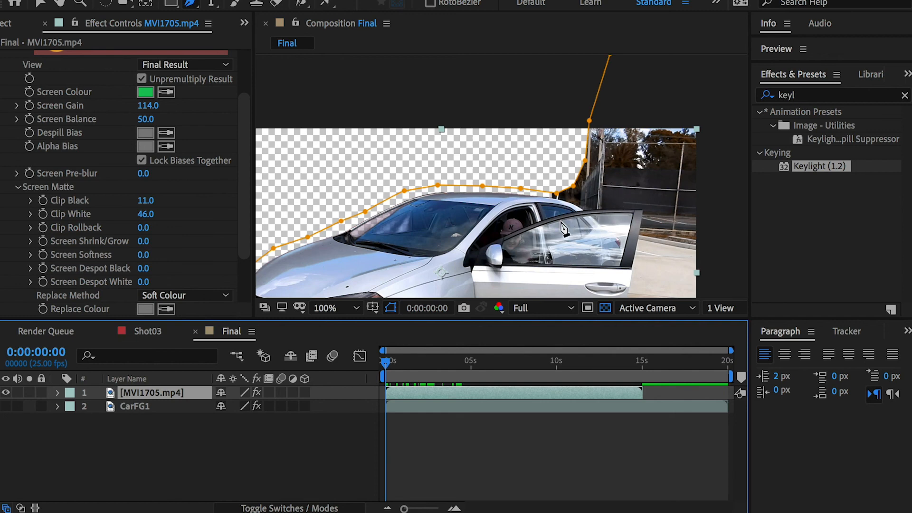
drag(421, 363, 434, 363)
mouse_move(390, 398)
mouse_down()
mouse_move(458, 397)
mouse_move(407, 392)
mouse_up()
drag(395, 360, 340, 361)
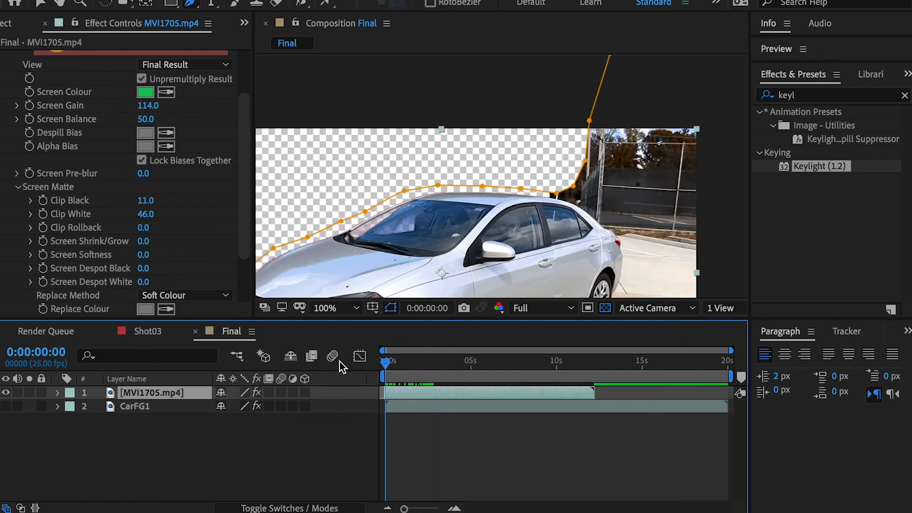
Step: Start a third mask on MVI1705.mp4 above the roof, tracing down past the rear window toward the rear door handle
scroll(598, 237, up, 2)
key(h)
drag(596, 235, 540, 146)
key(g)
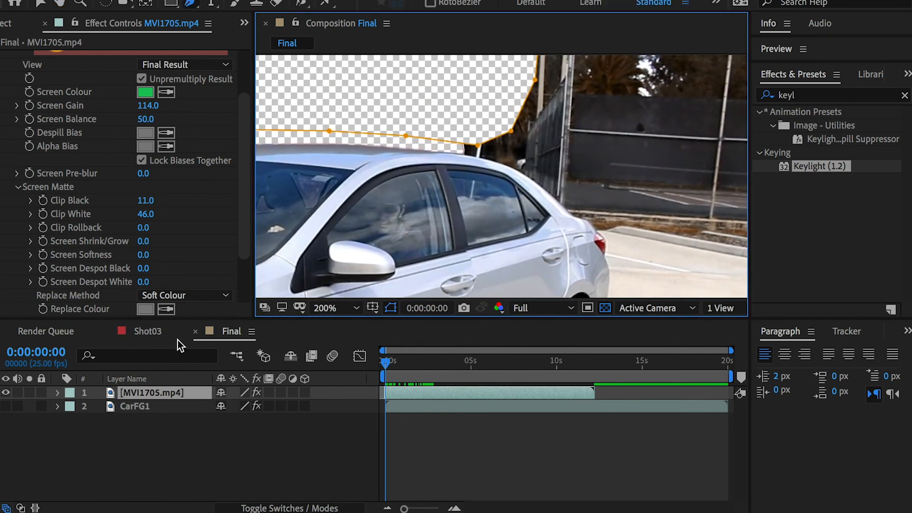
click(432, 95)
click(440, 136)
click(442, 151)
click(460, 157)
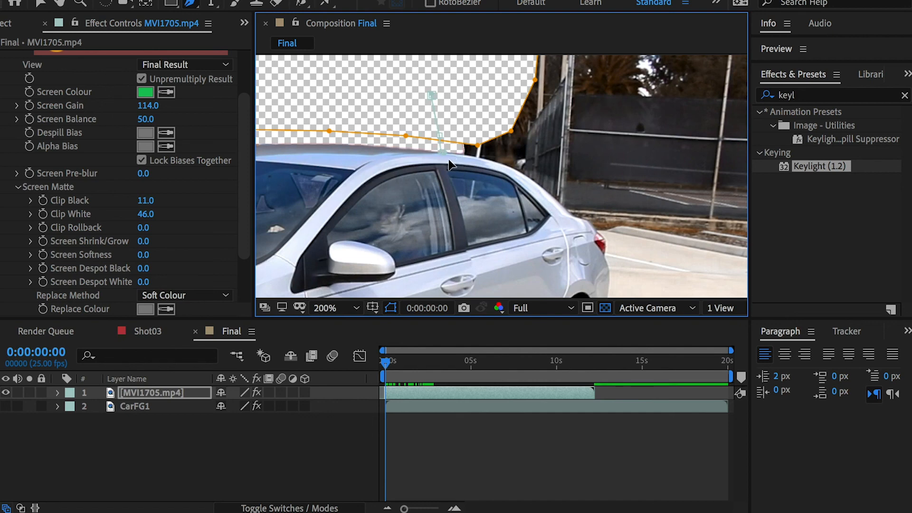
click(524, 195)
click(558, 259)
Step: Continue the third mask down through the rear wheel to the bottom of the tyre
key(h)
drag(575, 283, 540, 154)
key(g)
click(534, 195)
click(528, 228)
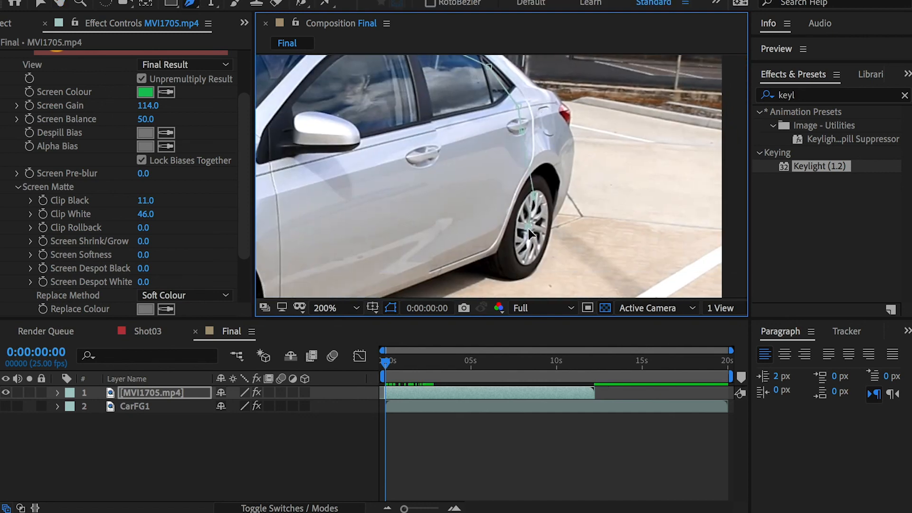
click(508, 277)
key(comma)
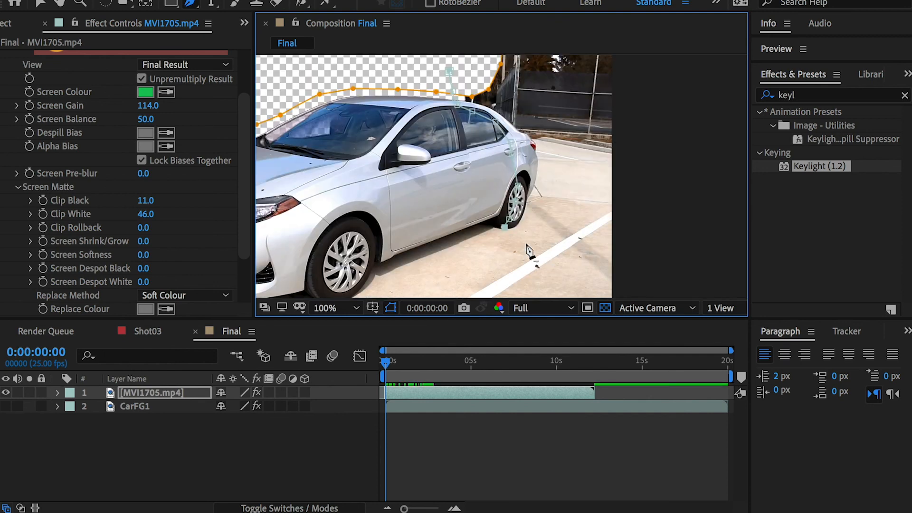
Step: Run the third mask across the ground, out past the frame's edge, and back over the background to close it above the roof
click(514, 240)
click(630, 253)
click(654, 157)
drag(637, 133, 632, 230)
click(651, 124)
click(456, 92)
click(443, 167)
Step: Reveal the masks on MVI1705.mp4 and set Mask 3 to Subtract
scroll(523, 213, up, 1)
drag(555, 242, 523, 116)
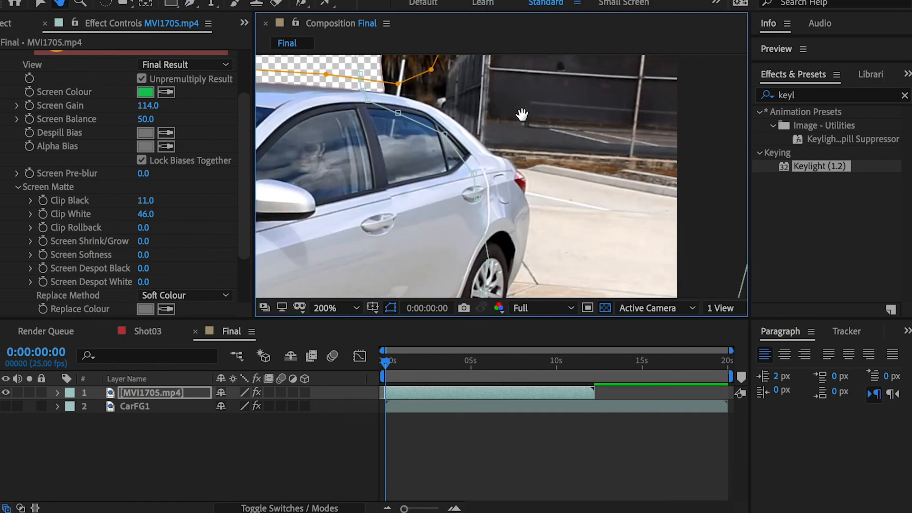
scroll(546, 207, down, 1)
key(m)
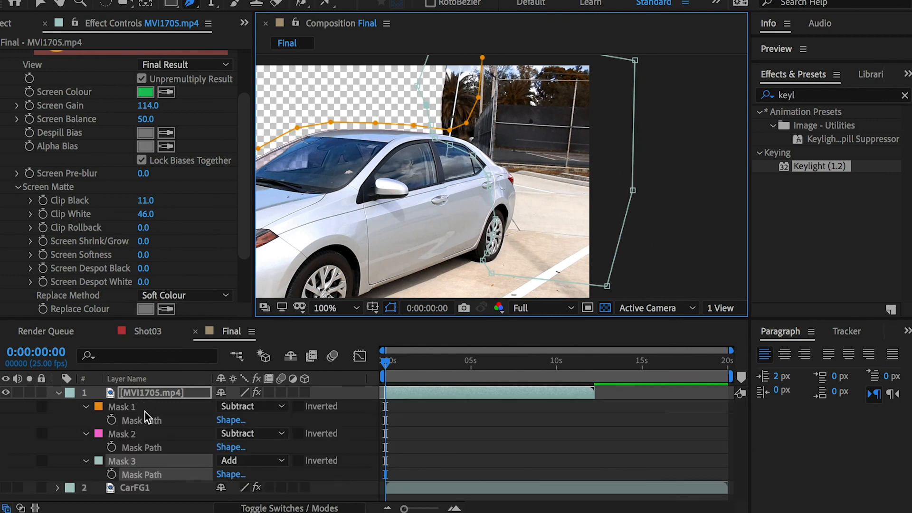
click(86, 407)
click(86, 421)
click(233, 434)
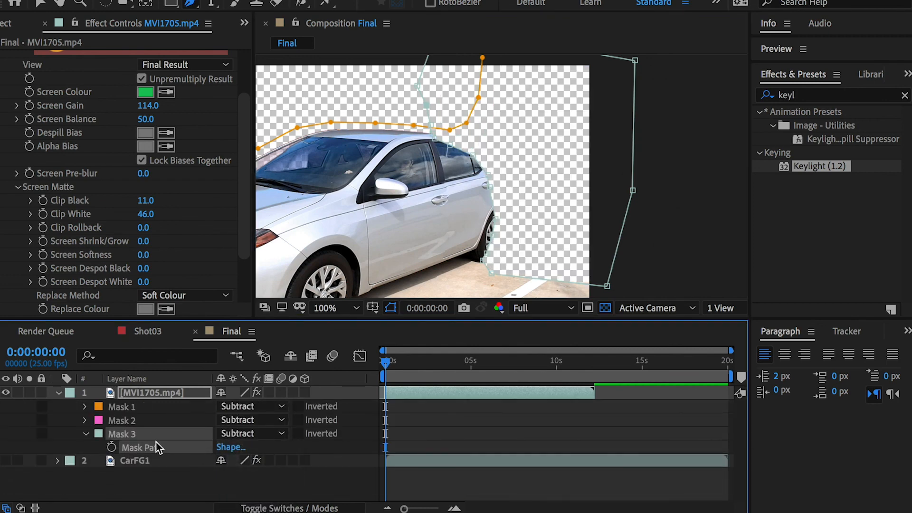
Step: Set Mask 3's feather to 22 pixels, then deselect the layer and collapse its properties
click(87, 435)
click(87, 435)
click(252, 461)
text(22)
key(Return)
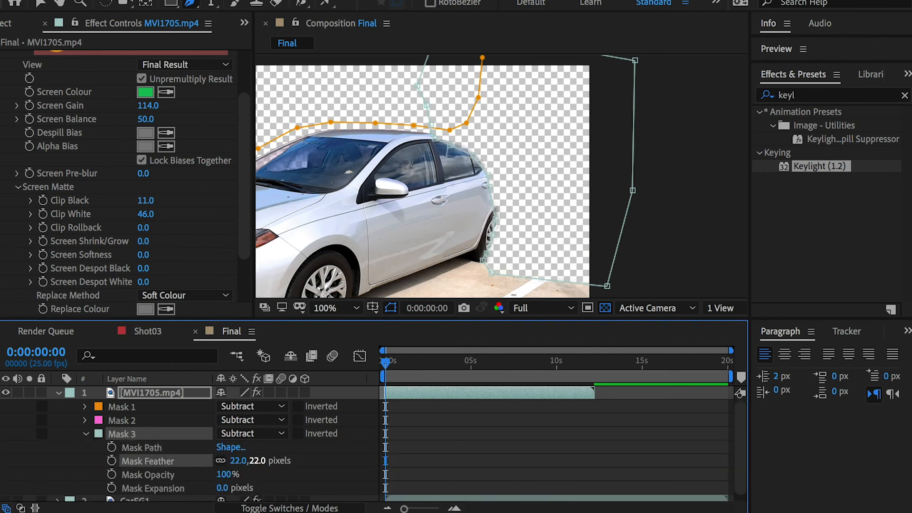
click(458, 443)
click(58, 394)
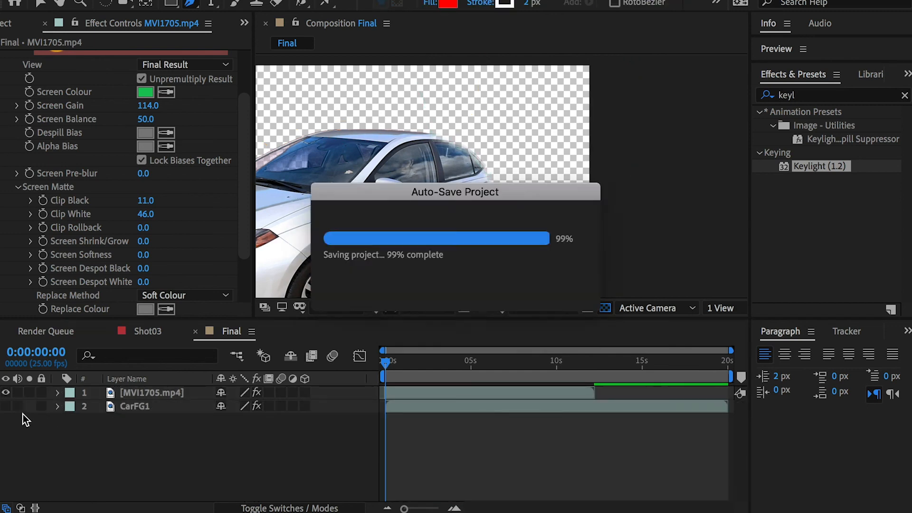
Step: Make CarFG1 visible beneath MVI1705.mp4 and scrub to 0:00:10:04 to examine the combined car's edges
scroll(525, 220, down, 2)
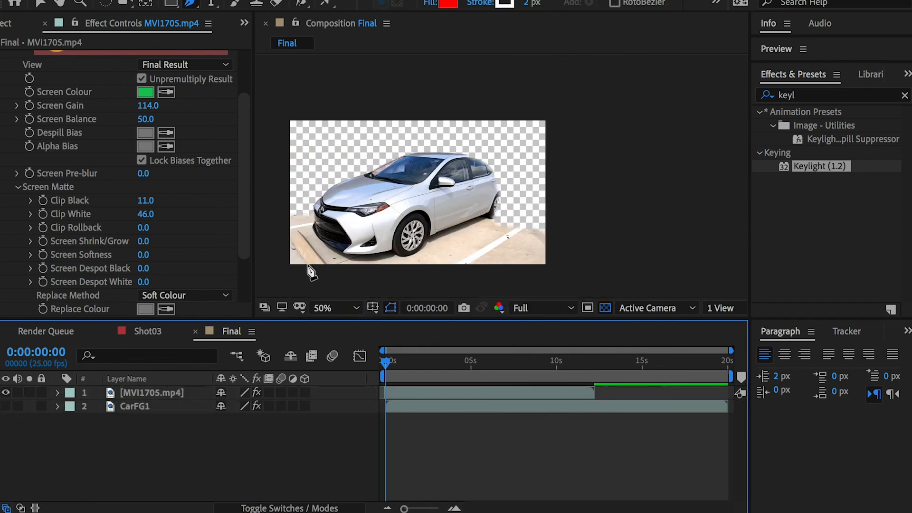
click(6, 407)
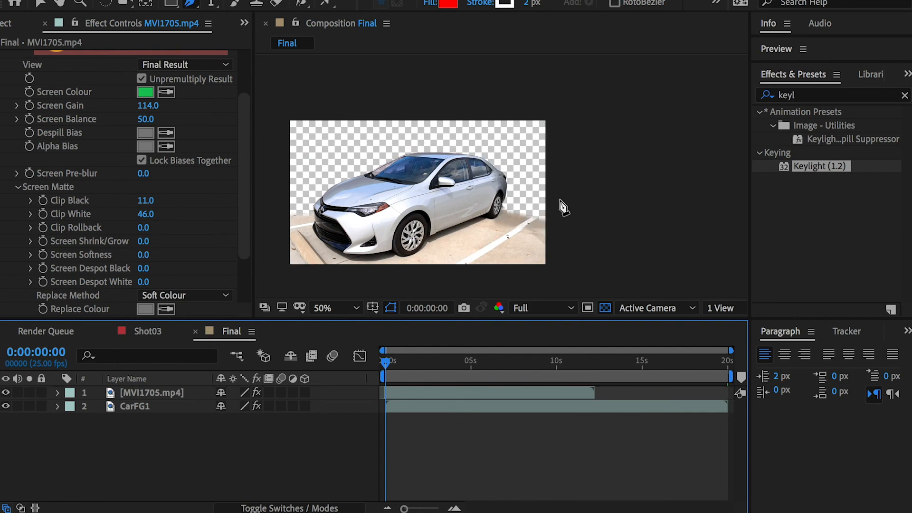
mouse_move(424, 370)
mouse_down()
mouse_move(483, 363)
mouse_move(358, 359)
mouse_move(523, 362)
mouse_move(426, 354)
mouse_up()
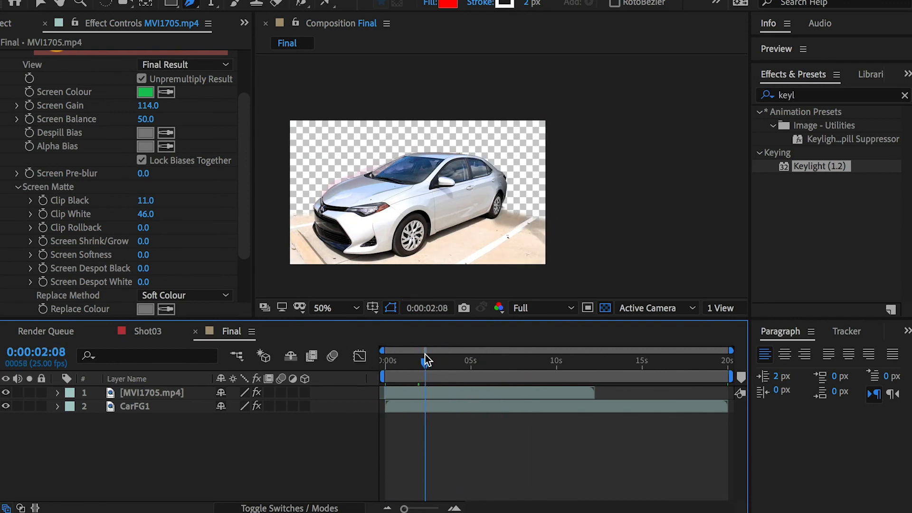
drag(497, 364, 560, 365)
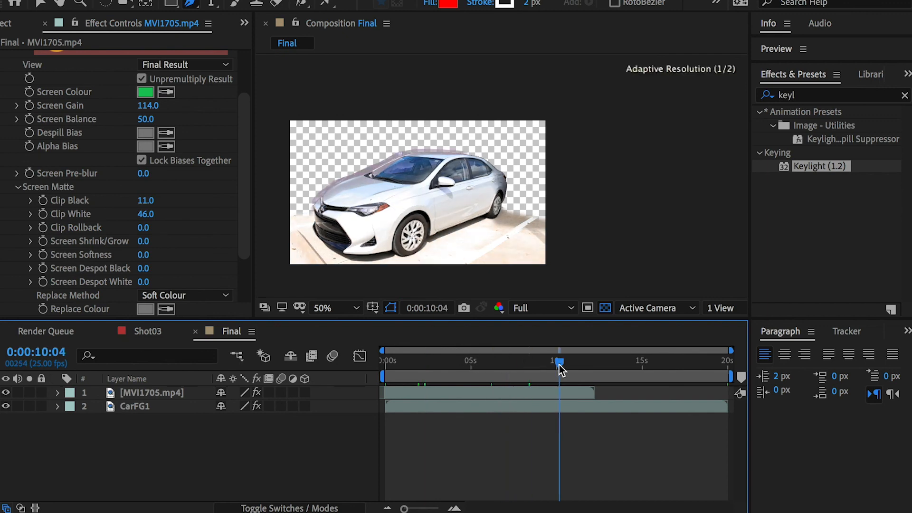
scroll(365, 147, up, 1)
key(space)
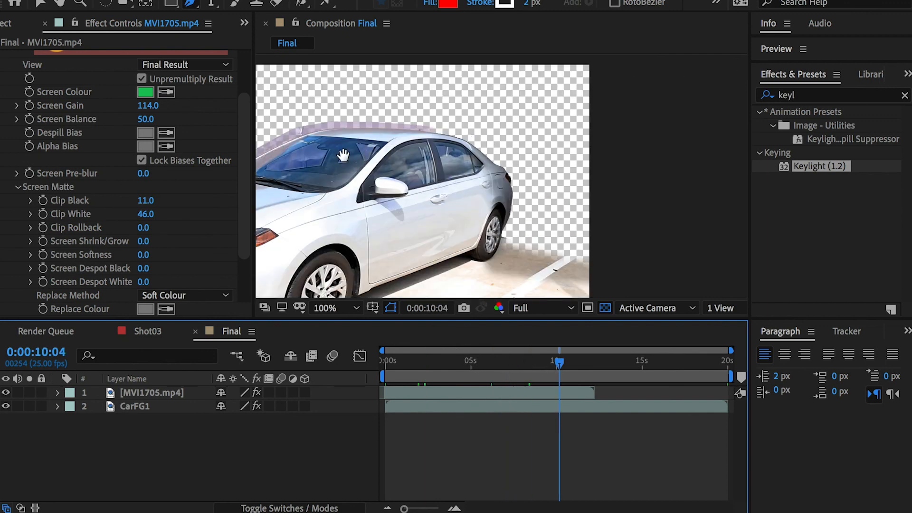
drag(343, 156, 566, 141)
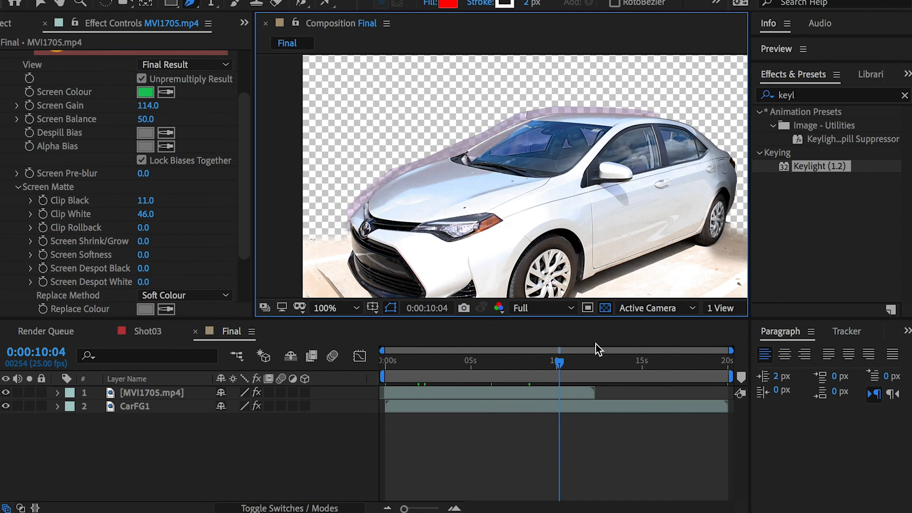
Step: Toggle MVI1705.mp4's visibility and hide CarFG1 to compare what each layer contributes at 0:00:10:04
click(6, 394)
click(6, 393)
click(6, 394)
click(6, 394)
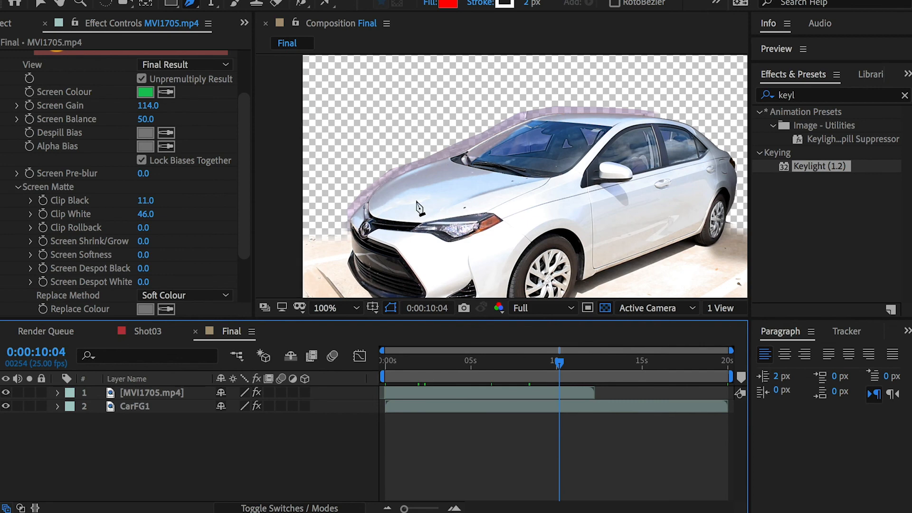
click(6, 406)
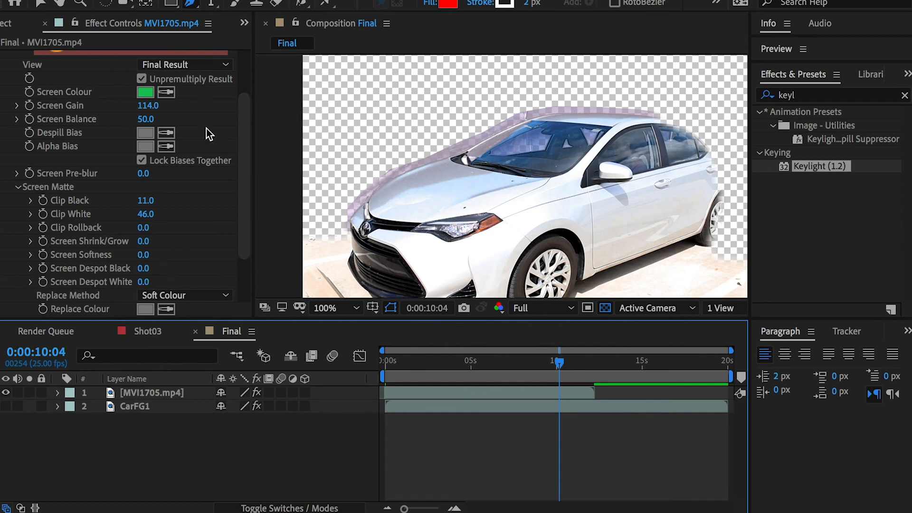
Step: Open the MVI1705.mp4 source footage, scrub through it to examine its exposure changes, and close the footage view
click(44, 23)
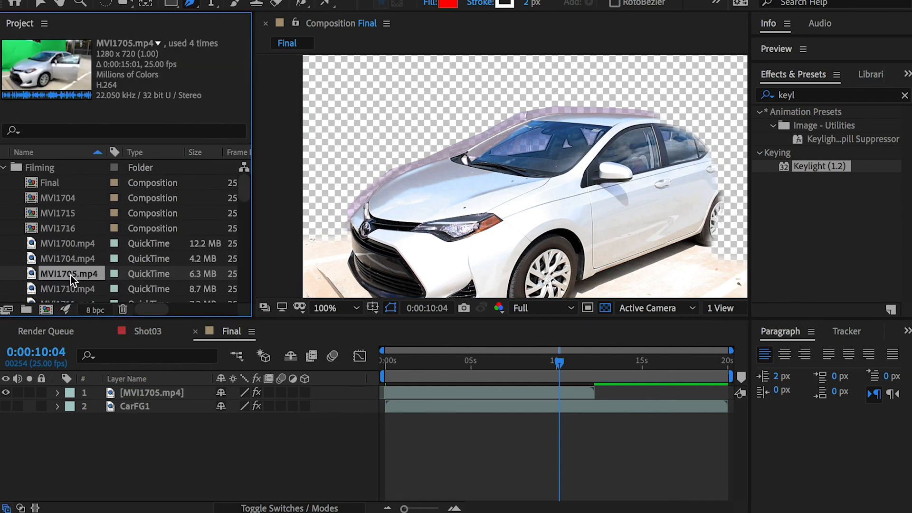
double_click(71, 274)
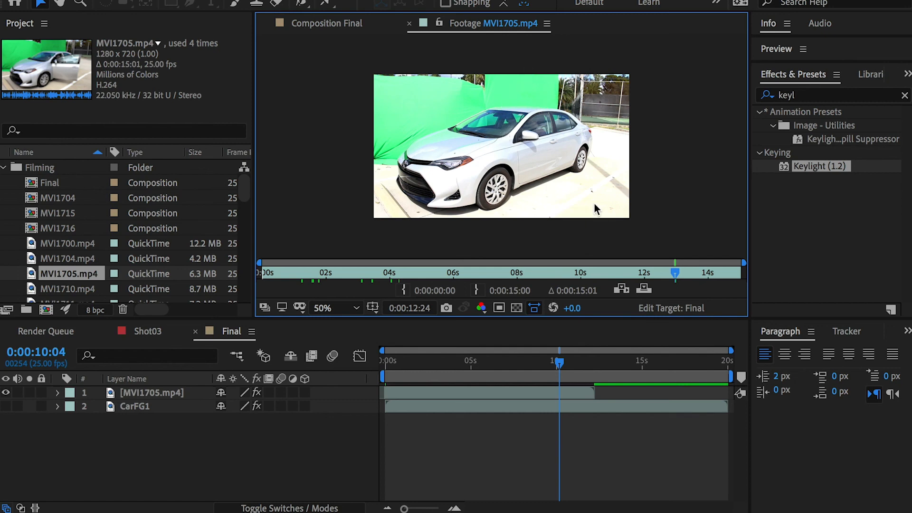
drag(674, 266, 527, 275)
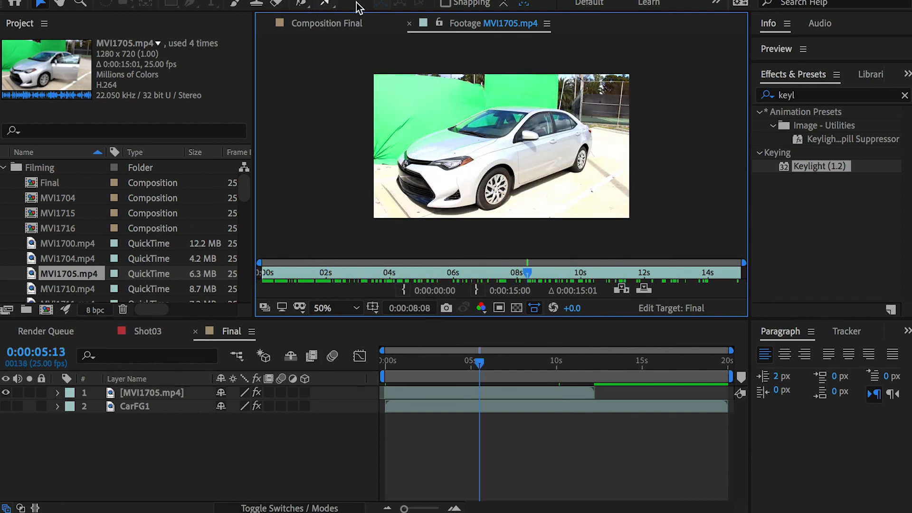
click(410, 24)
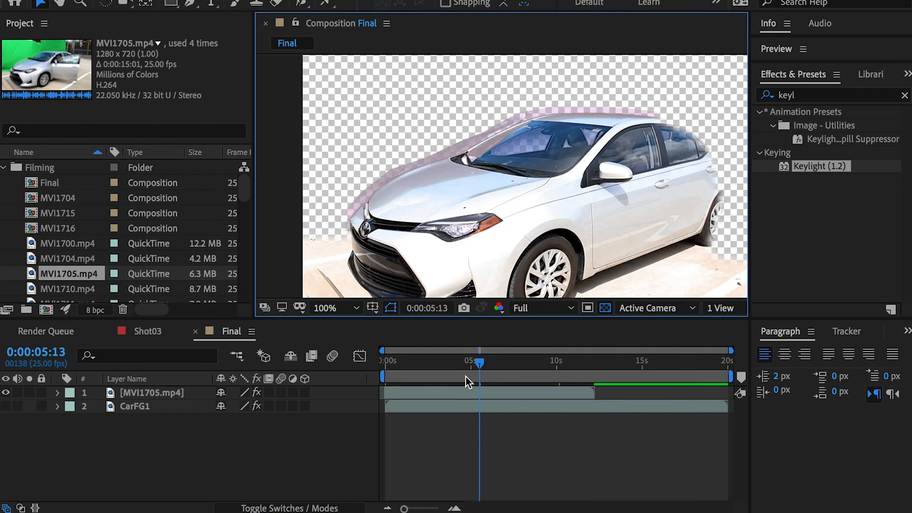
Step: Turn CarFG1 back on and expand the Keylight (1.2) settings of MVI1705.mp4 in the timeline
drag(481, 362, 438, 363)
click(181, 404)
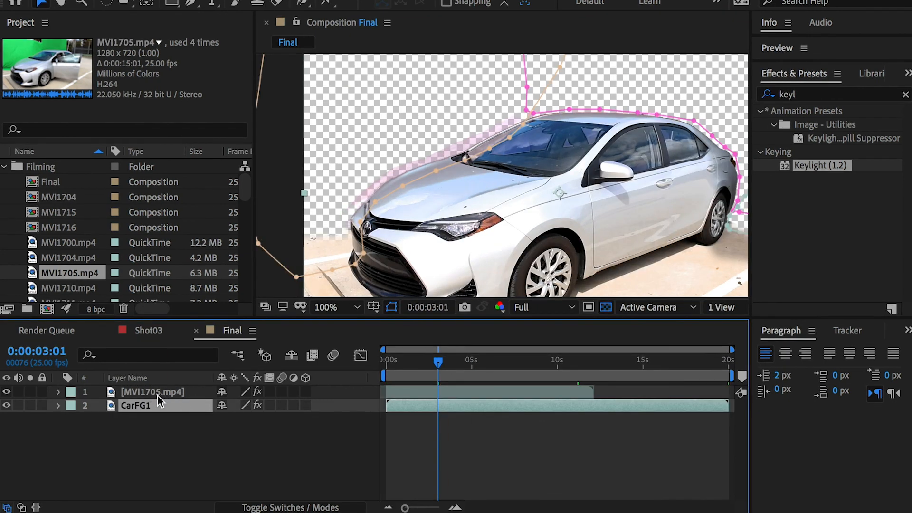
click(158, 392)
key(e)
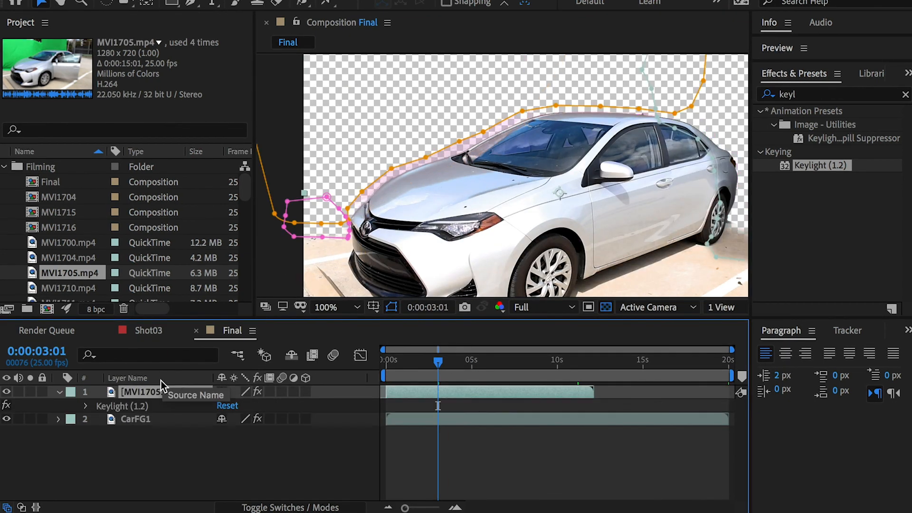
click(85, 406)
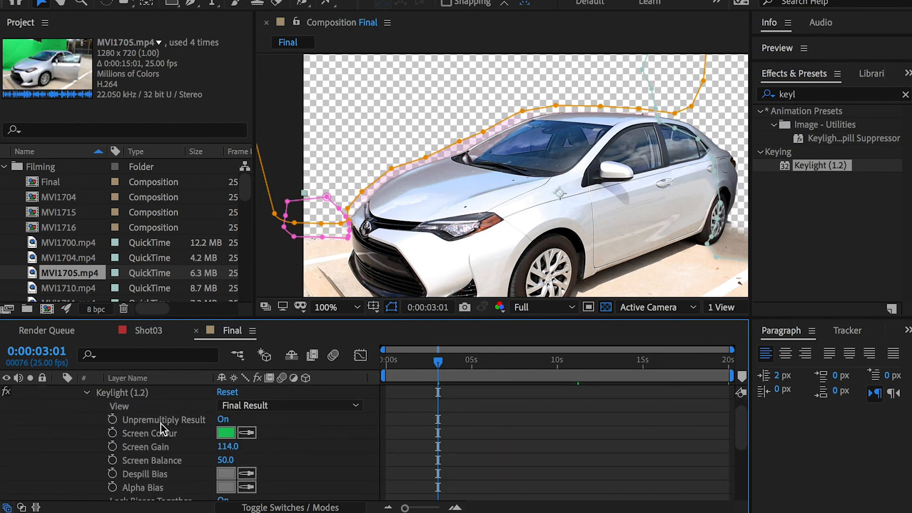
scroll(161, 425, up, 1)
Step: Enable keyframing for Keylight's Screen Colour and Screen Gain on MVI1705.mp4 at 0:00:00:06
drag(438, 364, 390, 362)
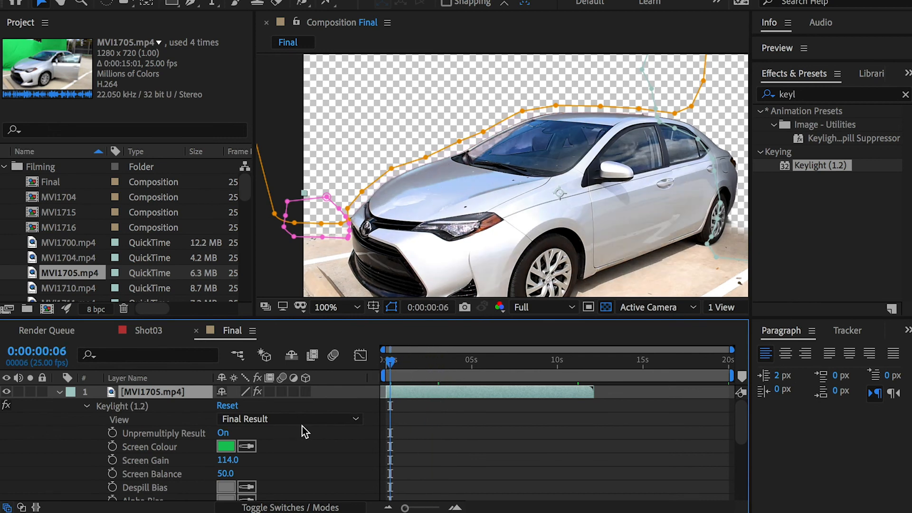
click(112, 447)
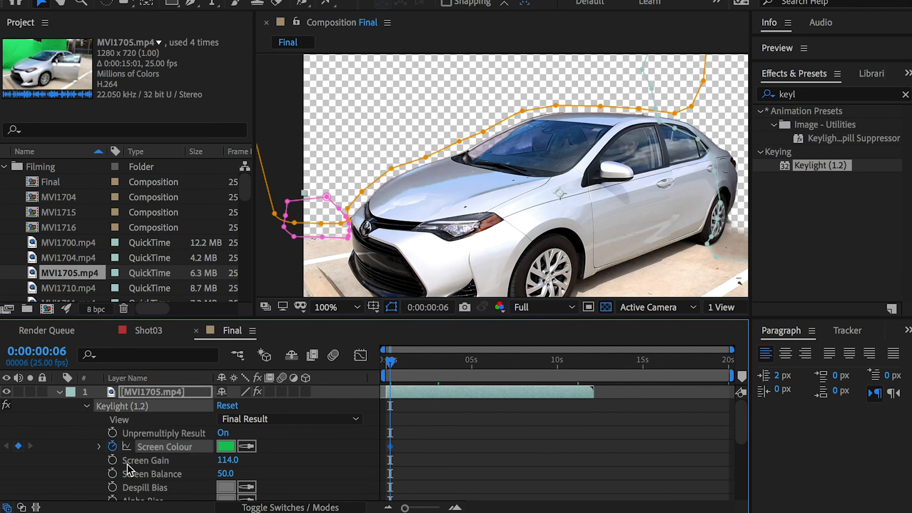
click(112, 460)
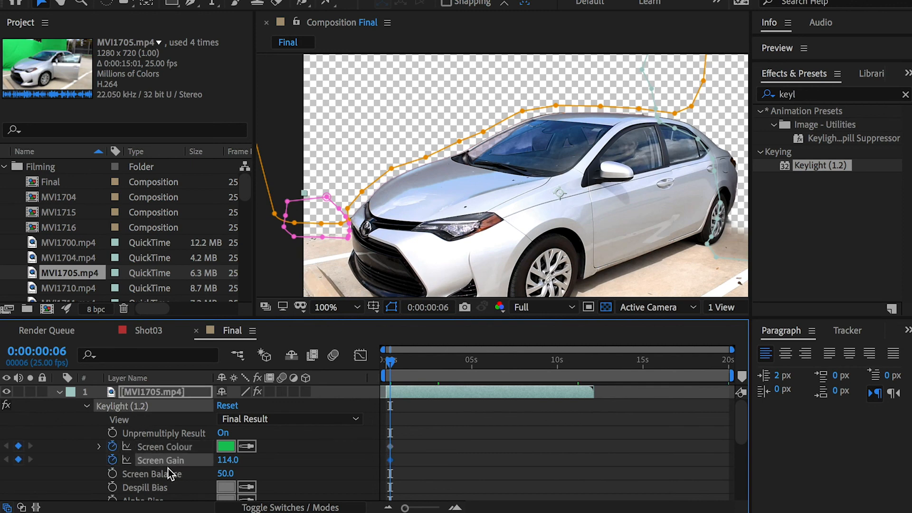
Step: At 0:00:07:02, temporarily disable Keylight on MVI1705.mp4 and keyframe its Screen Colour with the brighter green sampled beside the car's hood
drag(446, 360, 506, 365)
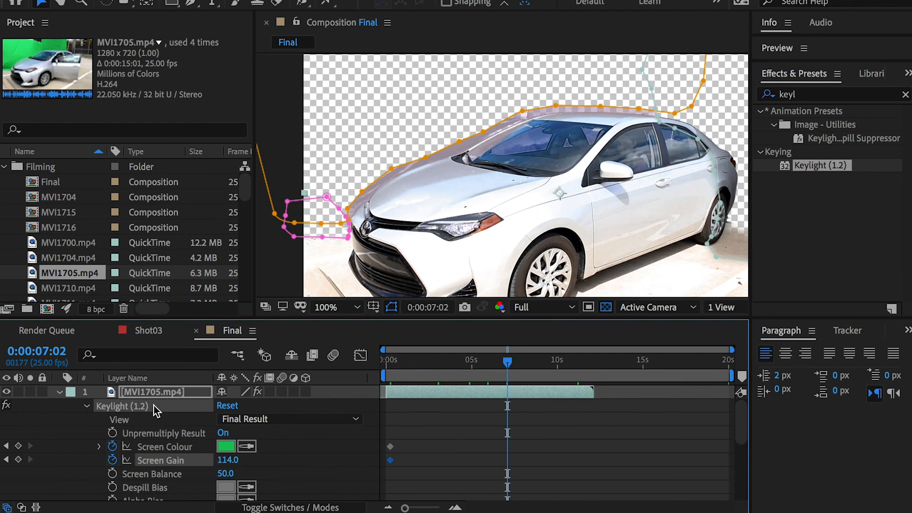
click(6, 405)
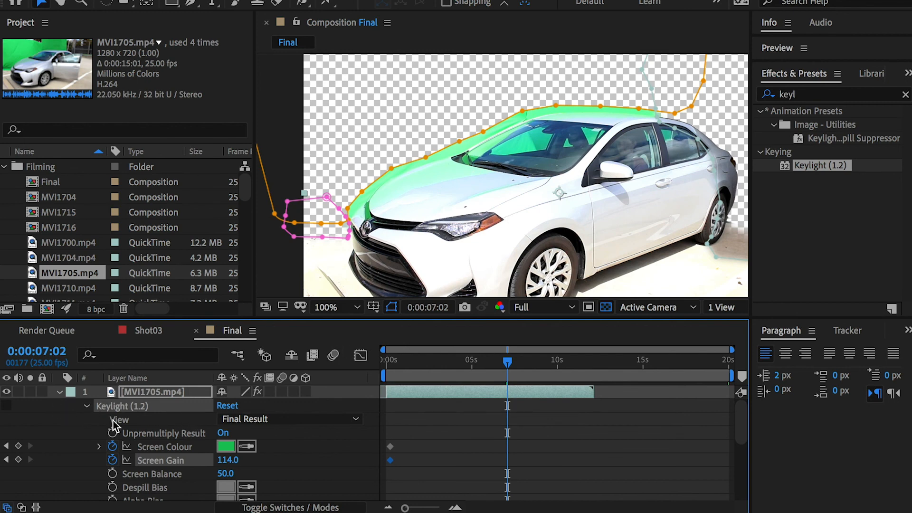
click(155, 448)
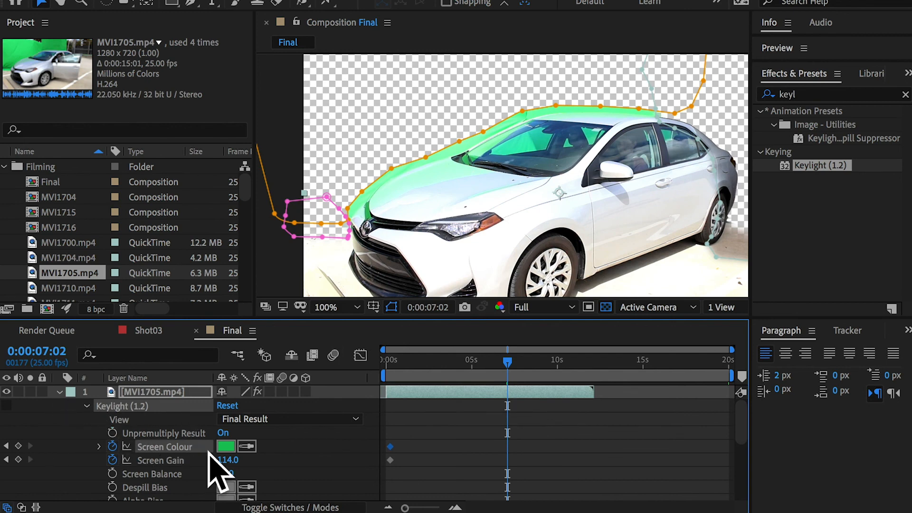
click(18, 446)
click(247, 446)
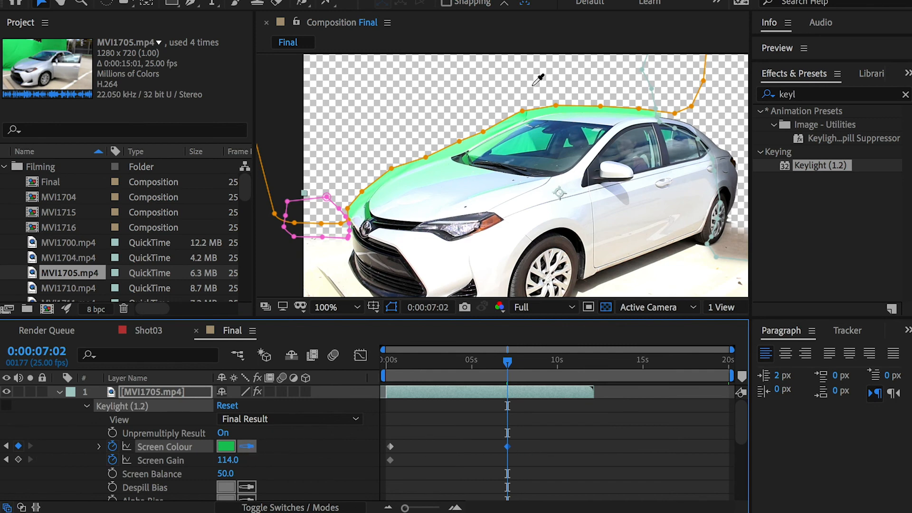
click(454, 151)
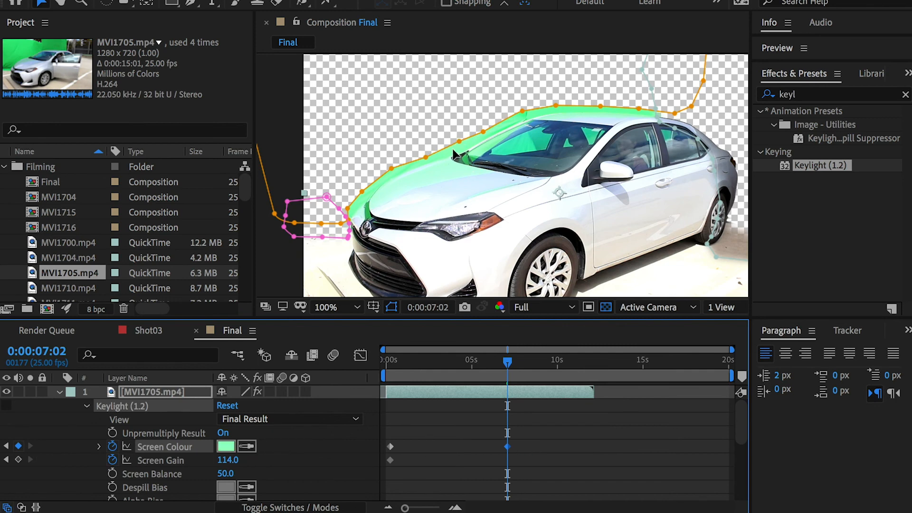
Step: Add a Screen Gain keyframe at 0:00:07:02, turn Keylight back on, set the gain to 97 and scrub through to check the key
click(18, 459)
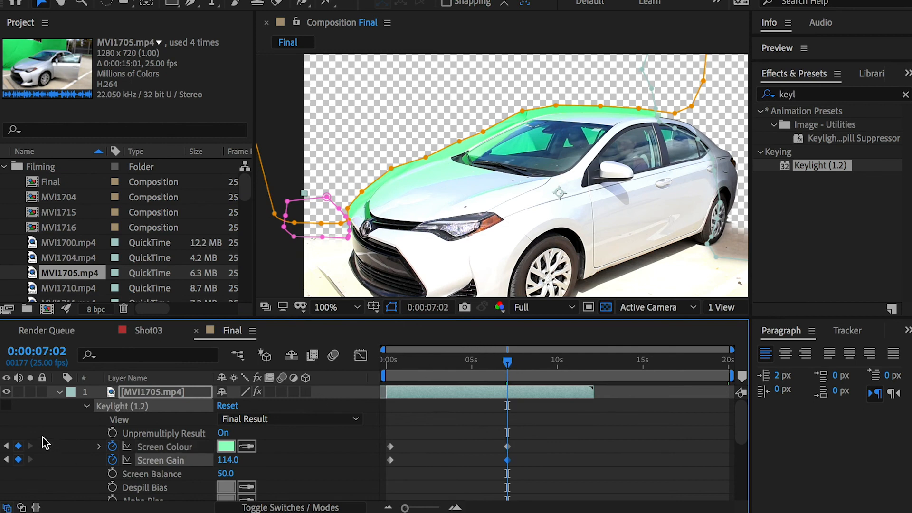
click(5, 405)
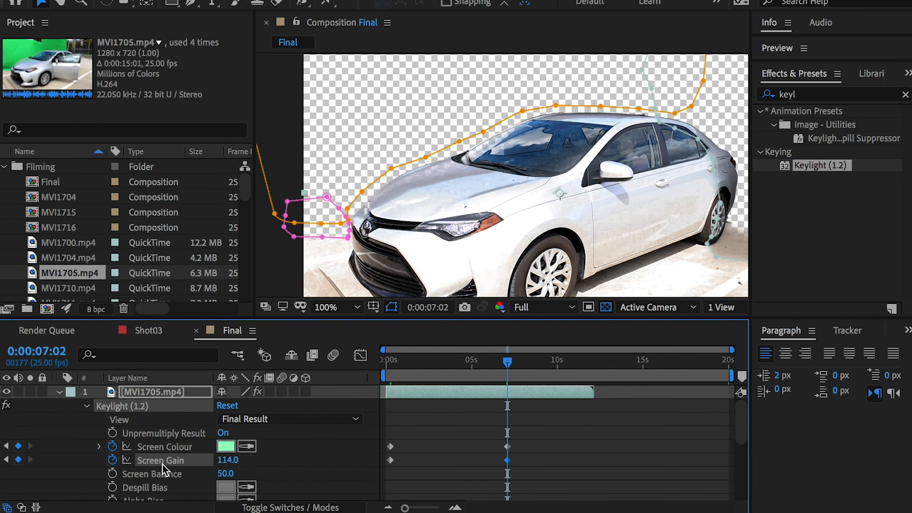
drag(232, 462, 212, 460)
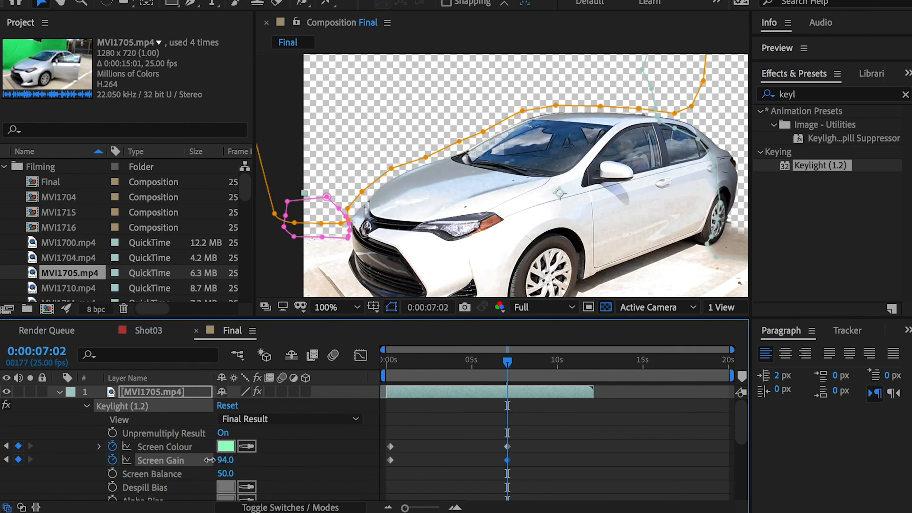
drag(212, 460, 211, 460)
drag(493, 354, 530, 363)
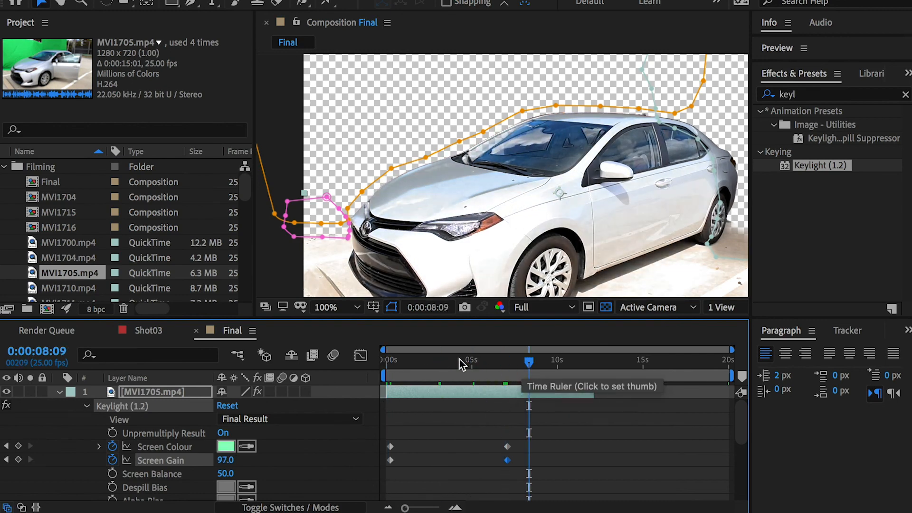
drag(412, 362, 468, 365)
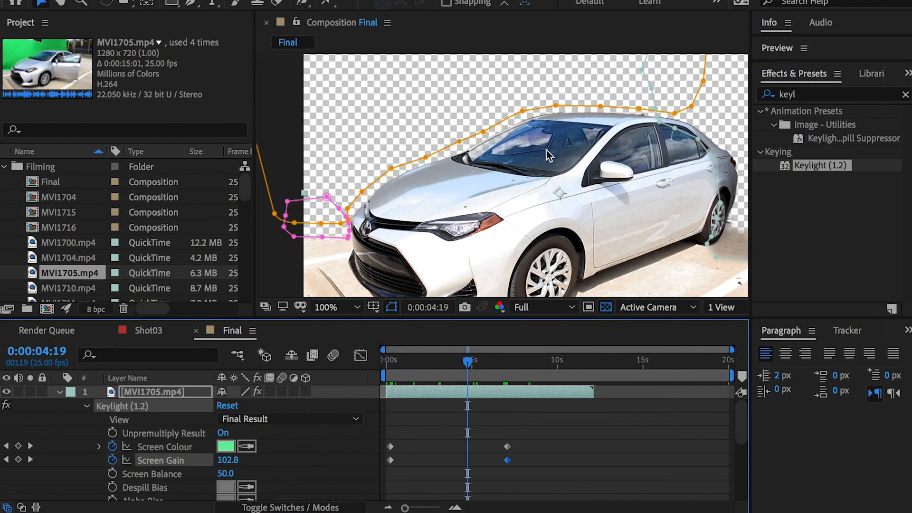
Step: Collapse MVI1705.mp4's properties, move the layer below CarFG1, and scrub between about 6 and 10 seconds to check the composite
click(60, 392)
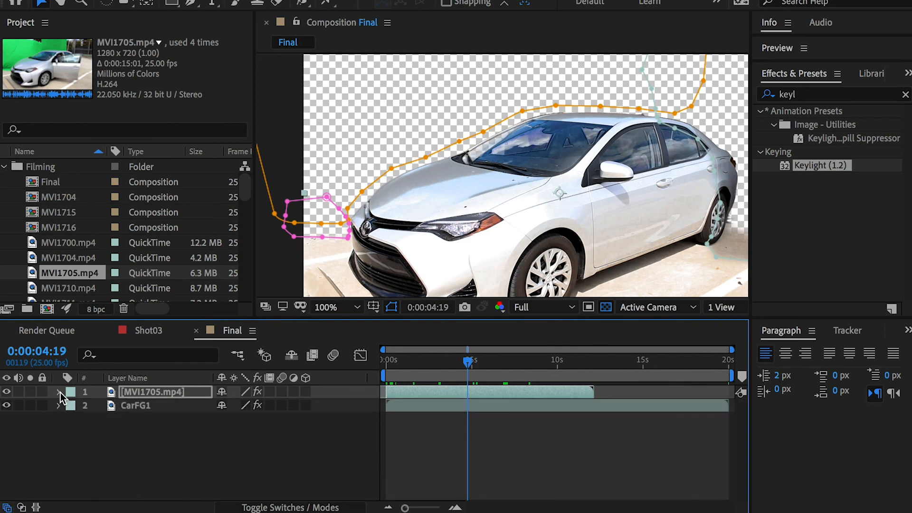
click(562, 363)
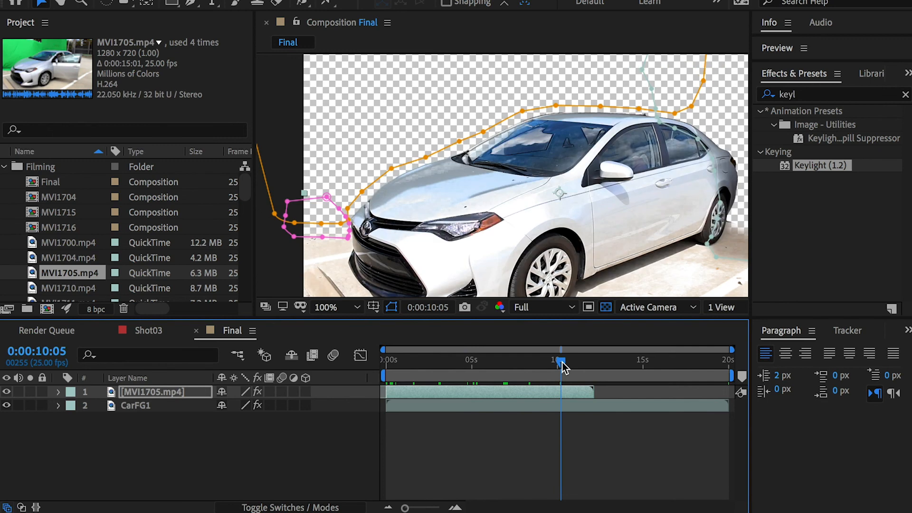
click(576, 362)
drag(141, 391, 141, 422)
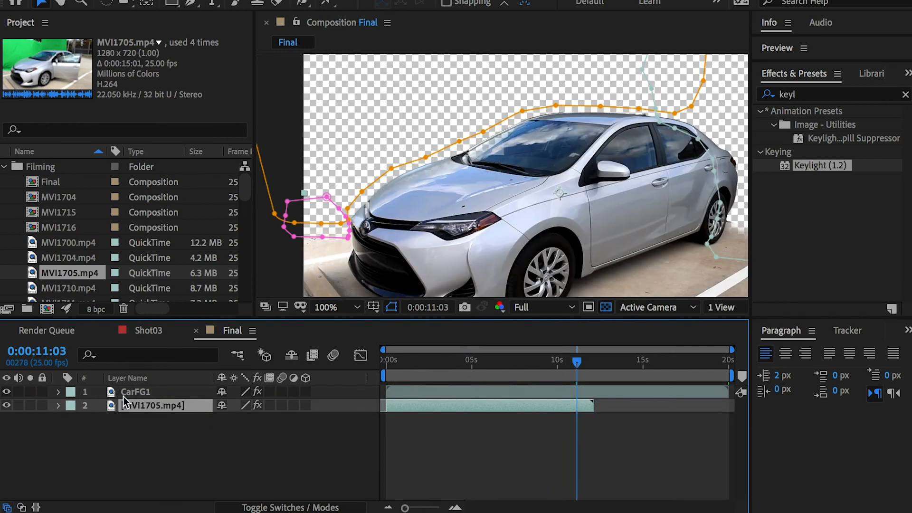
click(495, 362)
drag(494, 363, 553, 363)
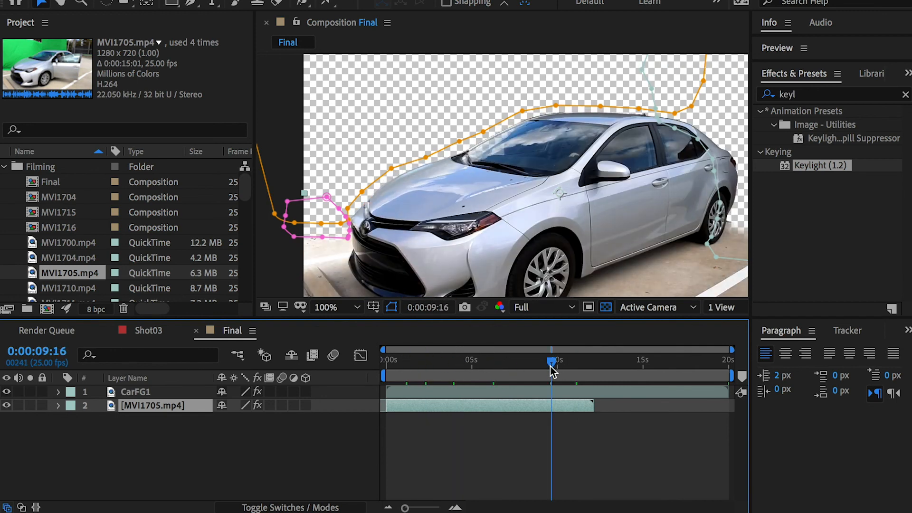
Step: Solo CarFG1 and MVI1705.mp4 in turn at 0:00:09:16 to compare their contributions, and restore both layers' visibility
click(133, 392)
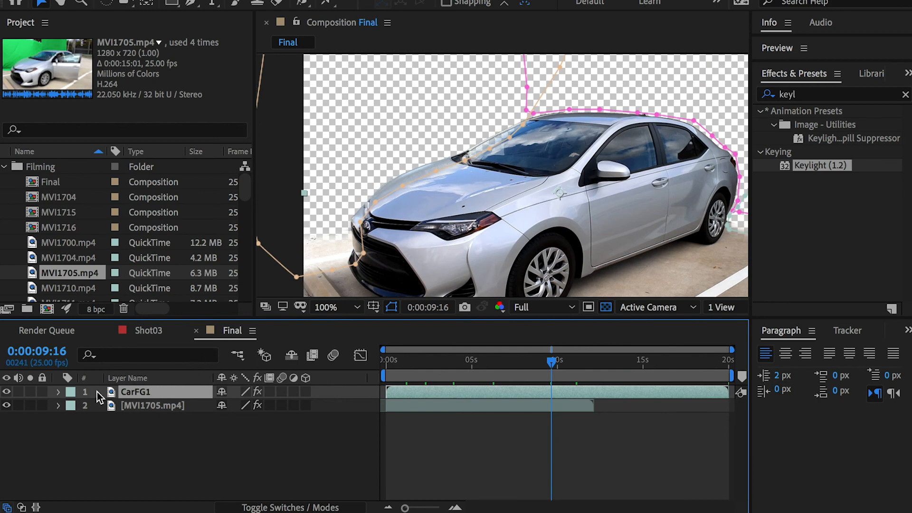
click(31, 392)
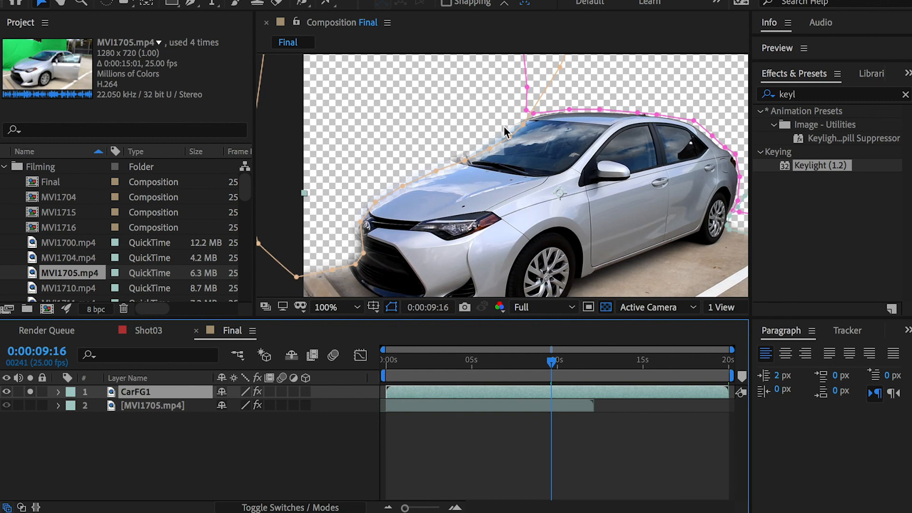
click(9, 393)
click(28, 393)
click(30, 407)
click(30, 406)
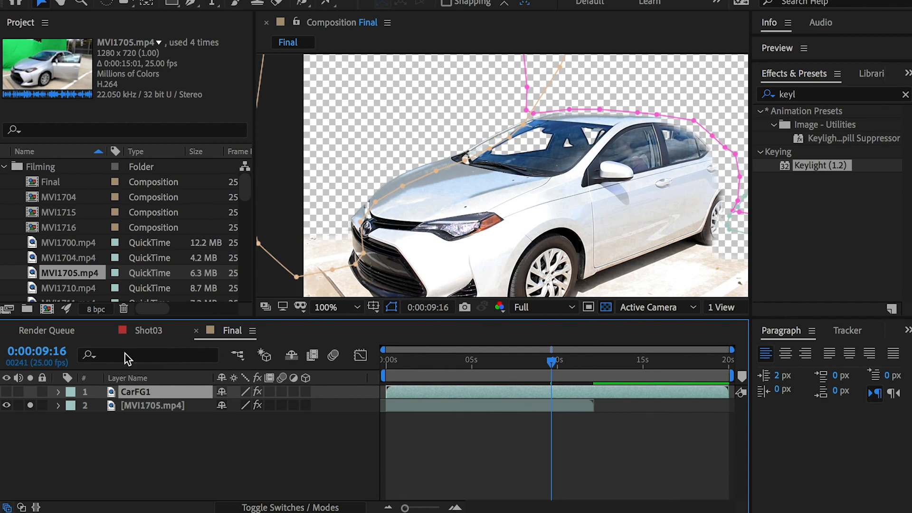
click(11, 393)
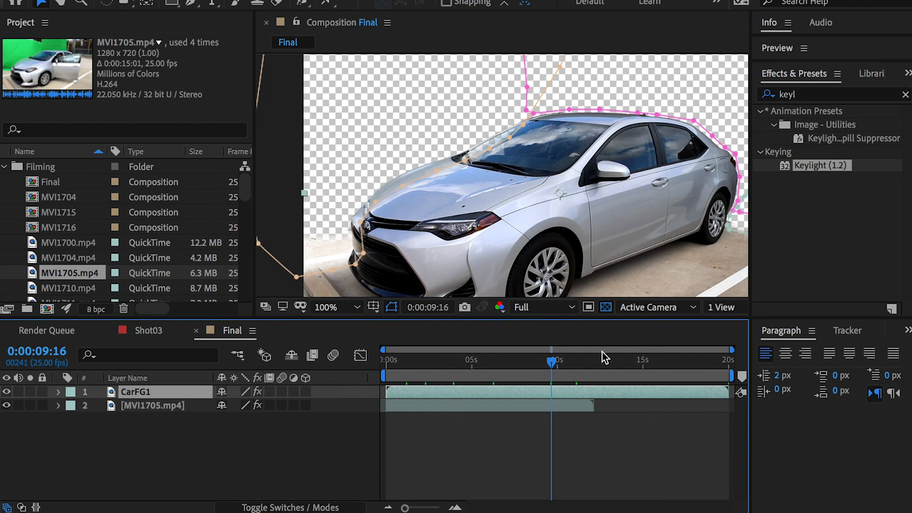
Step: Scrub through Final between about 5 and 12 seconds to check the combined car layers, and deselect everything
drag(551, 364, 469, 364)
click(514, 364)
drag(560, 364, 589, 364)
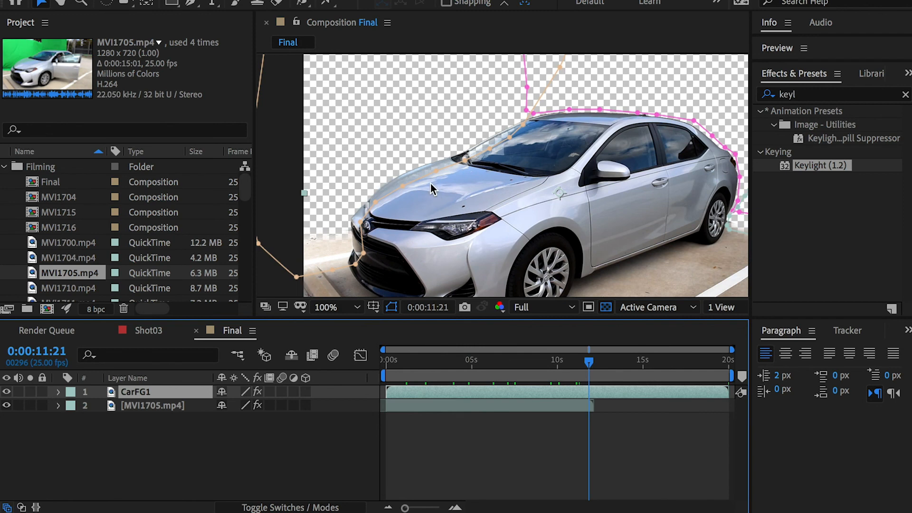
drag(554, 361, 528, 362)
click(465, 420)
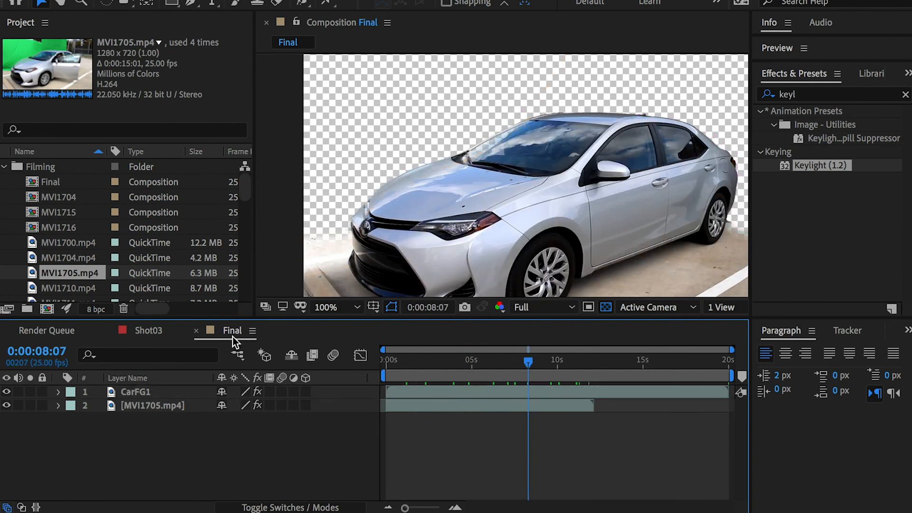
Step: Rename the MVI1705.mp4 layer in Final to CarFG2, reusing the name copied from CarFG1
click(145, 391)
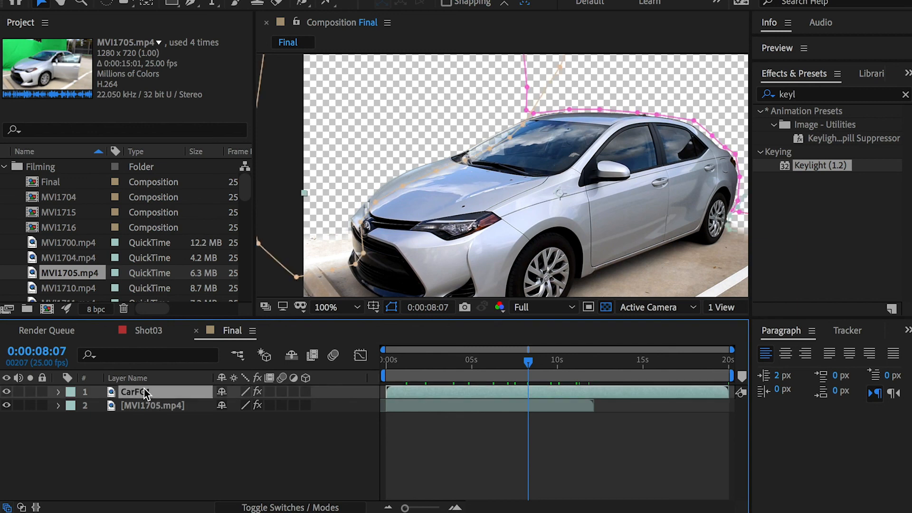
key(Return)
key(ctrl+c)
click(144, 401)
key(Return)
key(ctrl+v)
key(BackSpace)
key(BackSpace)
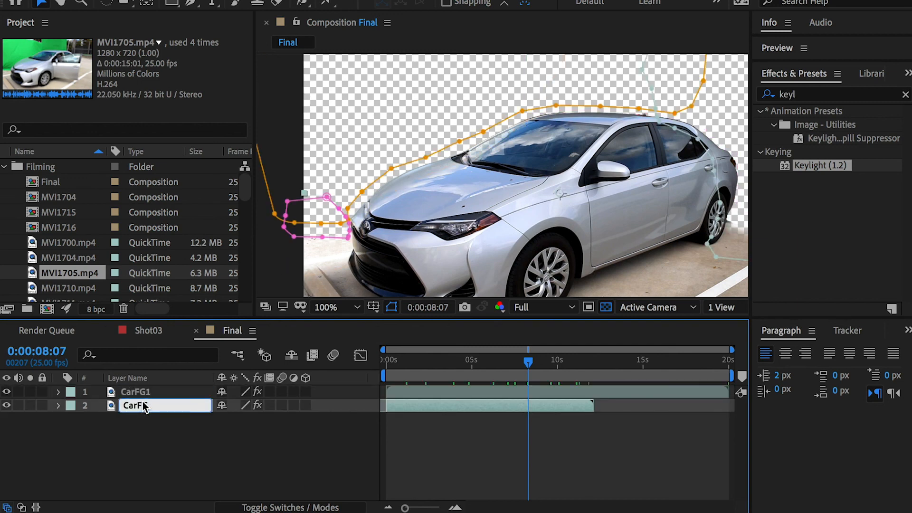
text(G2)
click(157, 440)
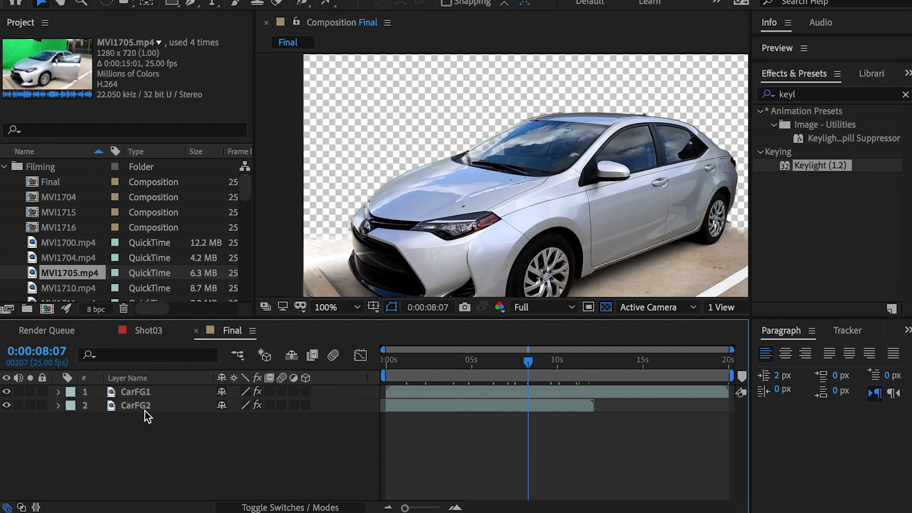
click(144, 392)
click(142, 406)
click(157, 441)
key(slash)
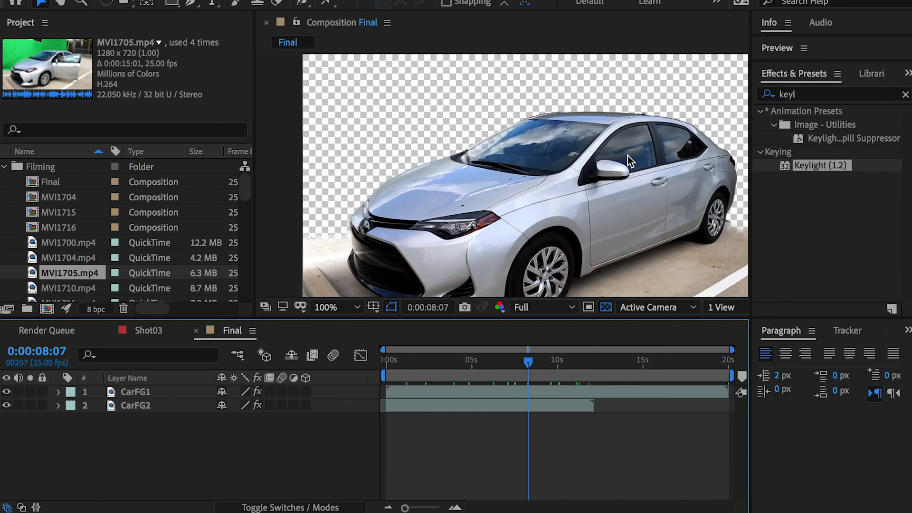
click(60, 205)
click(70, 273)
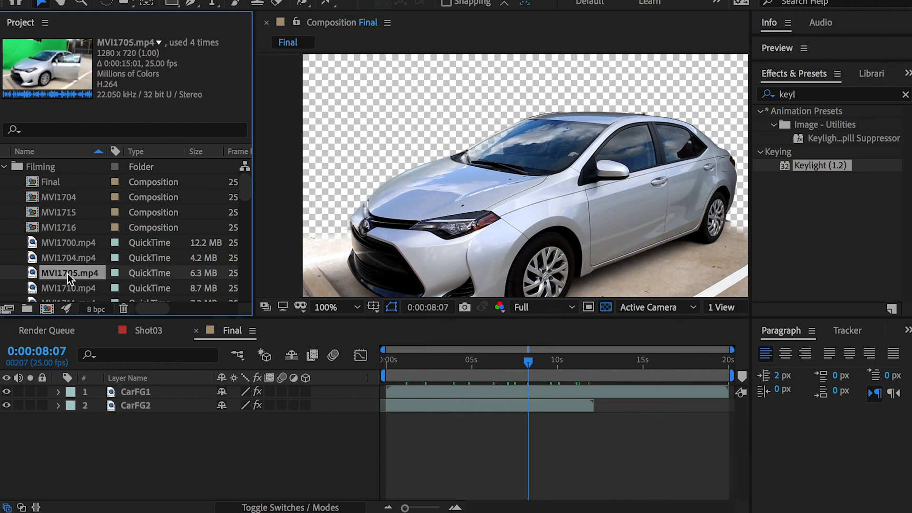
drag(62, 272, 151, 427)
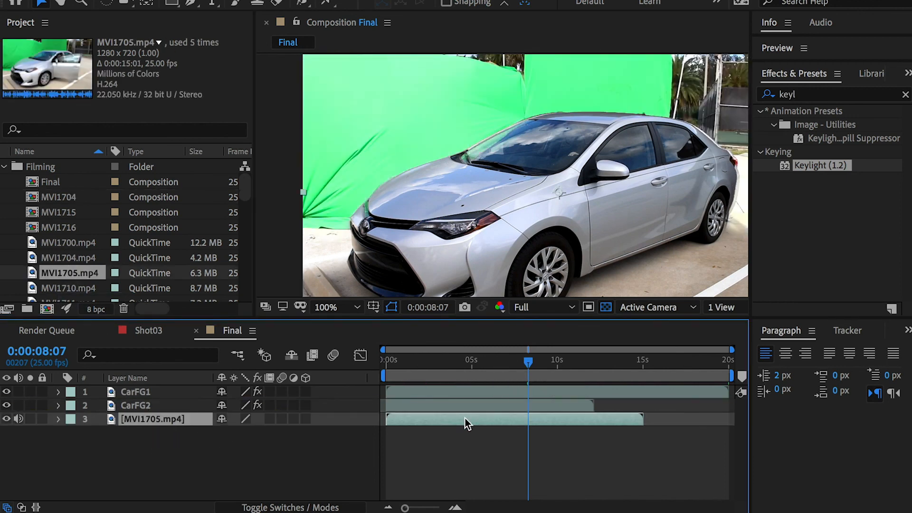
drag(528, 360, 474, 362)
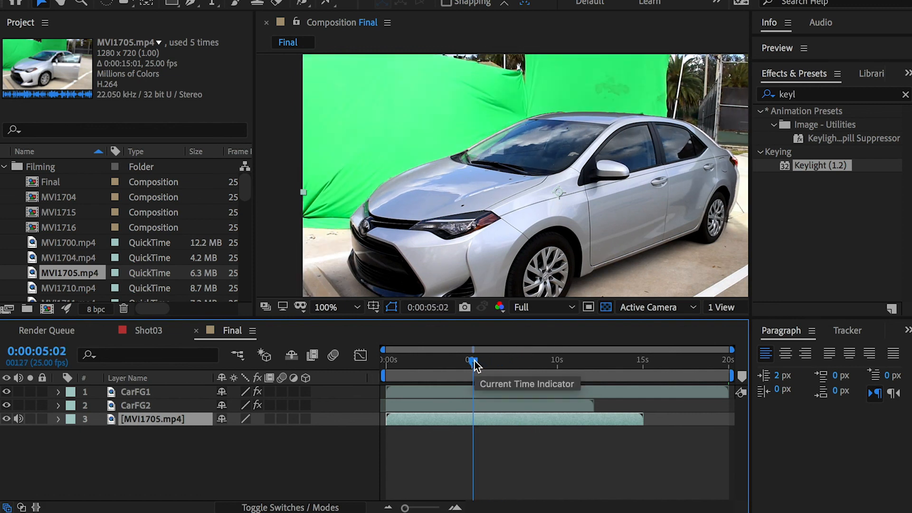
key(Delete)
Step: Duplicate CarFG1 and CarFG2 and place both copies beneath the two original layers
click(139, 392)
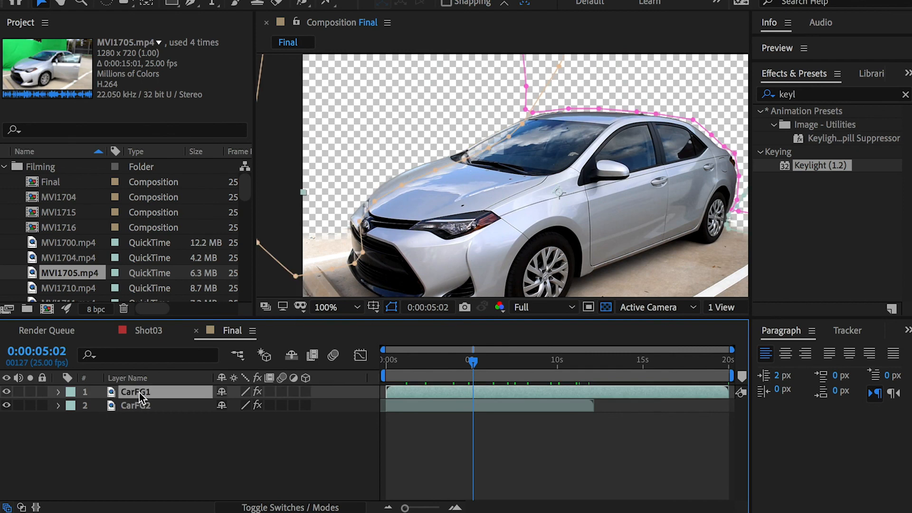
shift+click(138, 403)
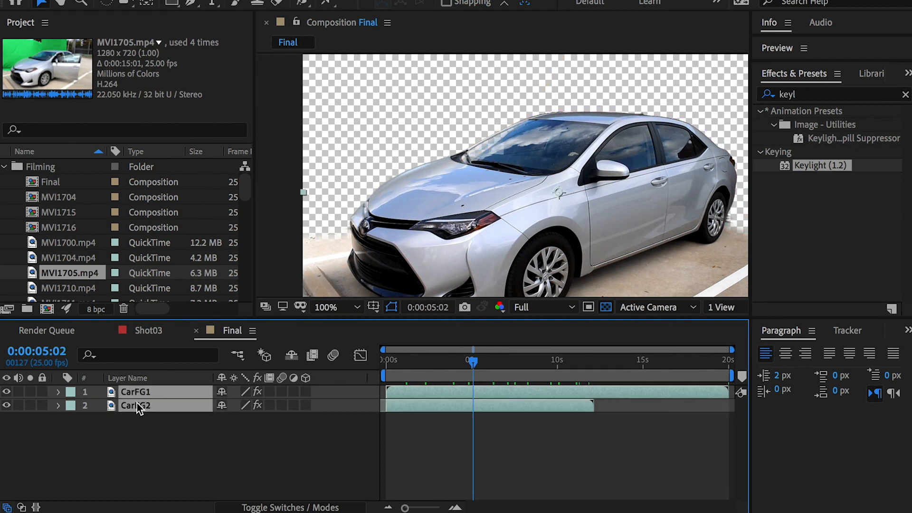
key(ctrl+d)
drag(148, 404, 142, 447)
click(141, 457)
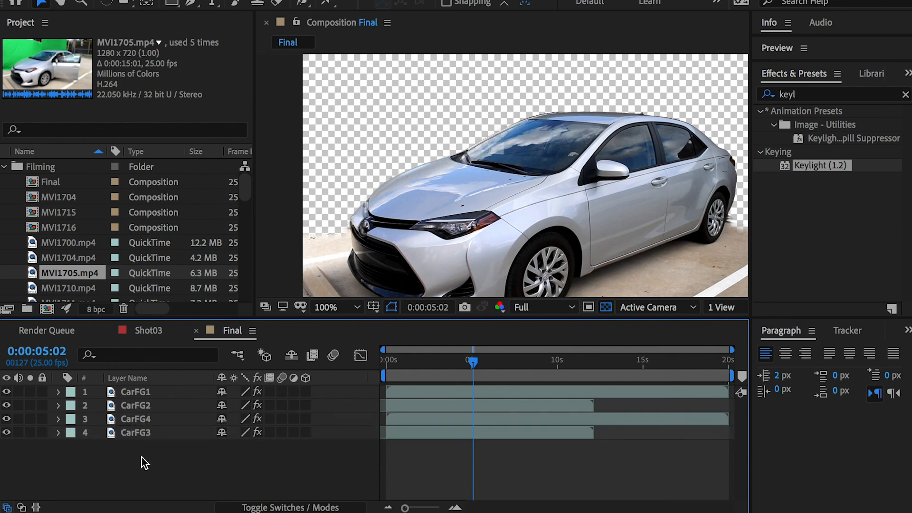
Step: Rename the duplicated layer at the bottom of the stack to CarBG2
click(127, 433)
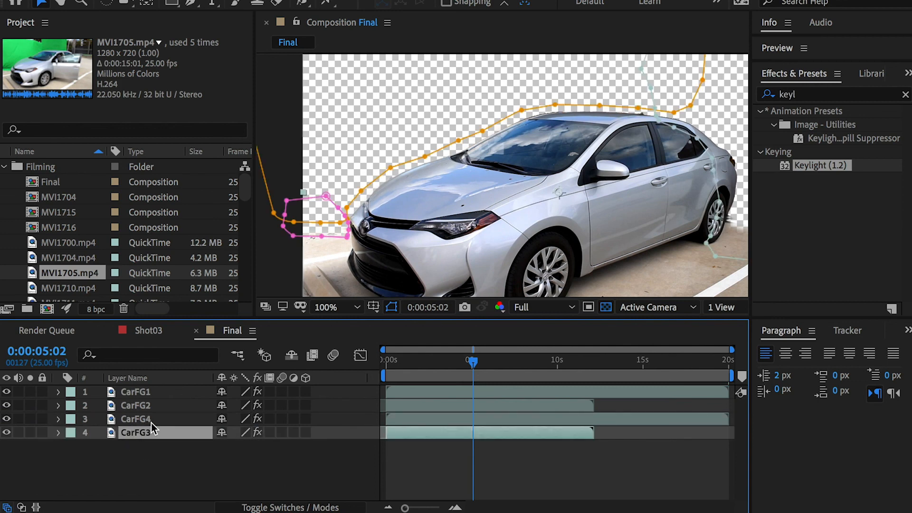
key(Return)
key(Right)
key(BackSpace)
key(BackSpace)
key(BackSpace)
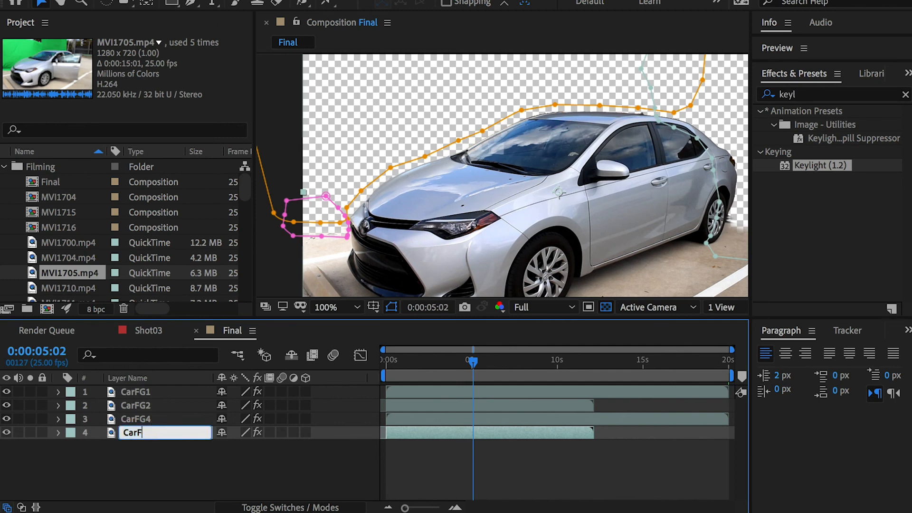
text(BG)
Step: Rename the duplicate directly above CarBG2 to CarBG1
click(147, 416)
key(Return)
key(Right)
key(BackSpace)
key(BackSpace)
key(BackSpace)
text(BG1)
key(Return)
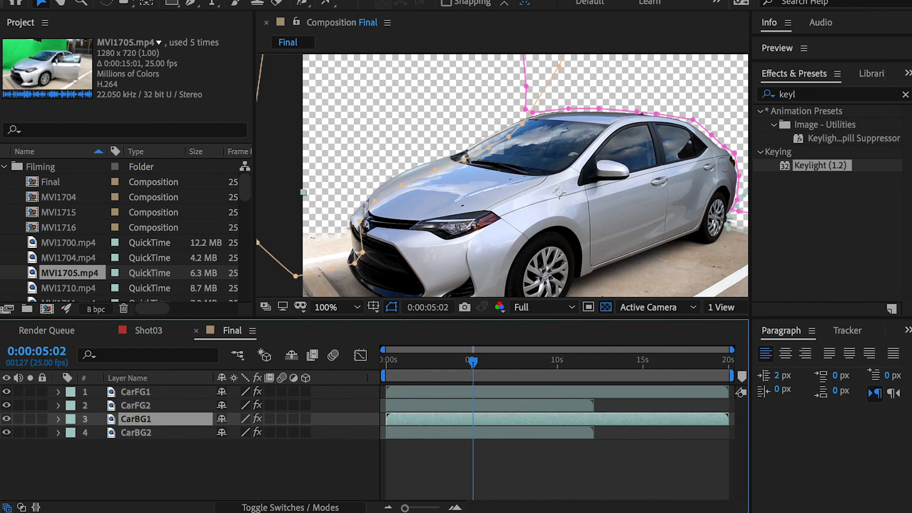
Step: Hide CarFG1, CarFG2 and CarBG2 so only CarBG1 shows, and re-enable view refreshing
click(616, 392)
click(106, 421)
click(7, 419)
click(7, 419)
drag(7, 405, 6, 388)
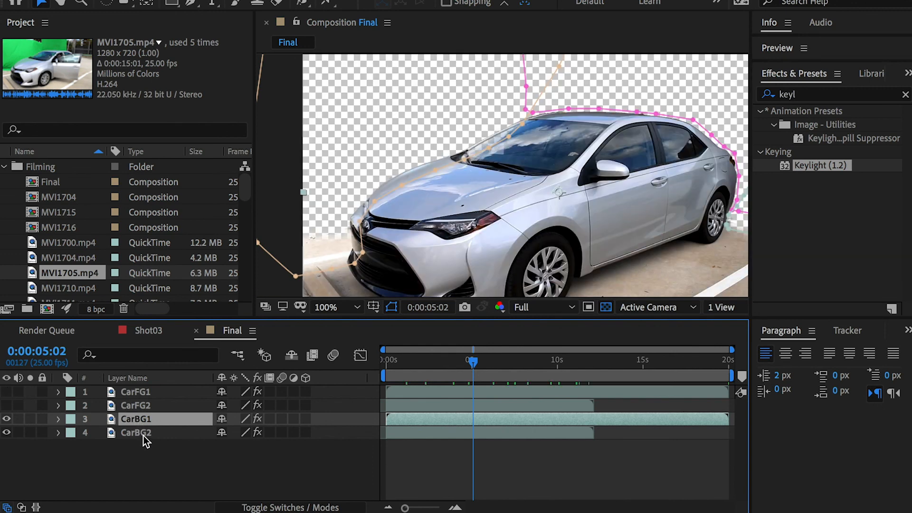
click(7, 432)
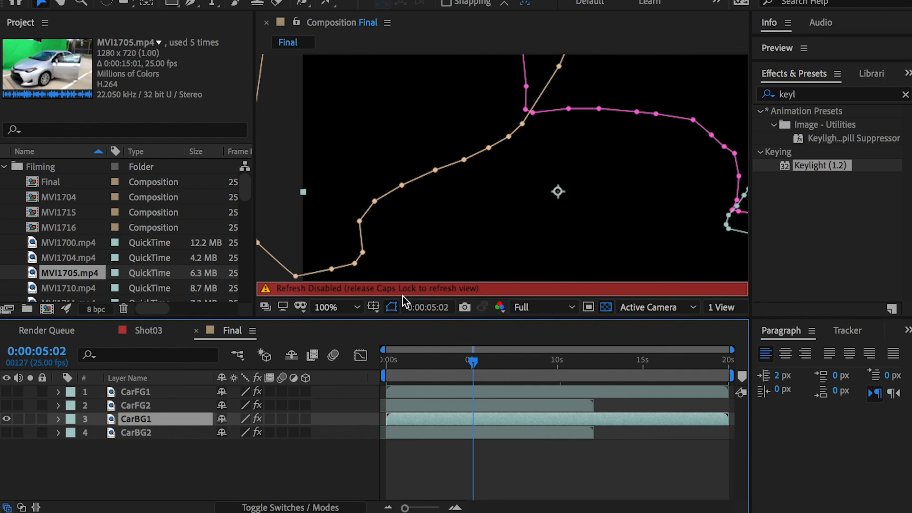
key(Caps_Lock)
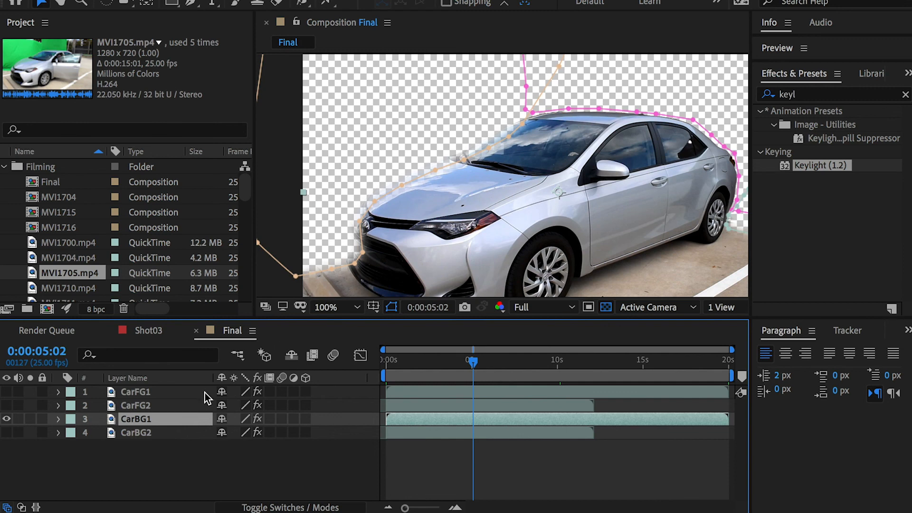
Step: Remove the Keylight effect from CarBG1
key(m)
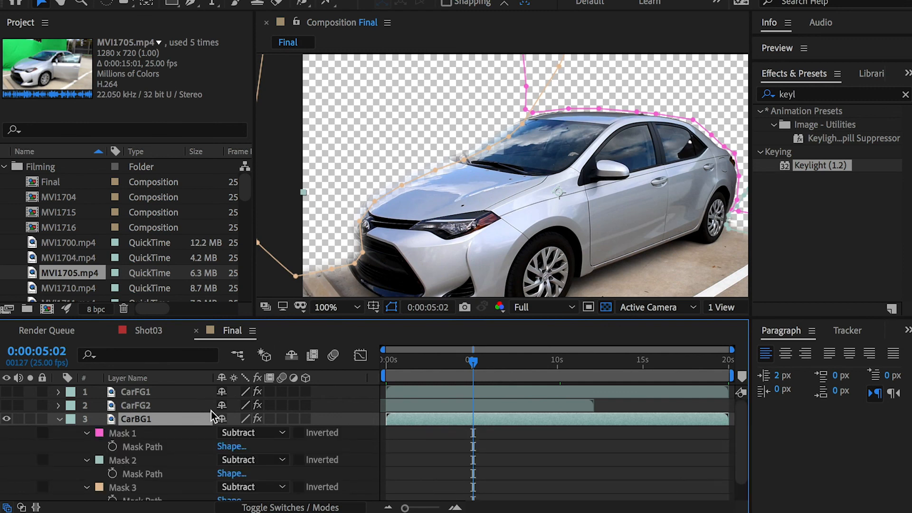
click(133, 433)
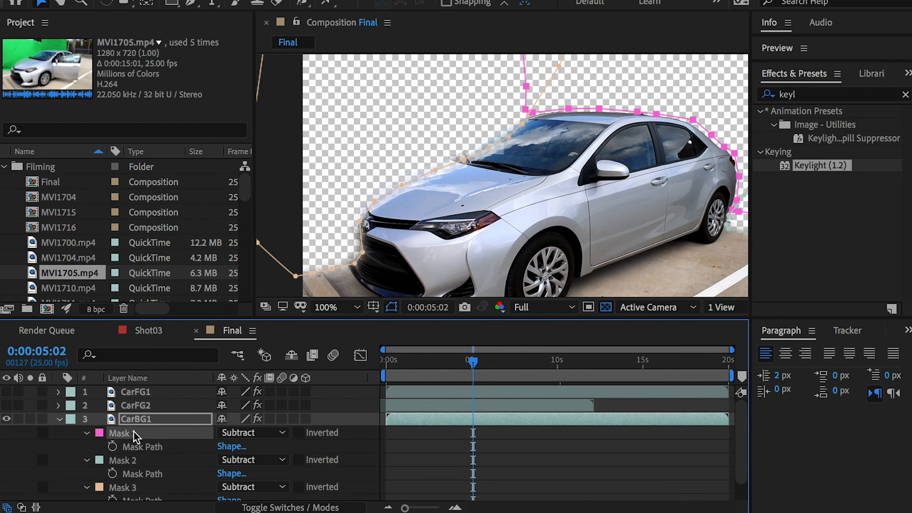
key(e)
click(125, 434)
key(Delete)
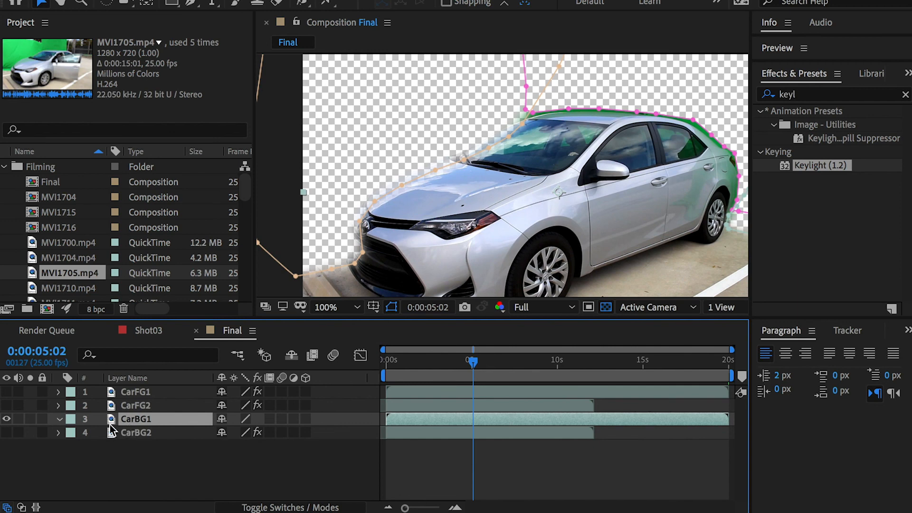
Step: Delete Mask 1 and Mask 2 from CarBG1, keeping only Mask 3
key(m)
click(122, 435)
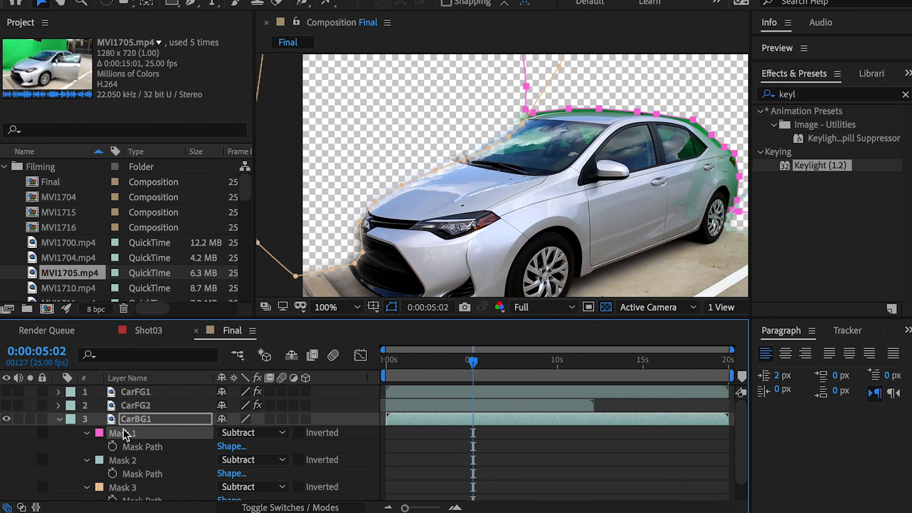
key(Delete)
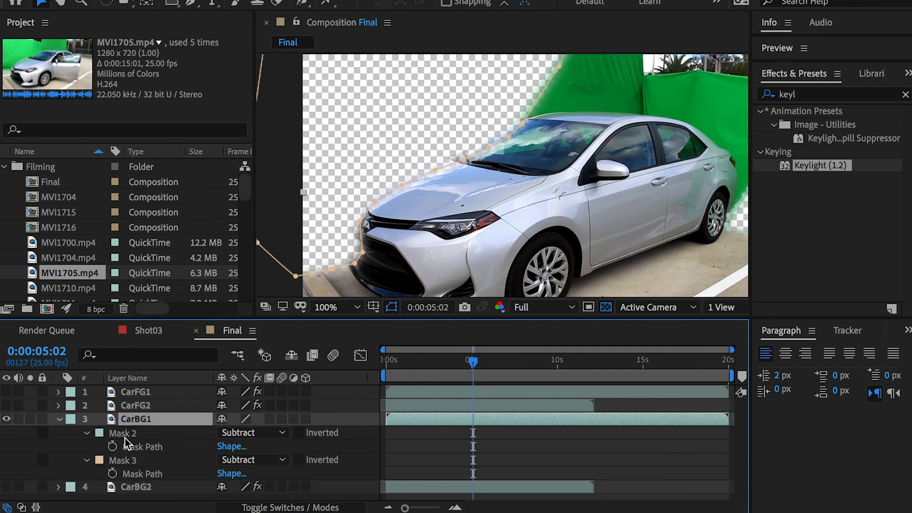
click(125, 460)
click(125, 434)
key(Delete)
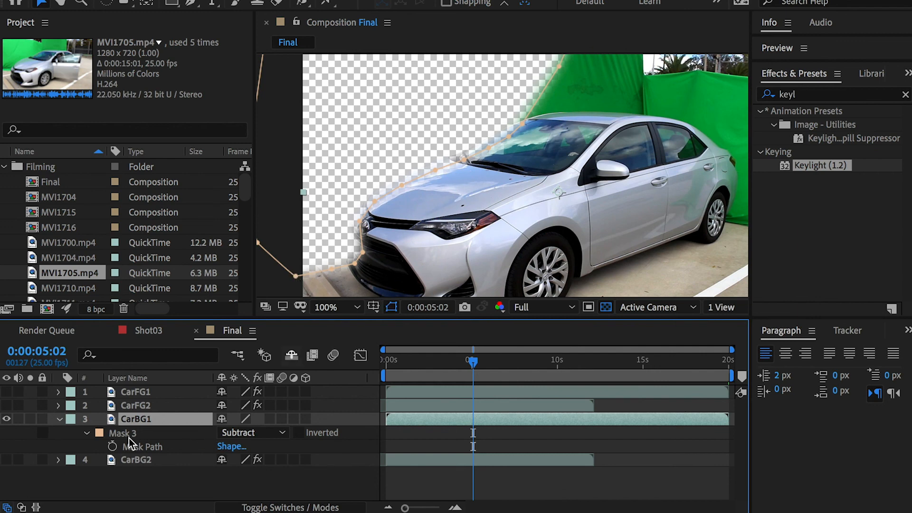
Step: Set CarBG1's Mask 3 to Add and pull its lower points down to include more pavement around the front bumper
click(264, 432)
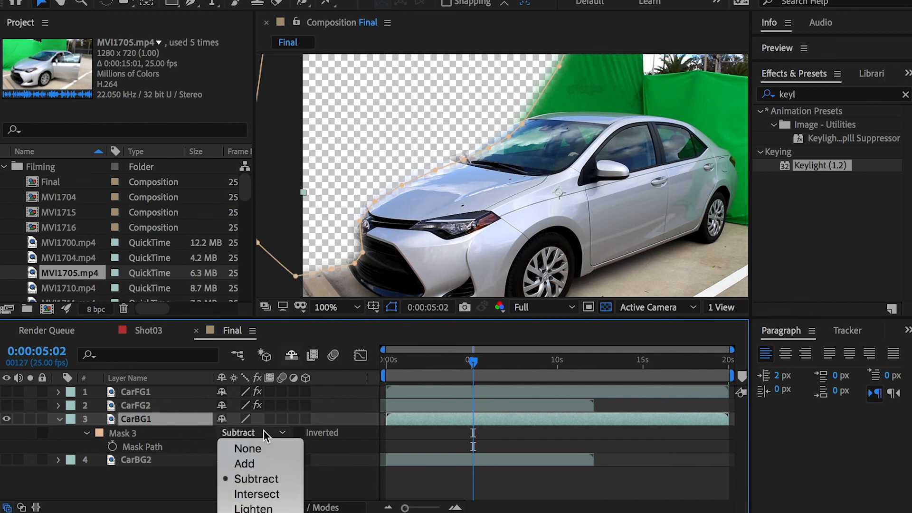
click(255, 465)
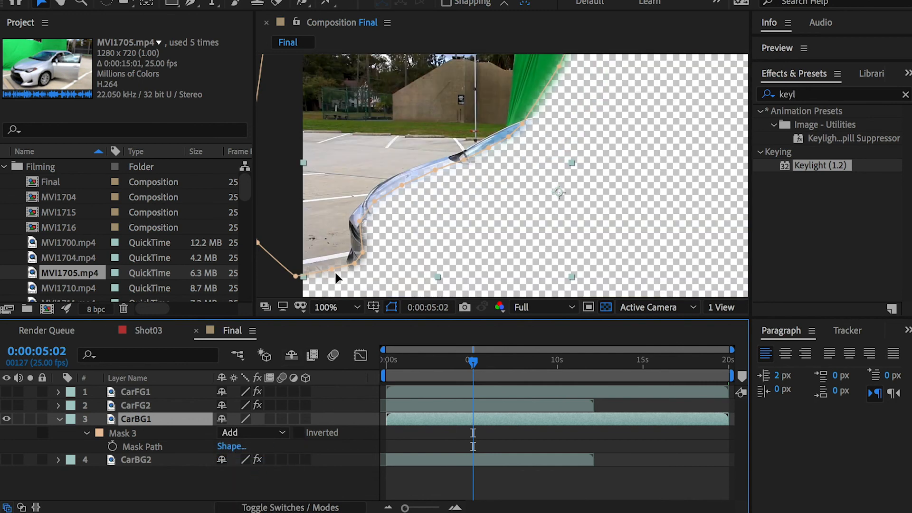
scroll(380, 218, down, 2)
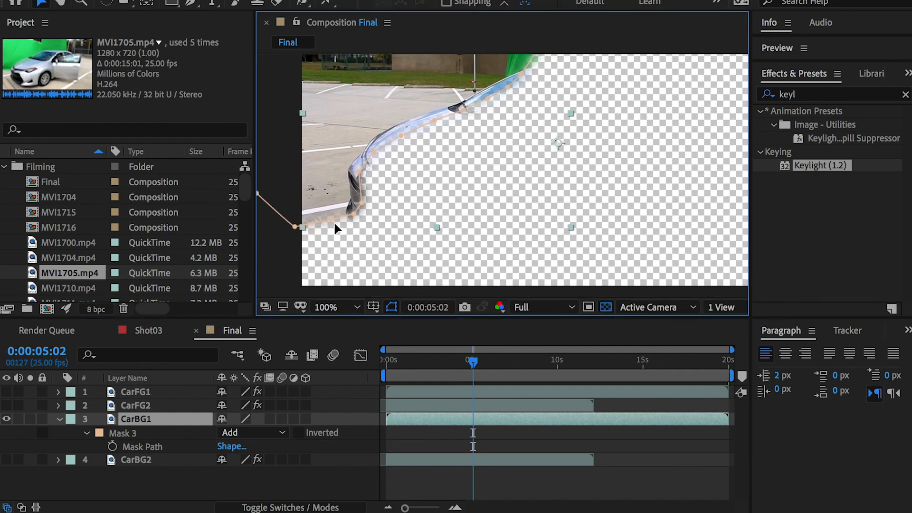
drag(330, 218, 284, 258)
drag(356, 217, 368, 232)
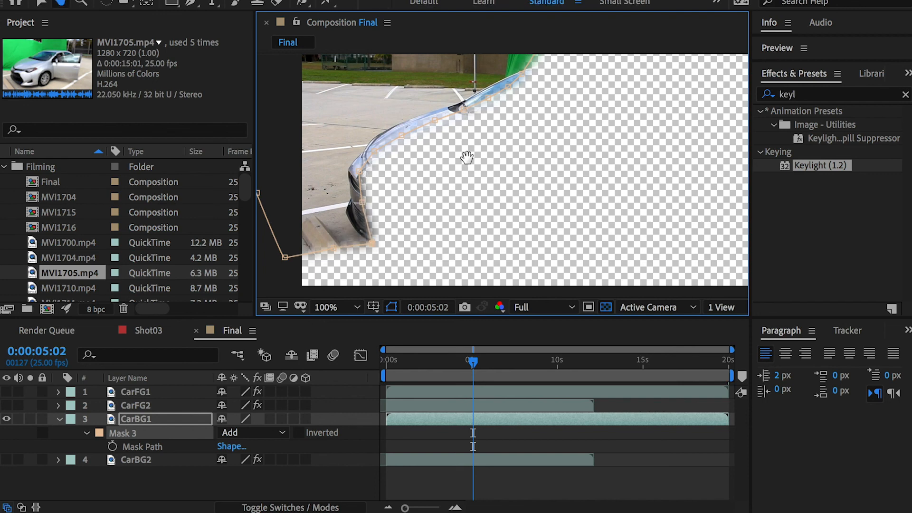
Step: Move Mask 3's points above the windshield inward to exclude the green screen beside the building, and check the whole mask outline
drag(485, 129, 470, 236)
click(556, 97)
drag(555, 97, 494, 94)
drag(544, 121, 491, 128)
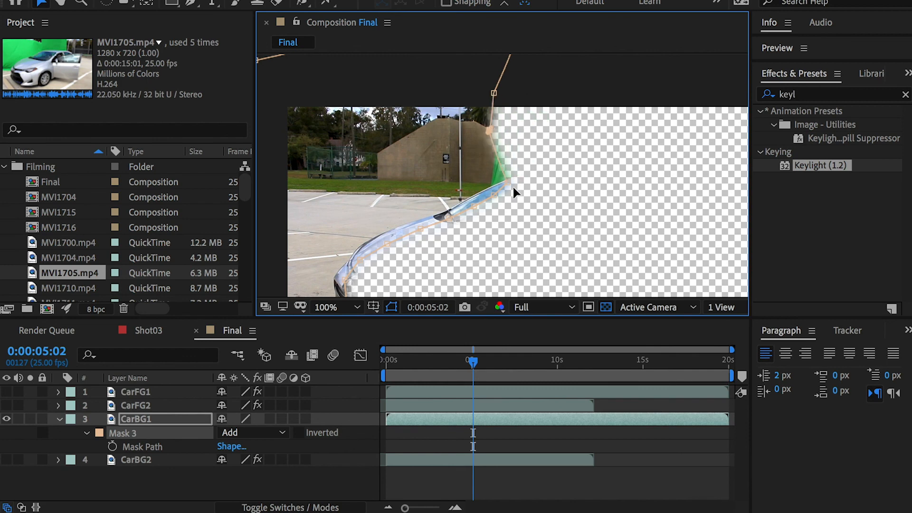
drag(508, 182, 486, 189)
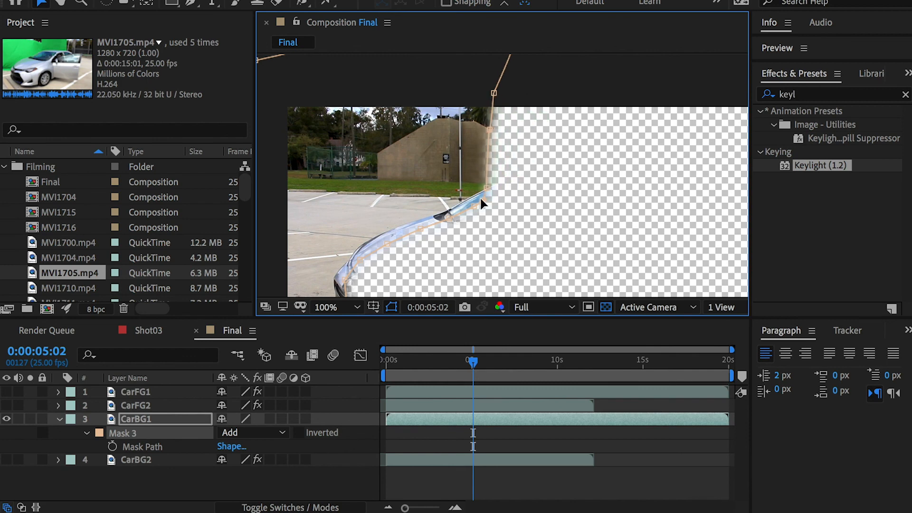
scroll(480, 196, down, 2)
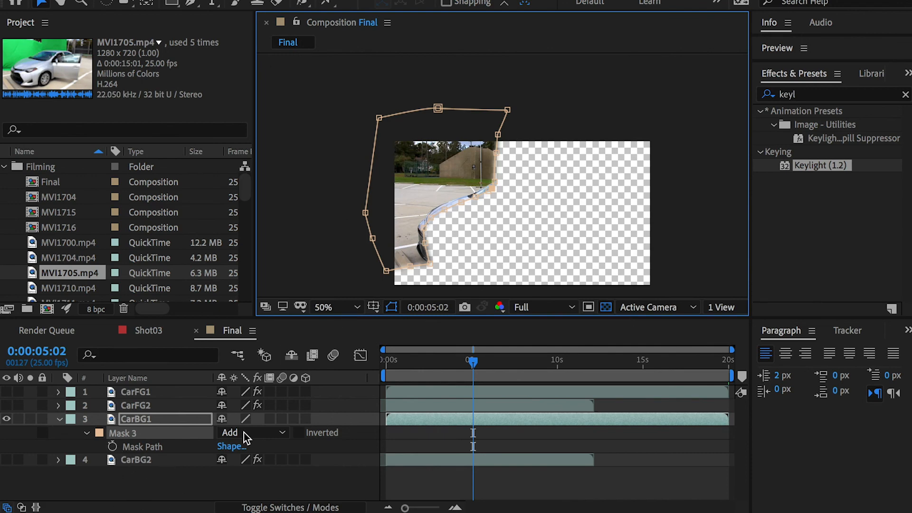
scroll(497, 202, up, 2)
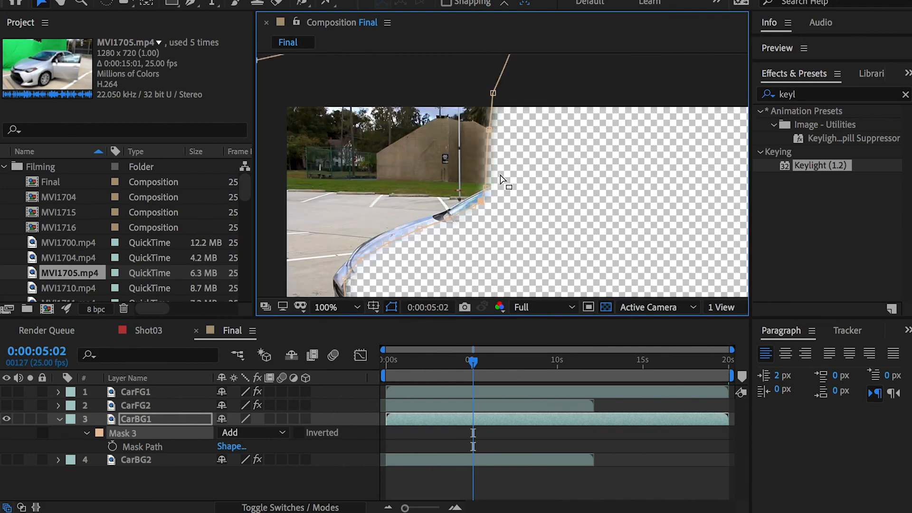
scroll(502, 190, down, 2)
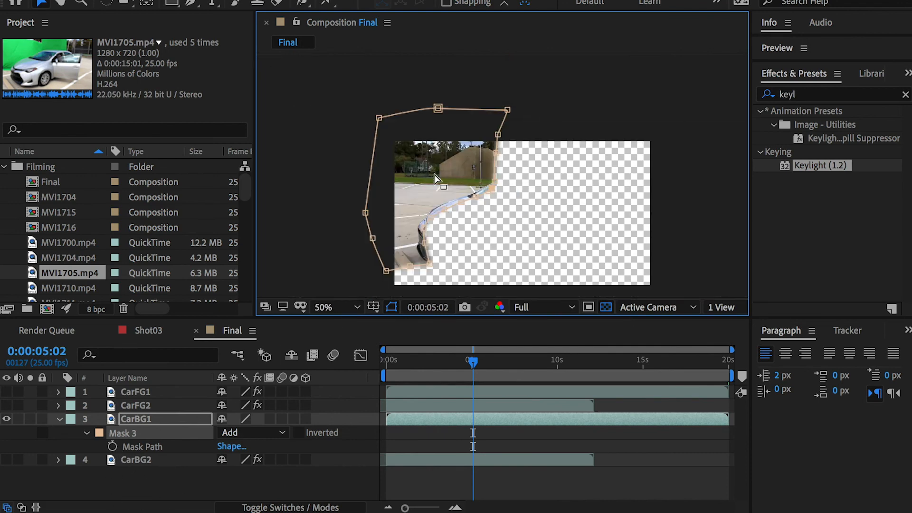
Step: Show CarBG2 and hide CarBG1 so that only CarBG2 is displayed
click(129, 460)
click(24, 470)
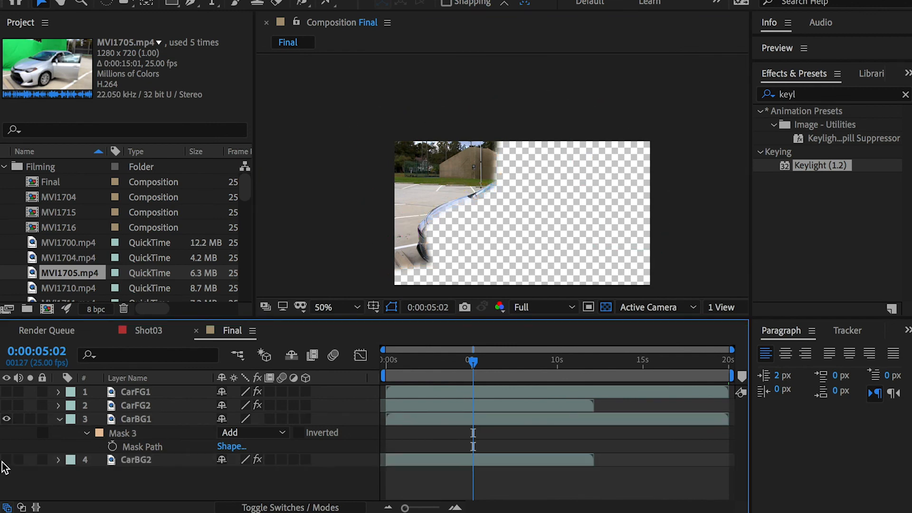
click(6, 459)
click(7, 419)
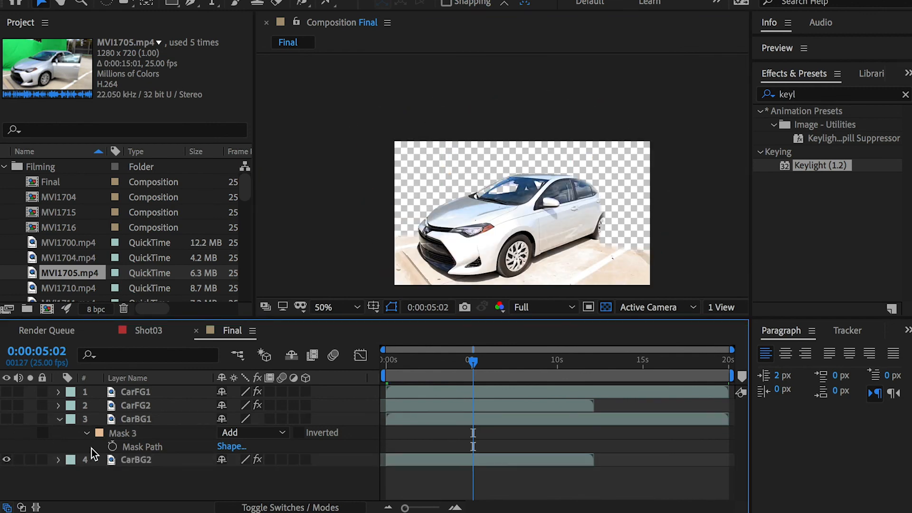
Step: Remove the Keylight effect from CarBG2
click(135, 460)
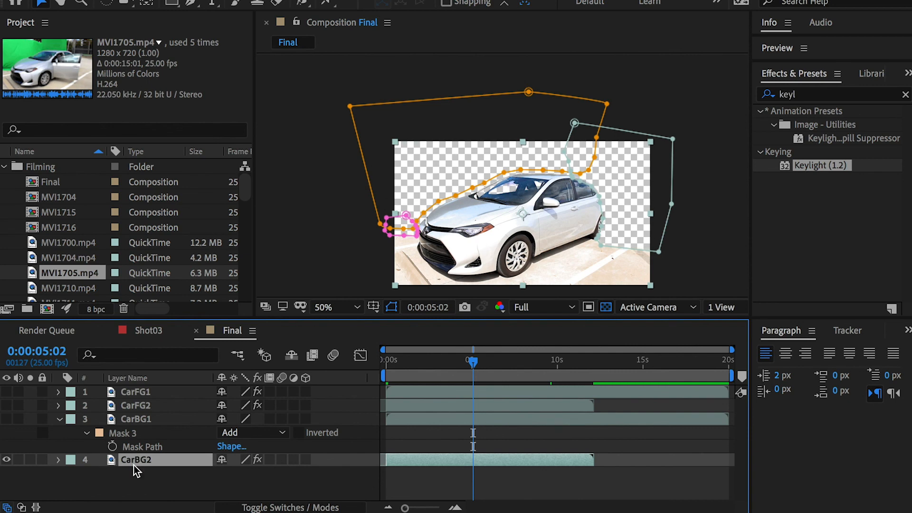
key(e)
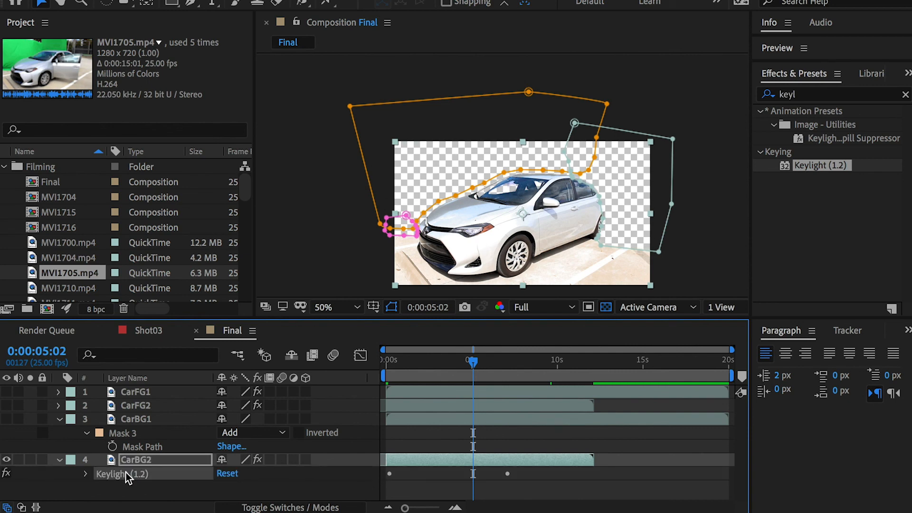
key(Delete)
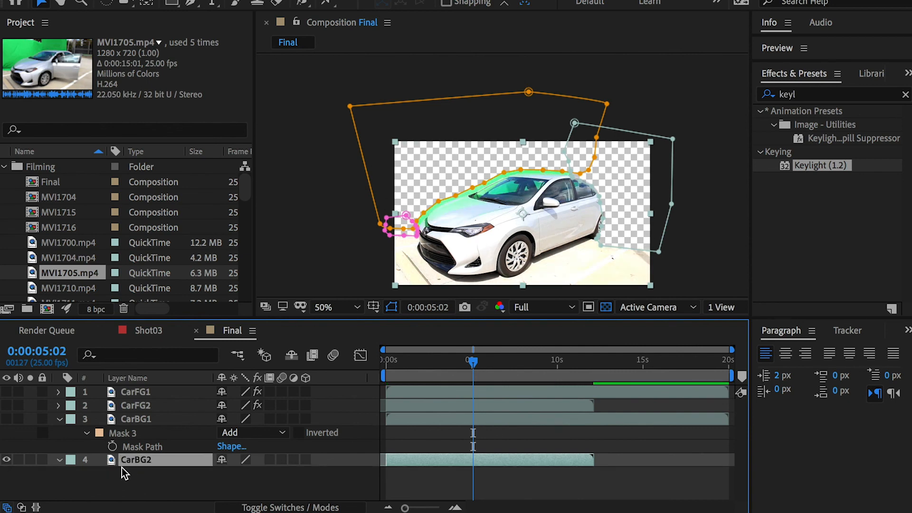
Step: Delete Mask 1 and Mask 2 from CarBG2, keeping only Mask 3
key(m)
click(121, 473)
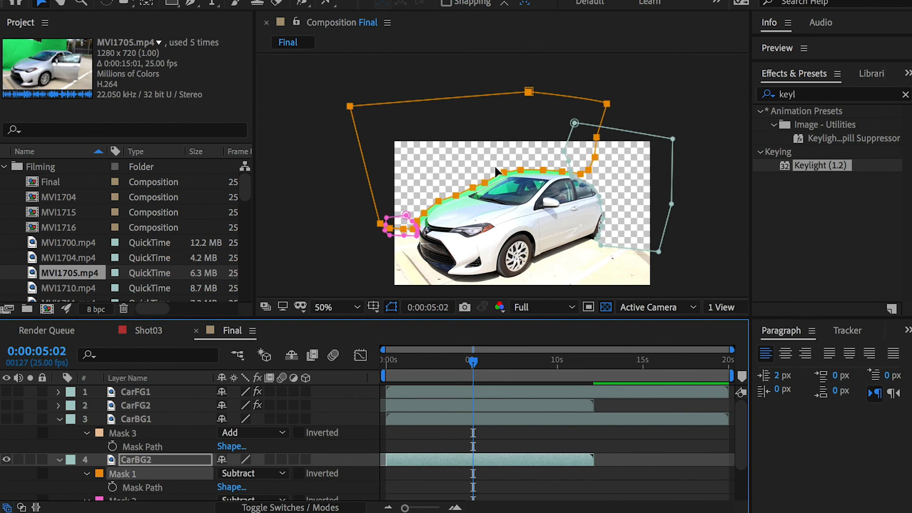
key(Delete)
scroll(136, 473, down, 1)
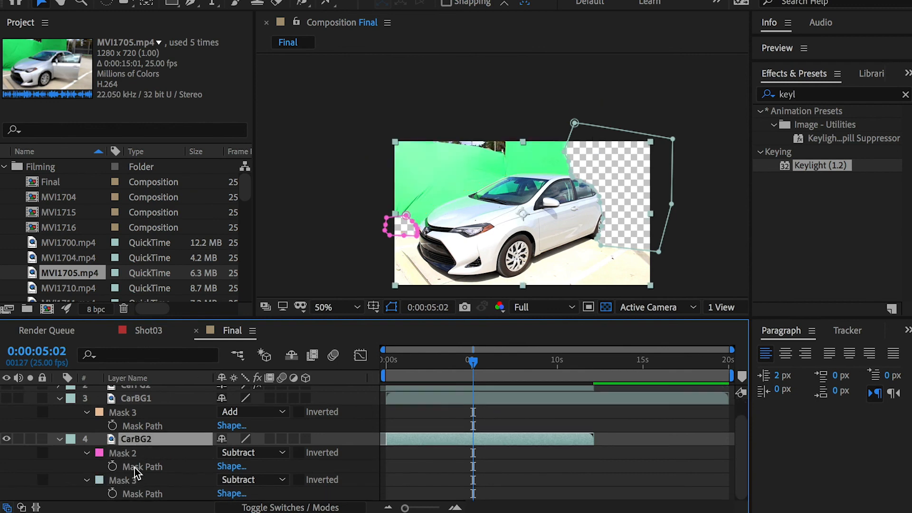
click(122, 454)
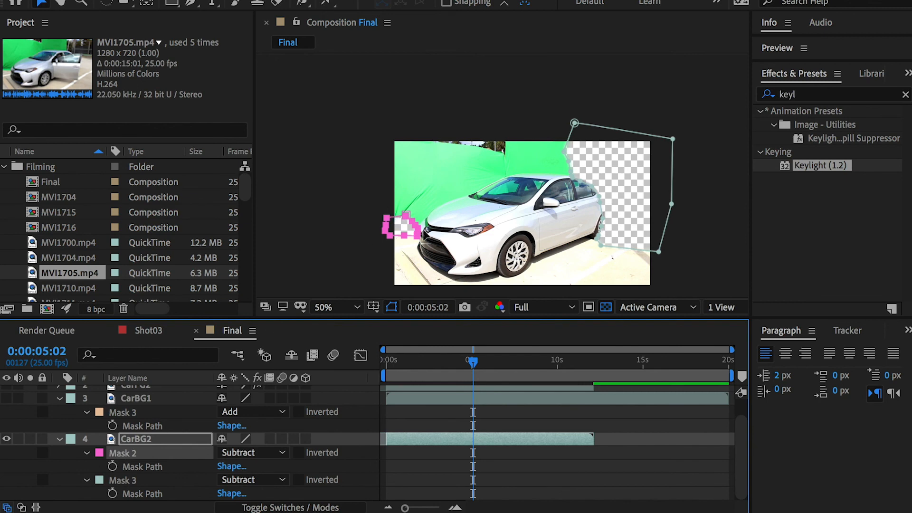
key(Delete)
click(127, 475)
Step: Go to 0:00:01:15 and set CarBG2's Mask 3 mode to Add
scroll(606, 195, up, 1)
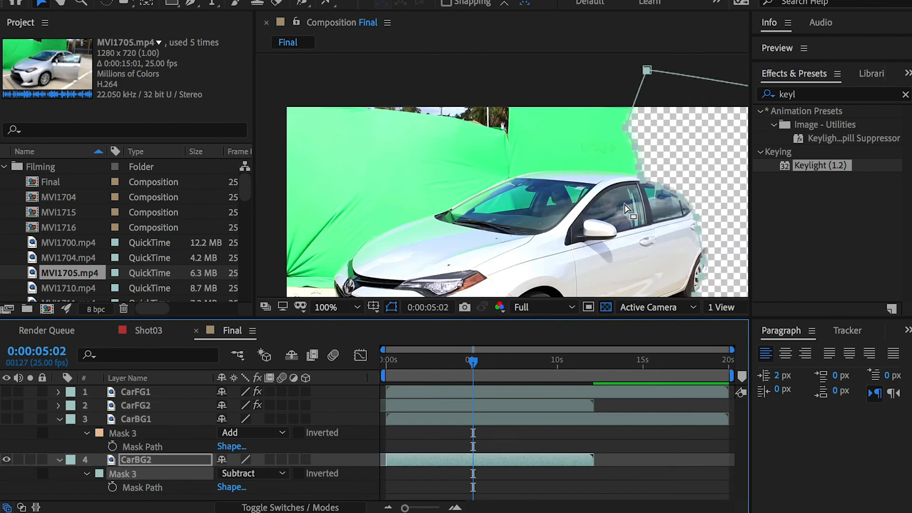
click(413, 360)
key(space)
drag(723, 233, 511, 198)
scroll(512, 201, down, 1)
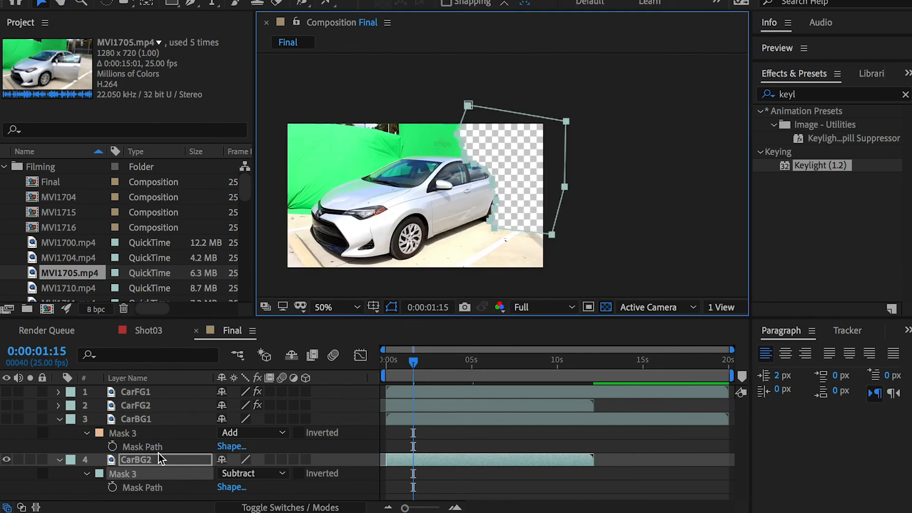
click(225, 482)
click(241, 502)
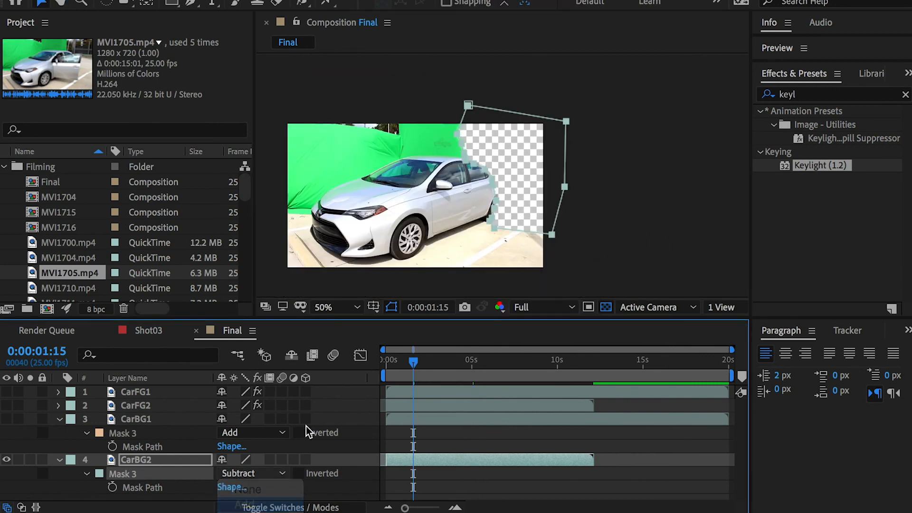
Step: Move CarBG2's Mask 3 points above the car's rear roof inward to exclude the strip of green screen beside the trees
scroll(523, 174, up, 2)
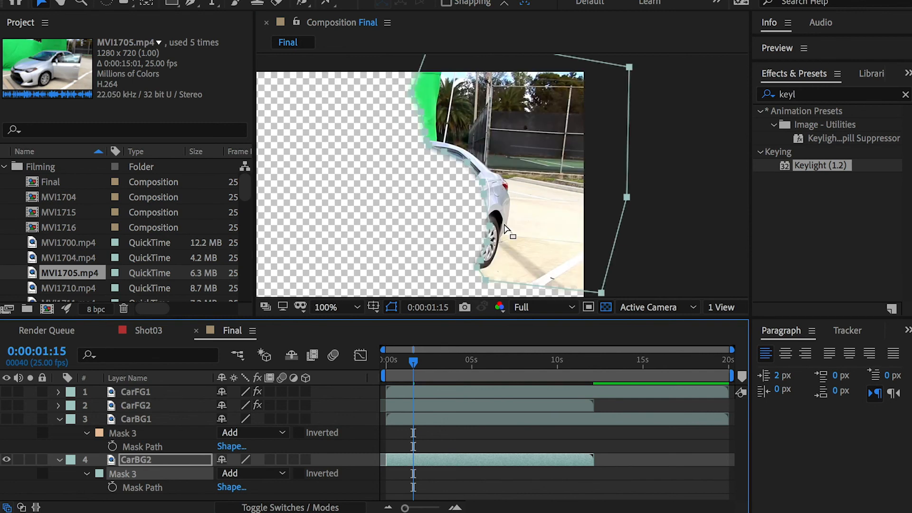
click(414, 91)
click(426, 91)
drag(414, 94, 438, 139)
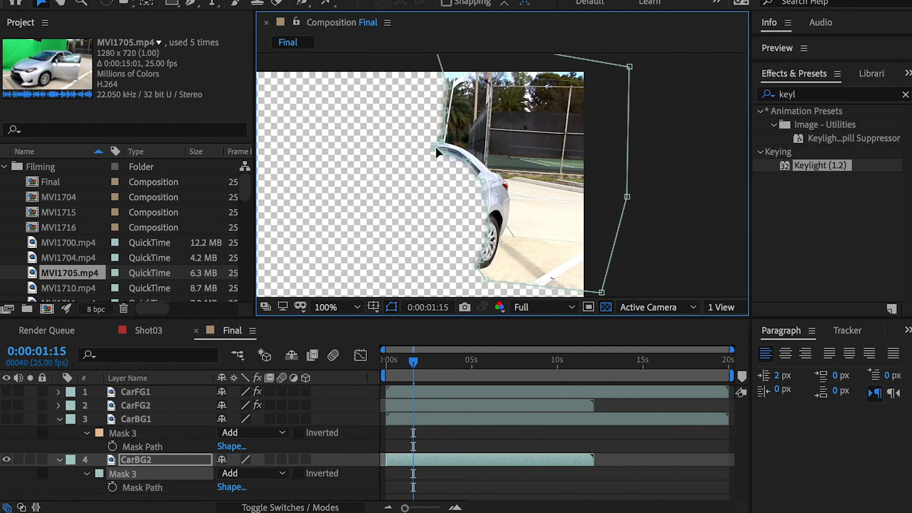
Step: Pull CarBG2's Mask 3 lower points down and outward to include more pavement around the rear wheel
scroll(542, 199, down, 5)
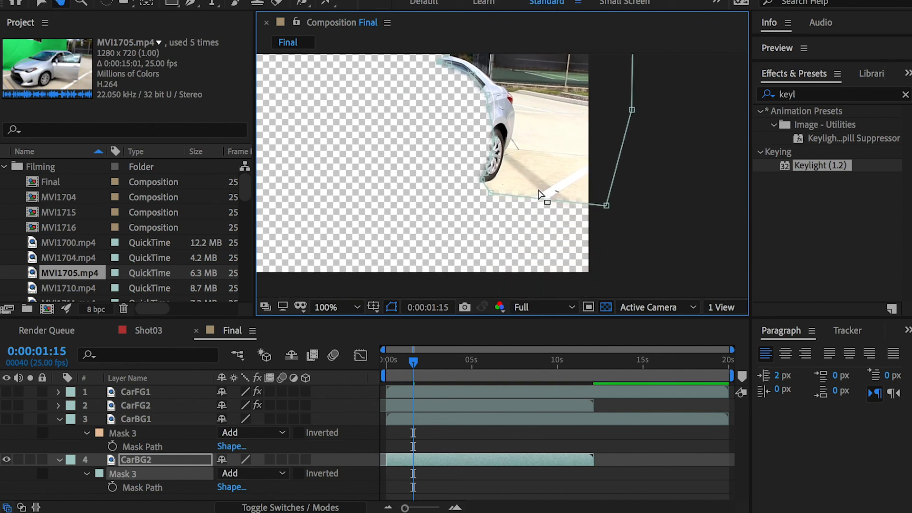
drag(606, 205, 601, 221)
key(comma)
key(period)
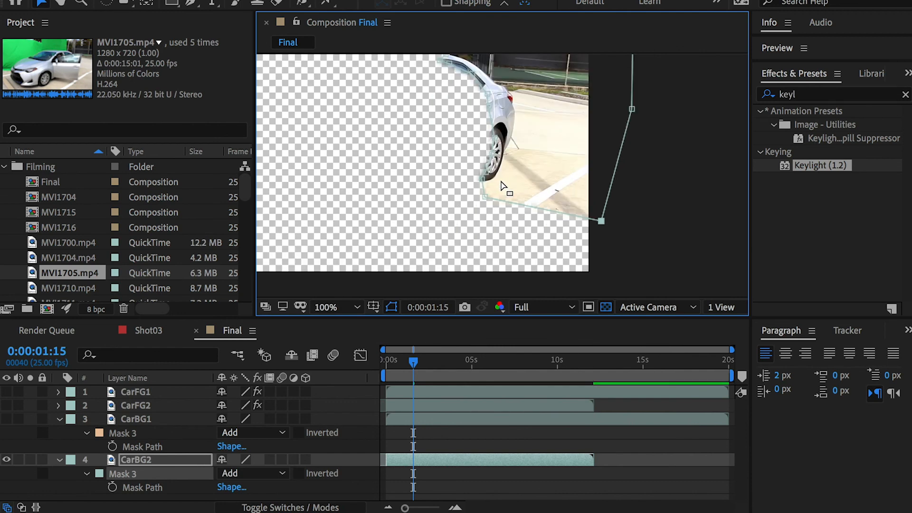
click(485, 194)
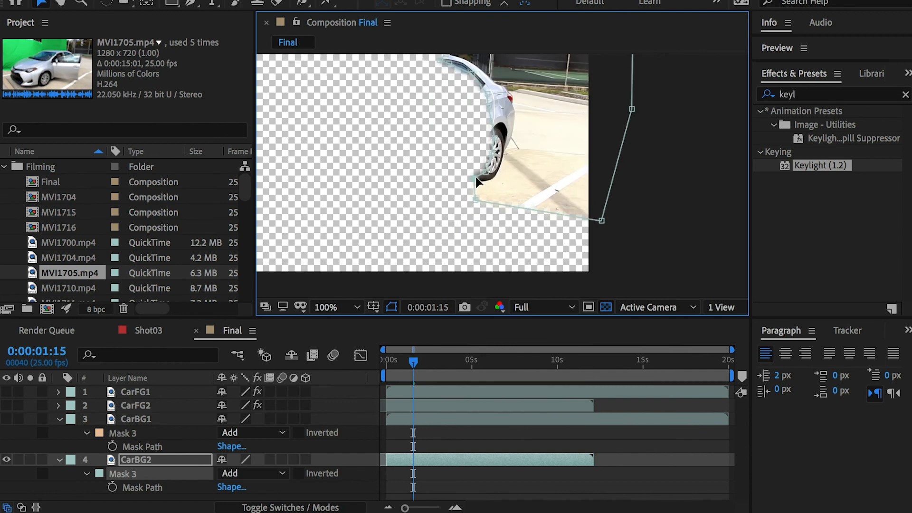
key(comma)
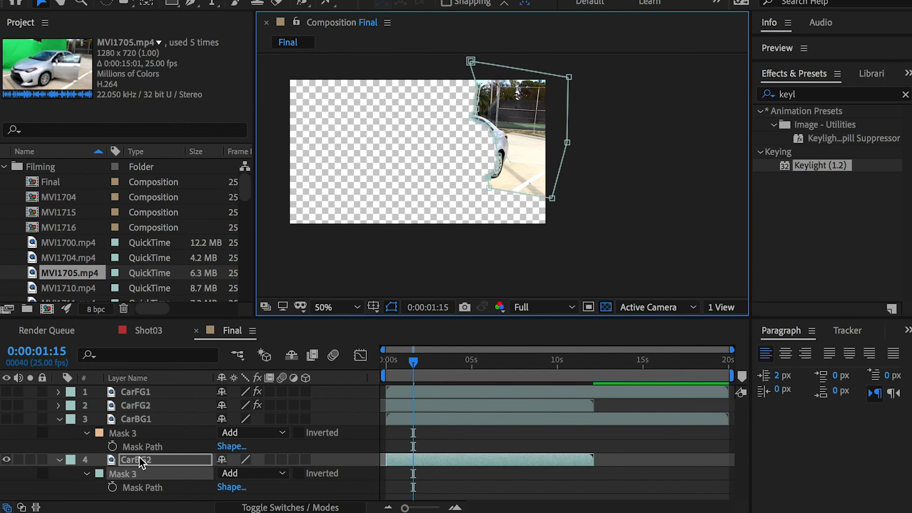
Step: Show CarBG1 and CarFG2 together with CarBG2
click(6, 419)
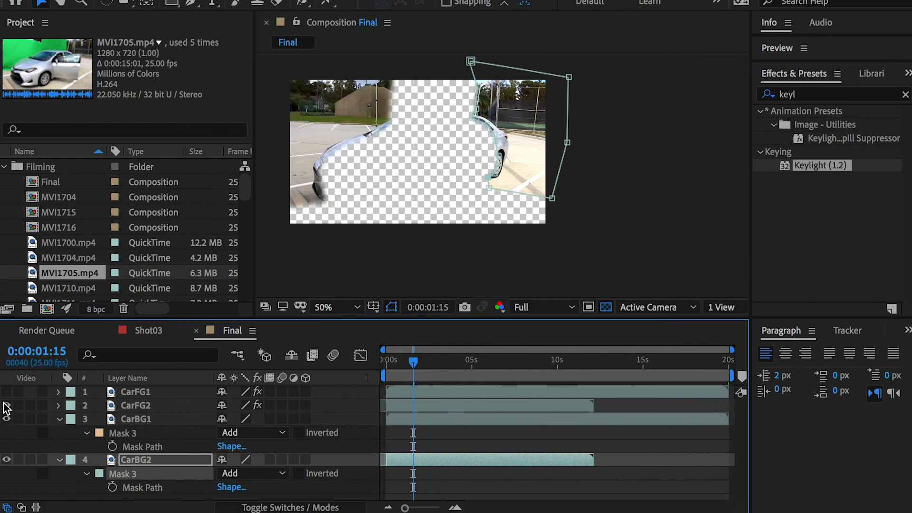
click(6, 405)
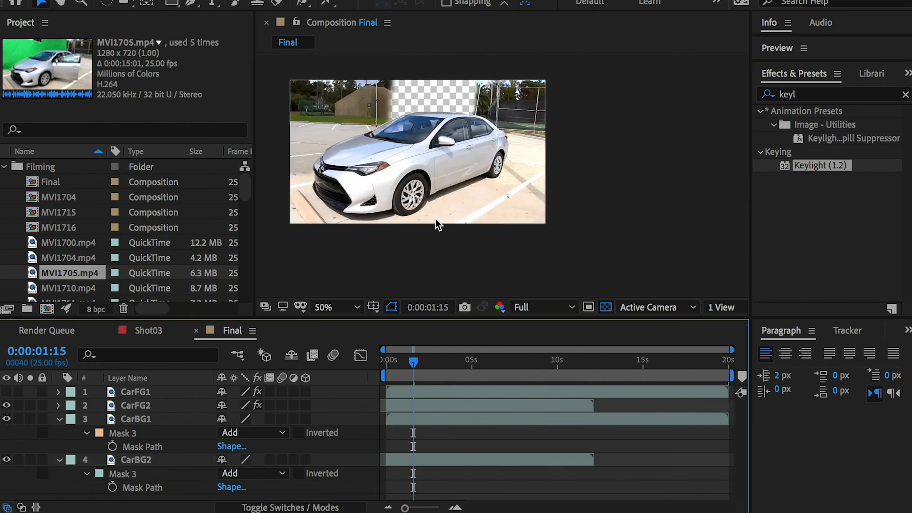
Step: Add Smoke01.mp4 from the VFX folder to Final as a layer between CarFG2 and CarBG1
click(146, 417)
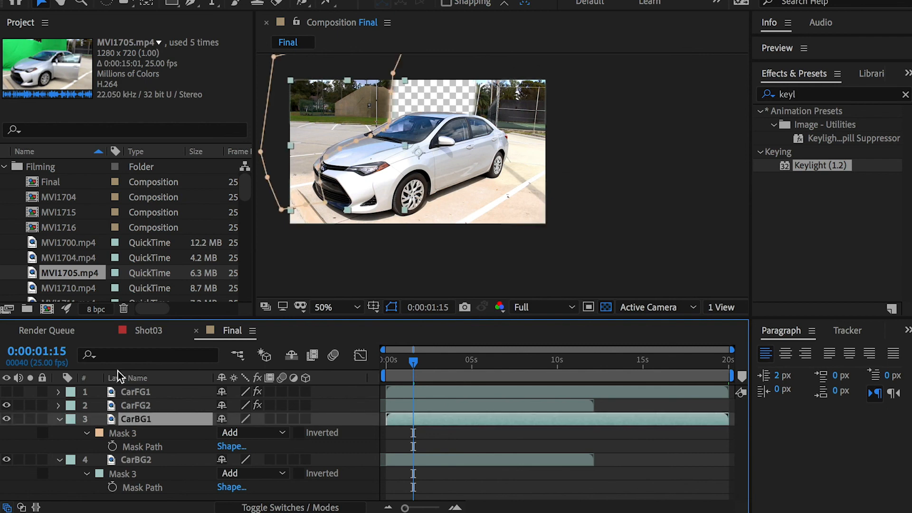
scroll(79, 263, down, 8)
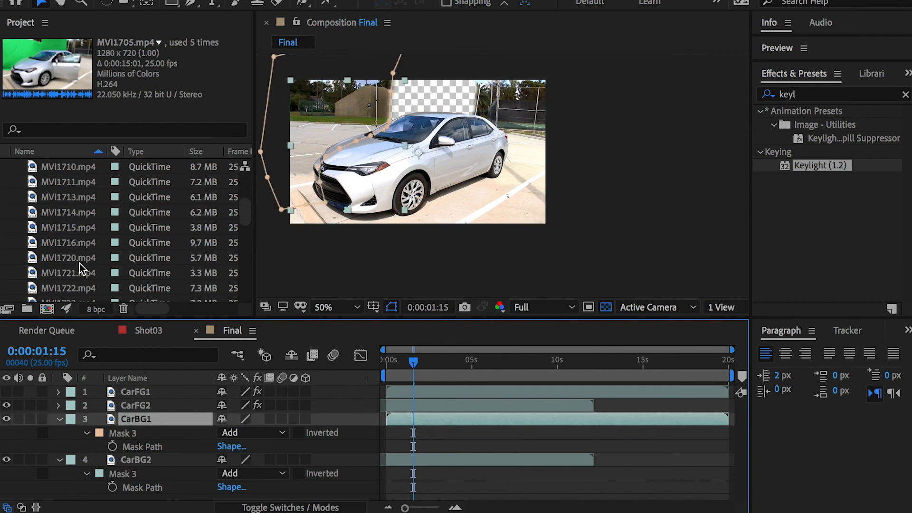
scroll(38, 256, down, 1)
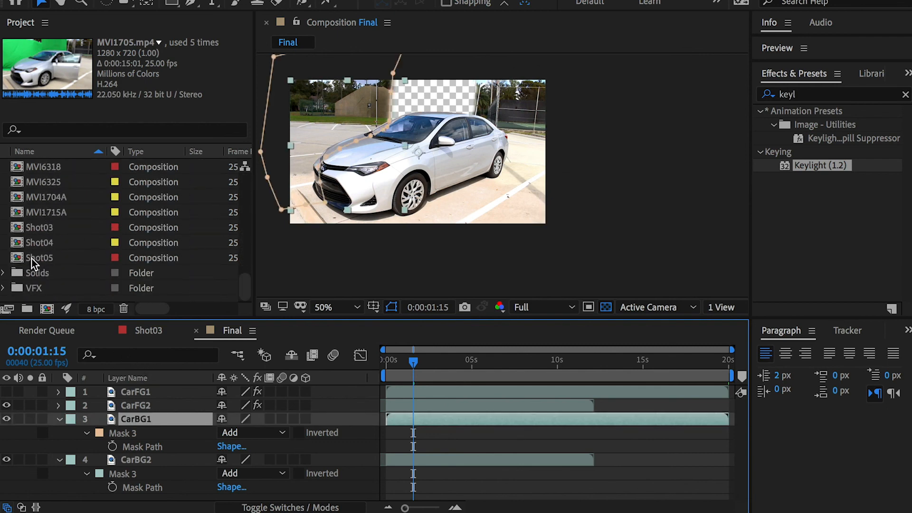
click(3, 285)
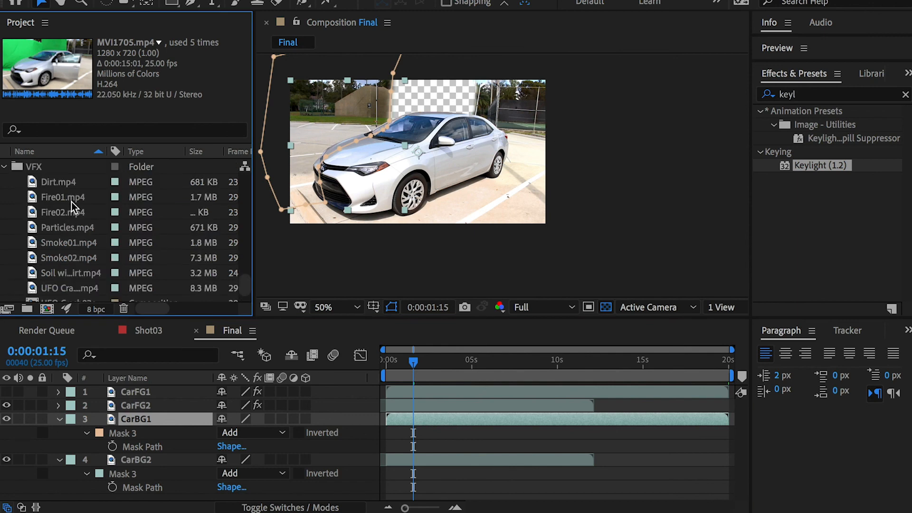
scroll(67, 251, down, 2)
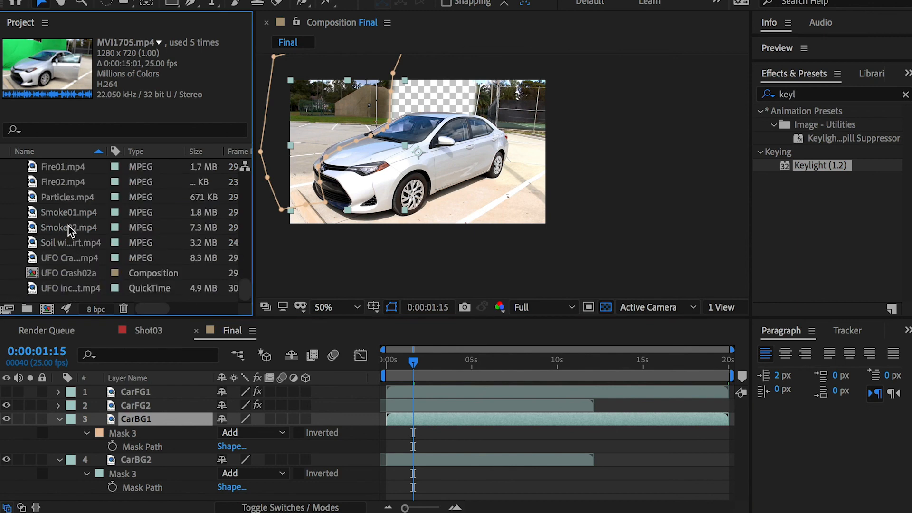
click(66, 227)
click(67, 212)
drag(62, 212, 151, 412)
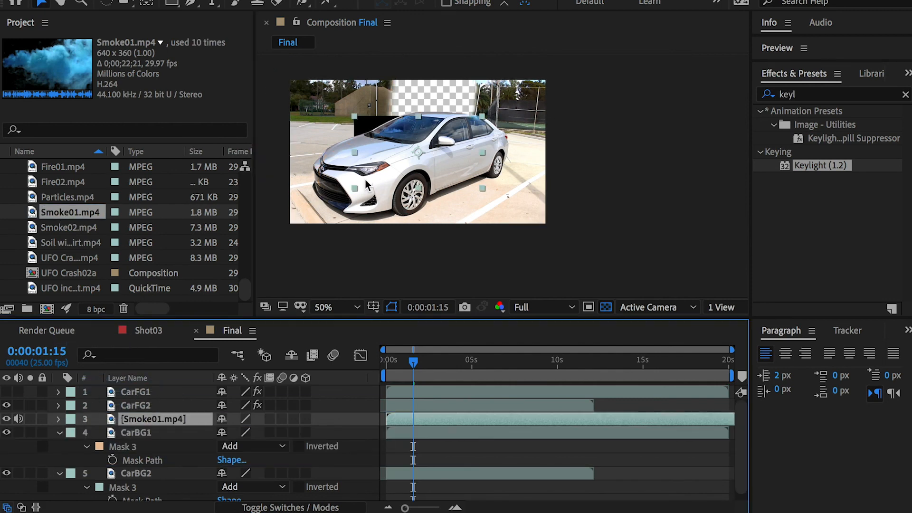
Step: Move the smoke clip up behind the car's rear roof and compare the shot with the smoke hidden and shown
drag(387, 124, 451, 101)
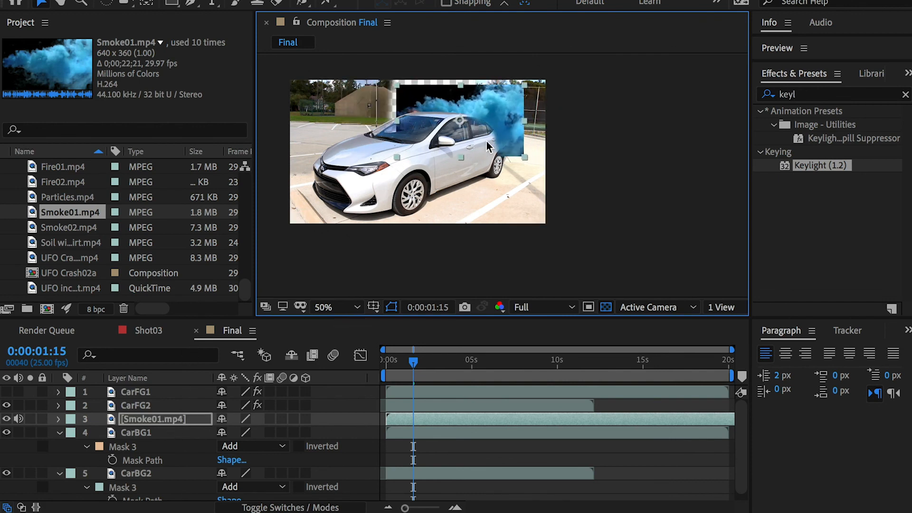
click(7, 420)
click(6, 420)
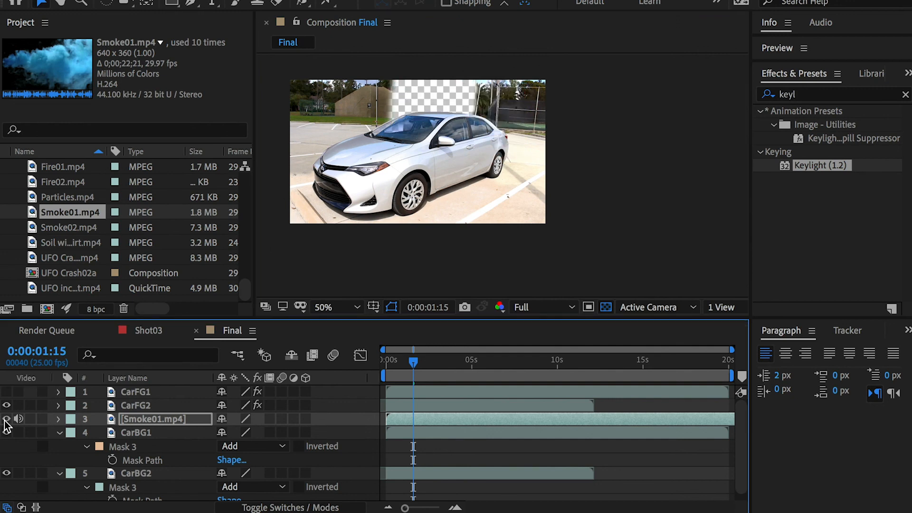
Step: Show CarFG1, try the smoke at another position behind the car, and delete the Smoke01 layer
click(6, 393)
click(189, 417)
drag(497, 108, 354, 95)
key(Delete)
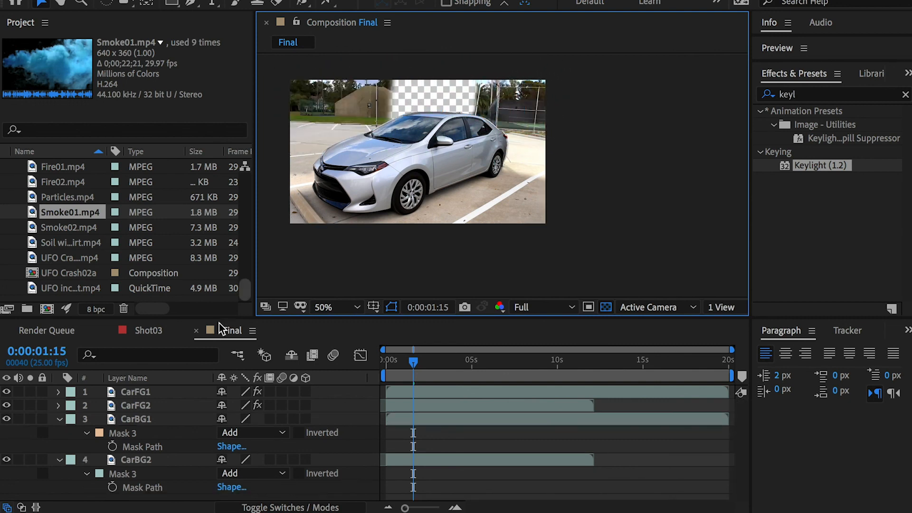
Step: Collapse the CarBG1 and CarBG2 layers and give CarFG1 and CarFG2 the Yellow label
click(58, 459)
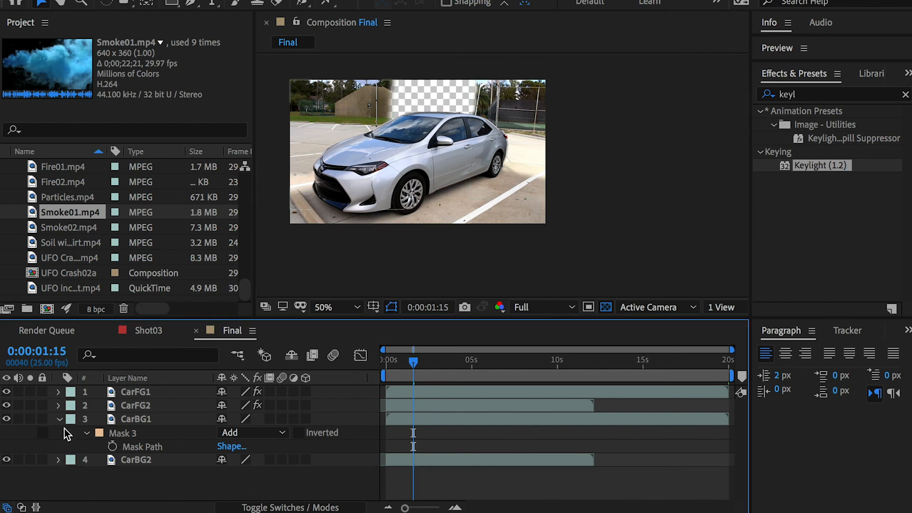
click(58, 419)
click(132, 406)
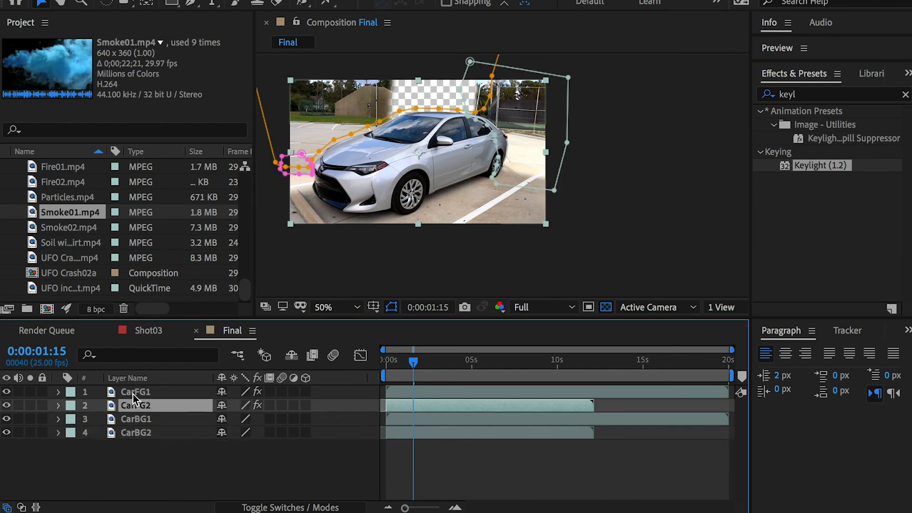
shift+click(133, 393)
click(69, 393)
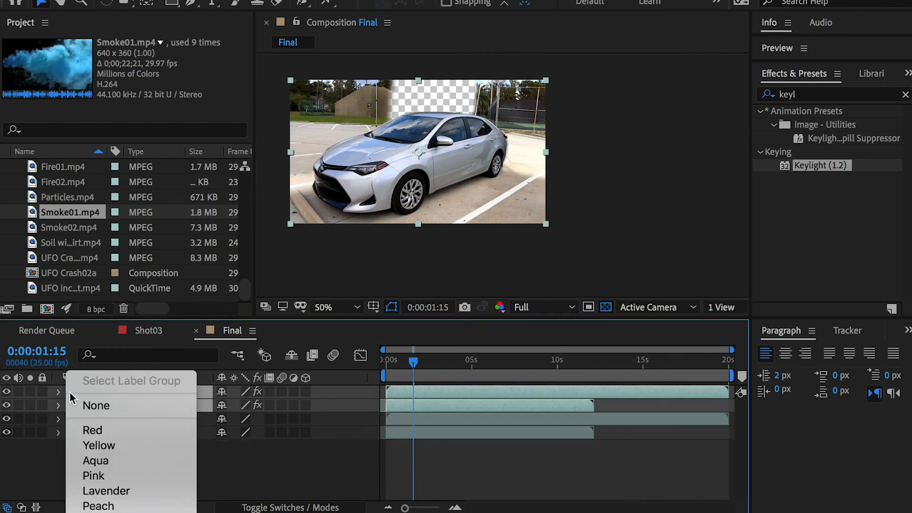
click(95, 445)
Step: Give CarBG1 and CarBG2 a purple label
click(133, 422)
shift+click(132, 434)
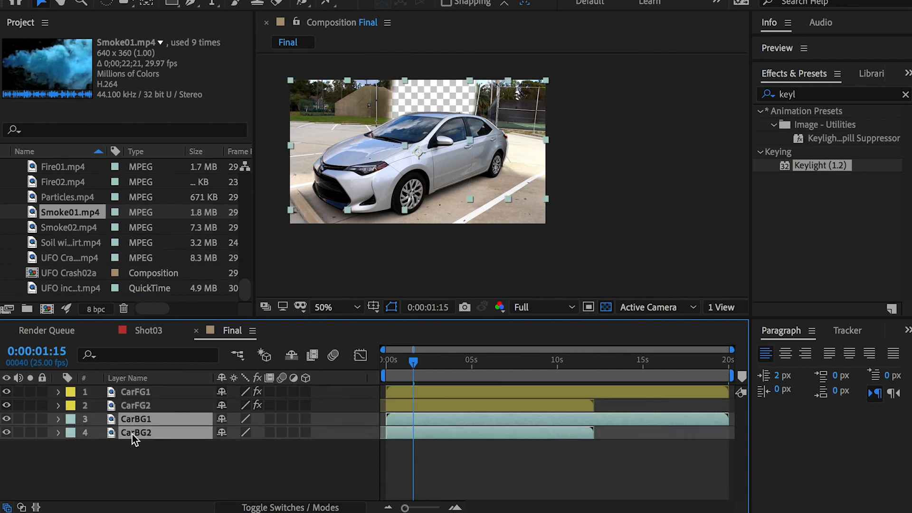
click(70, 432)
click(107, 492)
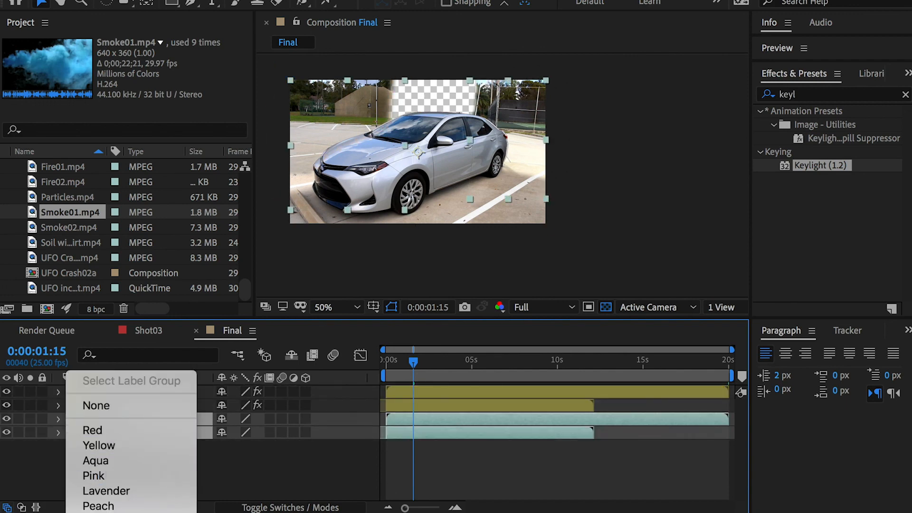
click(100, 512)
click(114, 456)
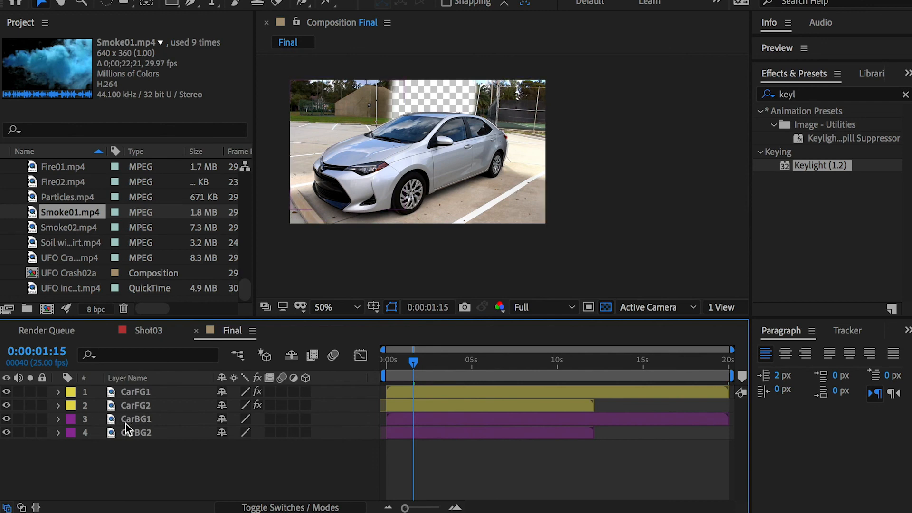
Step: Look through the project's VFX clips, footage and Images folder and preview the thumbnails of the building stills
scroll(81, 235, up, 5)
scroll(76, 238, down, 2)
scroll(41, 224, down, 6)
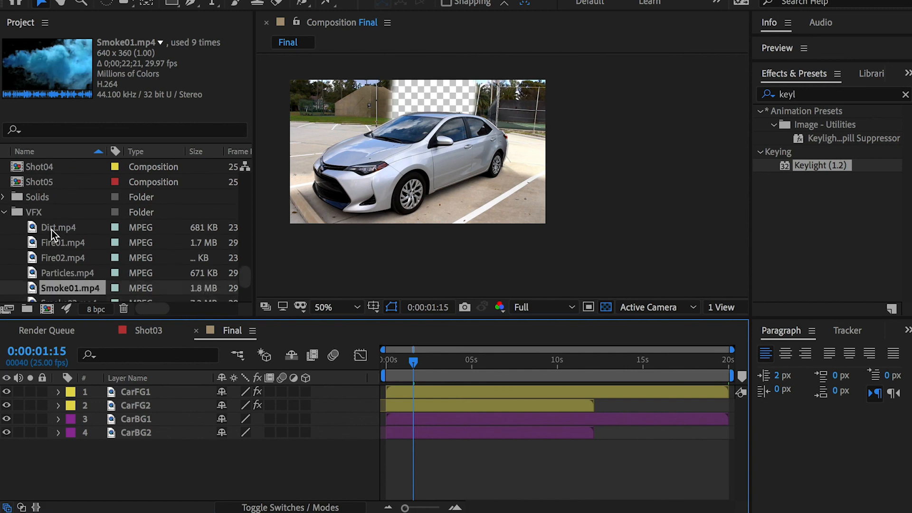
scroll(39, 227, up, 10)
scroll(40, 222, up, 4)
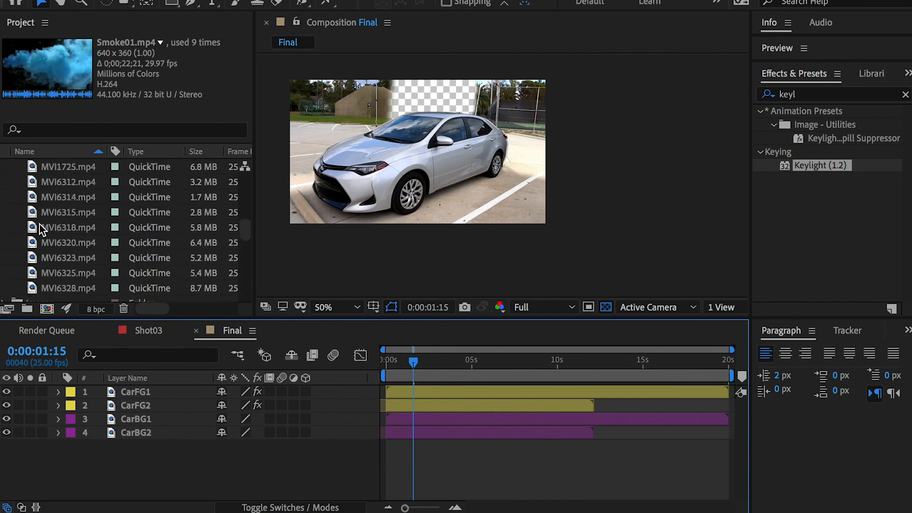
scroll(38, 225, down, 6)
click(3, 227)
scroll(50, 226, down, 4)
click(62, 184)
click(60, 197)
click(60, 212)
click(61, 228)
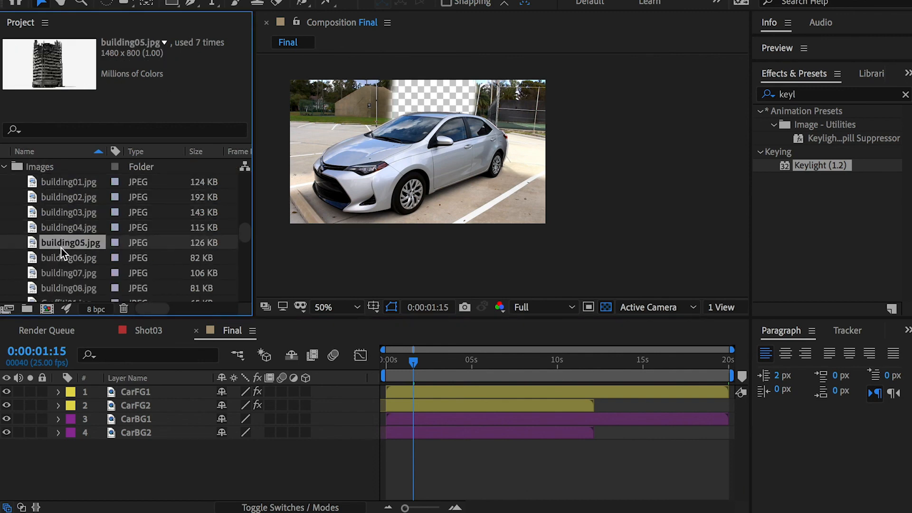
Step: View the building stills from building01.jpg to building06.jpg at full size and return to building05.jpg
double_click(58, 181)
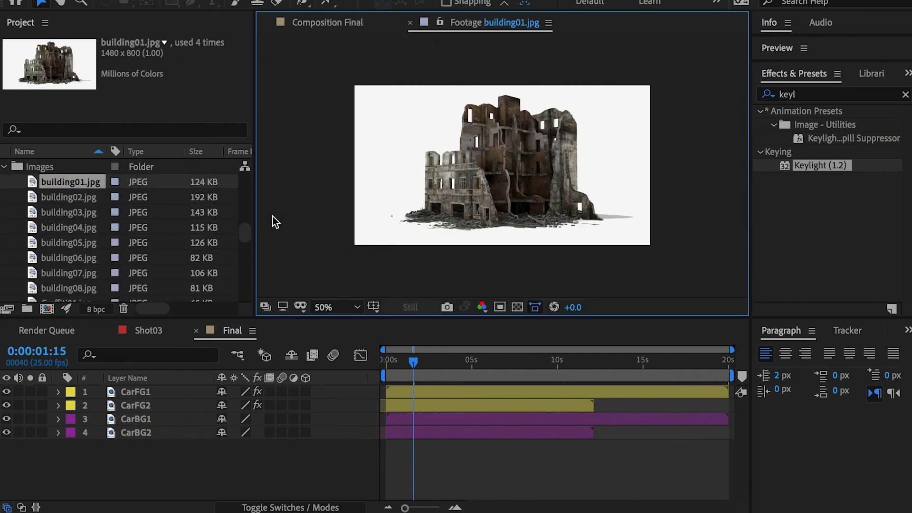
double_click(72, 196)
double_click(71, 213)
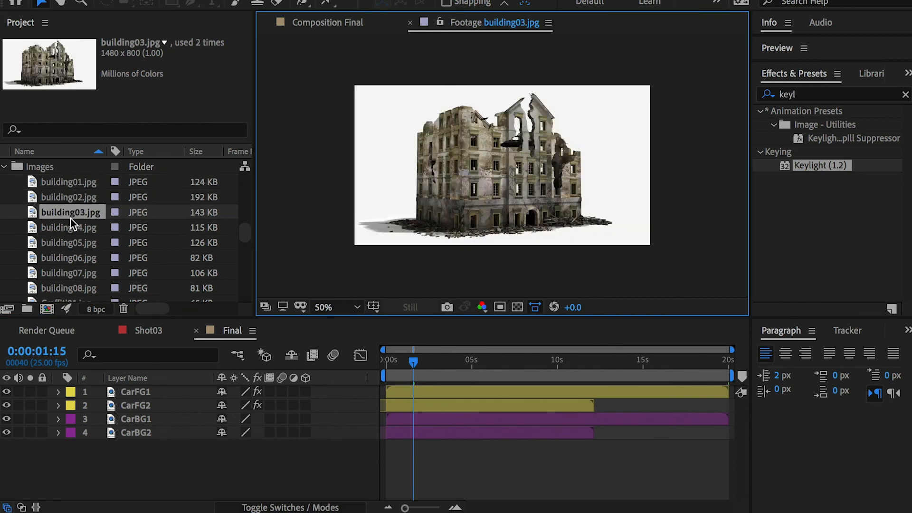
double_click(68, 227)
double_click(68, 244)
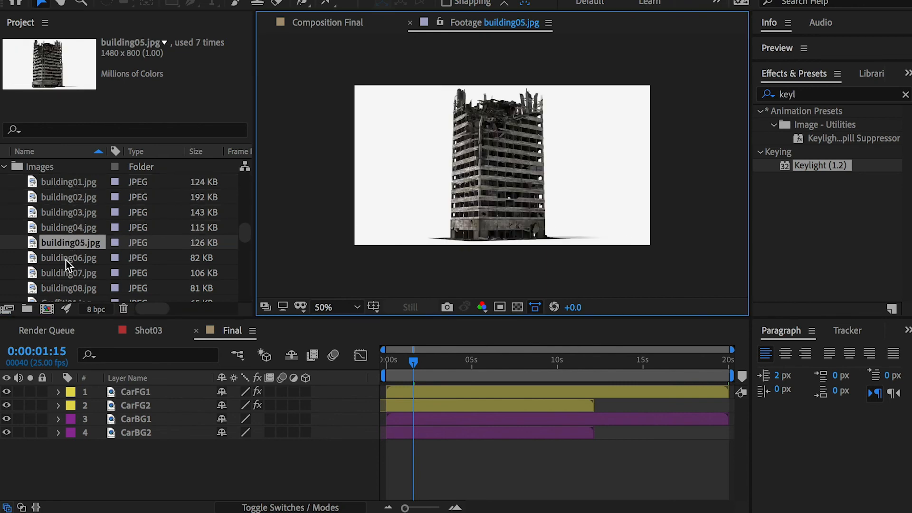
double_click(68, 258)
double_click(66, 242)
Step: Place building05.jpg between CarFG2 and CarBG1 in Final, solo it and position the tower near the middle of the frame
drag(58, 247, 135, 412)
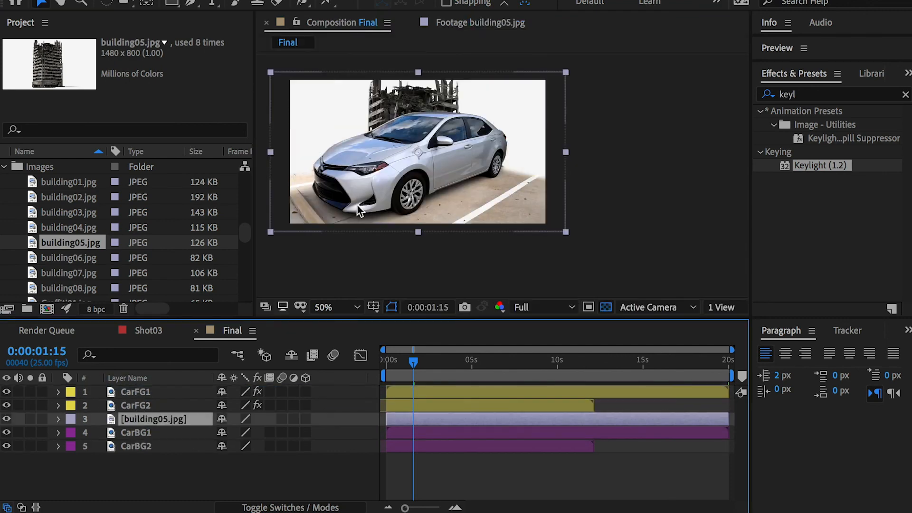
drag(407, 74, 455, 113)
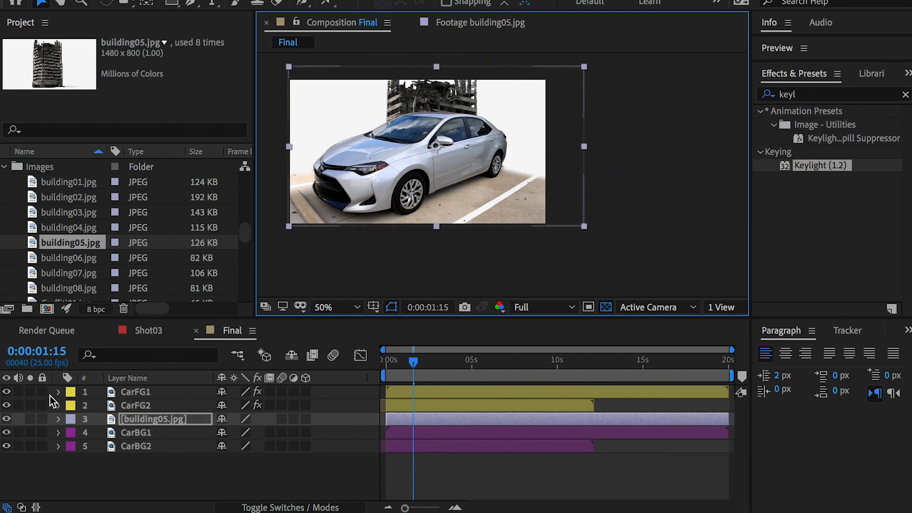
click(30, 419)
drag(447, 153, 428, 175)
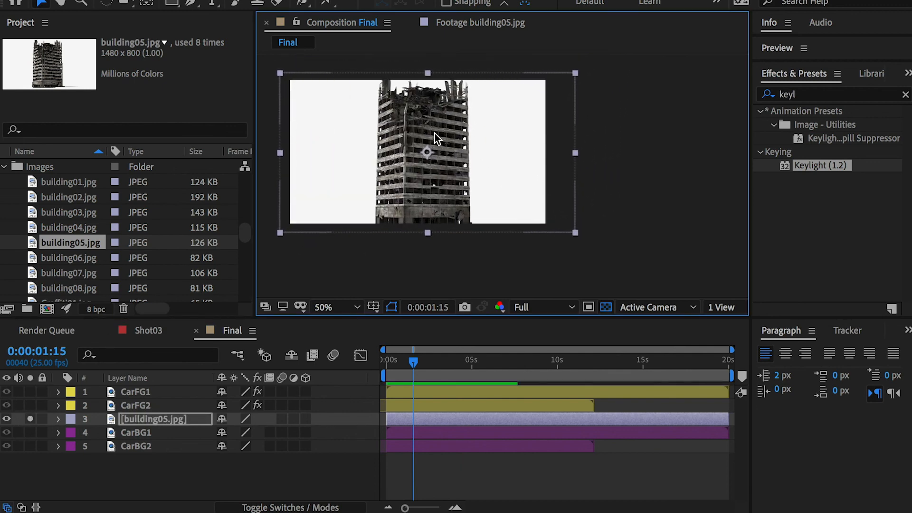
drag(406, 123, 406, 121)
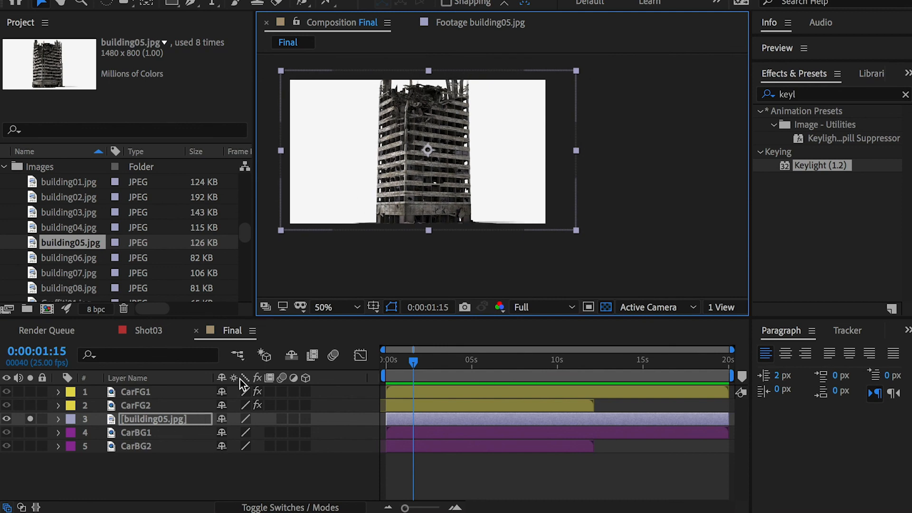
Step: Apply Color Range to building05.jpg and sample the white background beside the building as the key colour
click(818, 94)
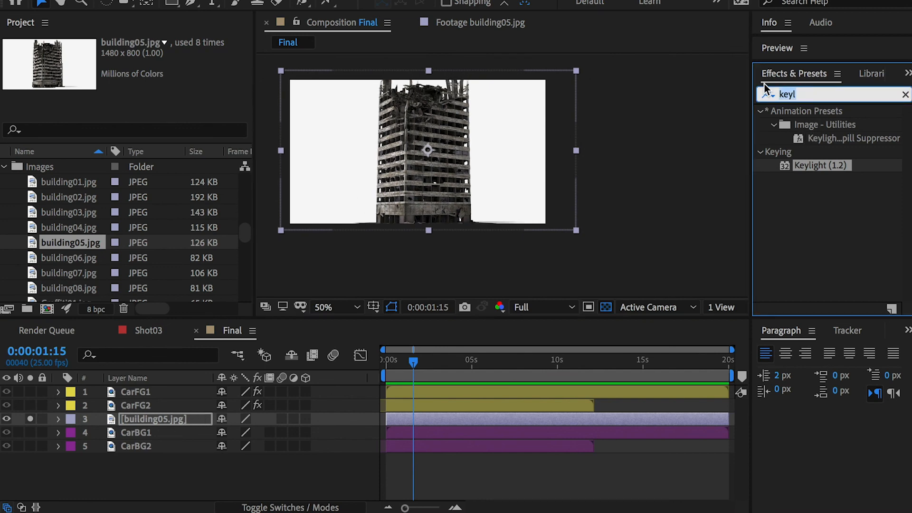
text(color r)
drag(814, 126, 180, 419)
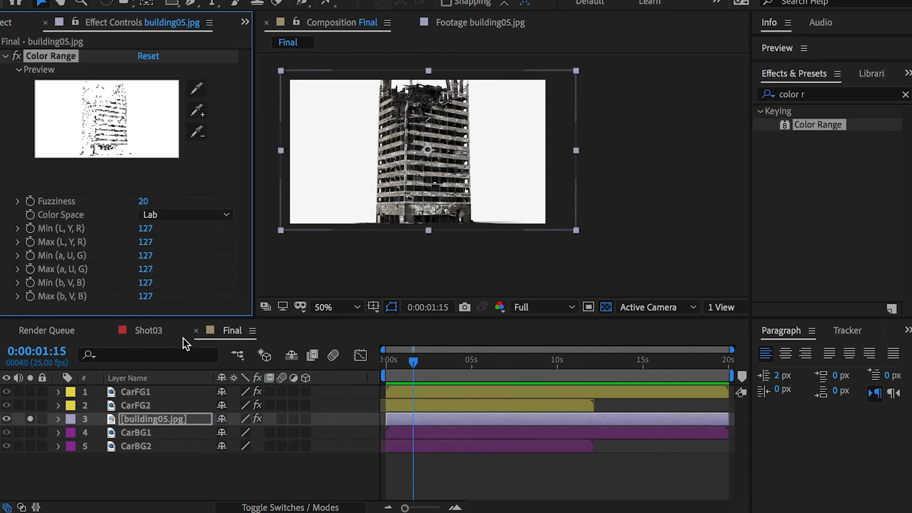
click(196, 88)
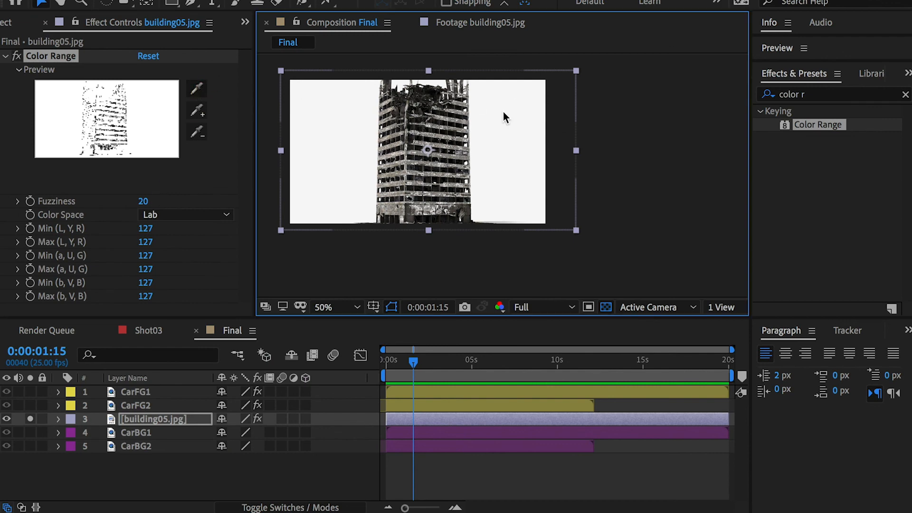
click(504, 111)
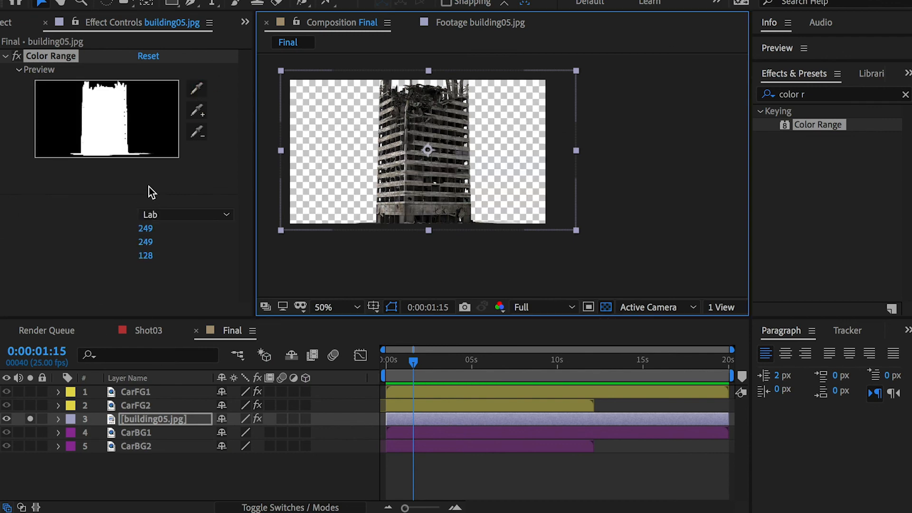
Step: Set the Color Range Fuzziness on building05.jpg to 34
click(139, 415)
click(137, 406)
click(136, 415)
mouse_move(148, 206)
mouse_down()
mouse_move(139, 201)
mouse_move(148, 199)
mouse_up()
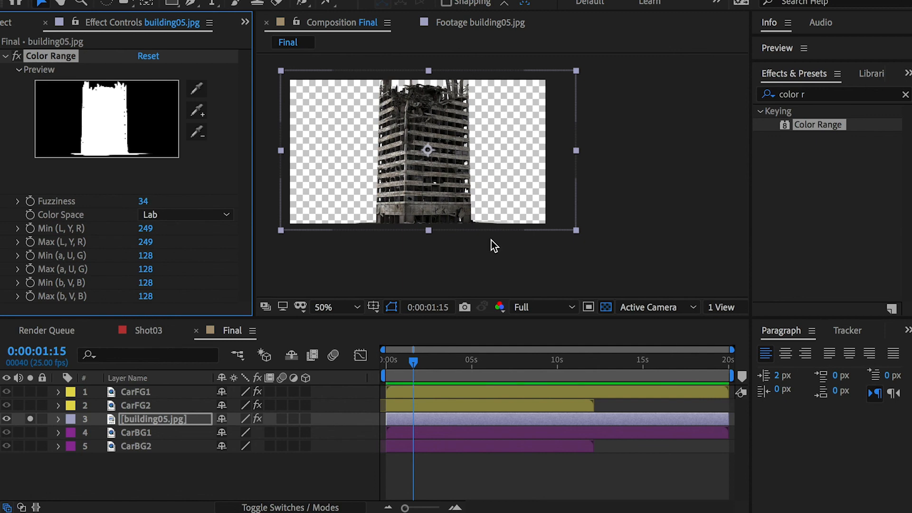
Step: Compare the keyed building against black and against the transparency grid, nudging it slightly to inspect its edges
click(605, 308)
click(605, 308)
click(606, 308)
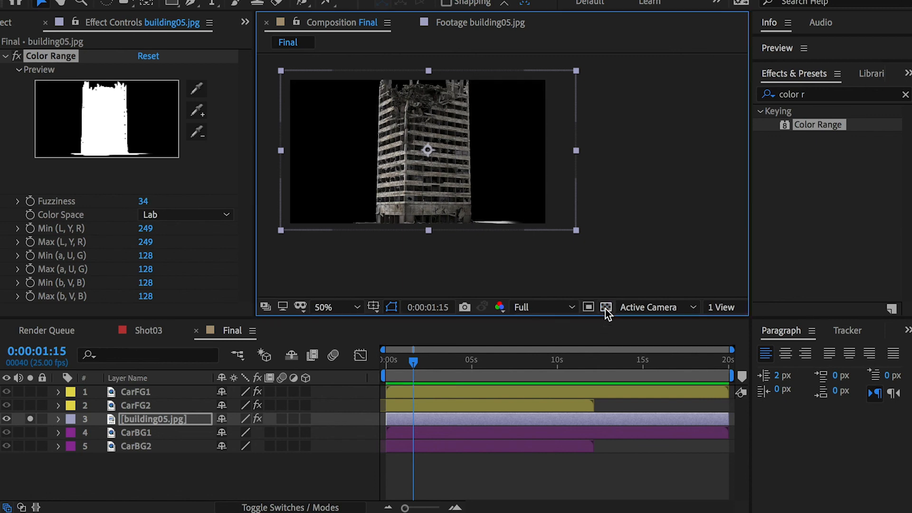
mouse_move(493, 188)
mouse_down()
mouse_move(499, 157)
mouse_move(495, 186)
mouse_up()
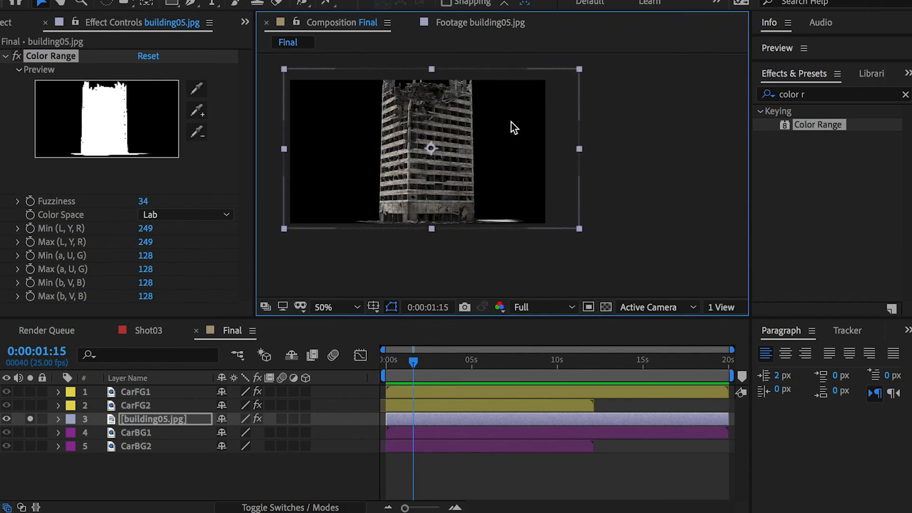
click(607, 307)
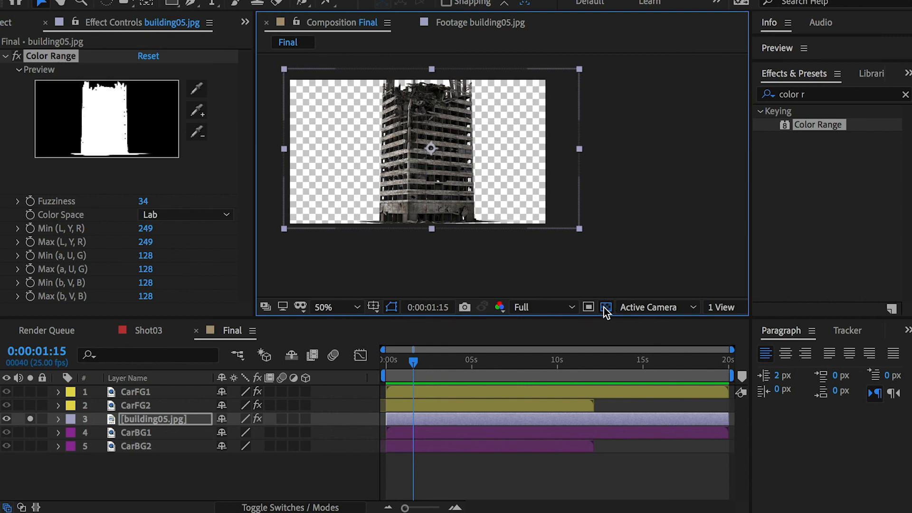
click(607, 307)
click(607, 307)
click(606, 308)
click(607, 308)
click(607, 308)
click(606, 307)
Step: Turn off the solo on building05.jpg and move the building up behind the car's roof
click(30, 419)
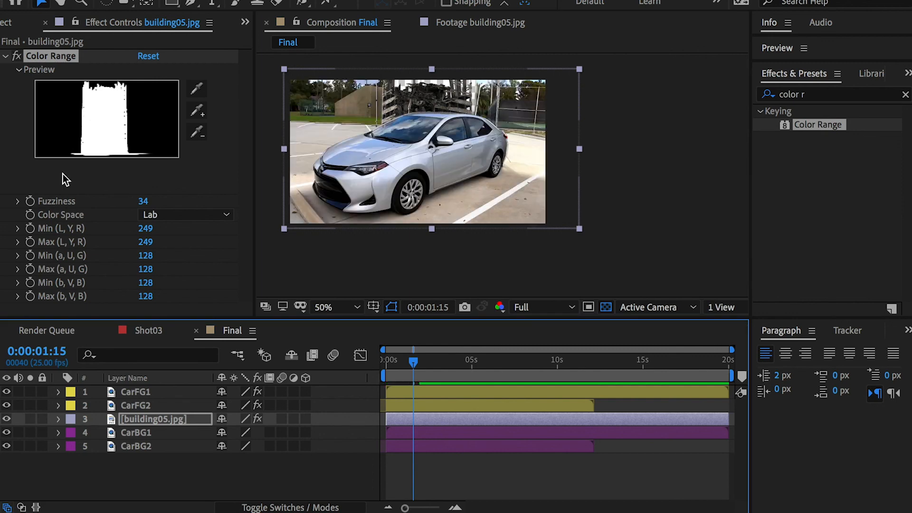
click(44, 23)
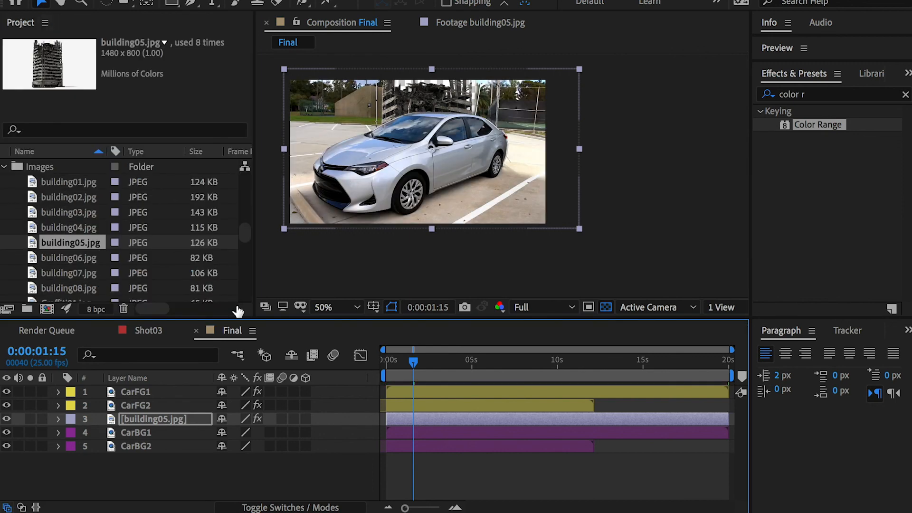
click(164, 418)
drag(417, 90, 421, 65)
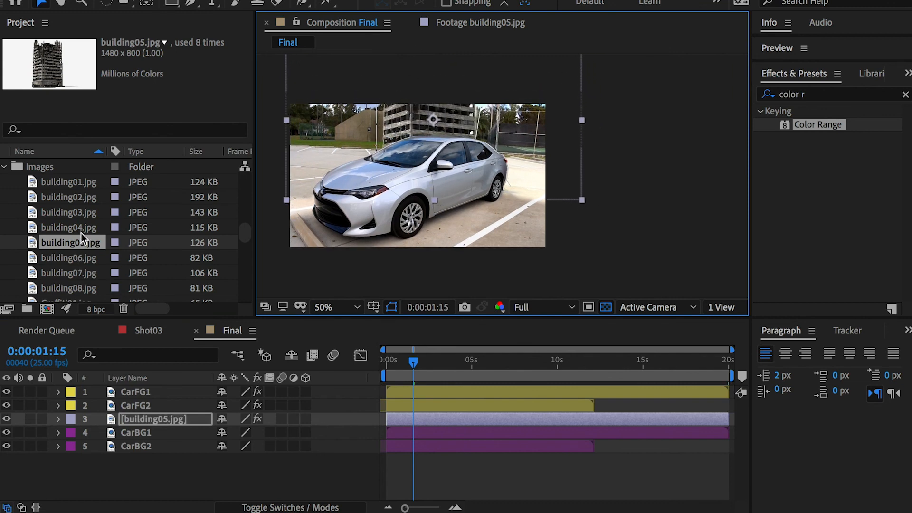
Step: Add building07.jpg above building05.jpg and copy the Color Range effect from building05.jpg onto it
click(81, 259)
drag(76, 270, 162, 417)
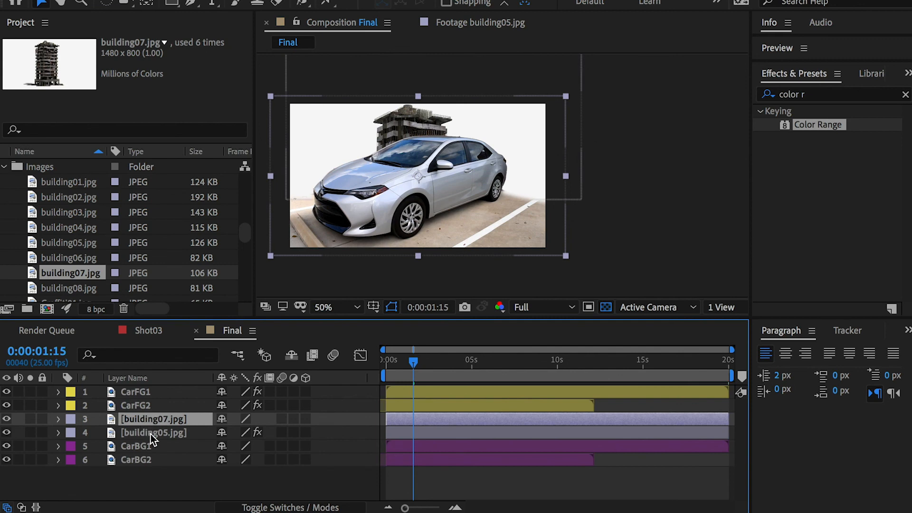
key(e)
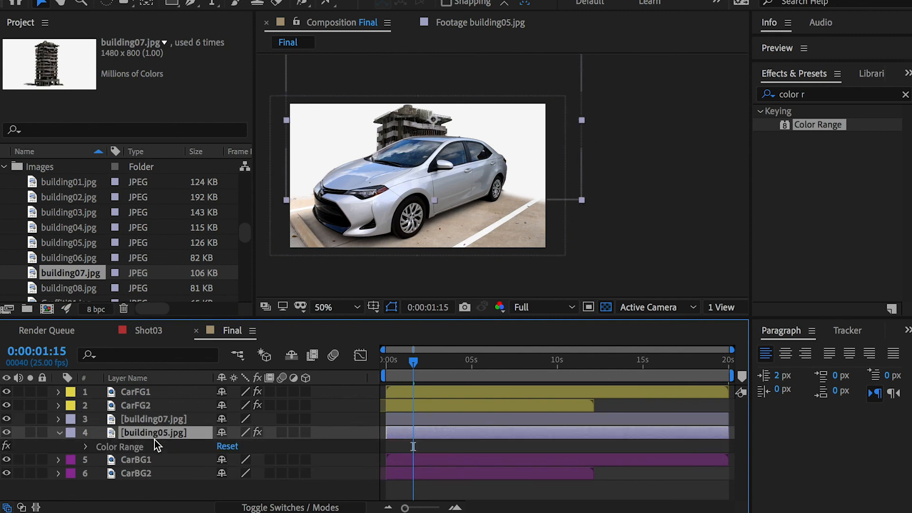
click(138, 420)
key(ctrl+v)
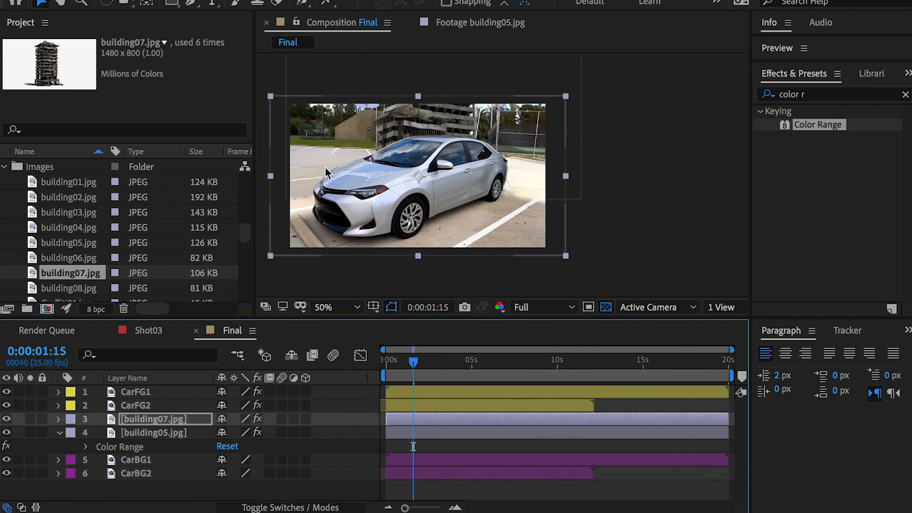
Step: Scale building07.jpg to 137% and position it behind the car's hood at the frame's left edge
drag(431, 120, 345, 120)
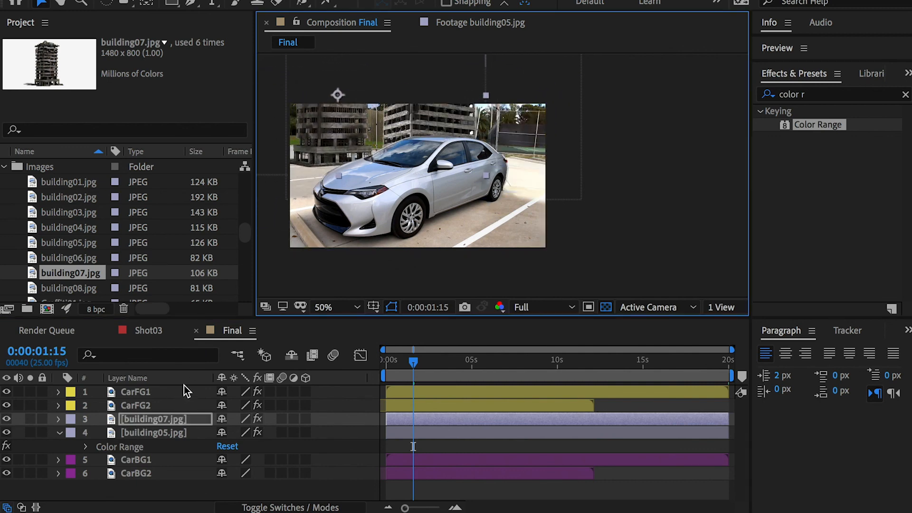
key(s)
drag(247, 434, 265, 434)
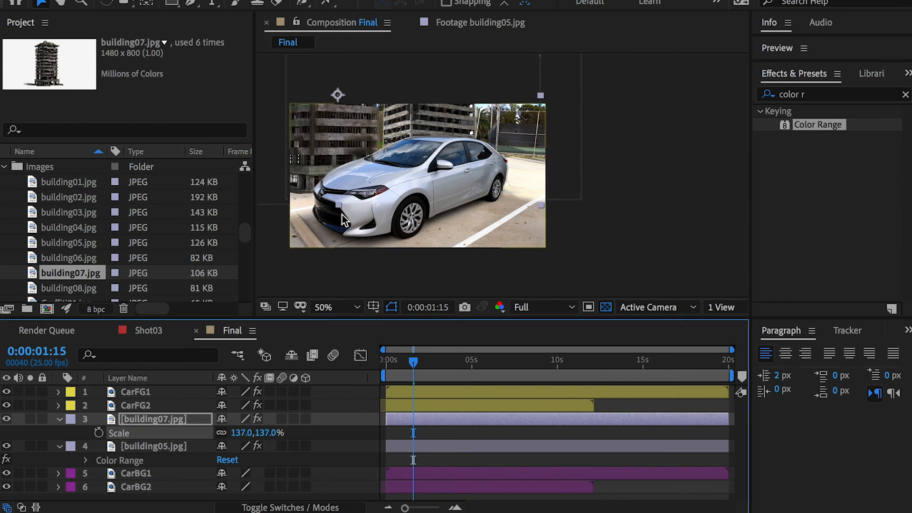
drag(363, 131, 327, 129)
Step: Move building05.jpg further up behind the car and select both building layers
click(164, 445)
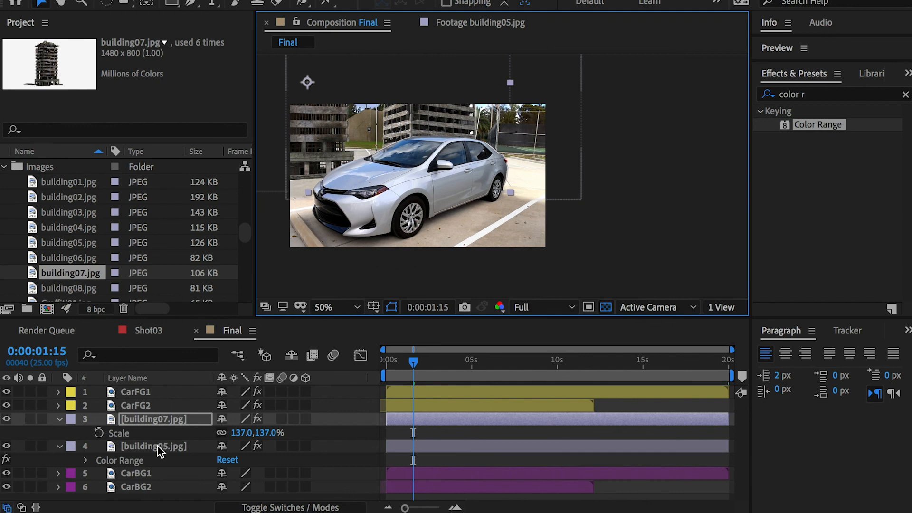
drag(416, 146, 418, 126)
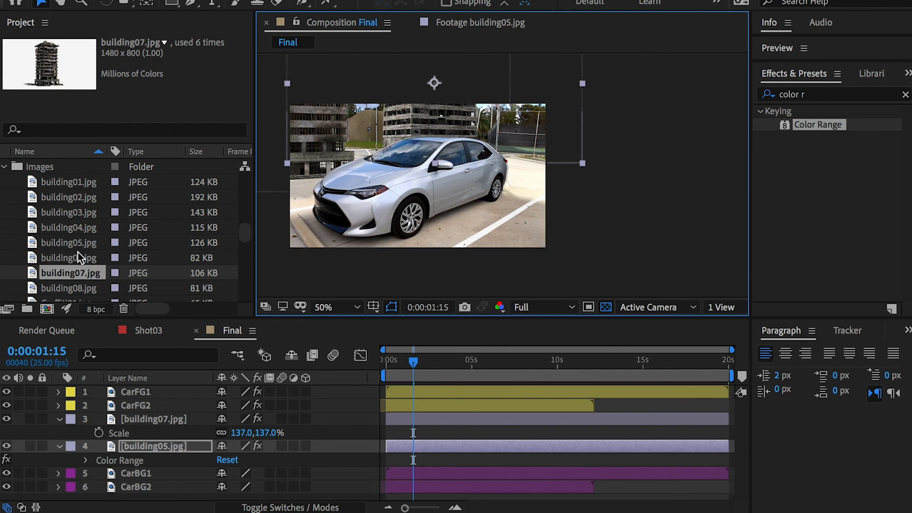
shift+click(145, 419)
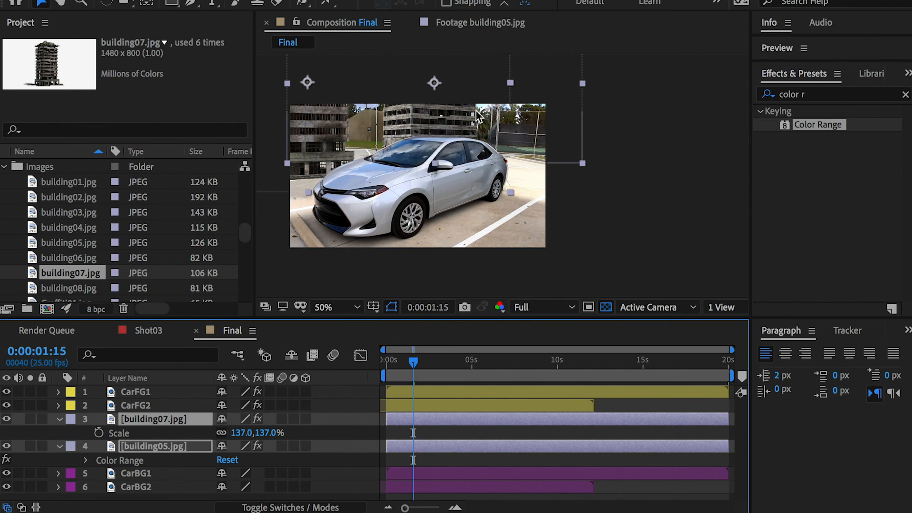
Step: Search the project for "fire", add Fire01.mp4 between CarFG2 and building07.jpg and move it in front of the building07 tower
click(67, 129)
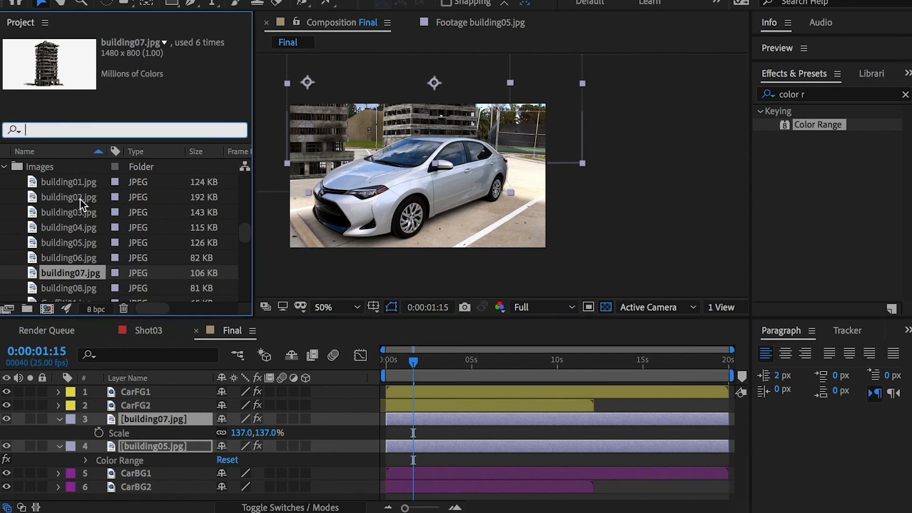
text(fire)
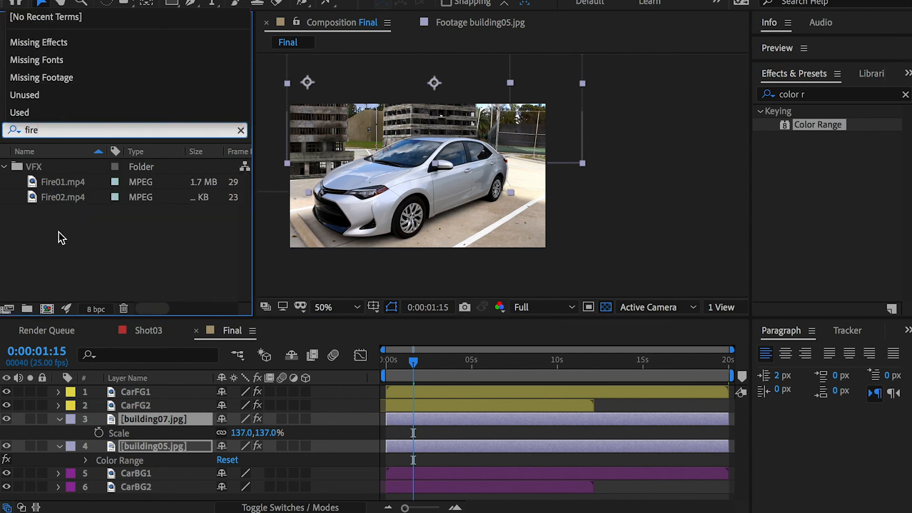
click(54, 183)
click(61, 195)
click(62, 181)
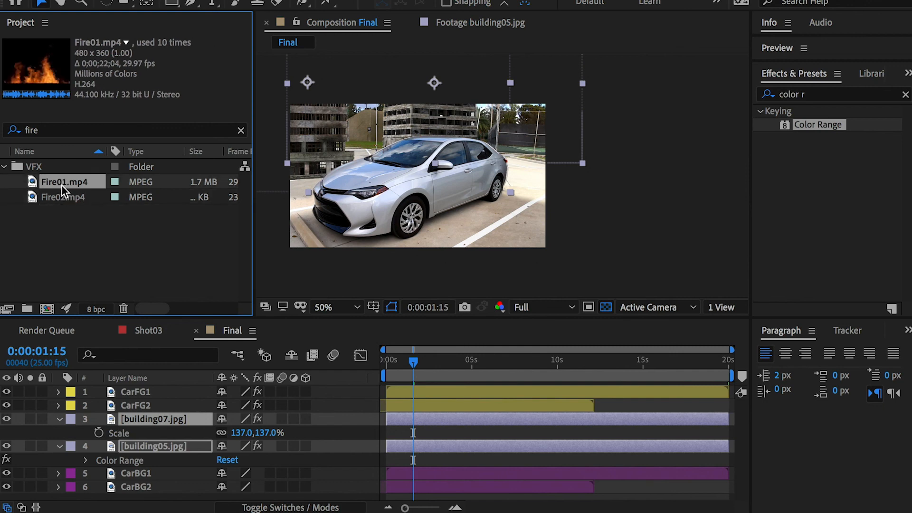
drag(108, 357, 125, 414)
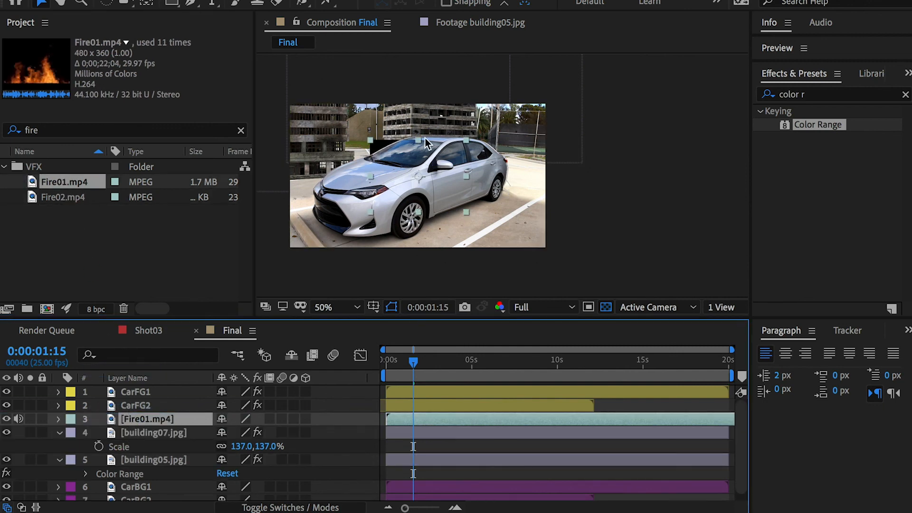
click(356, 139)
drag(355, 139, 314, 131)
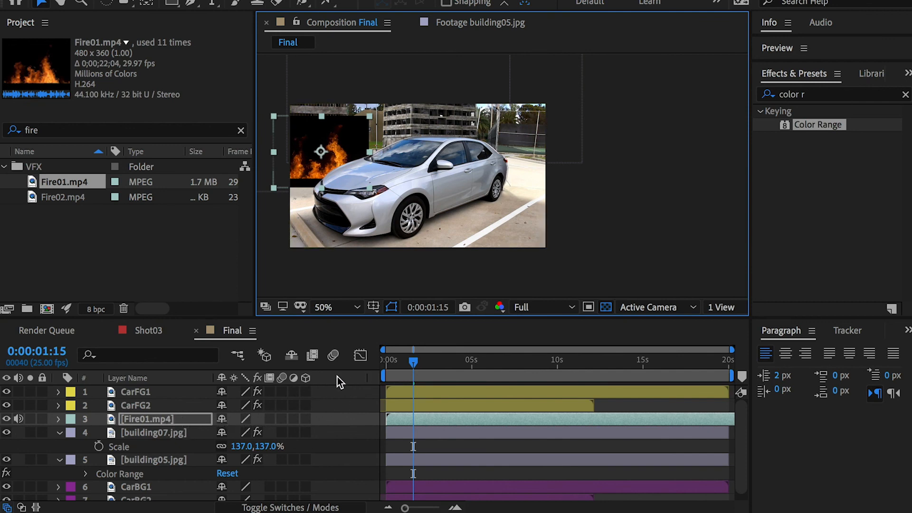
Step: Show the layer blending modes, set Fire01.mp4 to Screen and nudge it slightly down and left in front of the tower
right_click(175, 378)
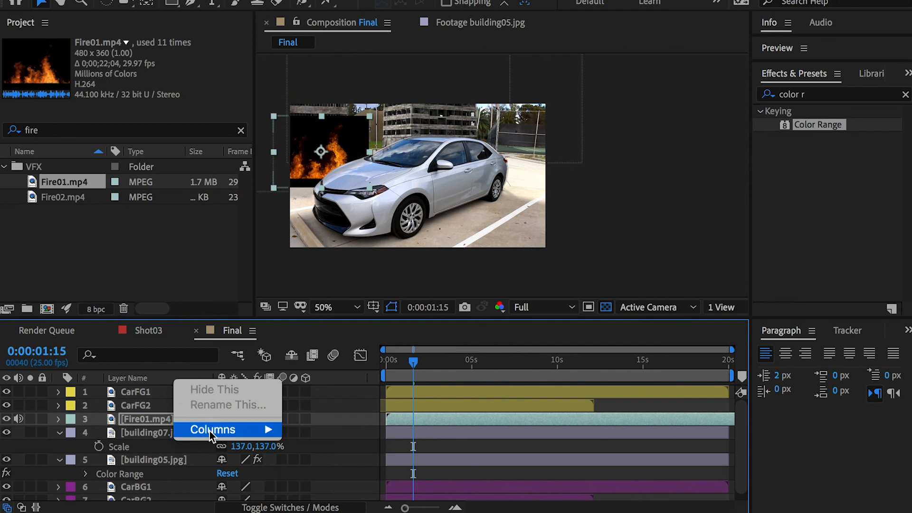
mouse_move(209, 432)
click(314, 512)
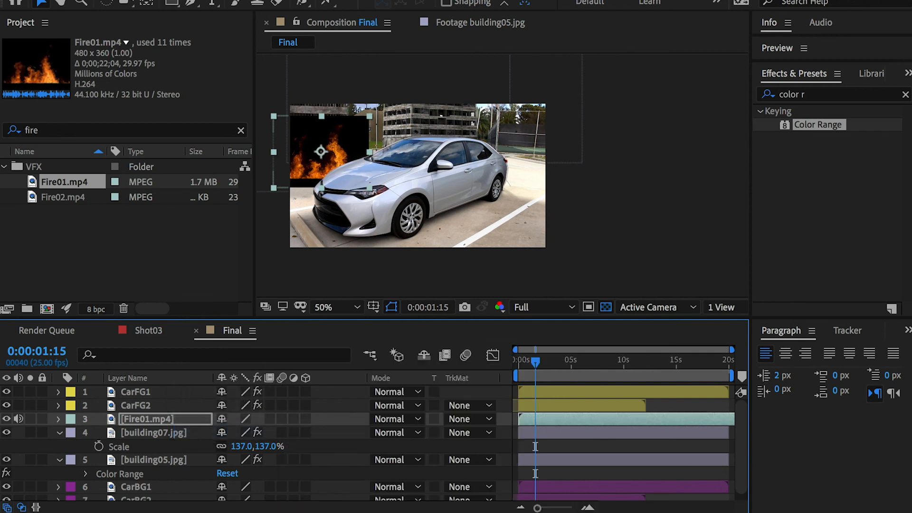
click(390, 418)
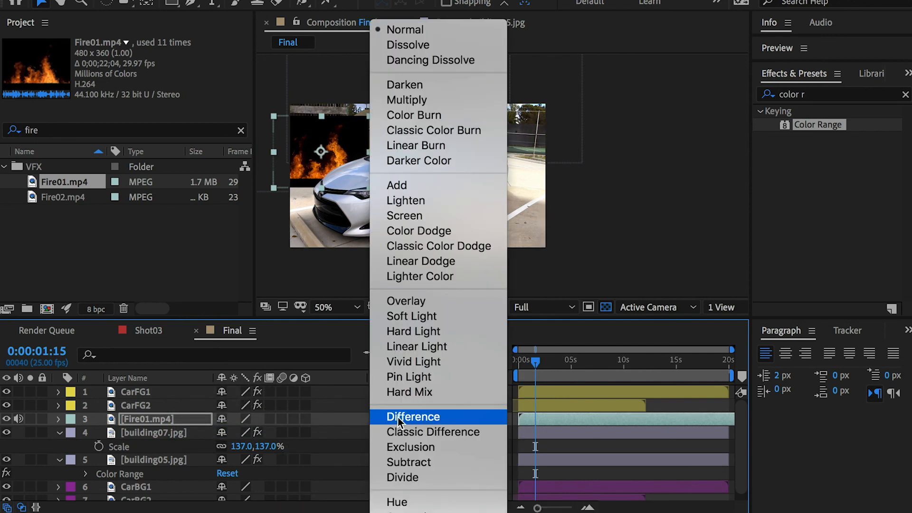
click(398, 213)
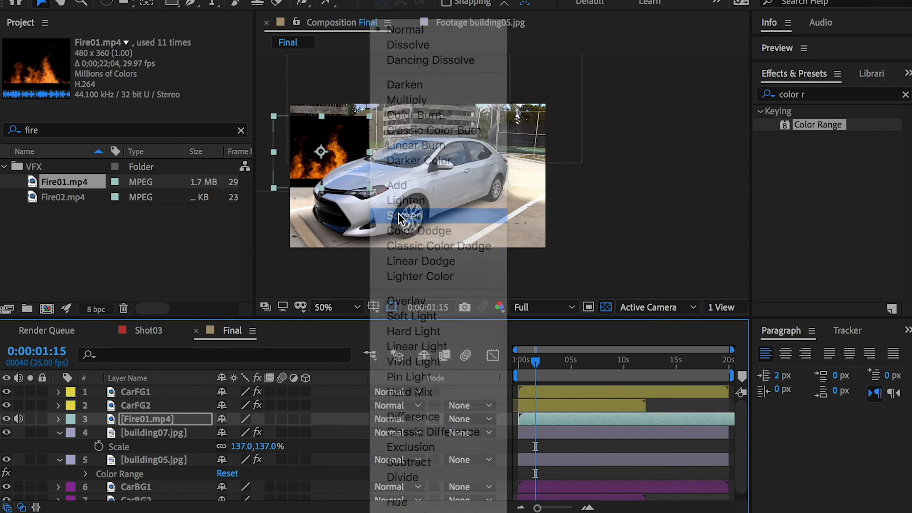
drag(311, 171, 308, 174)
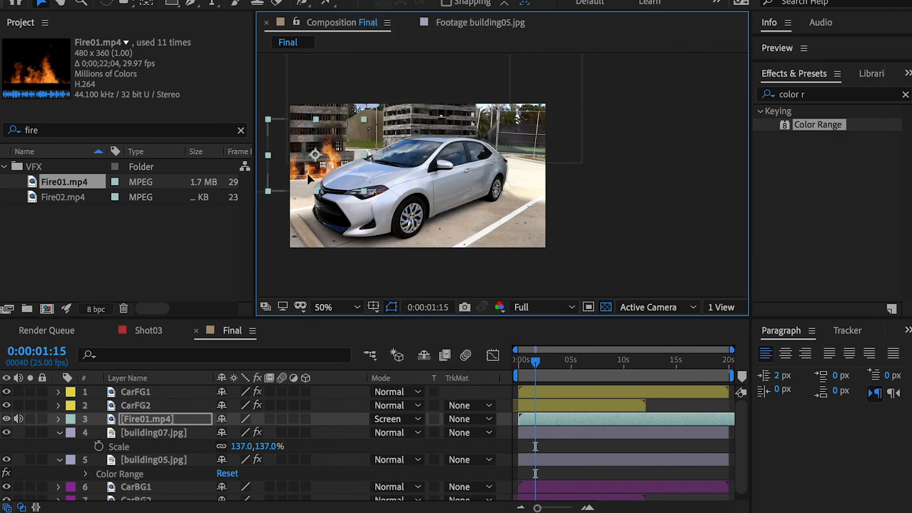
Step: Scrub to 0:00:02:03 to check the fire and mute the audio of Fire01.mp4
mouse_move(537, 359)
mouse_down()
mouse_move(522, 362)
mouse_move(531, 373)
mouse_up()
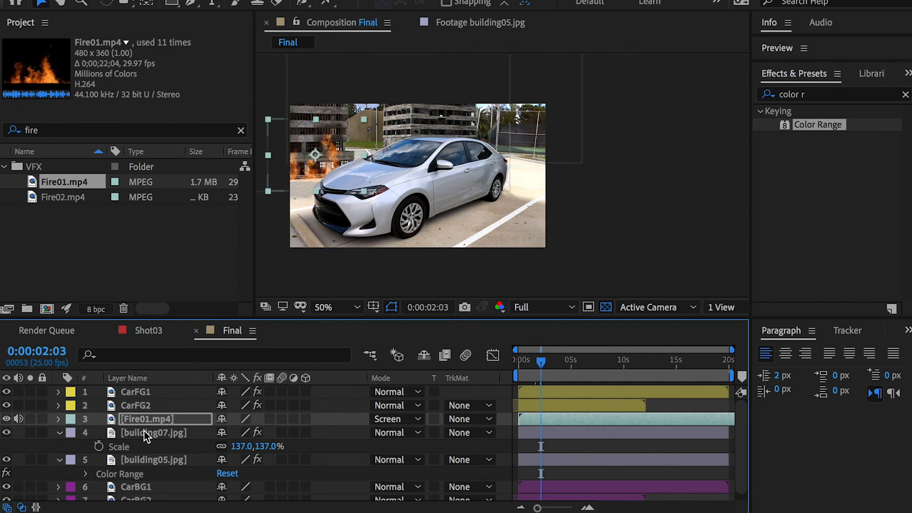
click(133, 422)
click(18, 420)
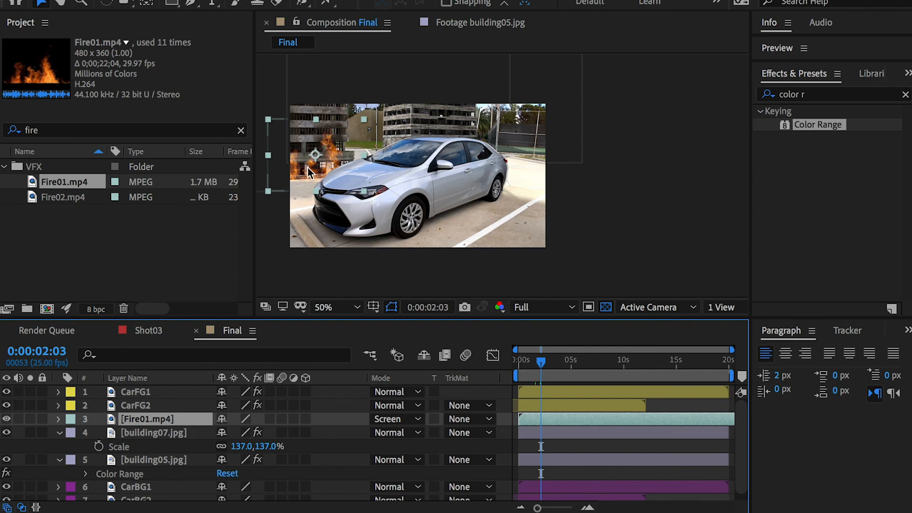
Step: Duplicate Fire01.mp4 and rename the upper copy Fire01Glow
key(ctrl+d)
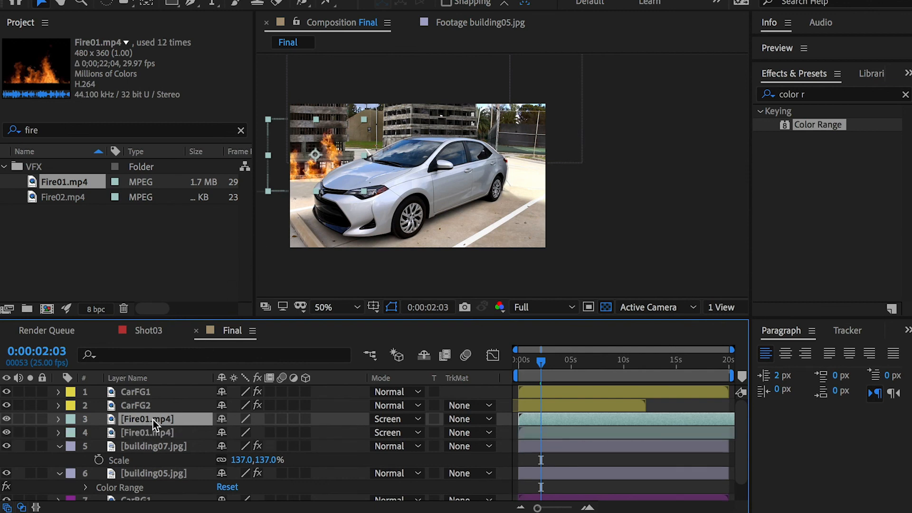
key(Return)
key(Right)
key(BackSpace)
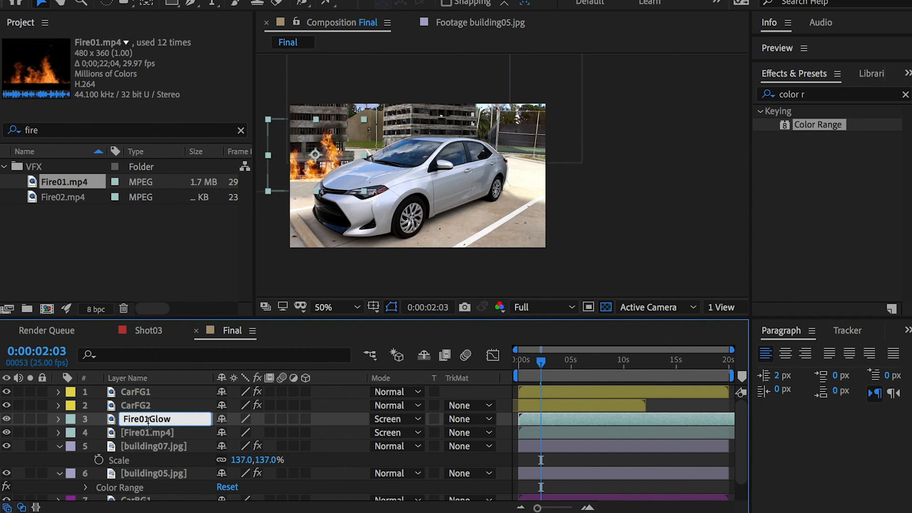
key(Return)
Step: Apply the Glow effect to Fire01Glow with a threshold of 44.7%, a radius of 34 and an intensity of 1.9
drag(831, 98, 750, 96)
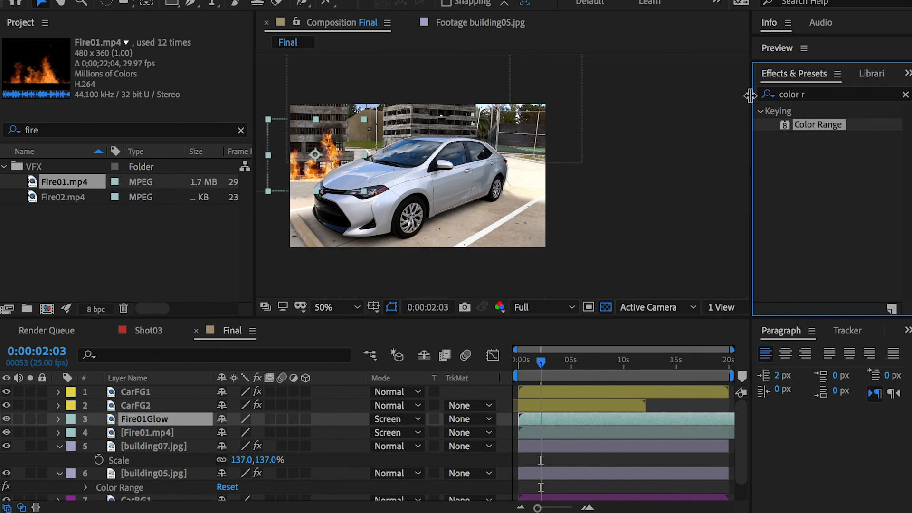
key(ctrl+a)
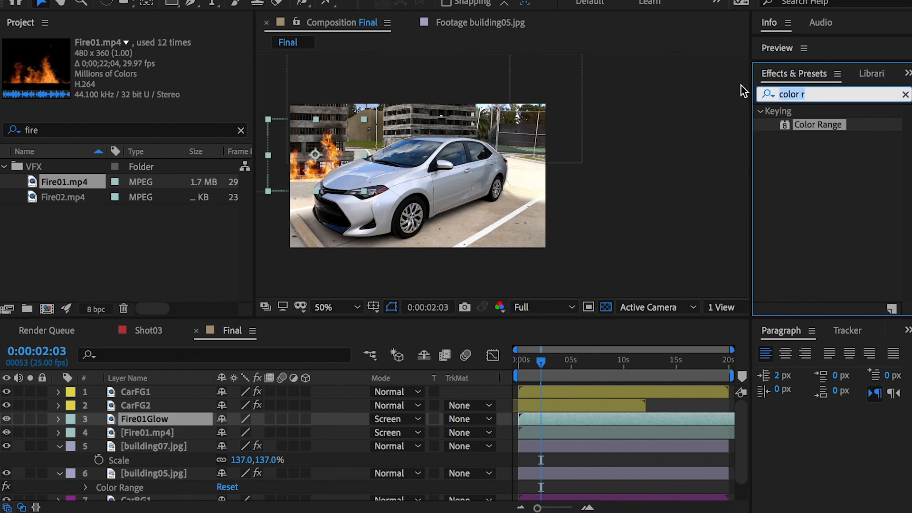
text(glow)
drag(813, 191, 194, 418)
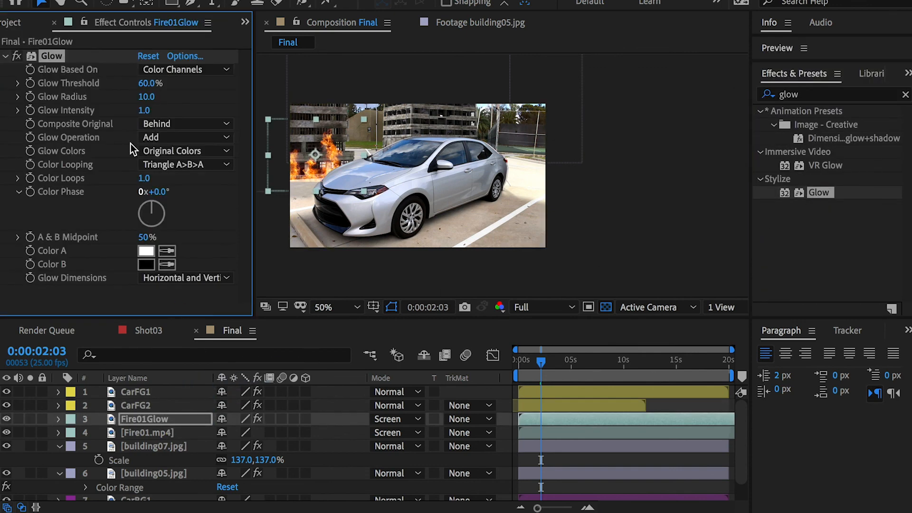
drag(145, 98, 153, 96)
drag(144, 110, 112, 84)
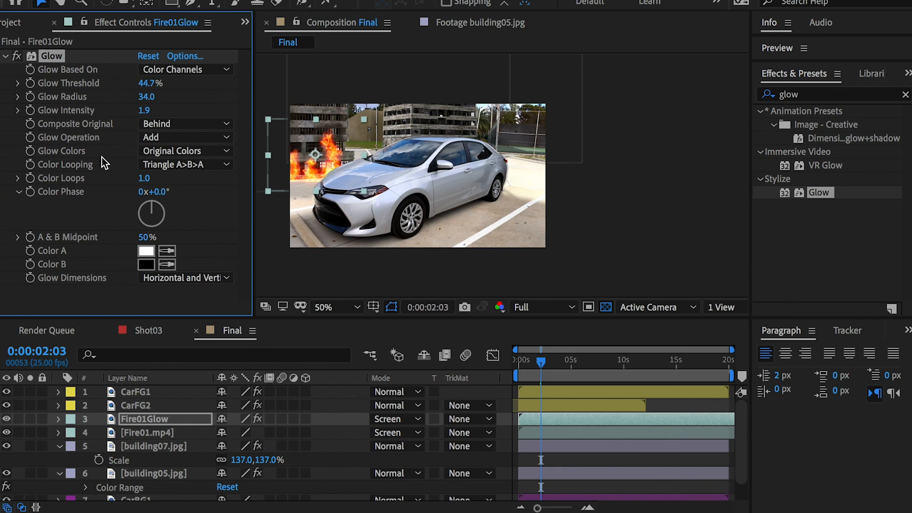
click(5, 57)
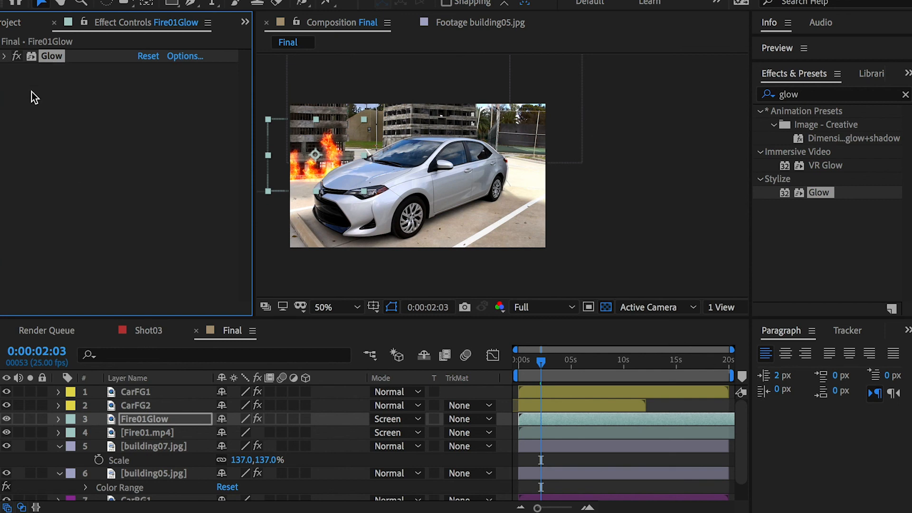
Step: Set Fire01Glow's opacity to 45% and scrub through the timeline to 0:00:04:12 to review the fire
click(139, 418)
key(t)
drag(219, 433, 180, 431)
click(123, 416)
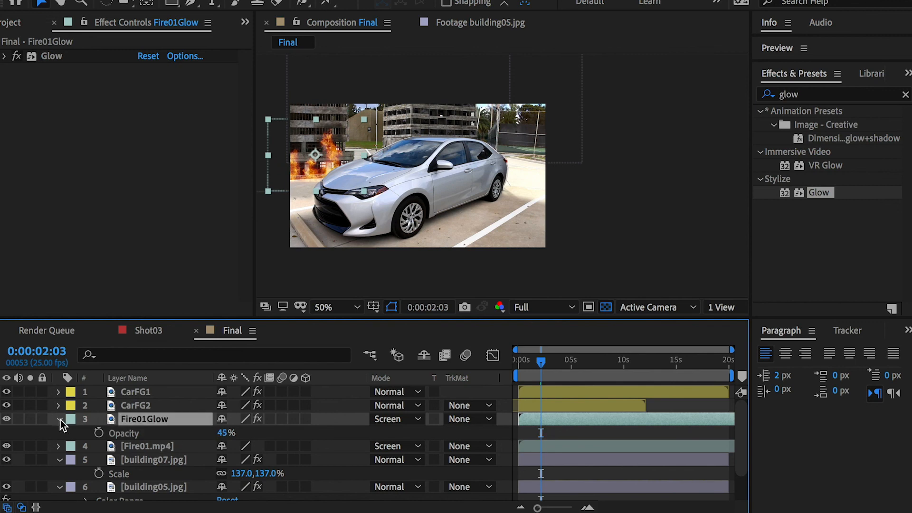
click(60, 420)
mouse_move(541, 362)
mouse_down()
mouse_move(529, 361)
mouse_move(561, 363)
mouse_move(532, 360)
mouse_up()
click(554, 360)
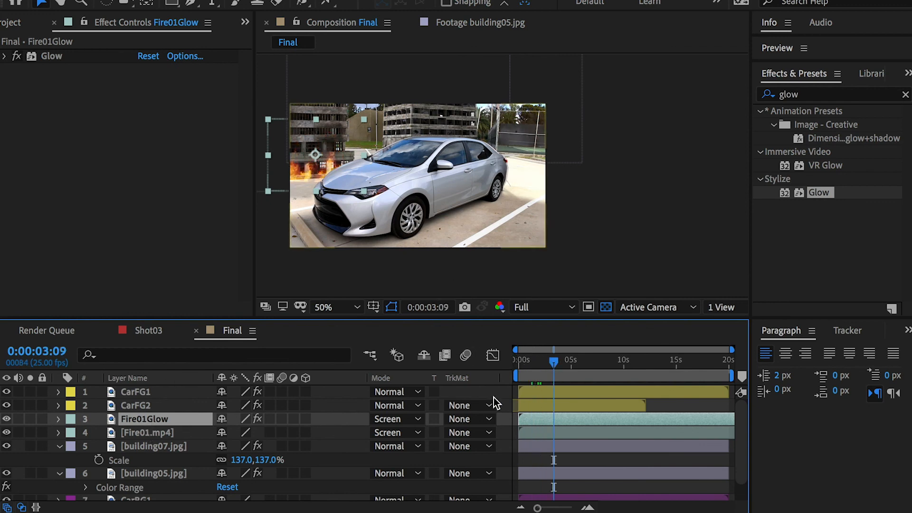
click(566, 360)
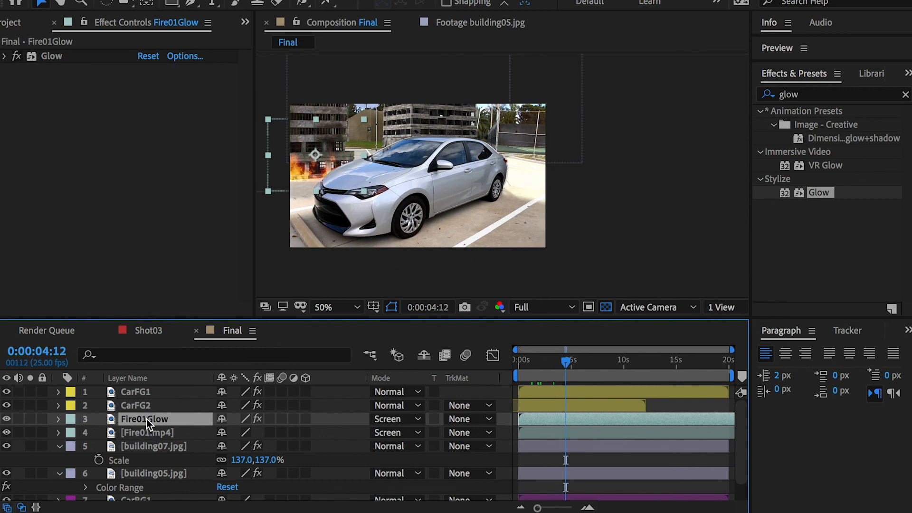
Step: Create an adjustment layer directly above Fire01Glow and name it Fire01Heatwaves
right_click(98, 420)
mouse_move(169, 431)
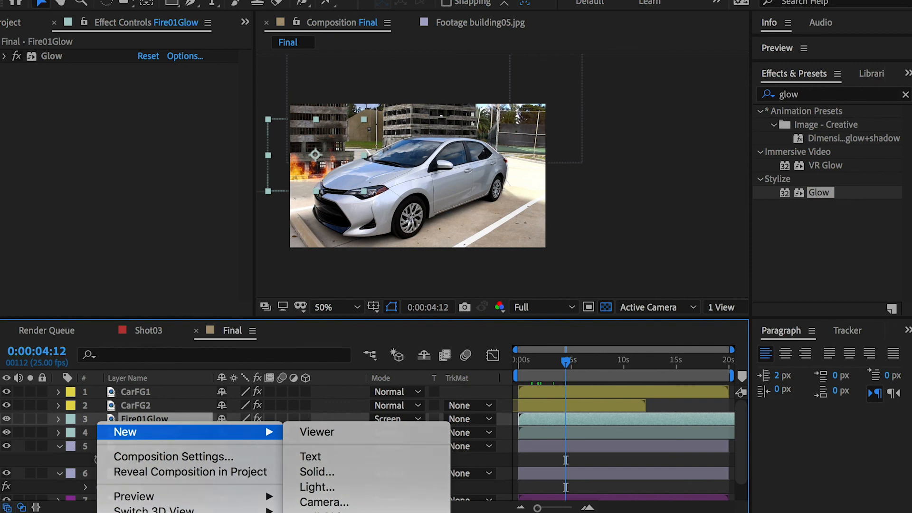
click(361, 512)
key(Return)
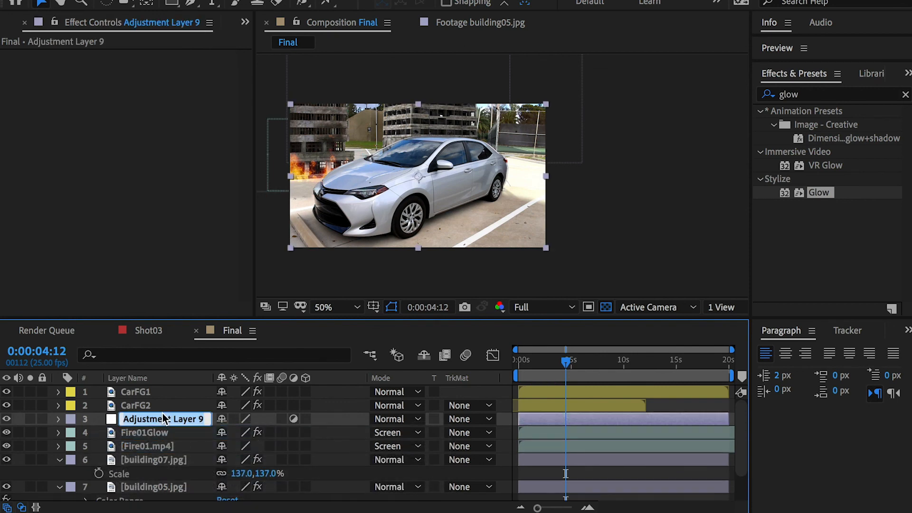
text(Fire01Heatwaves)
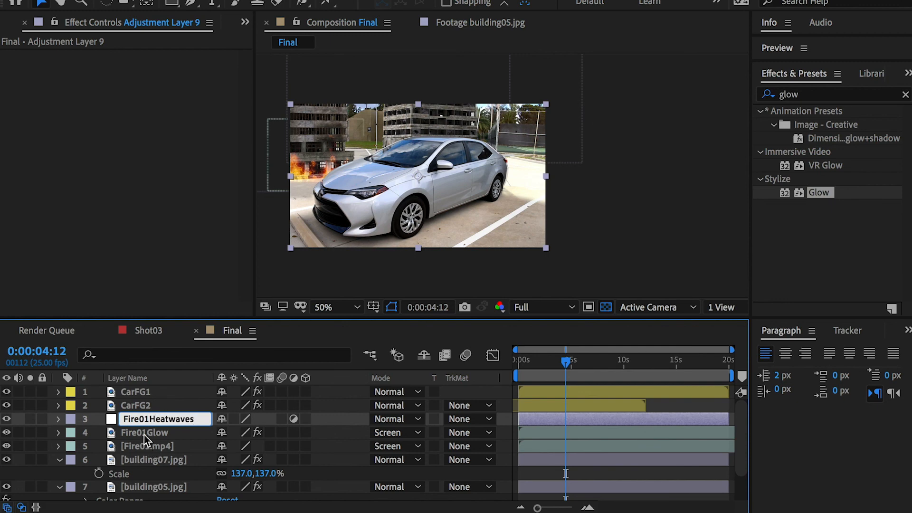
key(Return)
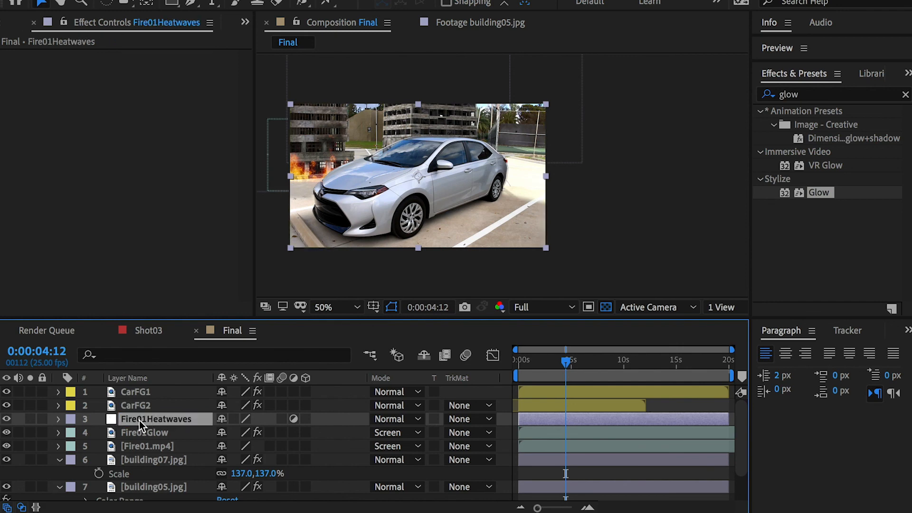
Step: Apply Turbulent Displace to Fire01Heatwaves with an amount of 45 and a size of 9
click(803, 94)
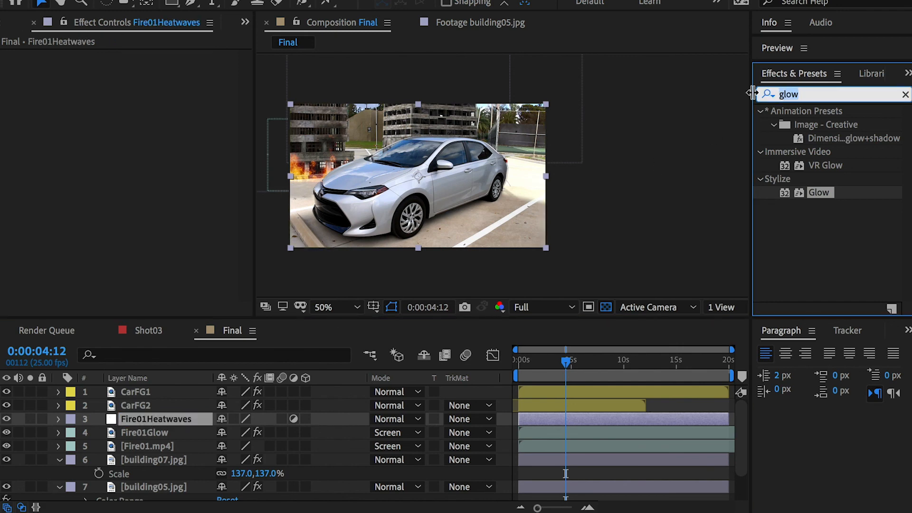
text(turbu)
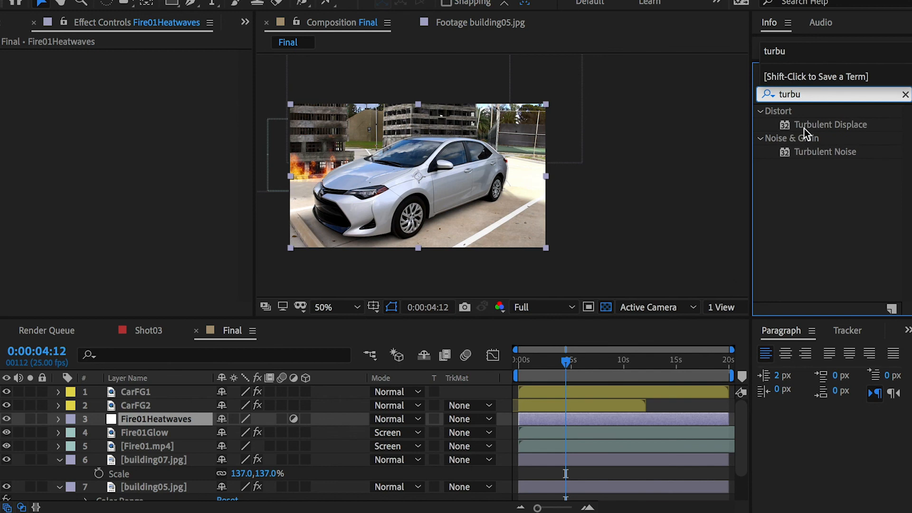
drag(819, 127, 149, 419)
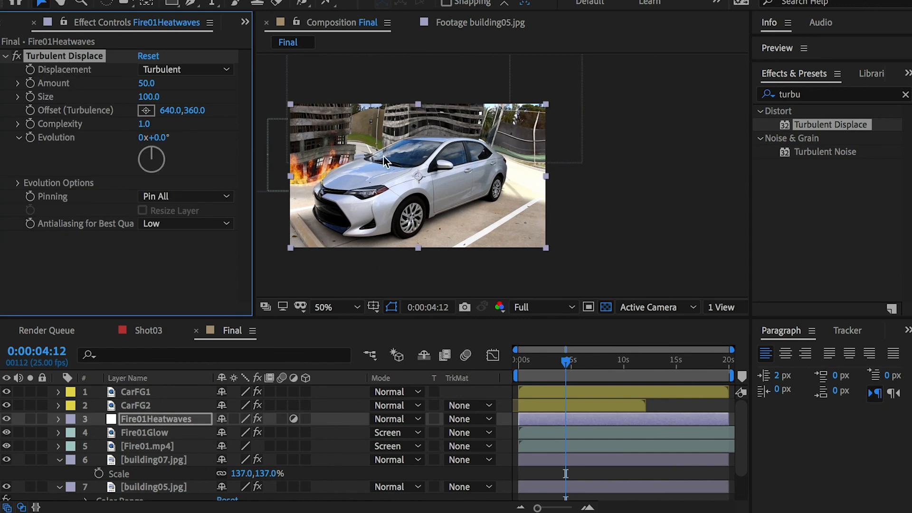
mouse_move(147, 84)
mouse_down()
mouse_move(99, 84)
mouse_move(138, 85)
mouse_up()
click(151, 84)
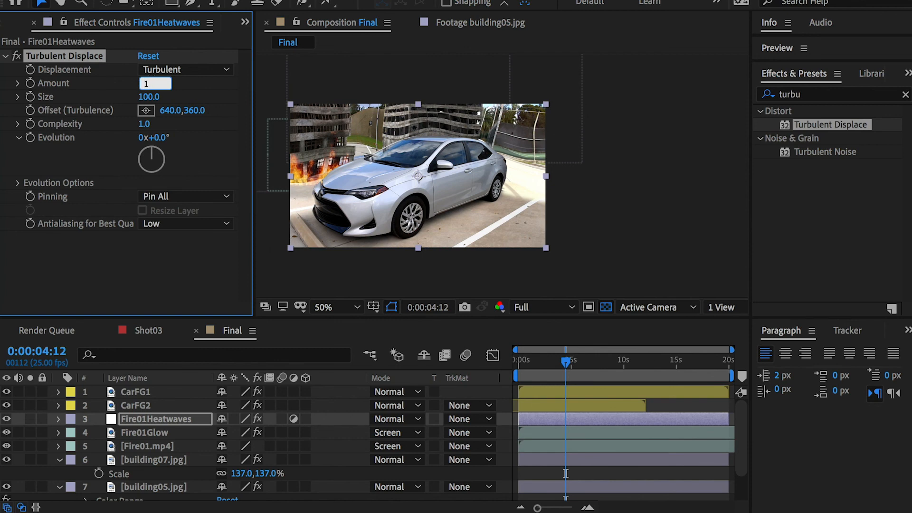
key(Return)
mouse_move(149, 97)
mouse_down()
mouse_move(86, 98)
mouse_move(234, 79)
mouse_move(178, 81)
mouse_move(138, 98)
mouse_up()
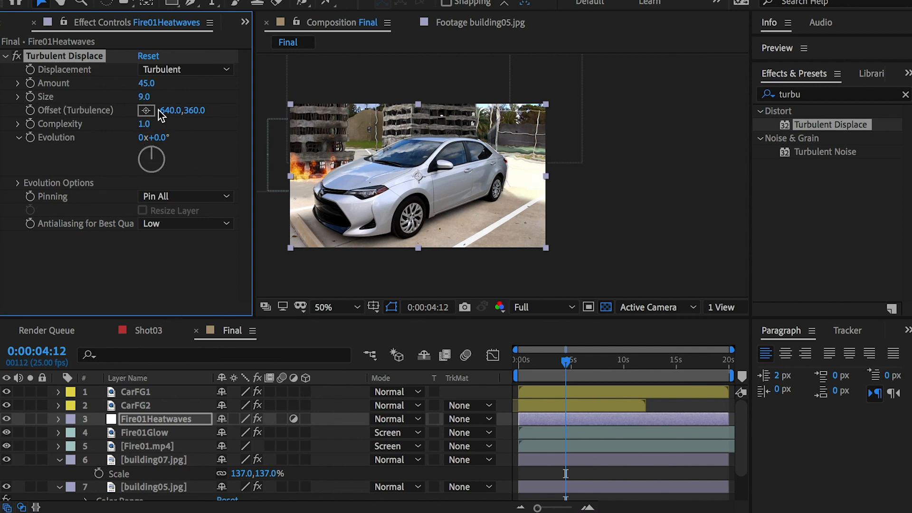
Step: Set the Turbulent Displace offset to 628, 360 and keyframe it at 0:00:00:00
drag(176, 115, 170, 116)
drag(549, 359, 477, 361)
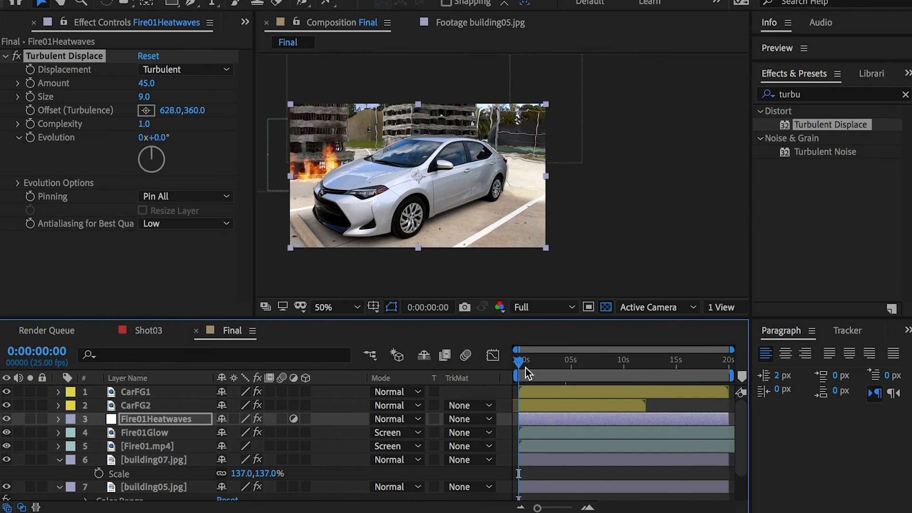
click(29, 110)
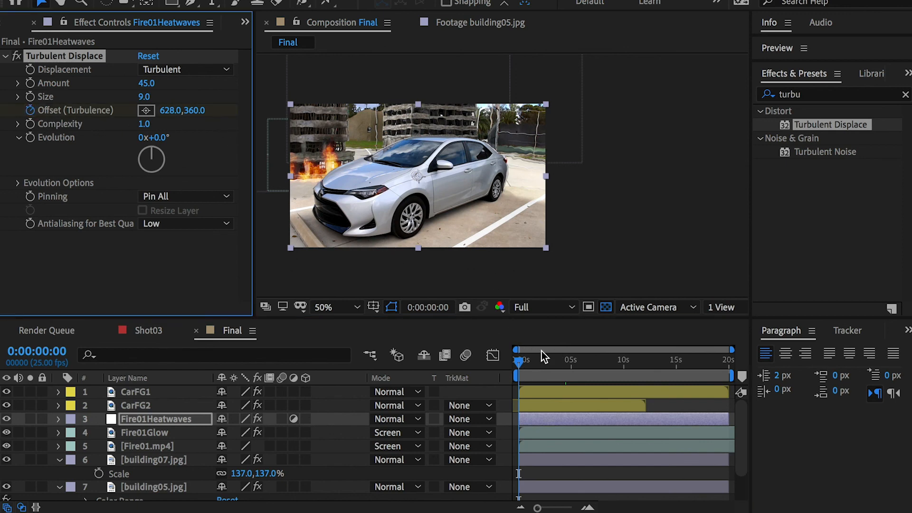
Step: Add an Offset (Turbulence) keyframe at 0:00:11:23 with a larger horizontal value, preview the motion and select the Fire01Heatwaves layer
drag(595, 362, 643, 364)
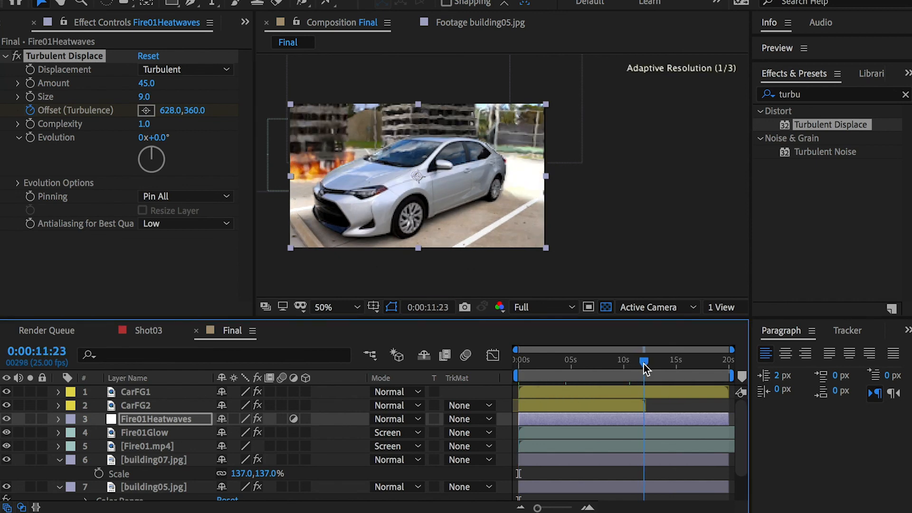
click(138, 420)
key(e)
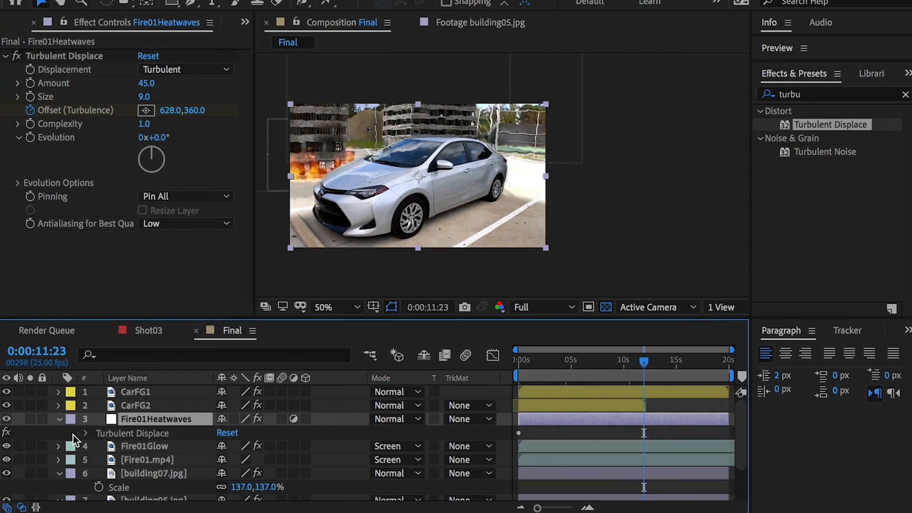
click(86, 433)
scroll(112, 432, down, 3)
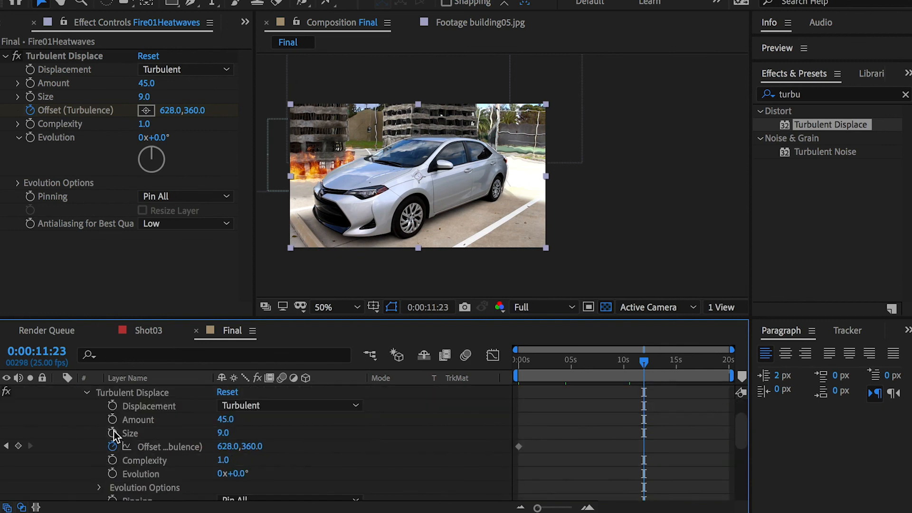
click(18, 446)
drag(222, 449, 377, 447)
drag(623, 360, 585, 361)
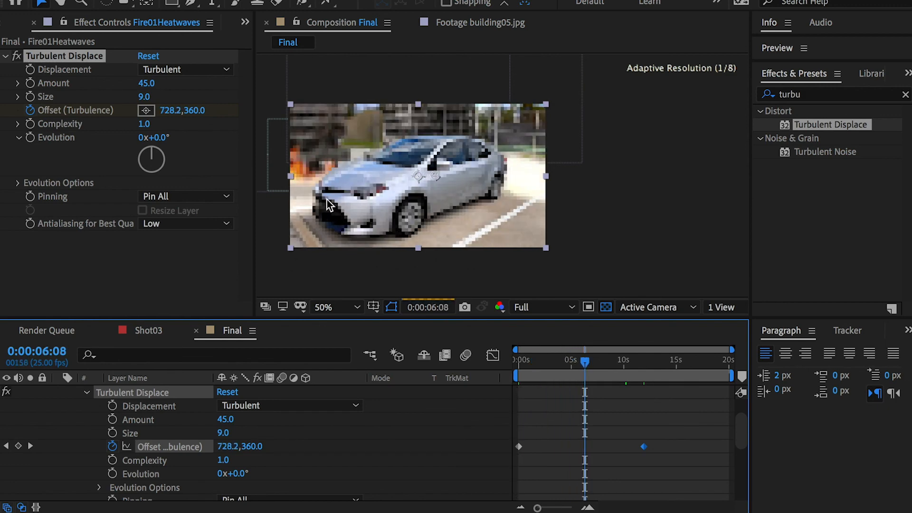
scroll(95, 398, up, 2)
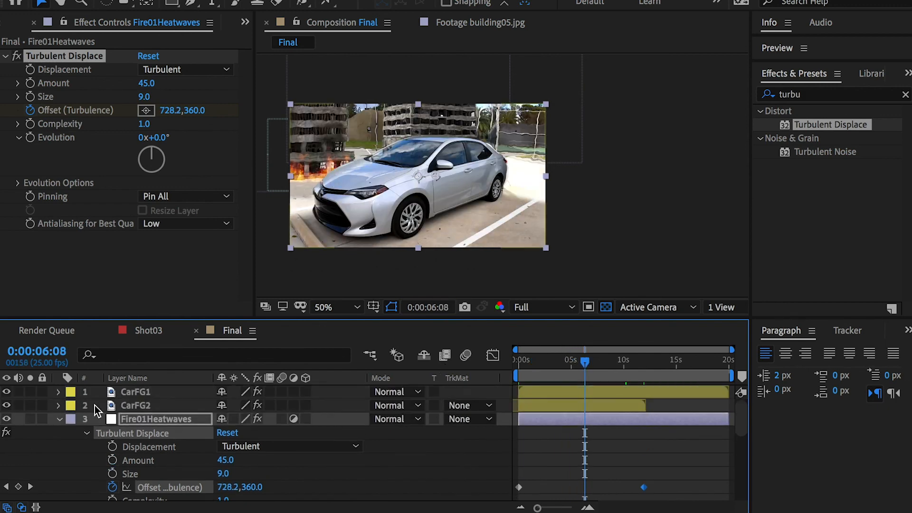
click(58, 418)
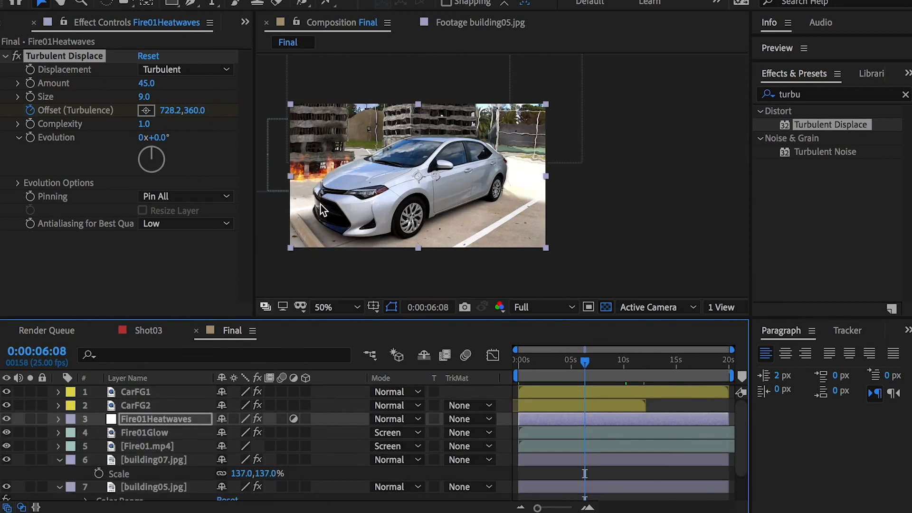
click(162, 421)
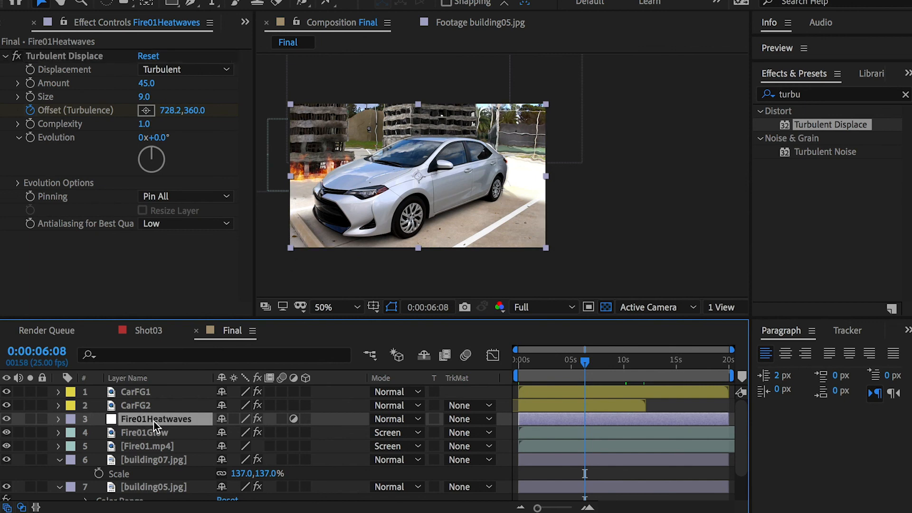
Step: Draw an elliptical mask on Fire01Heatwaves around the fire and the ruined building behind the car's front end
click(173, 4)
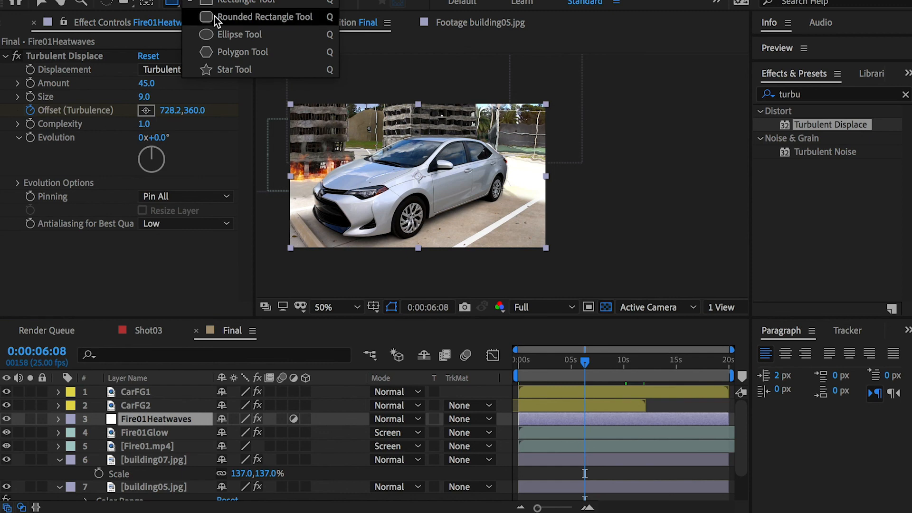
click(228, 35)
drag(270, 101, 376, 205)
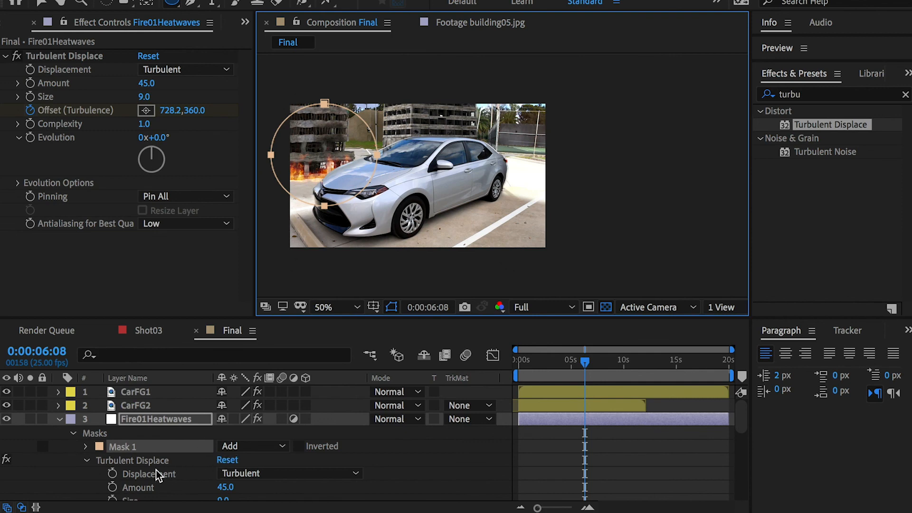
Step: Set the Mask Feather of Mask 1 on Fire01Heatwaves to 110 pixels
click(131, 446)
click(87, 447)
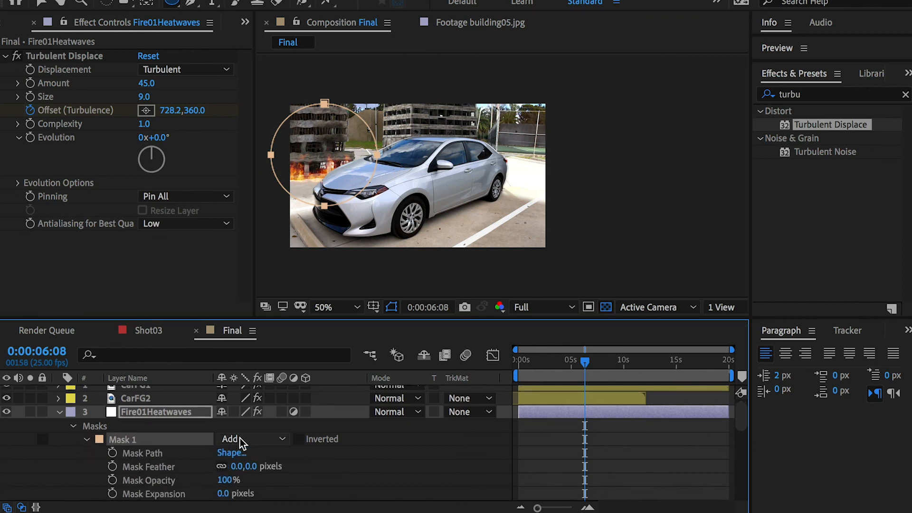
scroll(199, 455, down, 1)
drag(238, 453, 326, 464)
click(354, 468)
drag(260, 454, 321, 452)
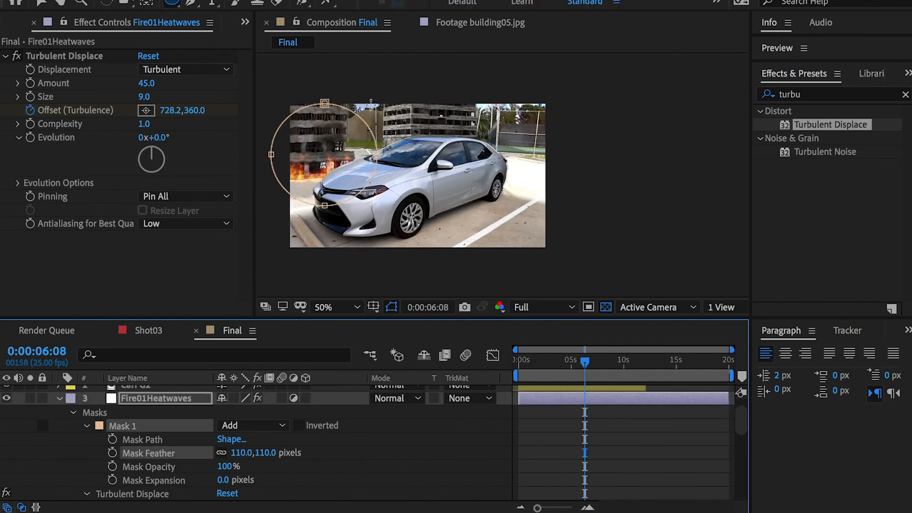
Step: Solo Fire01Heatwaves, Fire01Glow, CarBG1 and CarBG2 to inspect the masked distortion up to 0:00:09:14, and clear the solos
click(30, 399)
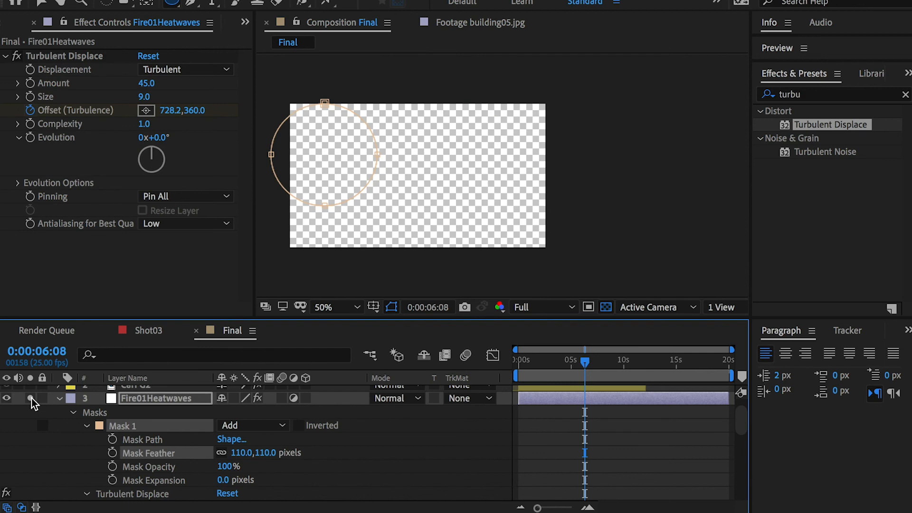
click(31, 399)
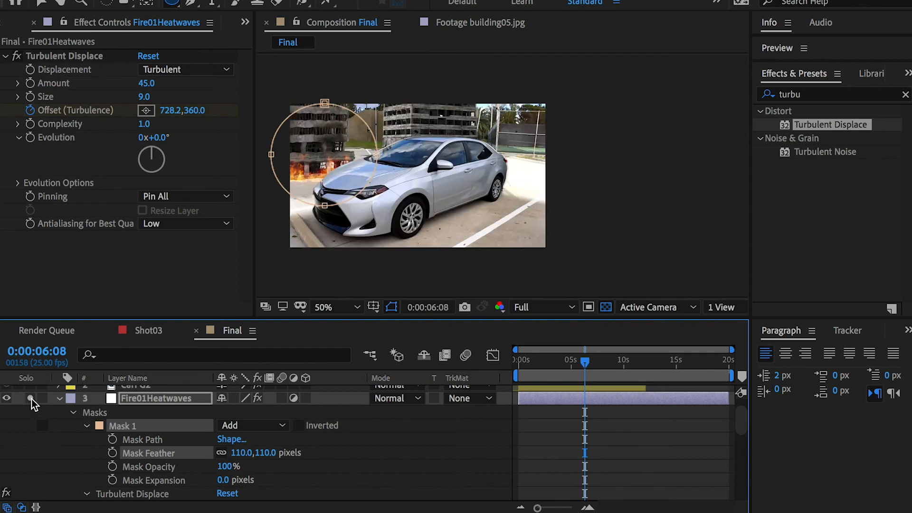
click(30, 399)
scroll(37, 417, up, 2)
scroll(36, 417, down, 8)
scroll(30, 427, down, 2)
click(31, 398)
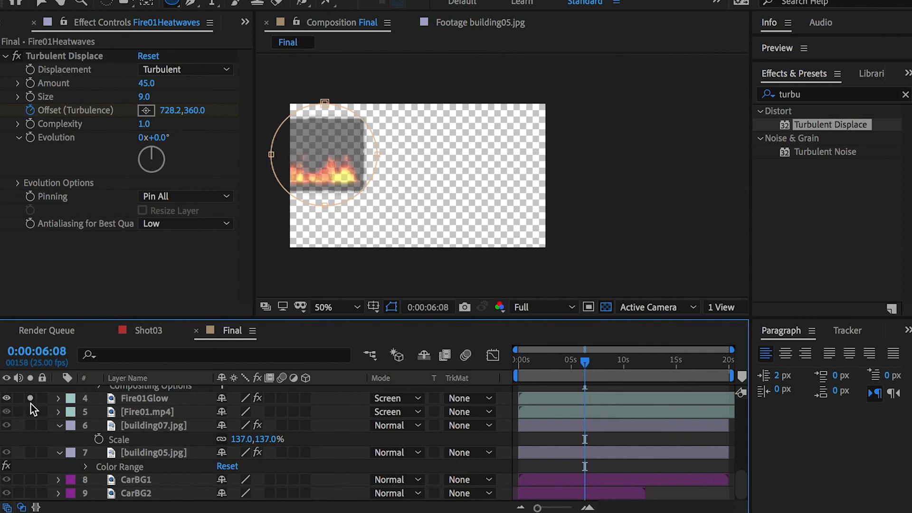
click(30, 480)
click(31, 493)
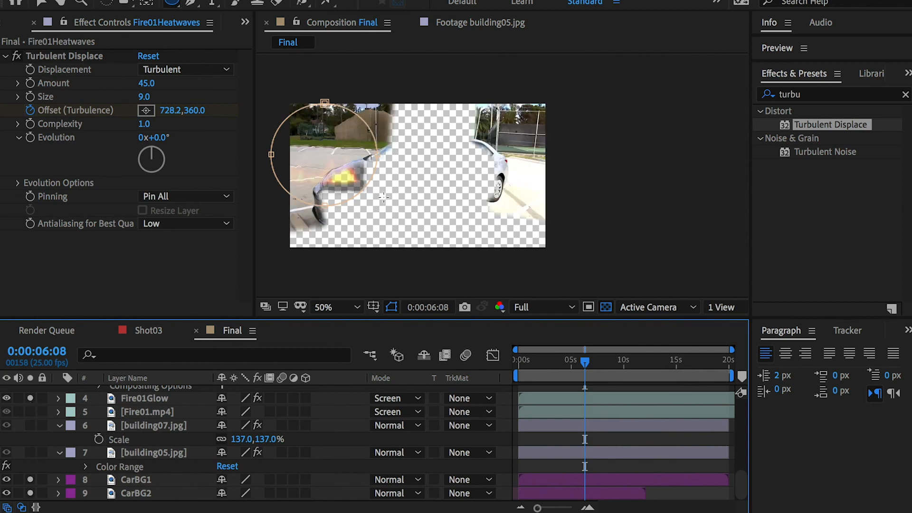
drag(587, 362, 620, 363)
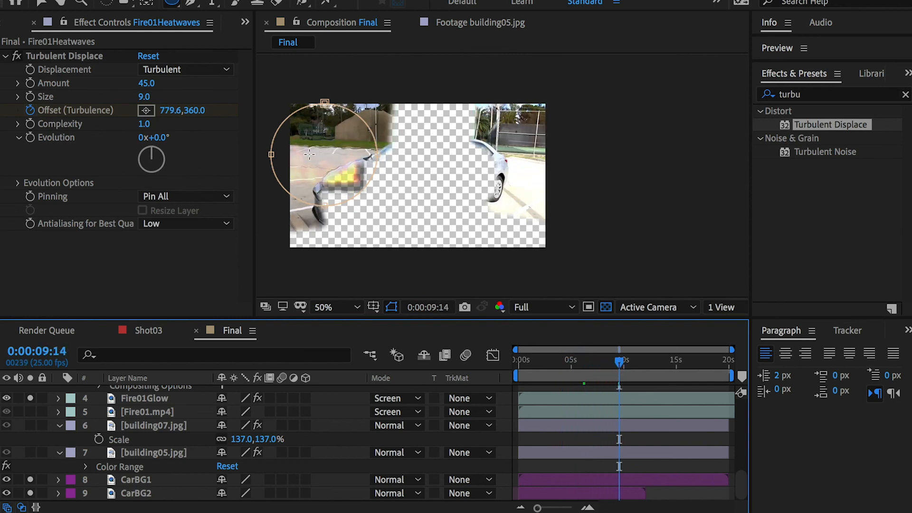
click(30, 398)
click(30, 494)
click(30, 480)
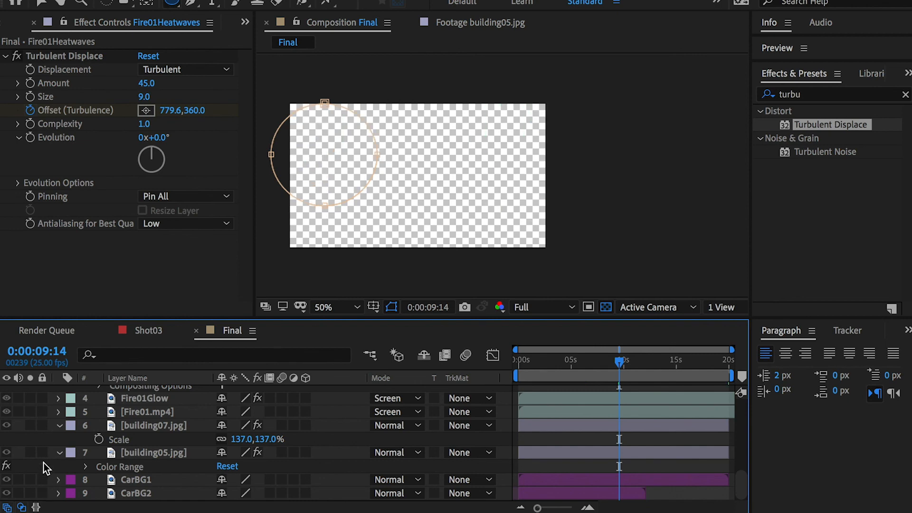
scroll(43, 460, up, 10)
click(30, 419)
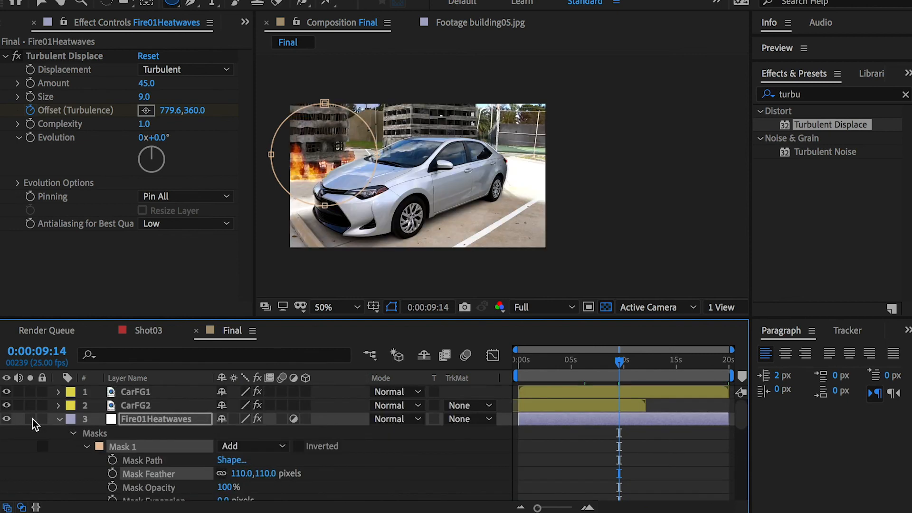
Step: Collapse Fire01Heatwaves and add Fire02.mp4 to the Final composition directly above it
click(139, 407)
click(64, 419)
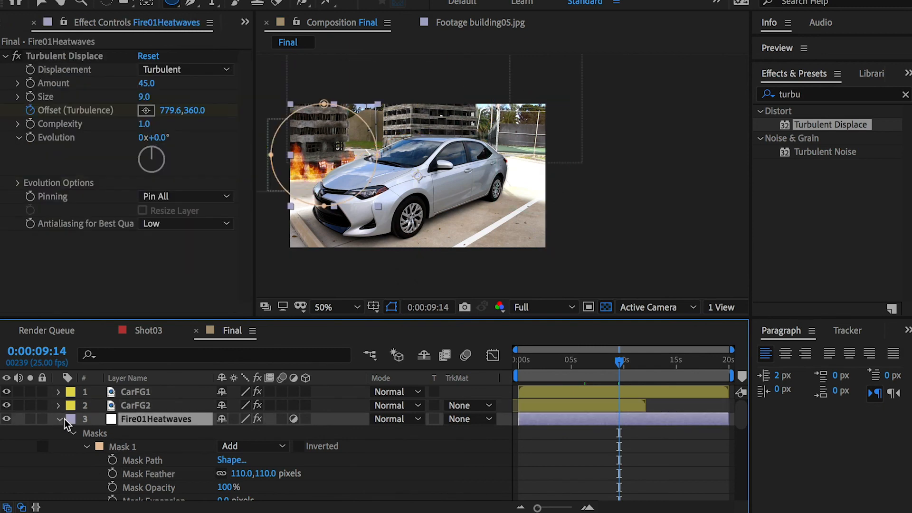
click(59, 419)
click(161, 446)
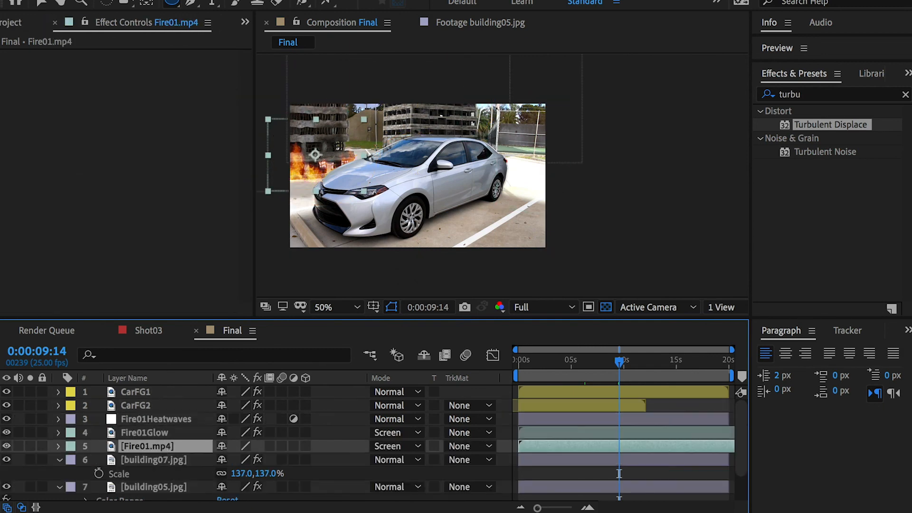
click(55, 23)
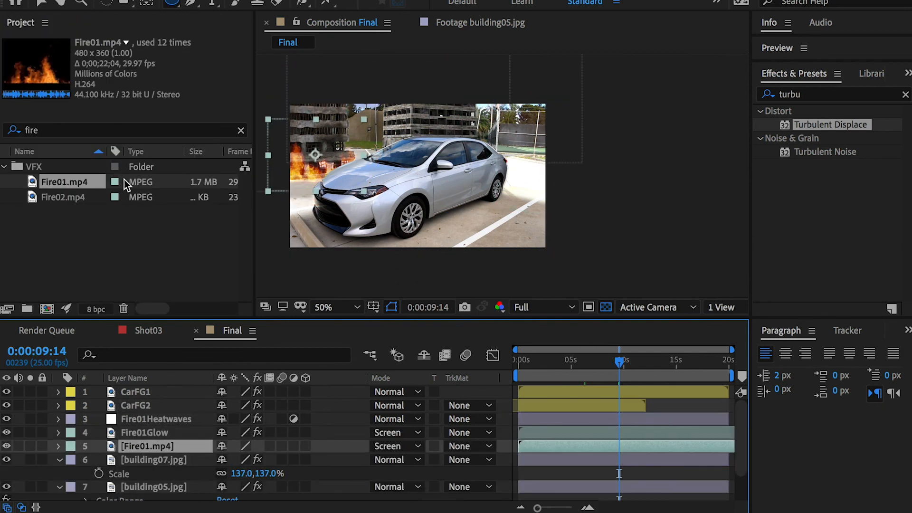
click(72, 195)
mouse_move(180, 412)
mouse_down()
mouse_move(166, 425)
mouse_move(164, 418)
mouse_up()
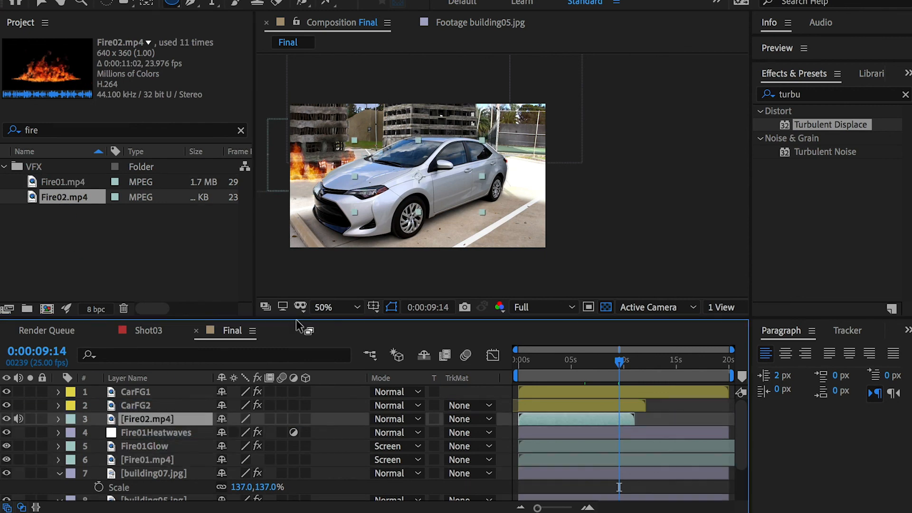
Step: Set Fire02.mp4 to Screen blending and position it over the ruined building behind the car's roof
key(v)
drag(380, 165, 496, 129)
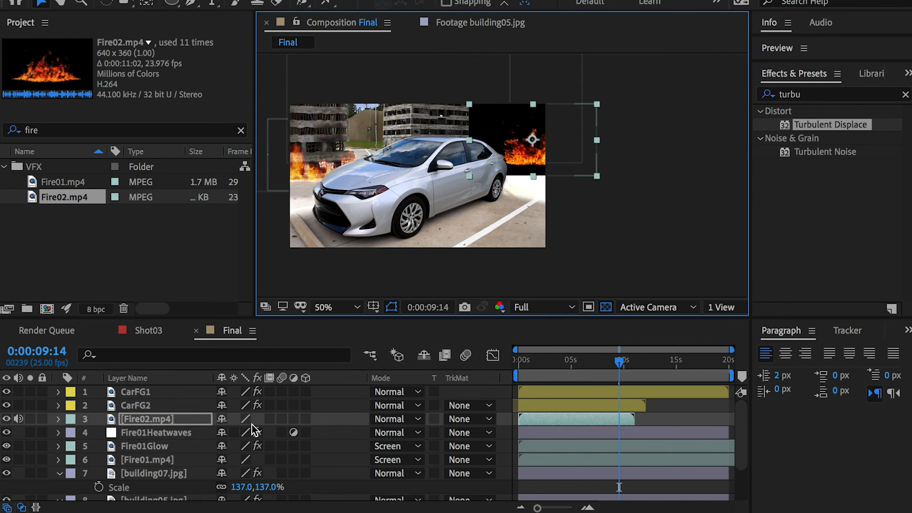
click(383, 418)
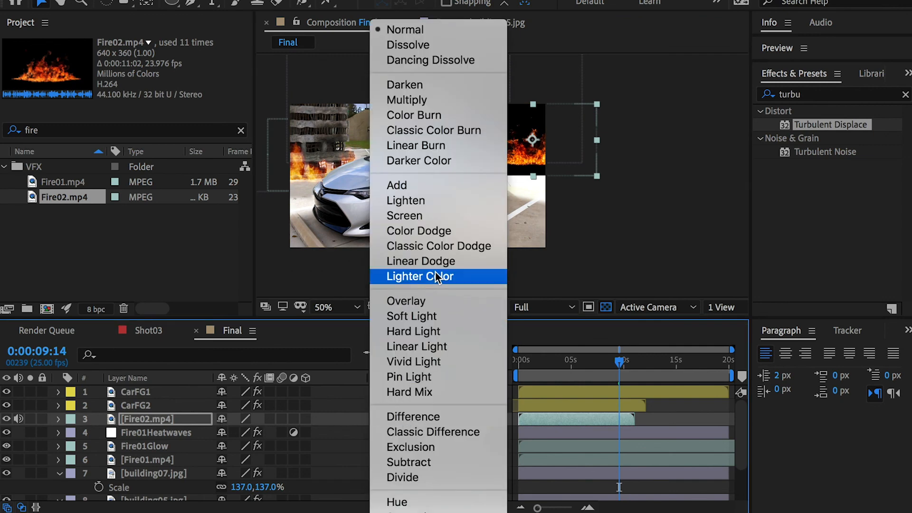
click(404, 216)
drag(542, 149, 437, 142)
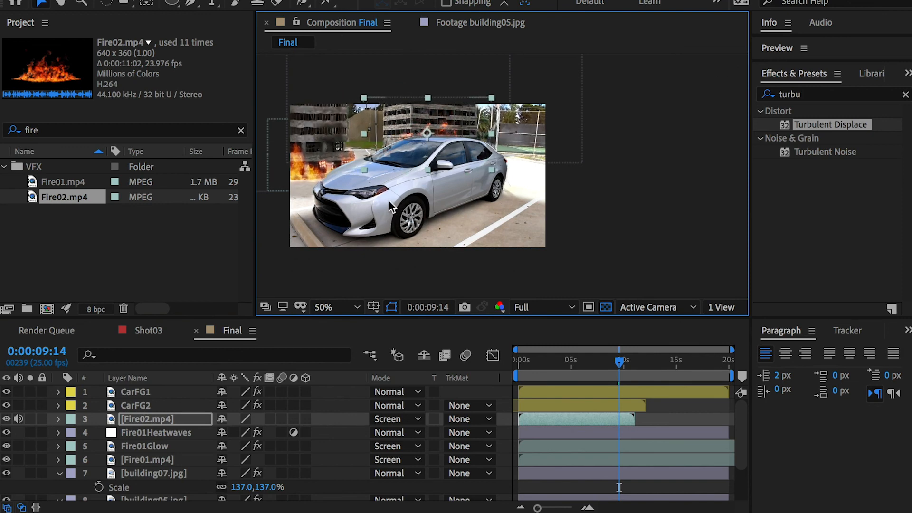
Step: Duplicate Fire02.mp4, move the copy above CarFG1 and place it on the ground in front of the car's bumper
click(145, 419)
key(ctrl+d)
drag(146, 419, 132, 392)
drag(433, 146, 299, 247)
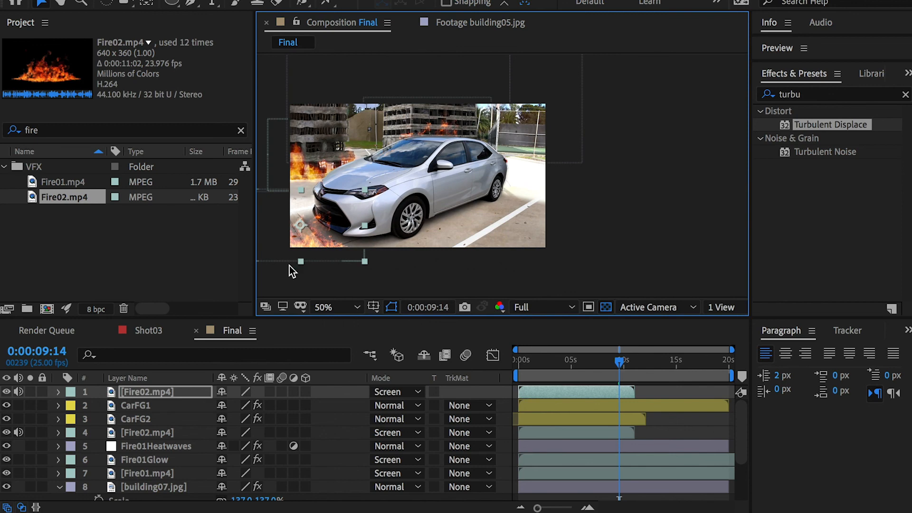
Step: Scale the foreground Fire02.mp4 copy to 141% and reposition it at the car's front bumper
key(s)
drag(260, 407, 279, 408)
drag(327, 227, 326, 225)
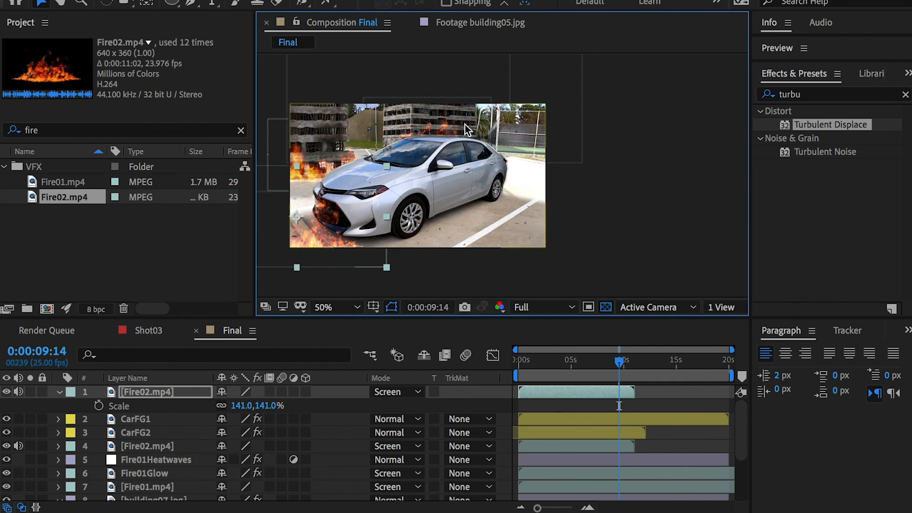
Step: Shift the foreground Fire02.mp4 layer about one second earlier so it begins before the composition start
drag(595, 364, 495, 363)
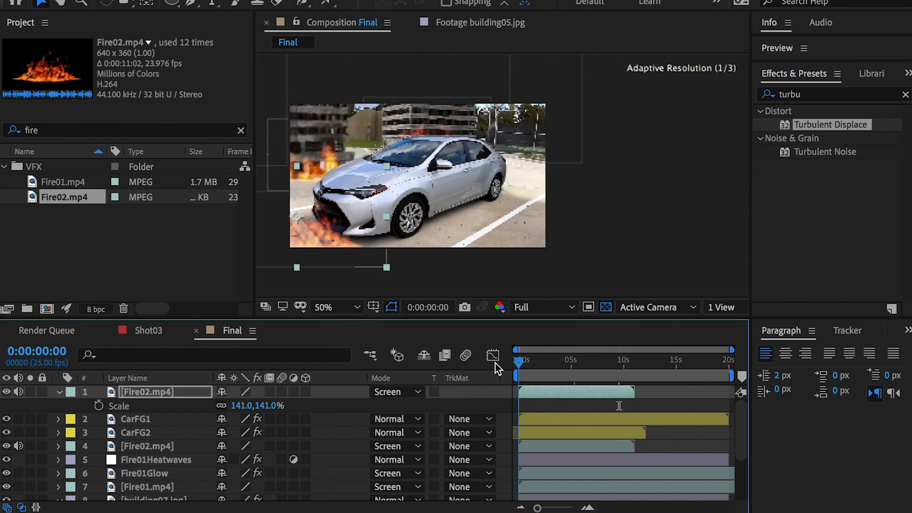
drag(733, 349, 654, 349)
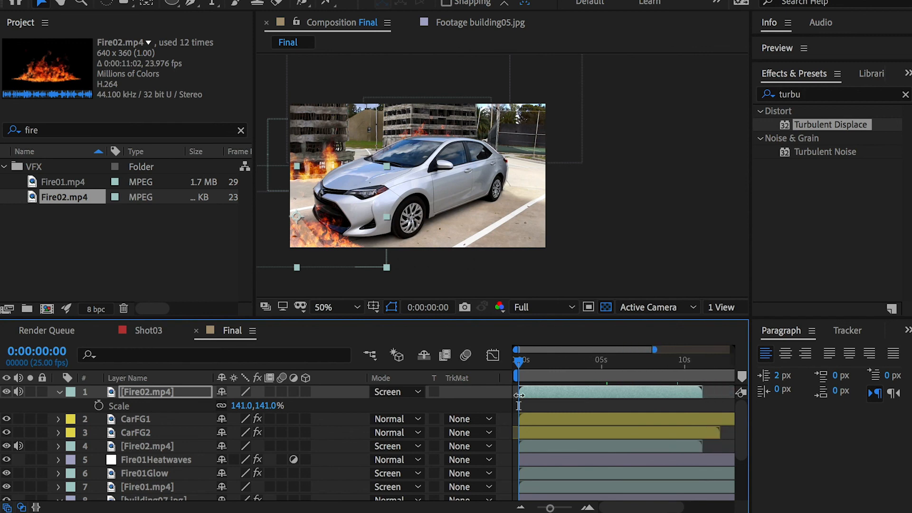
drag(550, 391, 534, 391)
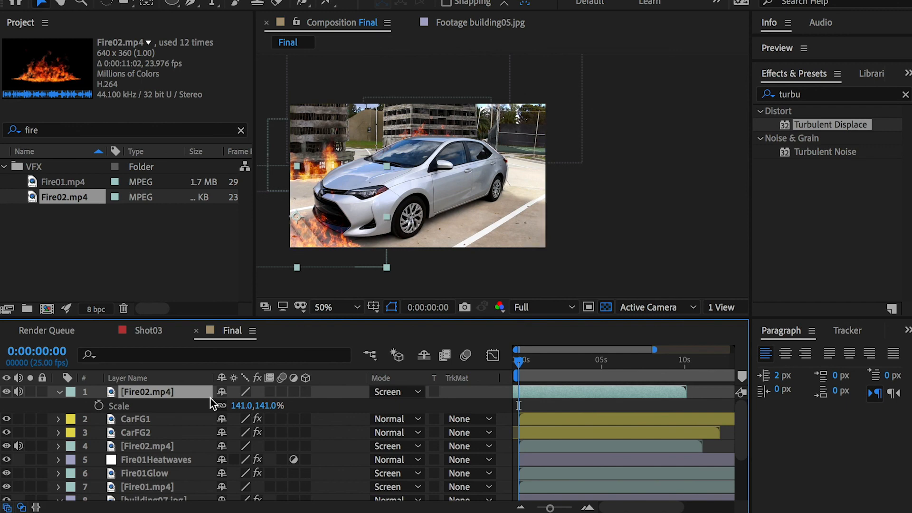
Step: Flip the foreground Fire02.mp4 layer horizontally and collapse its properties
right_click(176, 389)
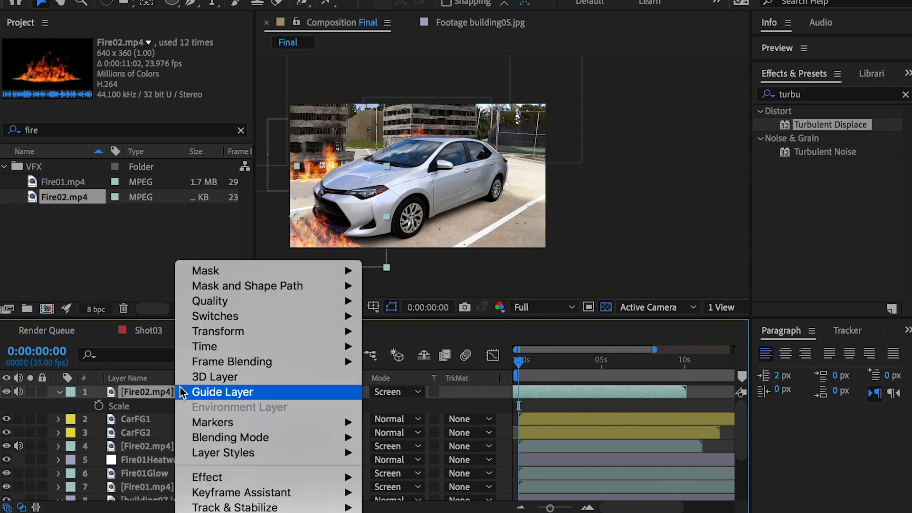
mouse_move(210, 331)
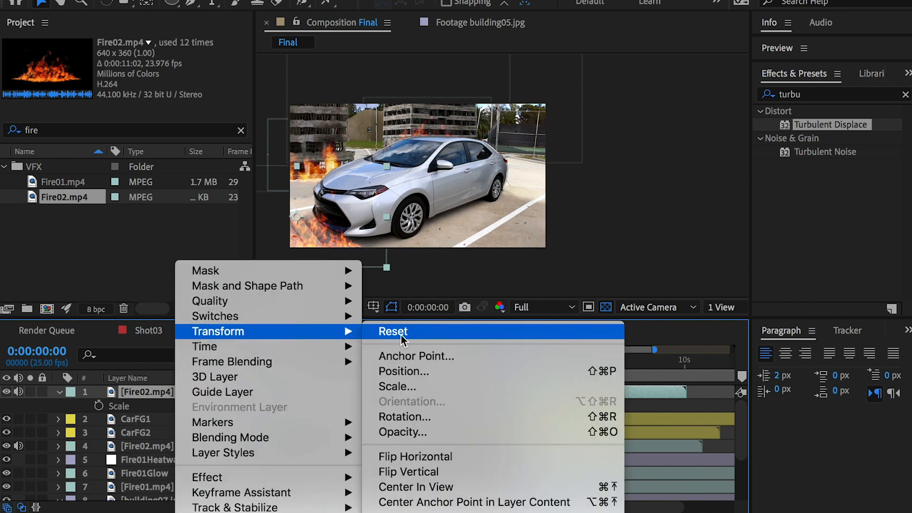
click(435, 456)
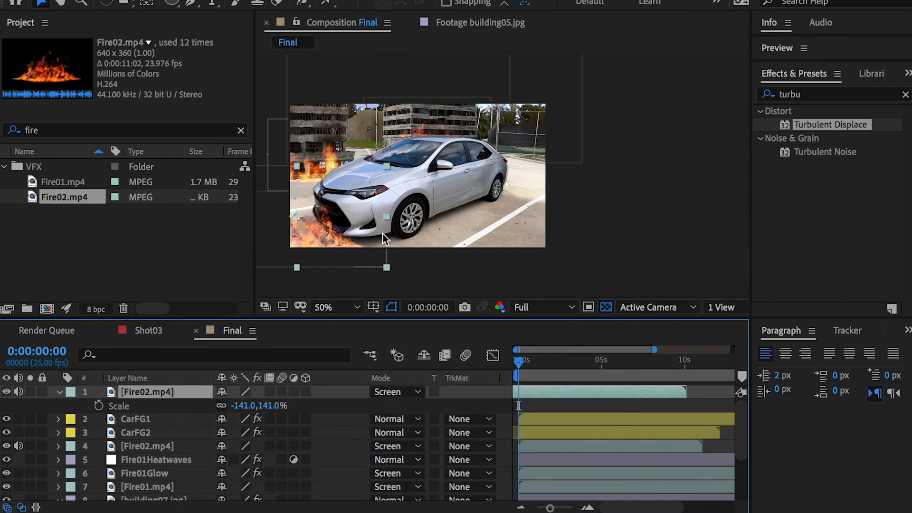
click(58, 392)
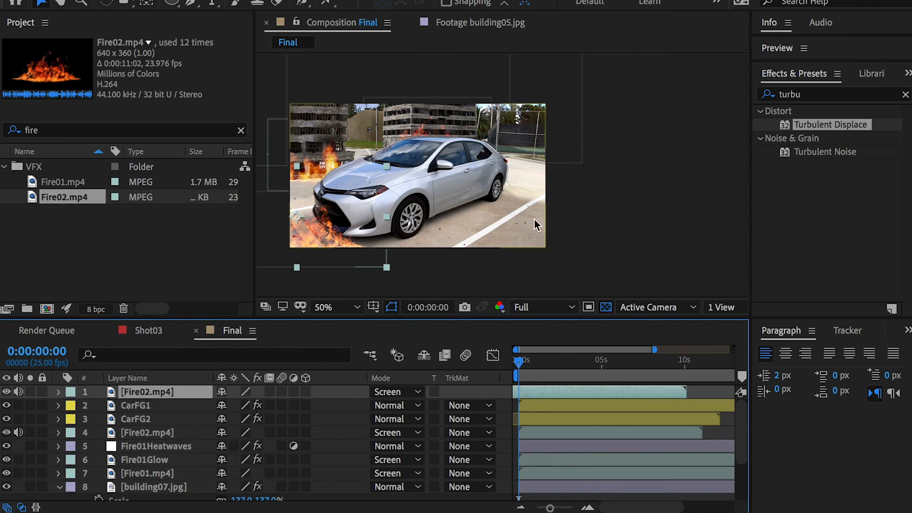
Step: Clear the project search and create a new composition from UFO Crash02.mp4 in the VFX folder
click(241, 130)
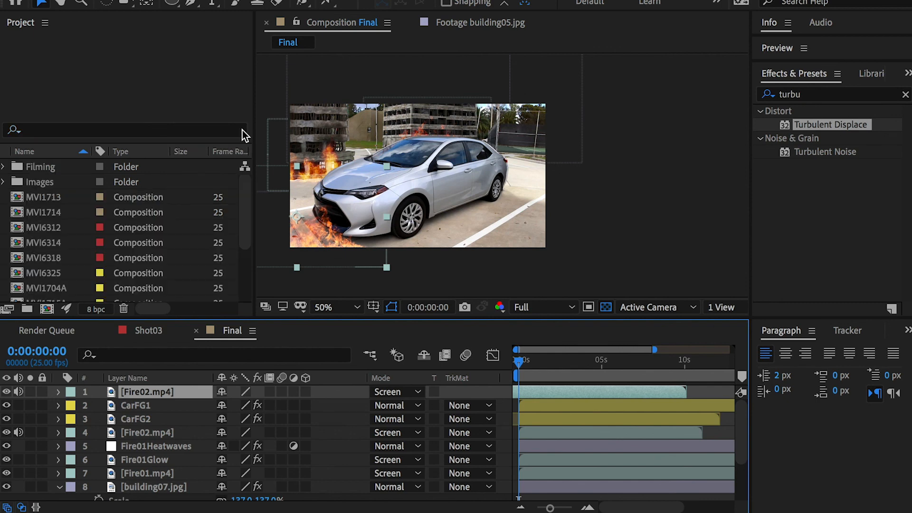
scroll(224, 244, down, 3)
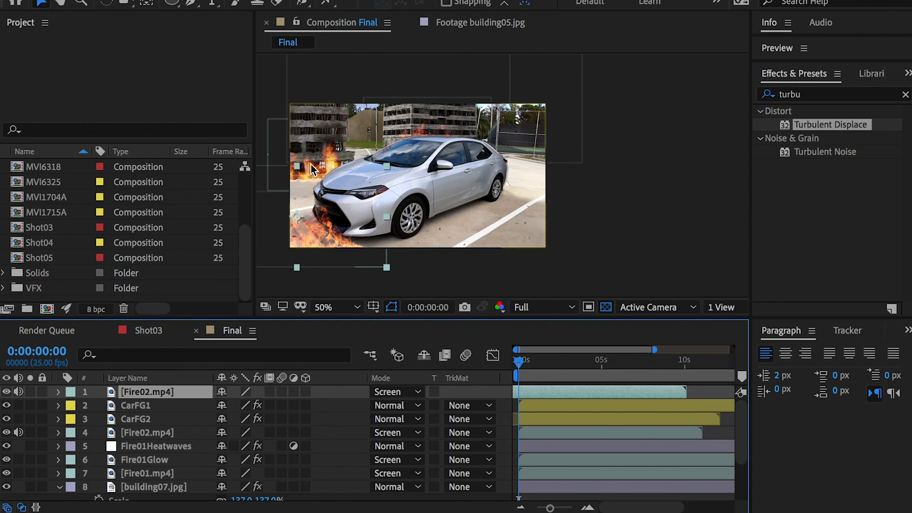
click(19, 288)
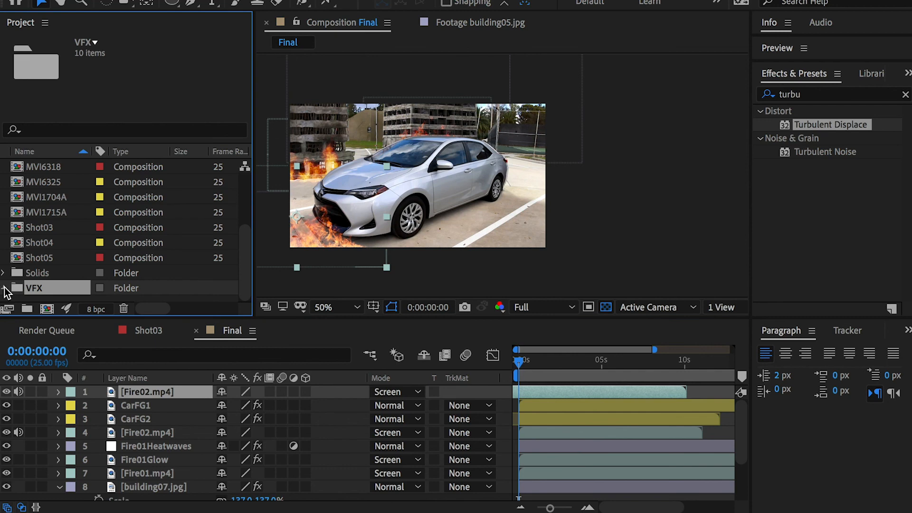
click(4, 288)
click(57, 288)
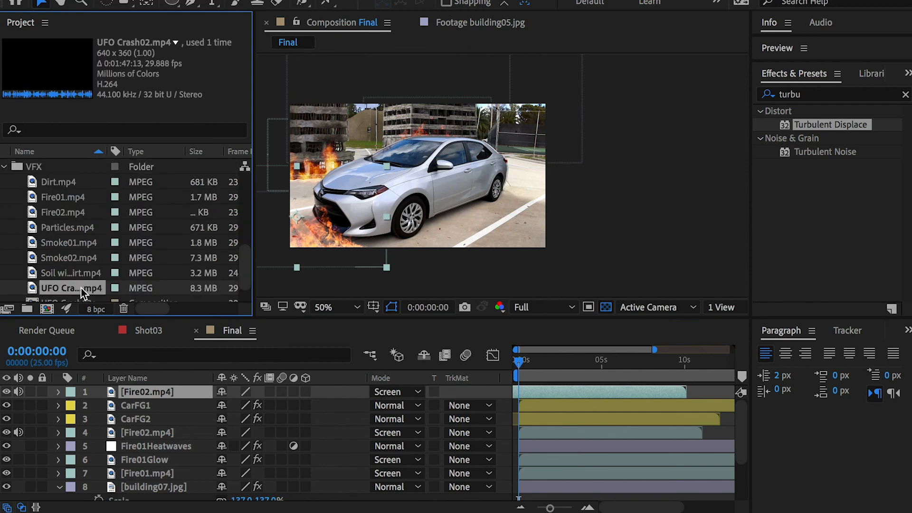
drag(55, 294, 47, 308)
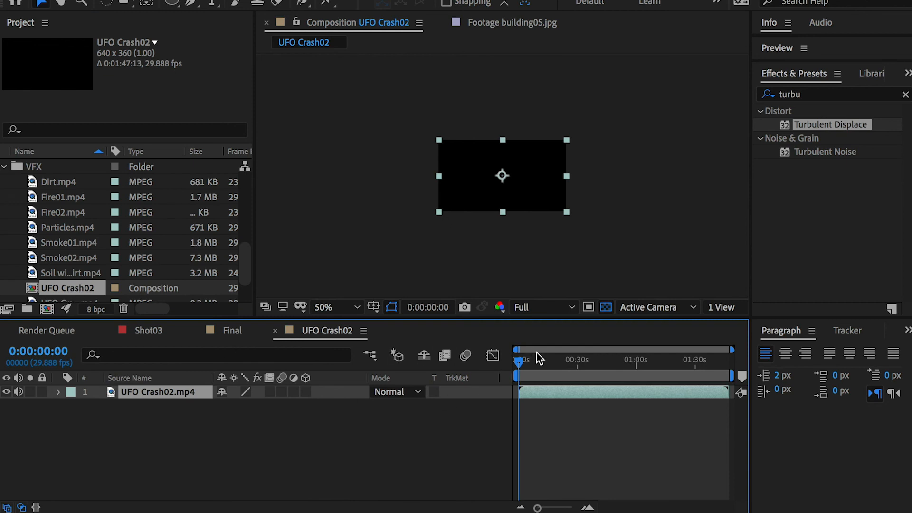
Step: Trim both ends of the UFO Crash02.mp4 layer around the burning UFO section at 0:00:39:26
drag(534, 357, 597, 362)
drag(523, 388, 583, 386)
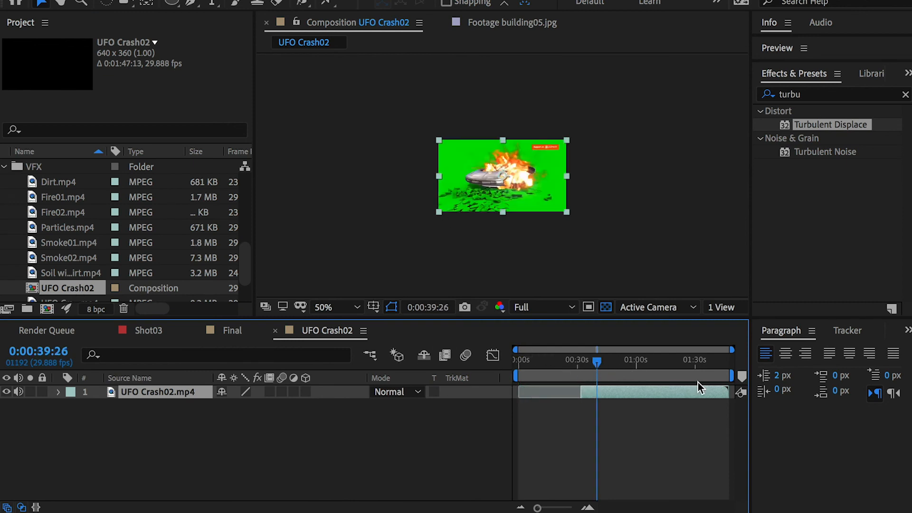
drag(726, 390, 648, 391)
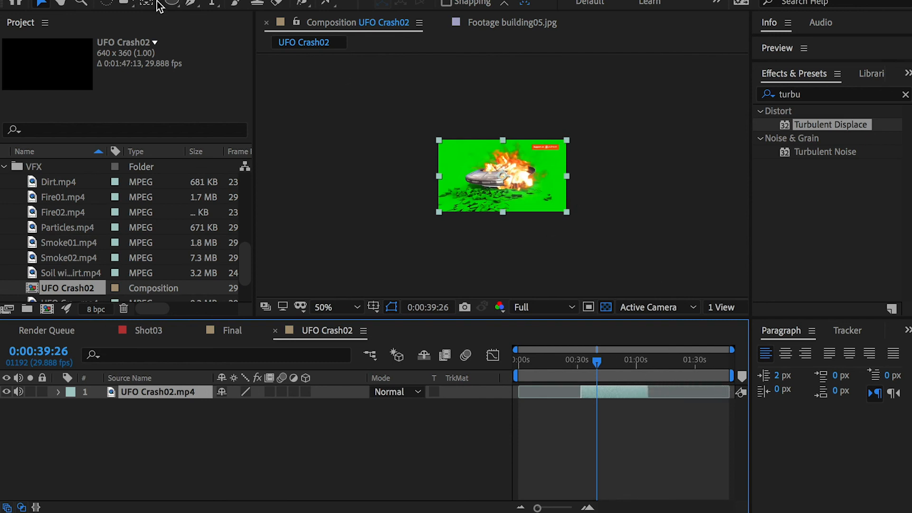
Step: Cut the red label out of the UFO footage's upper-right corner with a rectangular mask set to Subtract
drag(172, 2, 224, 2)
drag(529, 133, 565, 153)
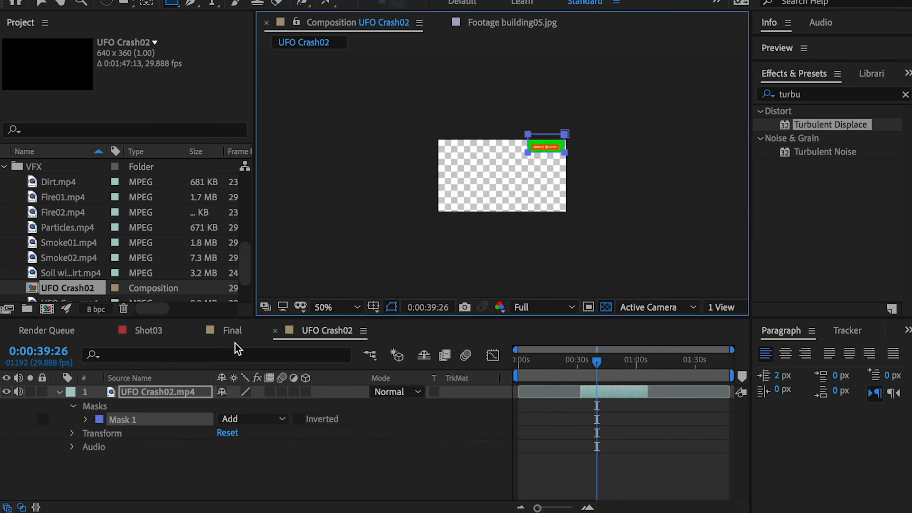
click(254, 419)
click(265, 466)
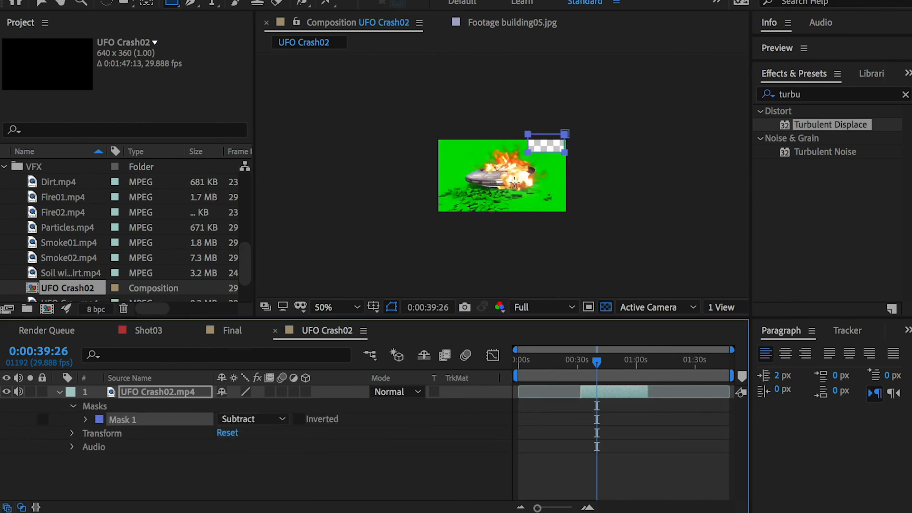
Step: Mask out the red label at the footage's left edge at 0:00:39:13 with a second rectangular mask set to Subtract
drag(625, 365, 595, 367)
drag(440, 167, 468, 183)
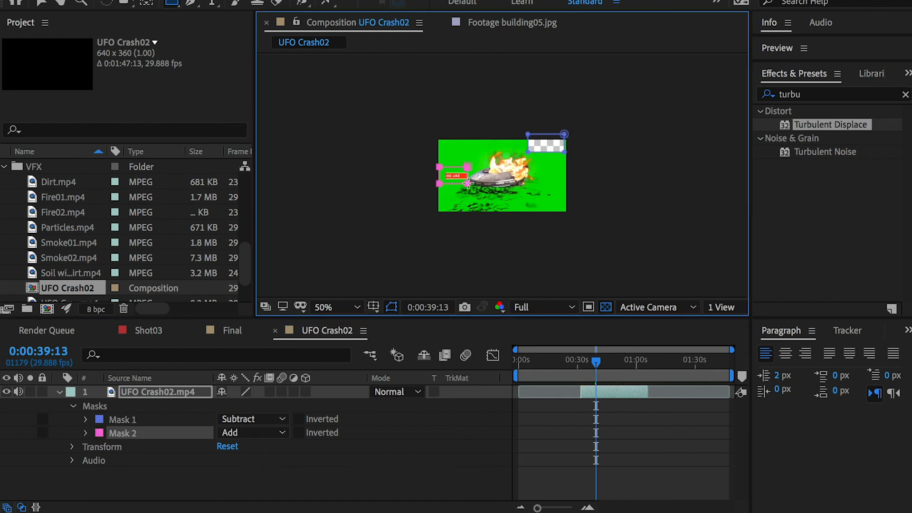
click(252, 434)
click(266, 479)
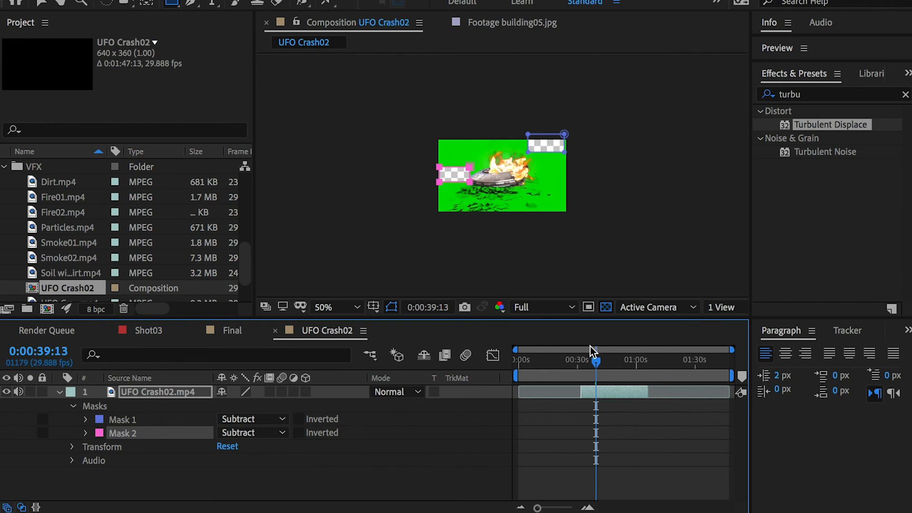
drag(603, 364, 606, 364)
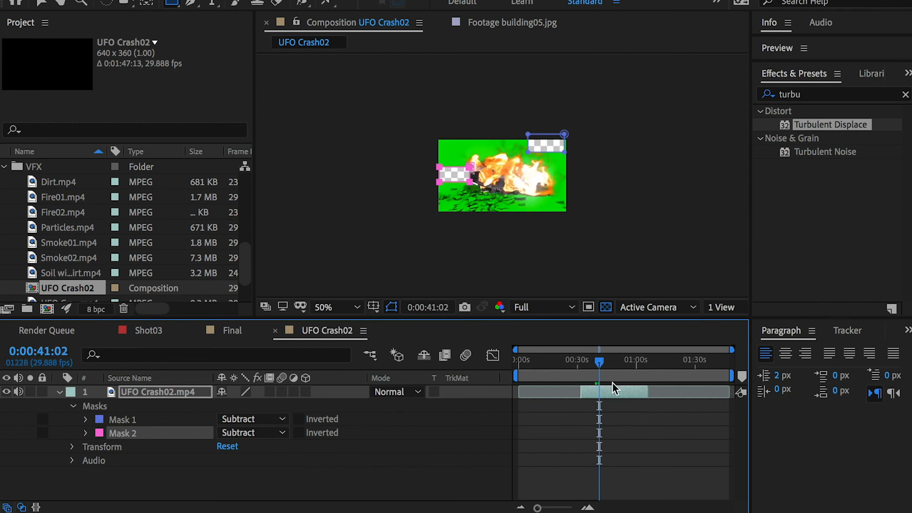
Step: Apply Keylight (1.2) to the UFO Crash02.mp4 layer and sample the green background as its Screen Colour
click(836, 96)
text(keyli)
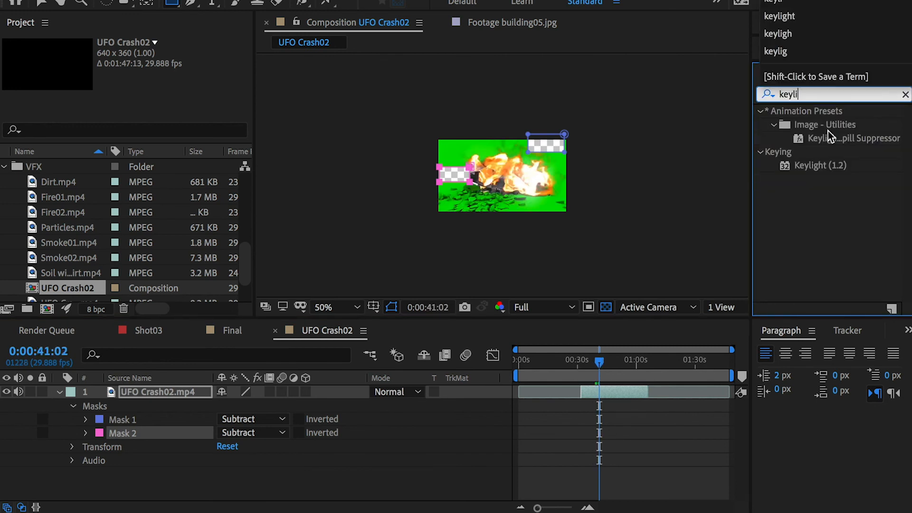
drag(836, 162, 524, 180)
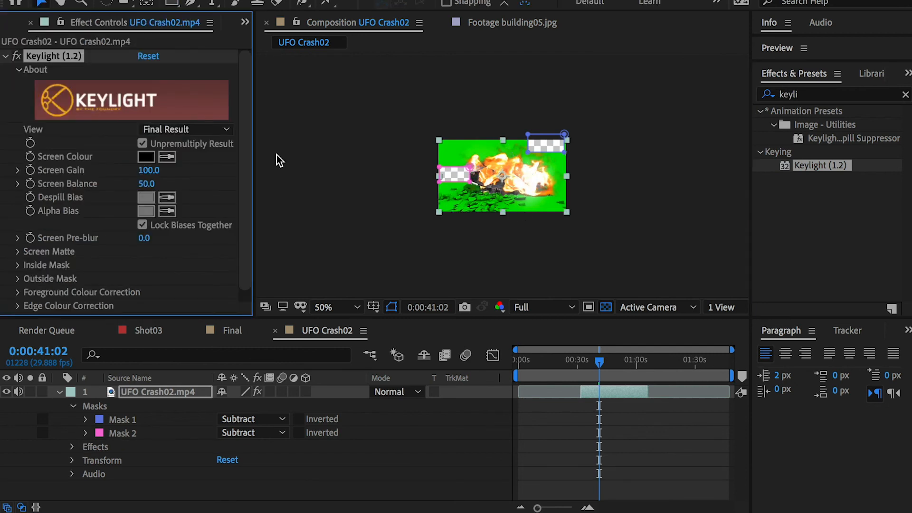
click(168, 159)
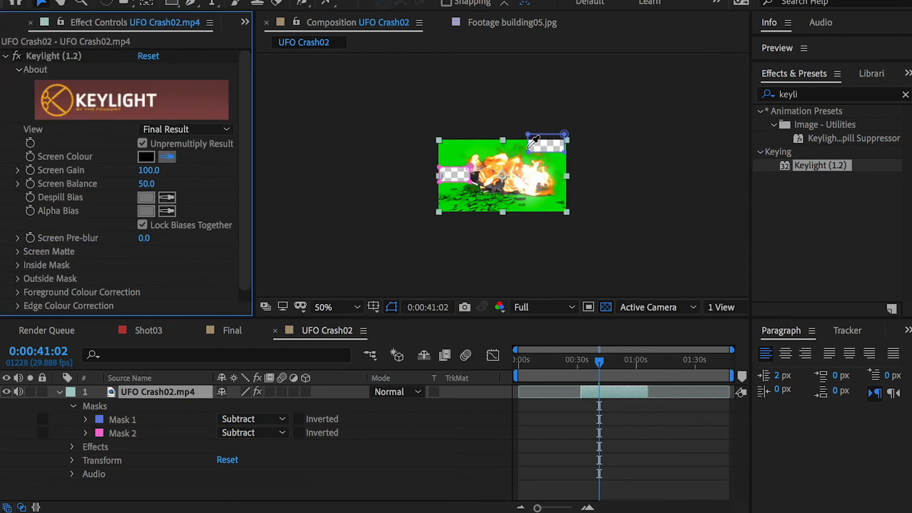
click(484, 146)
Step: Slide the UFO Crash02.mp4 layer earlier to the composition start, then return to Final and close the UFO Crash02 timeline
drag(607, 388, 545, 390)
drag(599, 361, 449, 359)
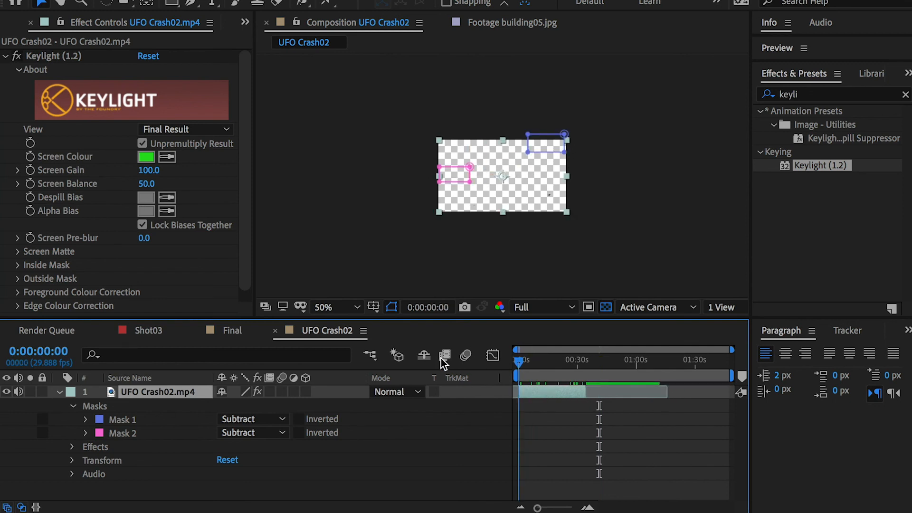
click(233, 331)
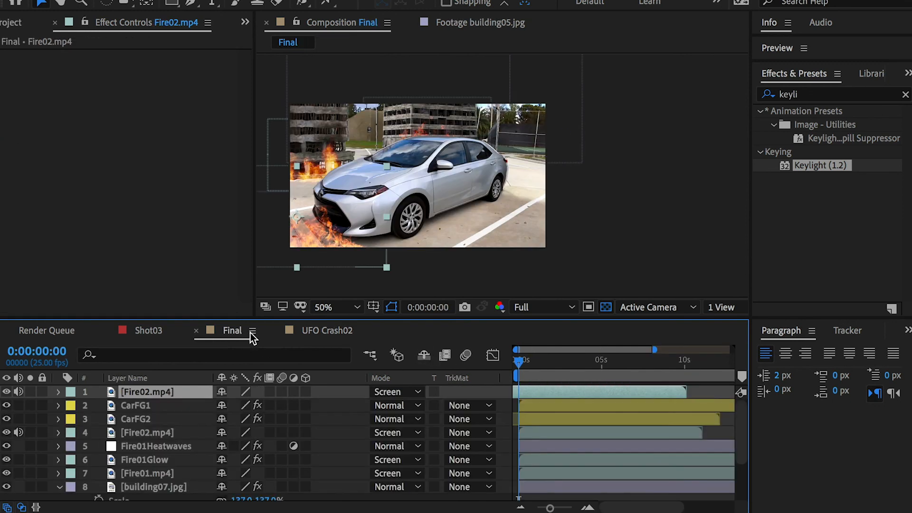
click(276, 331)
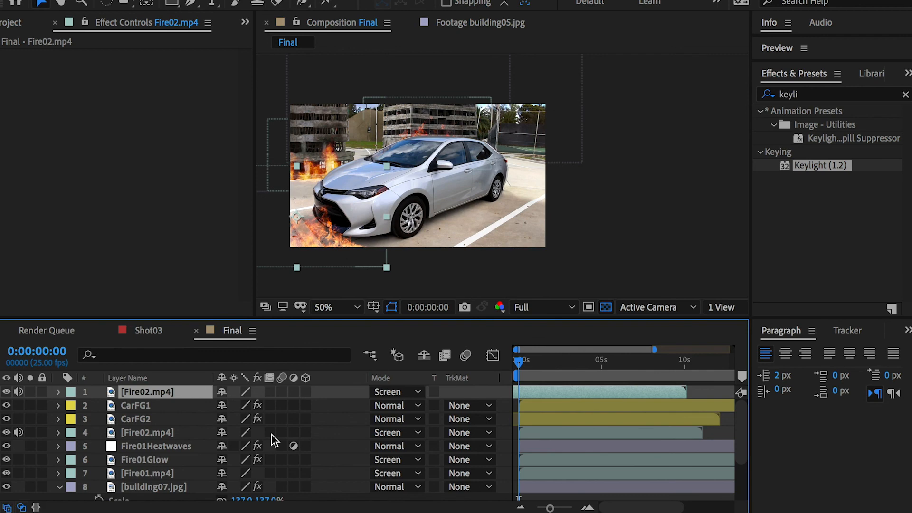
Step: Add the UFO Crash02a composition as the top layer of Final and place it around the car's front end
click(56, 22)
scroll(79, 281, down, 3)
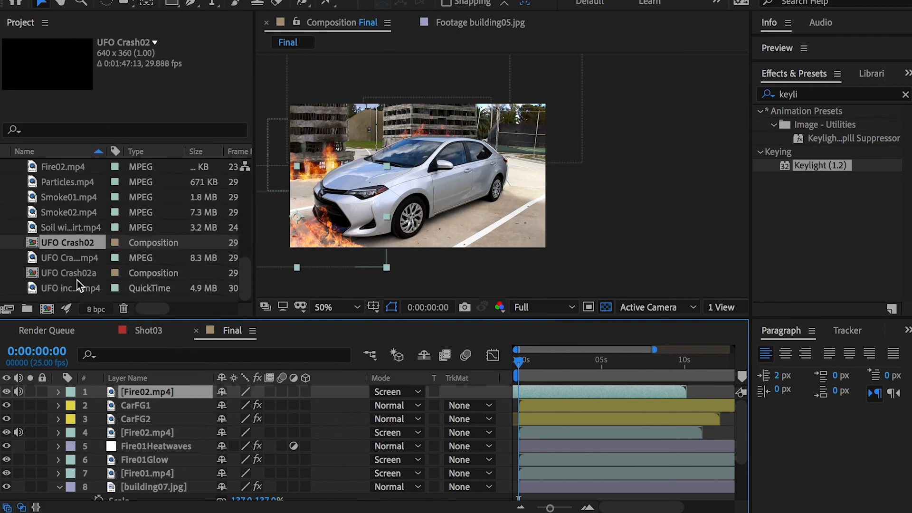
click(77, 276)
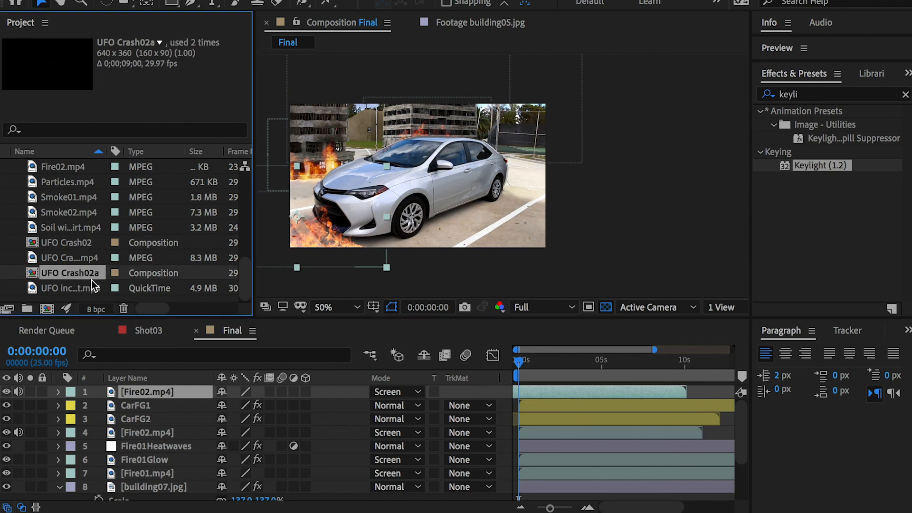
drag(75, 273, 146, 393)
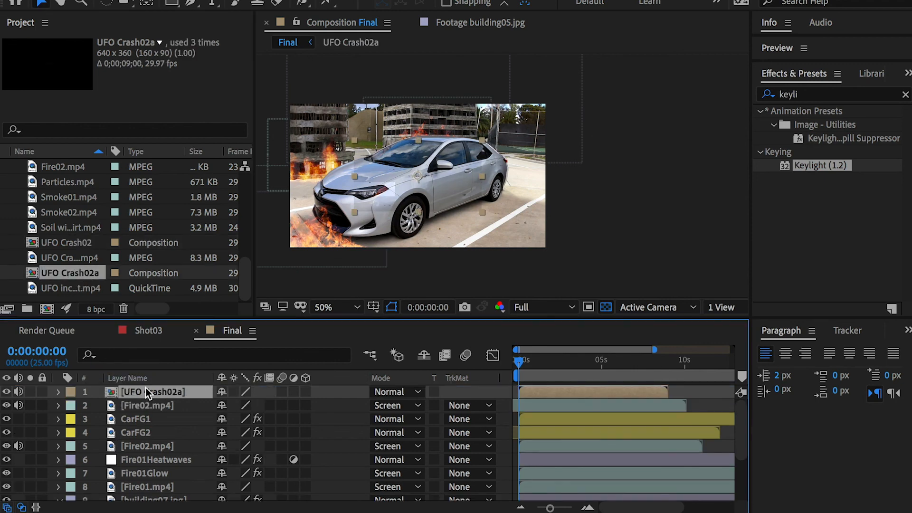
drag(423, 177, 306, 193)
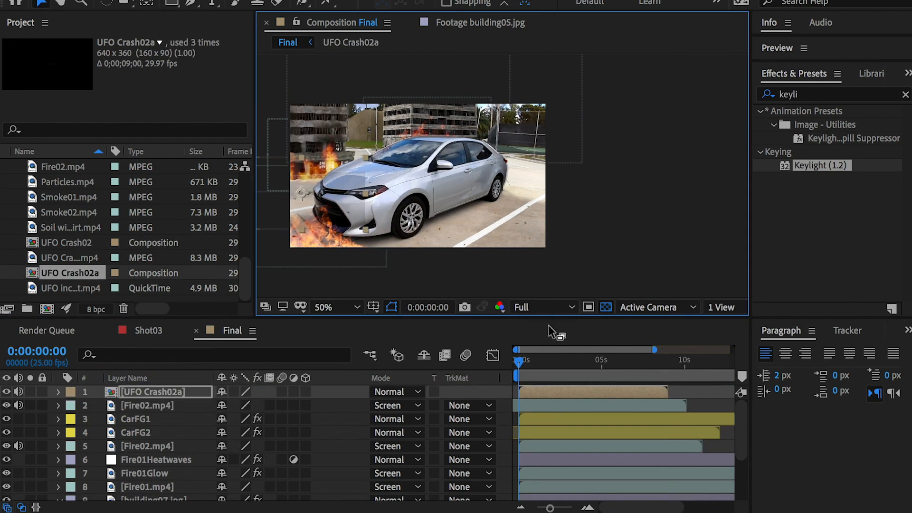
Step: Move the UFO Crash02a layer below CarFG2 and adjust its position behind the car's front at 0:00:03:19
drag(523, 360, 580, 360)
drag(308, 211, 312, 198)
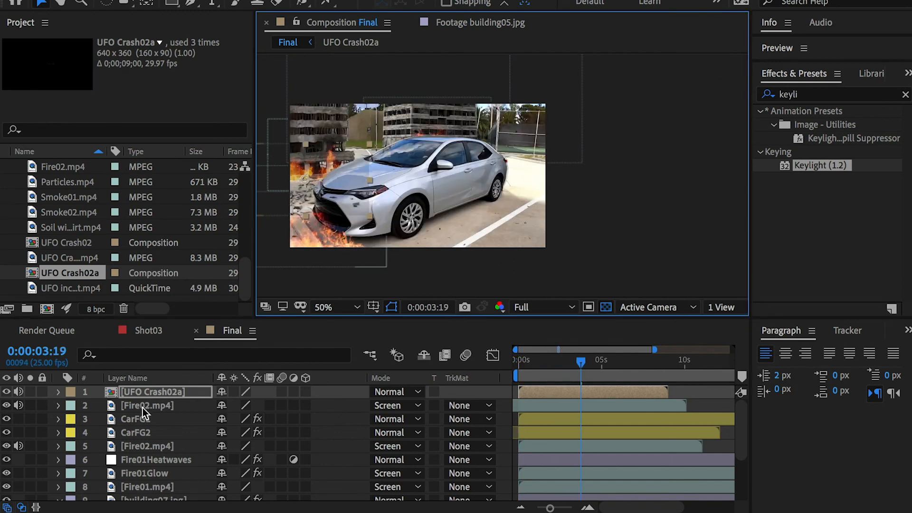
drag(150, 396, 152, 437)
drag(321, 186, 327, 203)
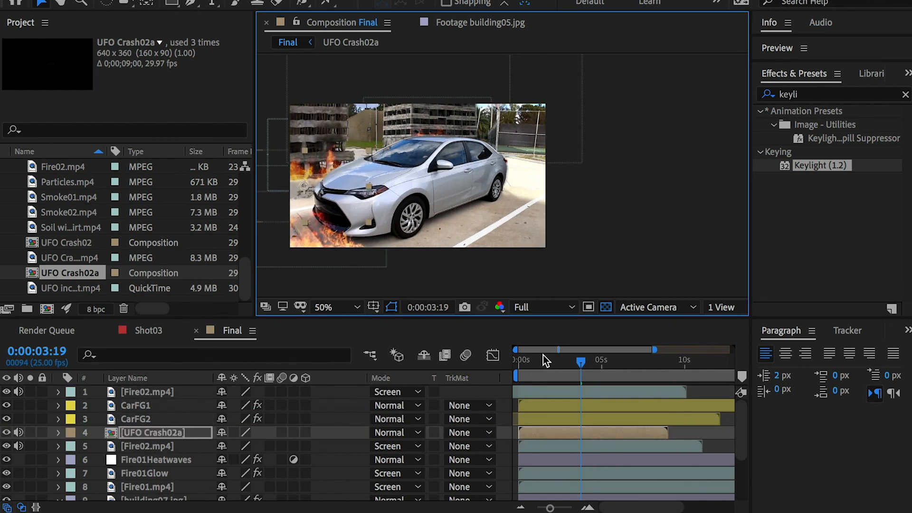
Step: Duplicate the UFO Crash02a layer and mute the audio of the UFO Crash02a and Fire02.mp4 layers
click(150, 429)
key(ctrl+d)
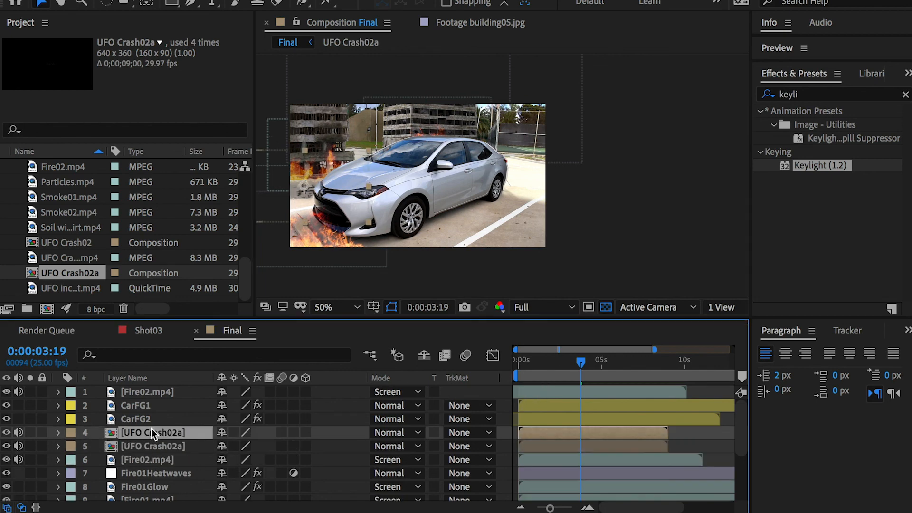
drag(18, 433, 20, 458)
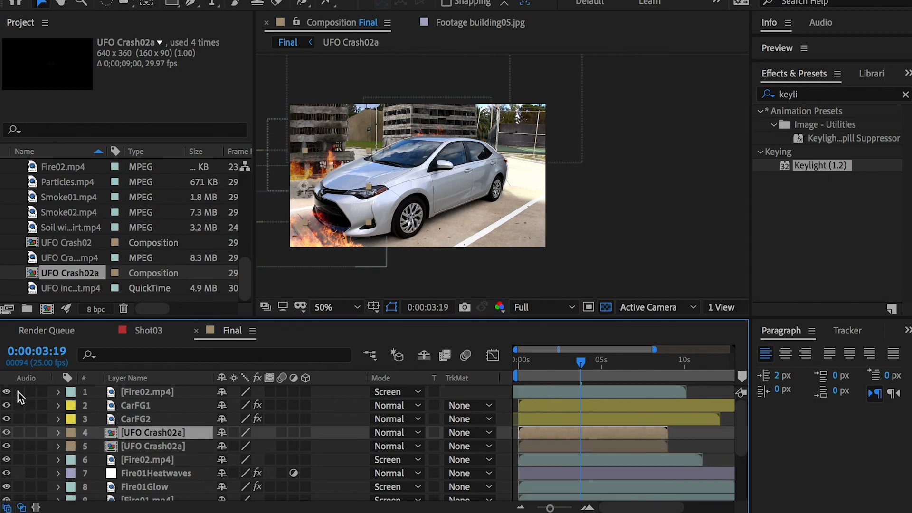
Step: Place the upper UFO Crash02a copy above CarFG1 over the ground at the lower right and scale it to 179%
drag(160, 429, 143, 399)
drag(384, 194, 524, 219)
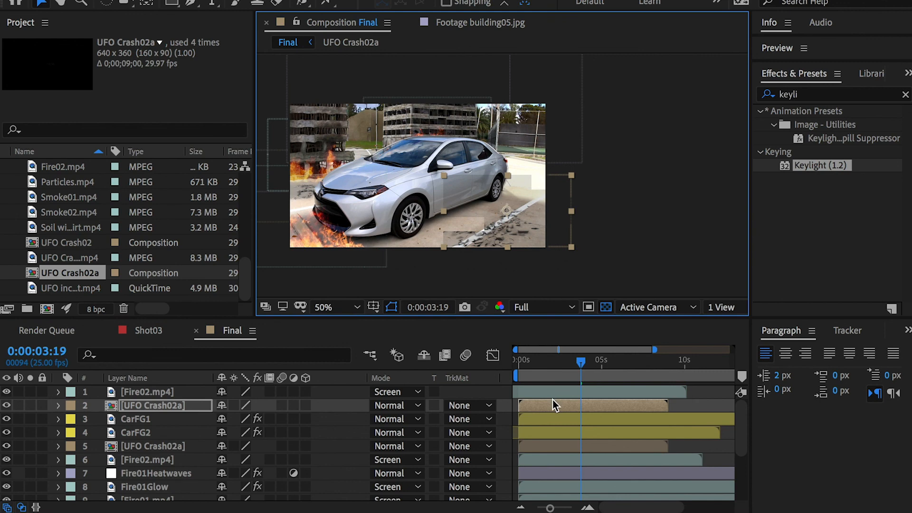
drag(546, 365, 609, 363)
key(s)
drag(243, 419, 330, 415)
drag(505, 225, 476, 207)
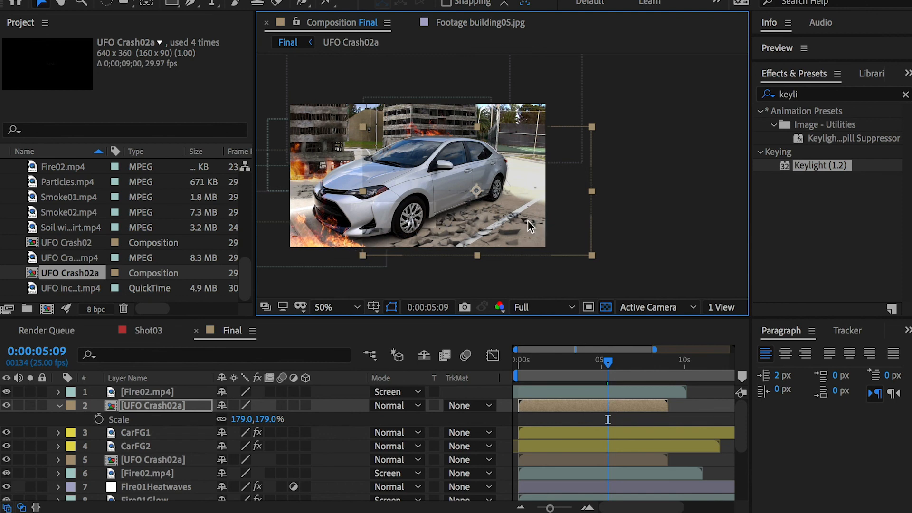
Step: Flip the enlarged UFO Crash02a layer horizontally and move it right so the debris covers the pavement beside the car
right_click(145, 401)
mouse_move(194, 331)
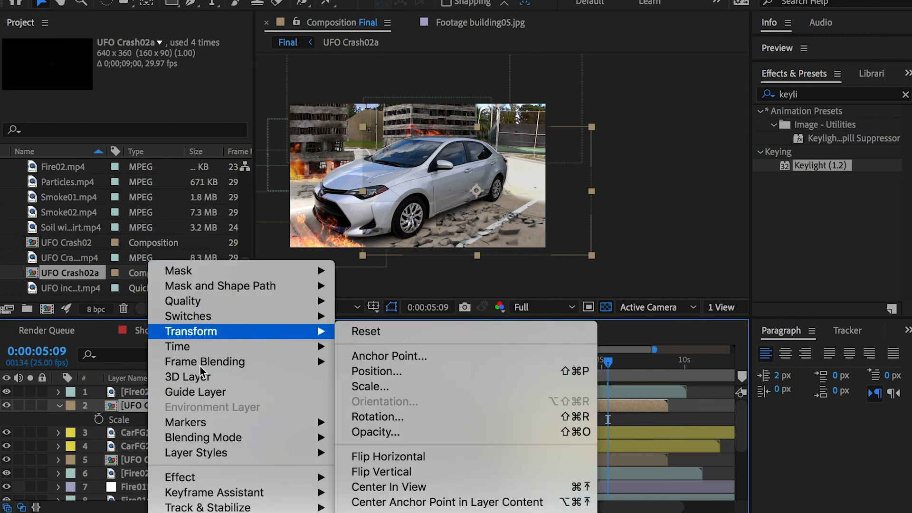
click(409, 455)
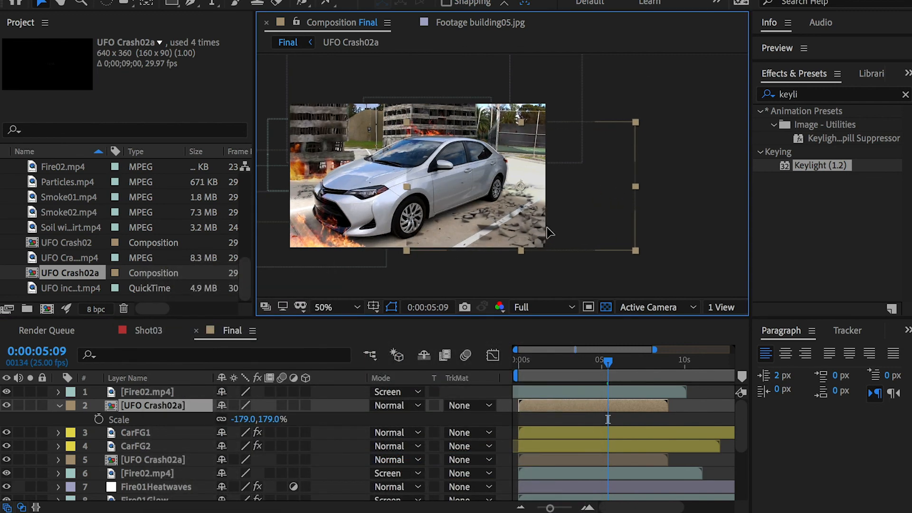
click(567, 361)
drag(563, 360, 634, 357)
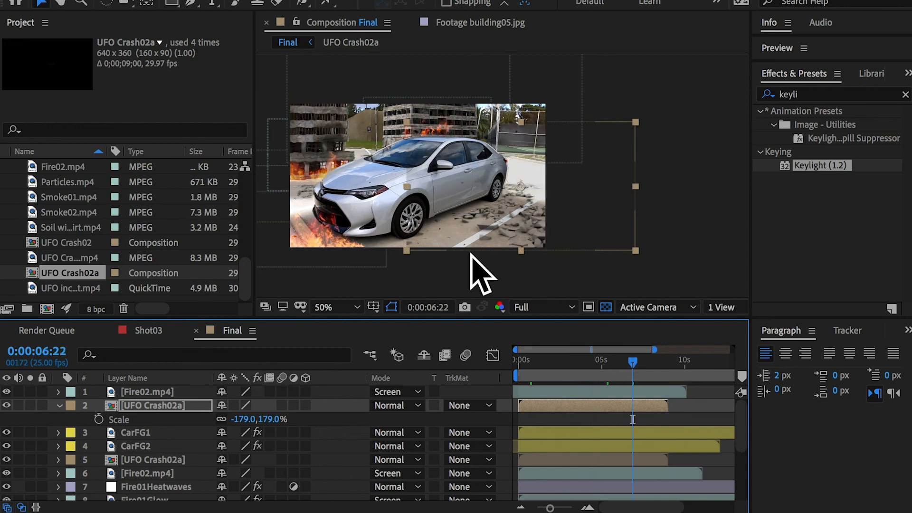
click(131, 396)
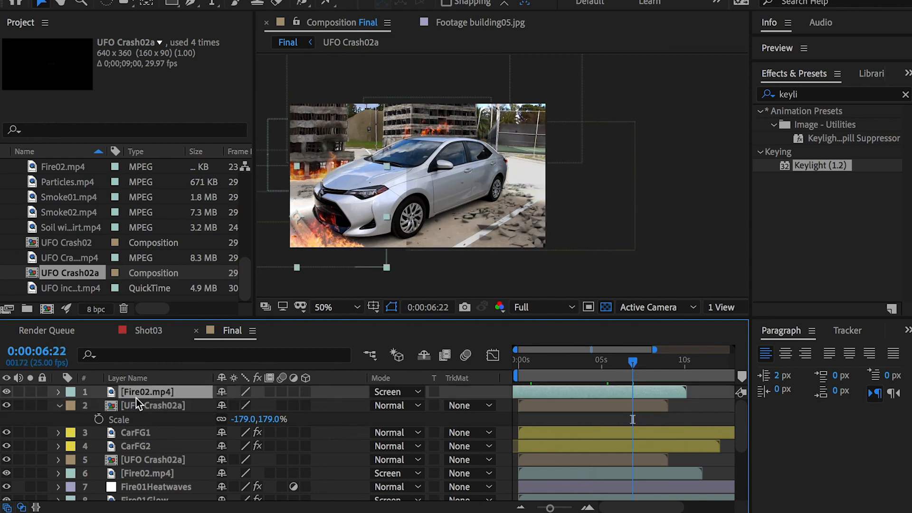
click(136, 403)
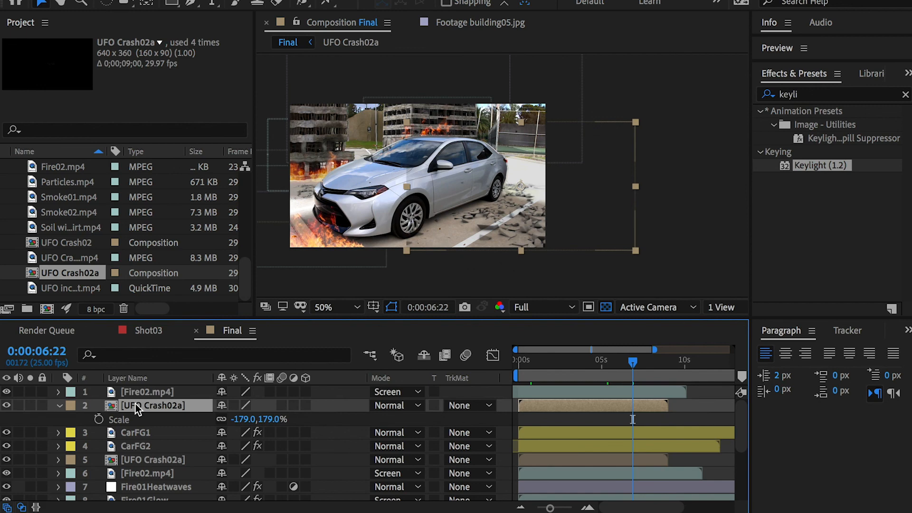
click(136, 447)
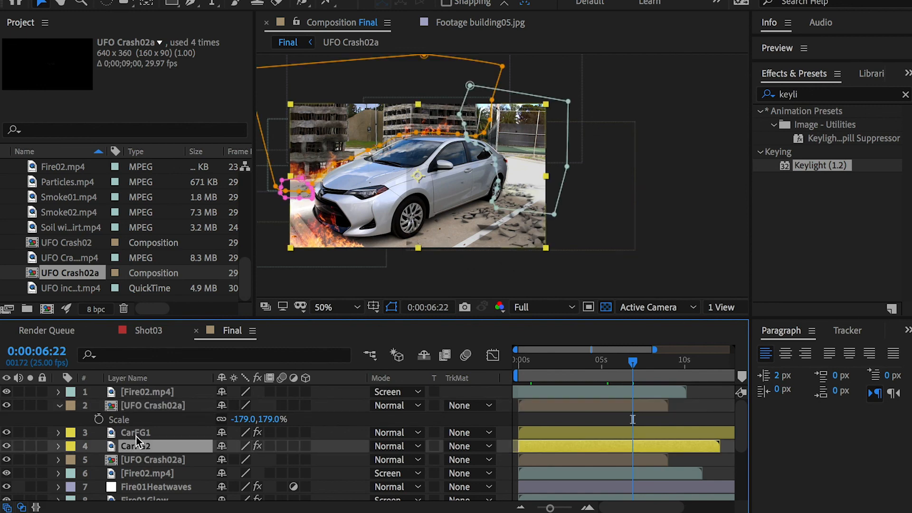
click(149, 459)
Step: Search the project for smoke footage and add Smoke01.mp4 to Final directly below the CarFG2 layer
click(56, 131)
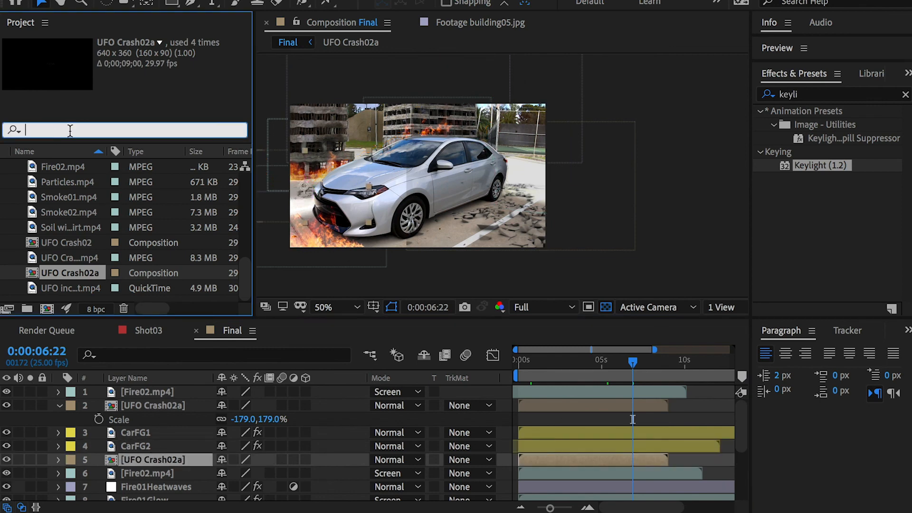
text(smok)
click(64, 180)
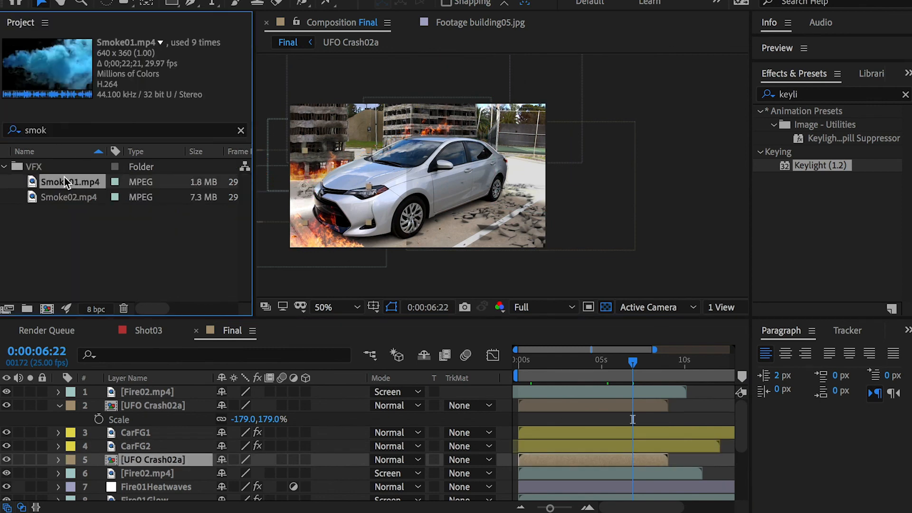
click(67, 196)
click(65, 183)
click(70, 197)
drag(67, 184, 151, 452)
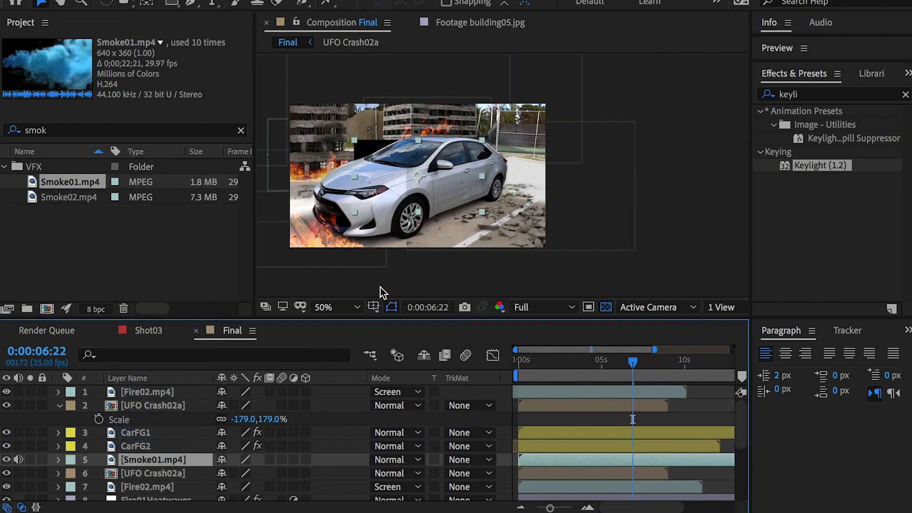
Step: Scale the Smoke01.mp4 layer to 216% and position it across the background behind the car
drag(376, 154, 353, 132)
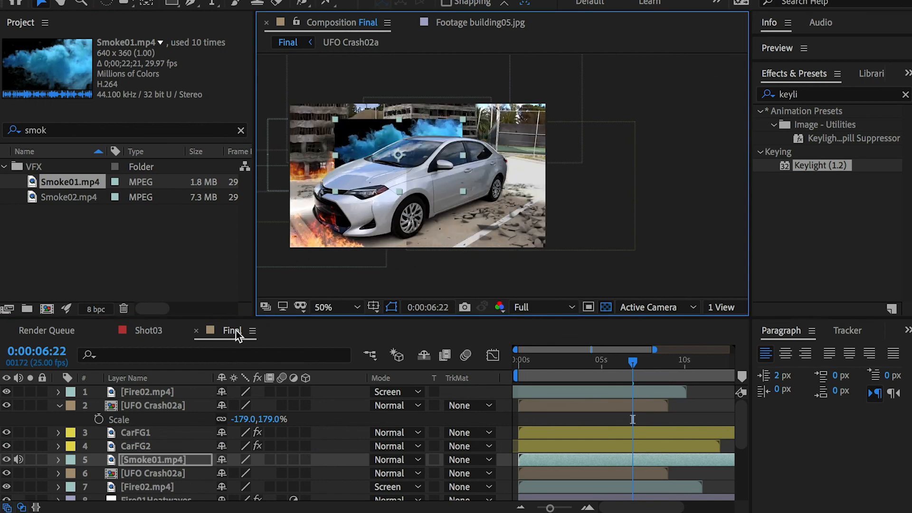
key(s)
drag(259, 474, 314, 474)
drag(488, 133, 469, 108)
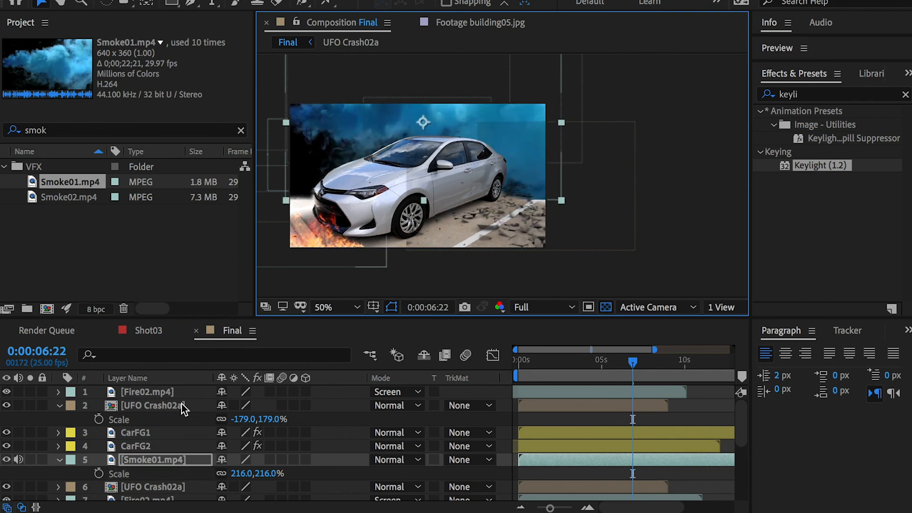
Step: Set the Smoke01.mp4 layer's blending mode to Screen and check the smoke around 0:00:04:03
click(401, 460)
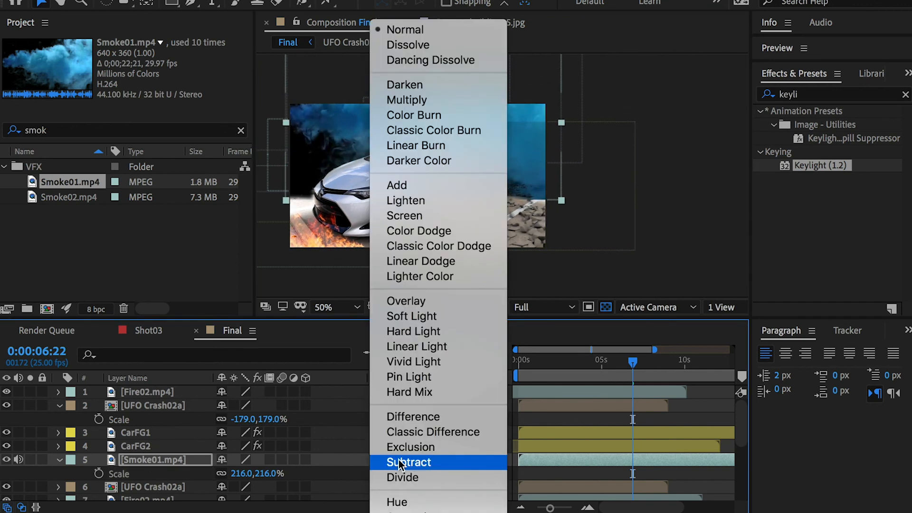
click(395, 214)
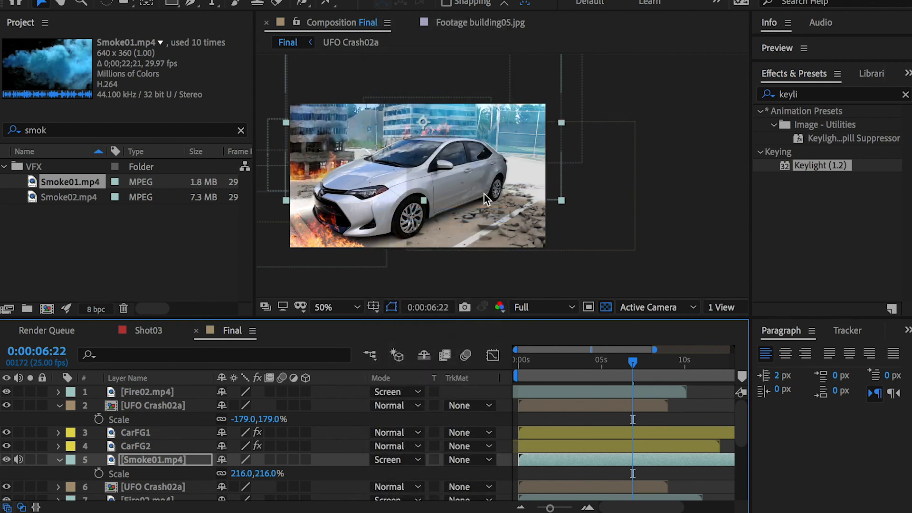
drag(594, 361, 587, 362)
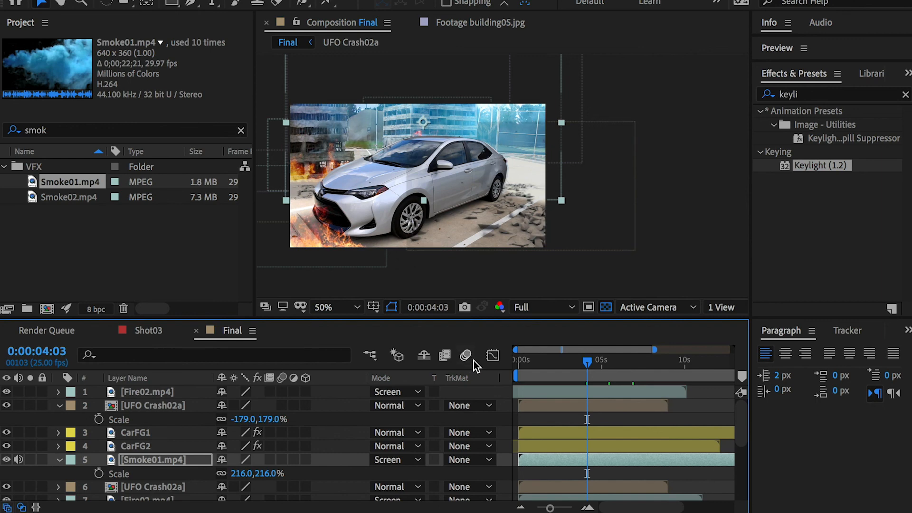
Step: Duplicate the Smoke01.mp4 layer, place the copy at the top of the layer stack and move its smoke down over the car
click(146, 434)
click(149, 459)
key(ctrl+d)
drag(151, 459, 133, 388)
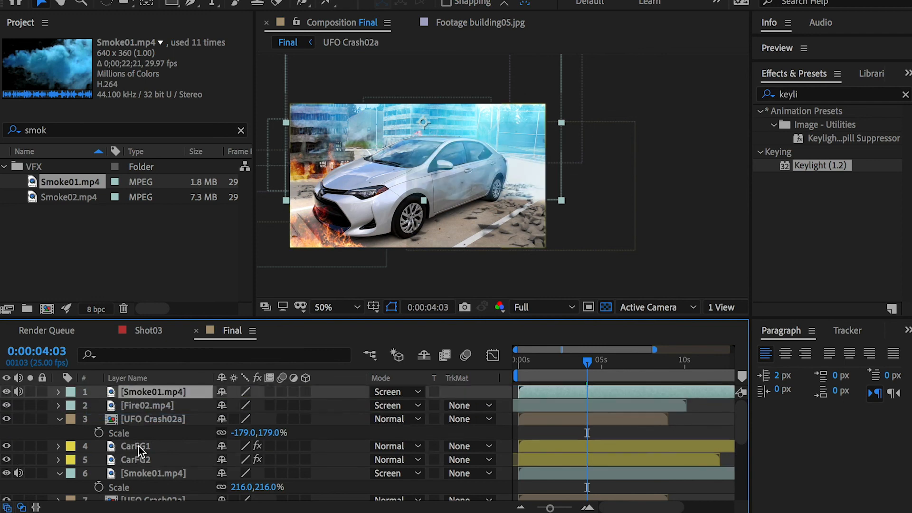
drag(447, 145, 438, 191)
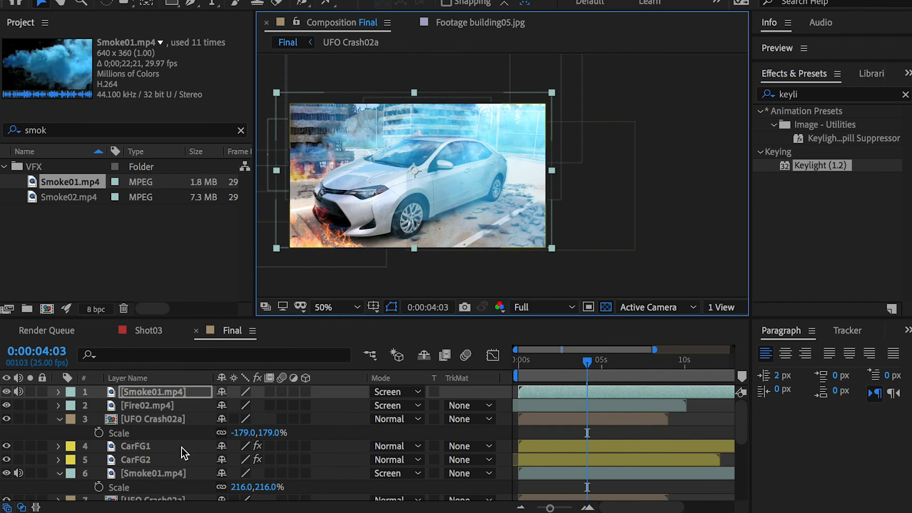
Step: Scale the top Smoke01.mp4 layer to 316%, flipped horizontally, and shift it slightly up and right over the car
key(s)
drag(247, 406, 342, 407)
right_click(161, 389)
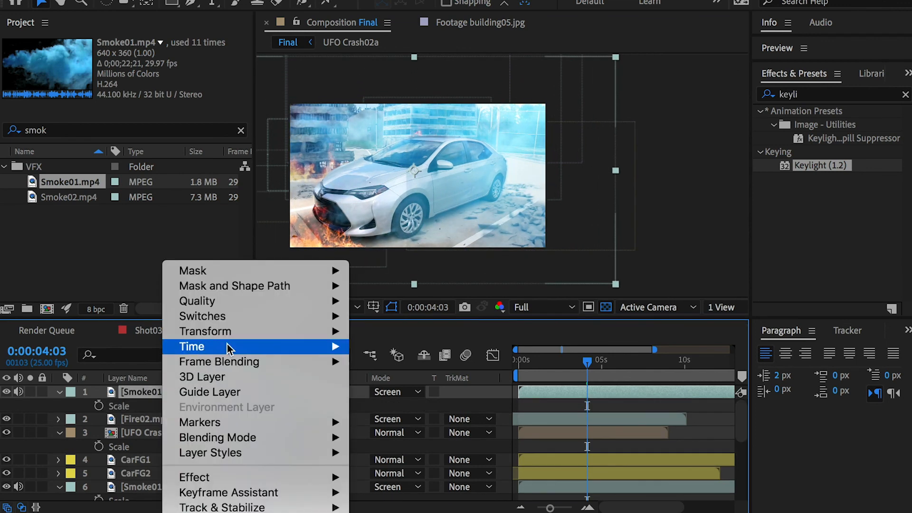
mouse_move(226, 344)
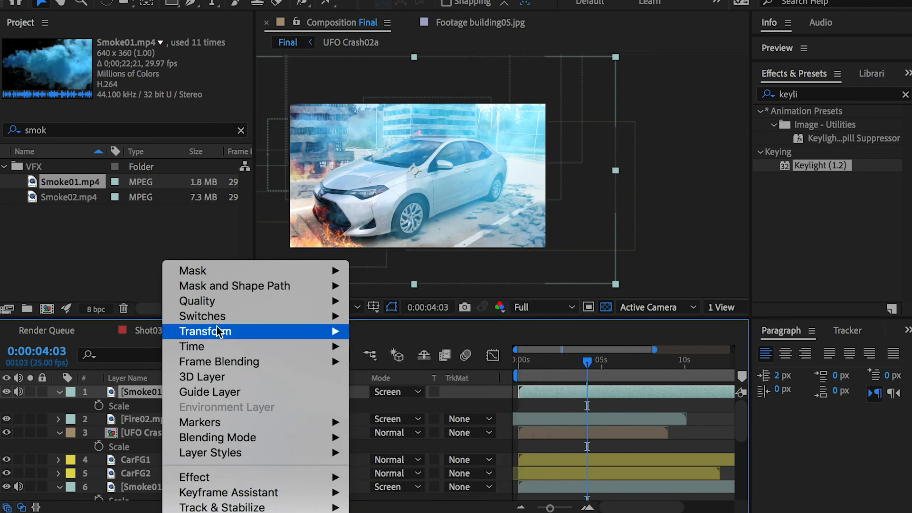
click(427, 458)
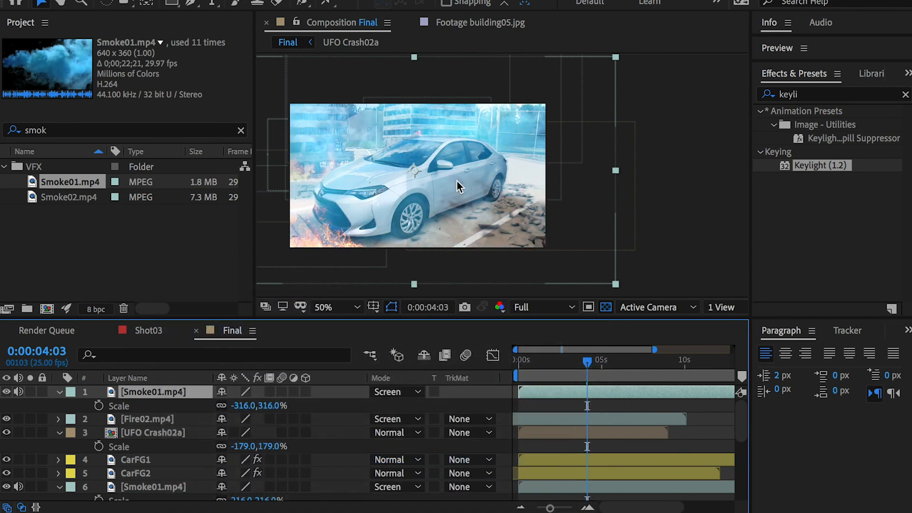
mouse_move(443, 192)
mouse_down()
mouse_move(447, 162)
mouse_move(454, 185)
mouse_up()
Step: Preview the composite from the start and set the top Smoke01.mp4 layer's opacity to 20%, checking it at 0:00:03:04
drag(542, 361, 499, 358)
key(space)
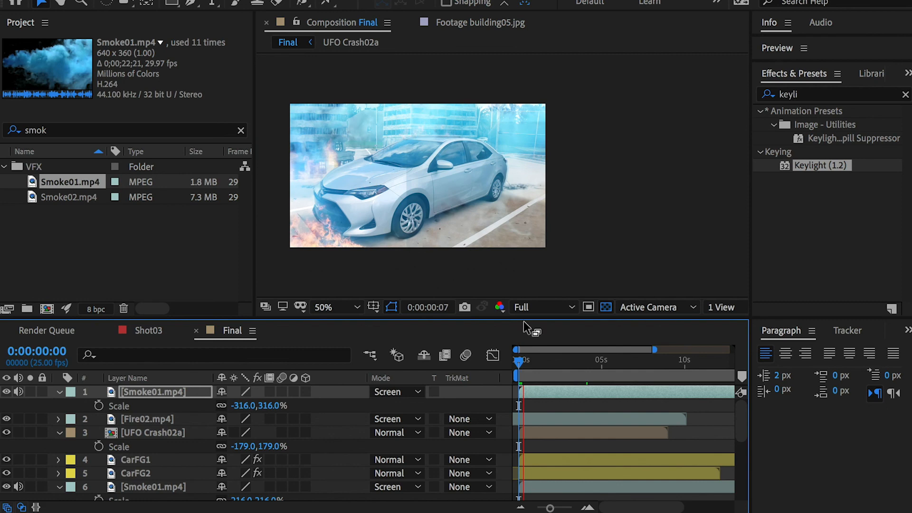
key(space)
key(space)
key(space)
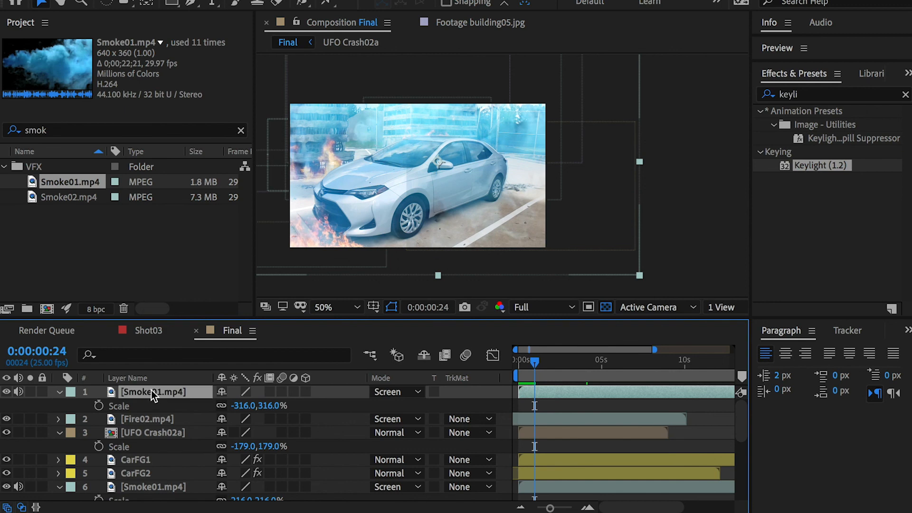
key(t)
drag(227, 406, 170, 404)
click(226, 405)
text(20)
key(Return)
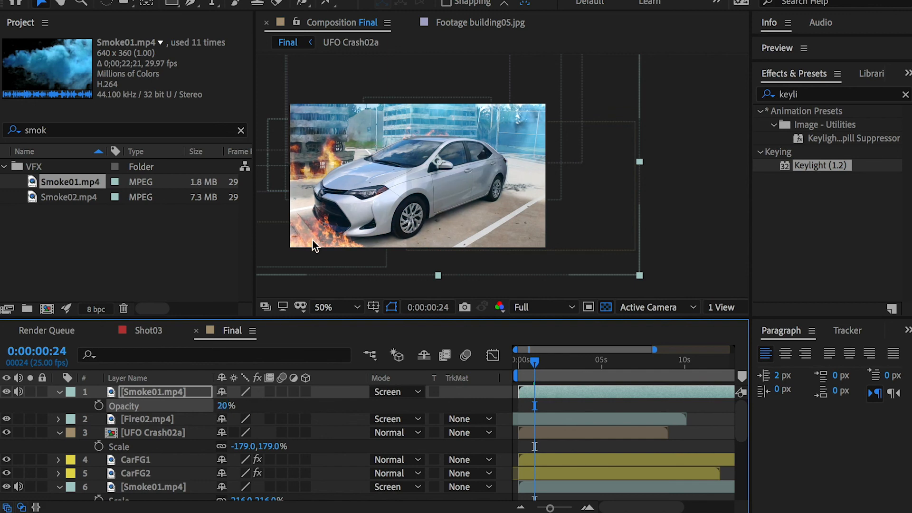
drag(534, 361, 572, 362)
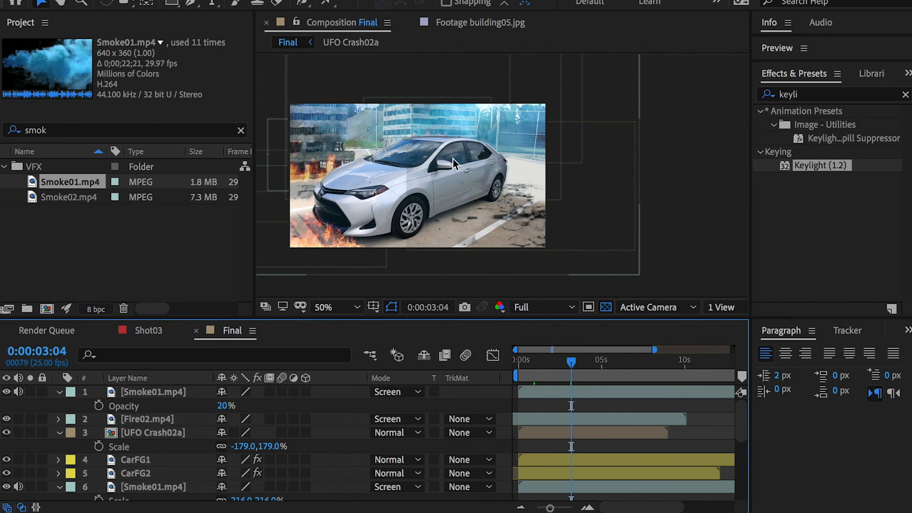
Step: Draw a closed Pen mask on the upper UFO Crash02a layer enclosing the car and background, following the debris edge beside the front wheel
click(144, 390)
click(147, 433)
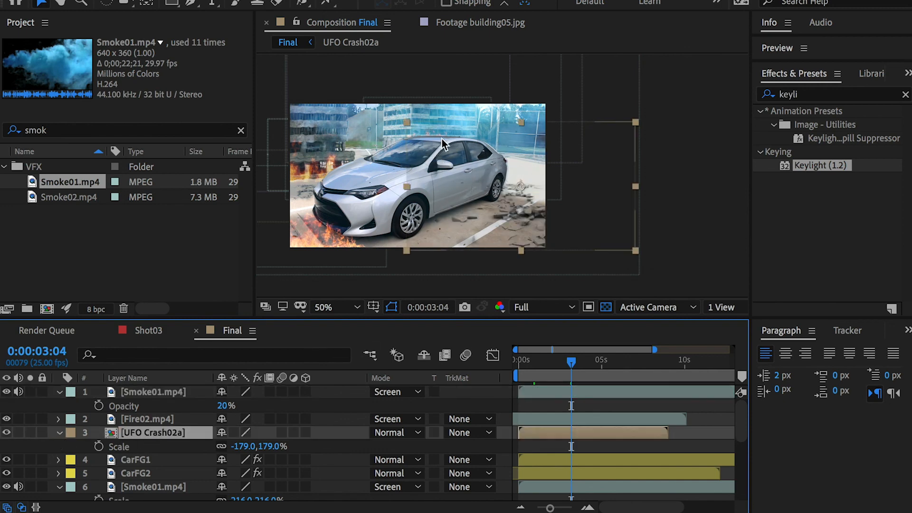
click(192, 4)
click(580, 110)
click(566, 162)
click(427, 230)
click(423, 256)
drag(376, 274, 363, 273)
drag(305, 267, 266, 114)
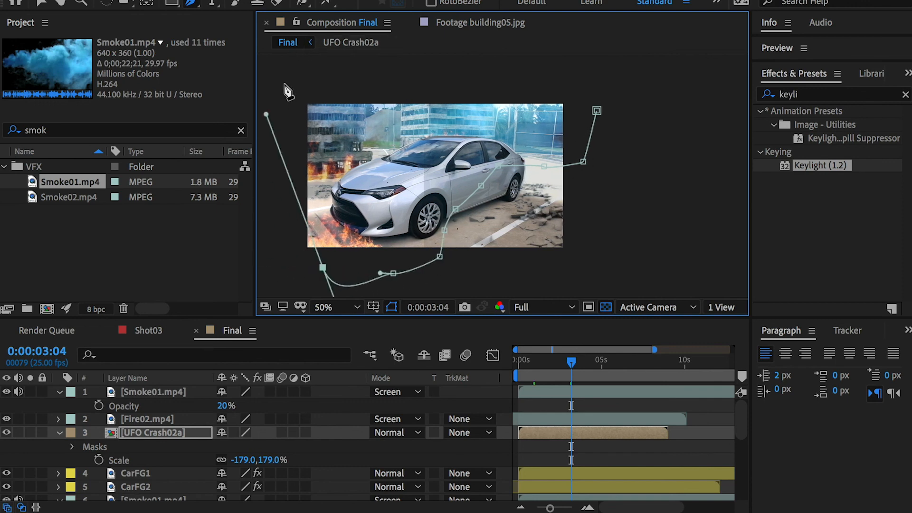
click(270, 255)
click(285, 146)
click(292, 72)
click(541, 77)
click(611, 80)
click(597, 110)
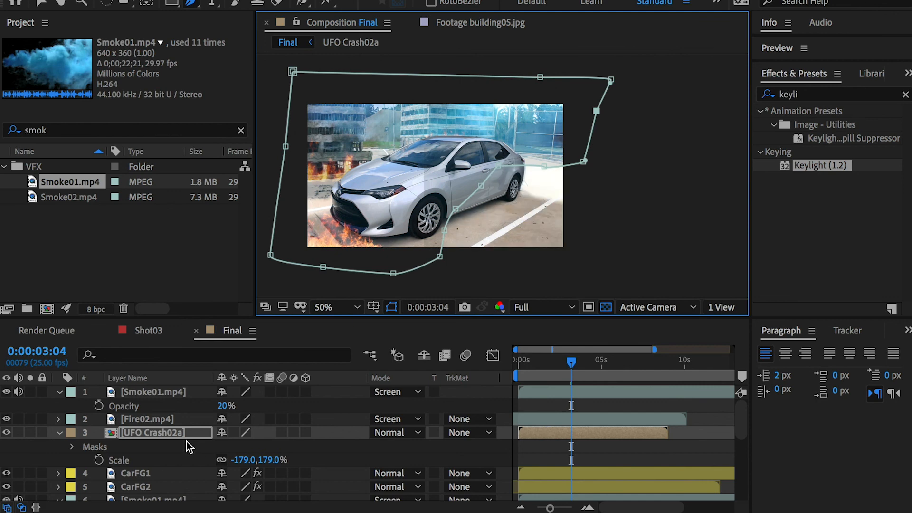
Step: Set the new UFO Crash02a mask to Subtract with a 22-pixel feather, and collapse the layer's and the top Smoke01.mp4 layer's properties
click(72, 447)
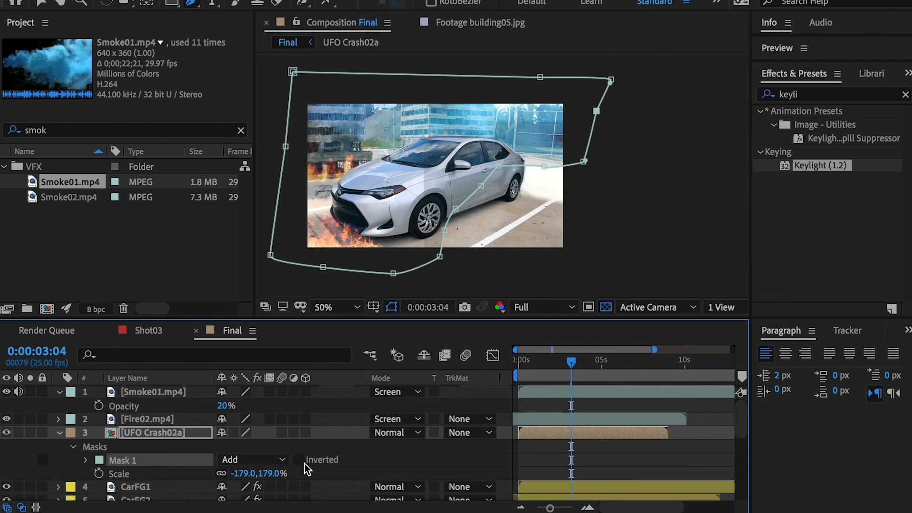
click(255, 461)
click(257, 505)
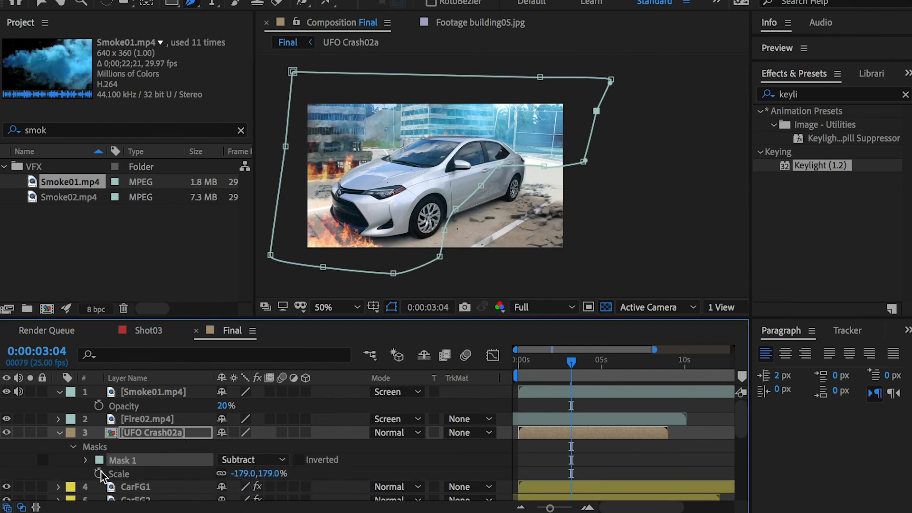
click(86, 460)
click(250, 466)
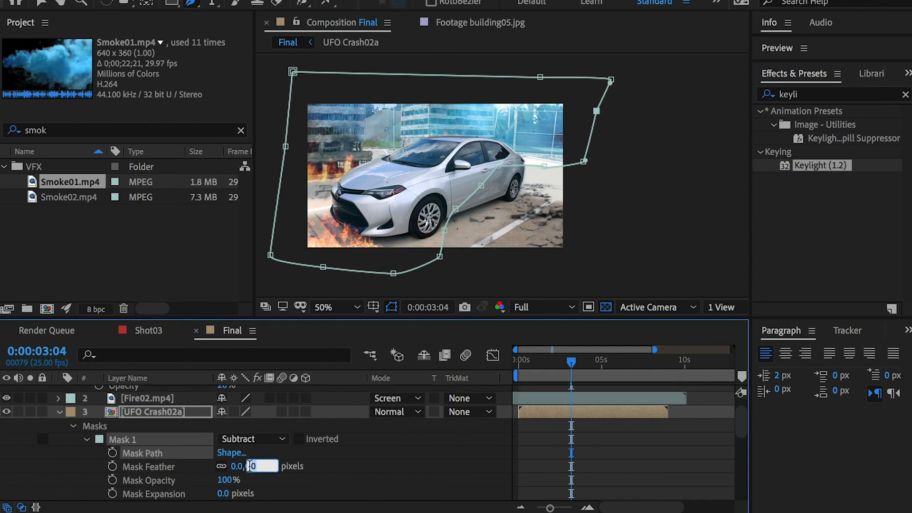
text(22)
key(Return)
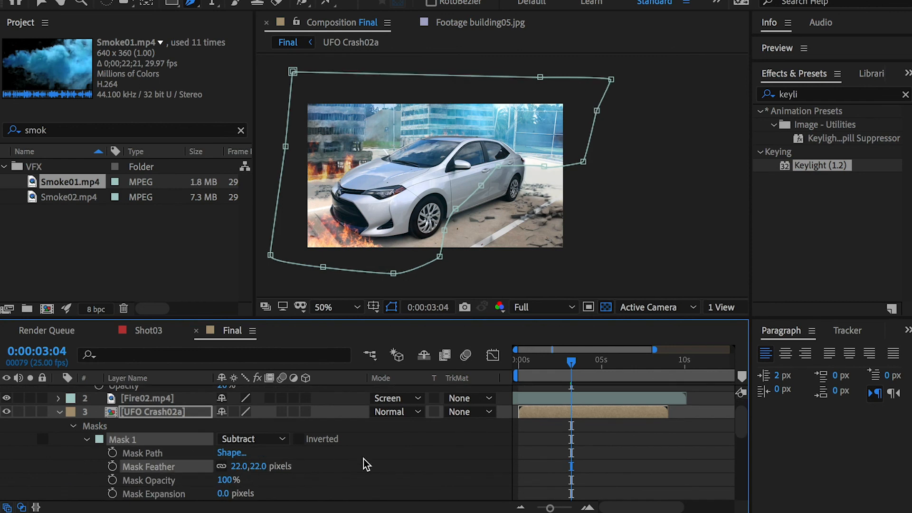
click(397, 487)
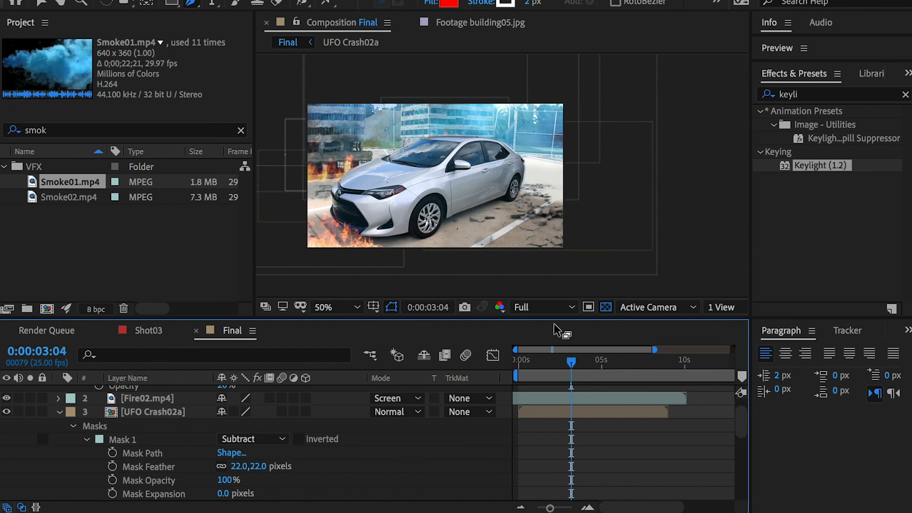
click(59, 412)
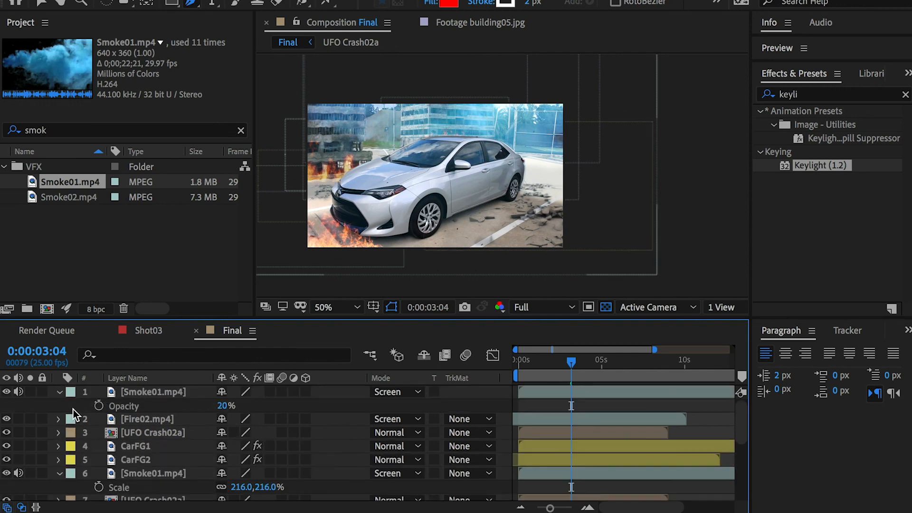
click(61, 393)
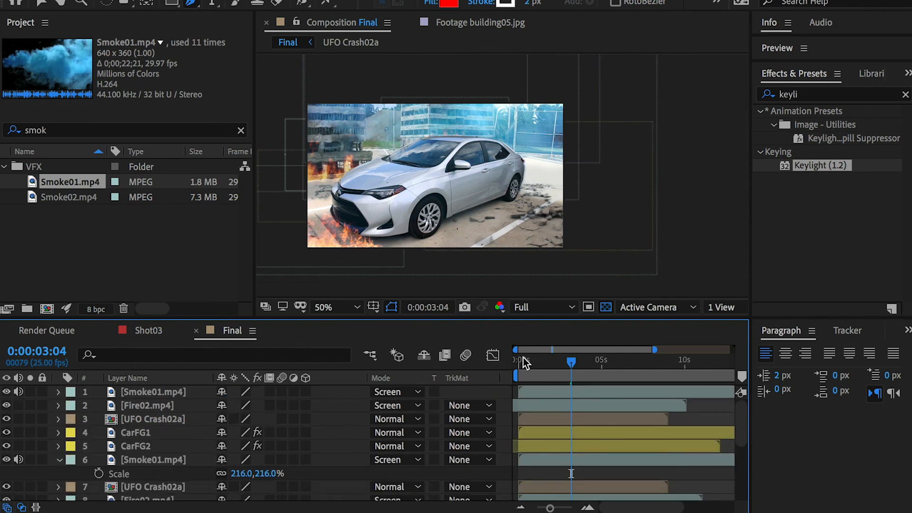
Step: Find the Soil with Dirt.mp4 footage used in Shot03 by searching the project for "soil", and create a new composition from it
click(149, 330)
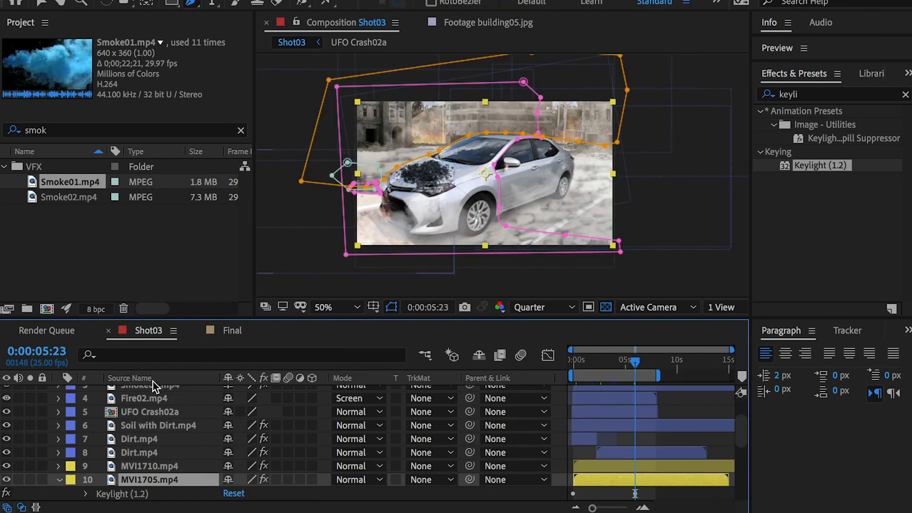
scroll(143, 441, up, 4)
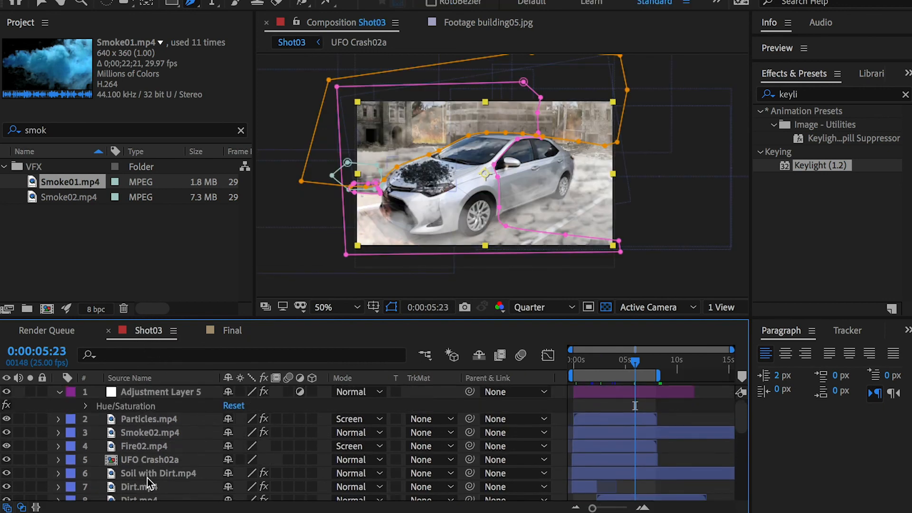
click(144, 474)
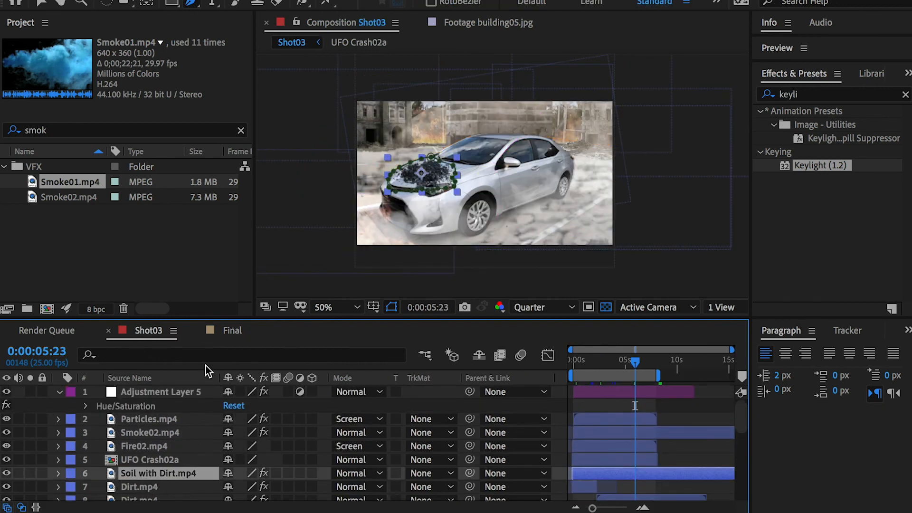
click(232, 330)
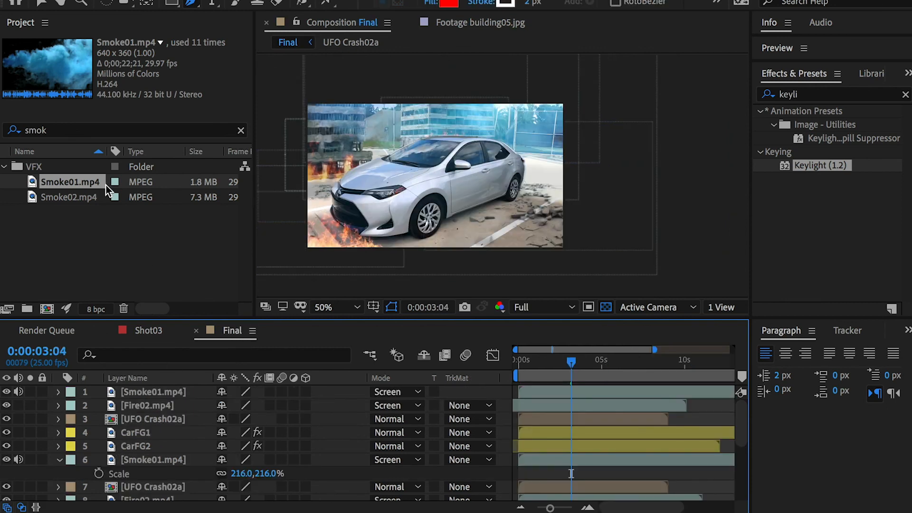
click(84, 129)
text(soil)
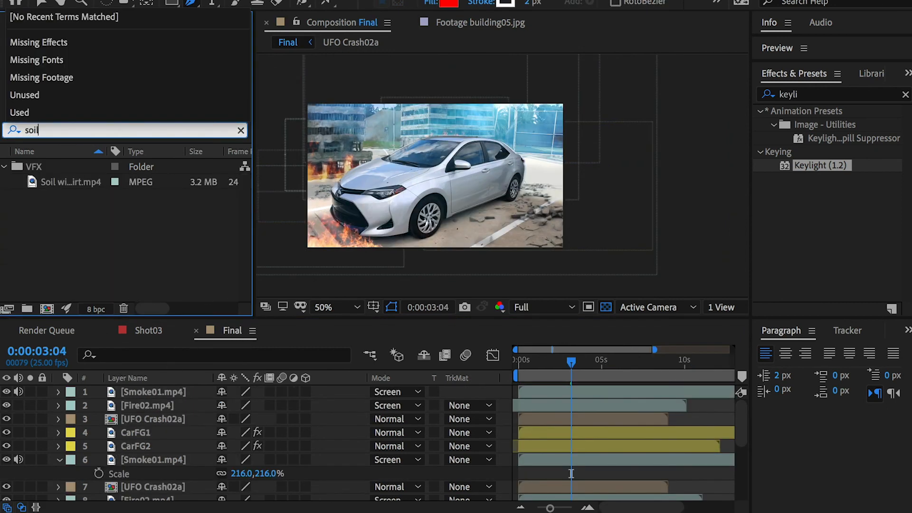
click(73, 183)
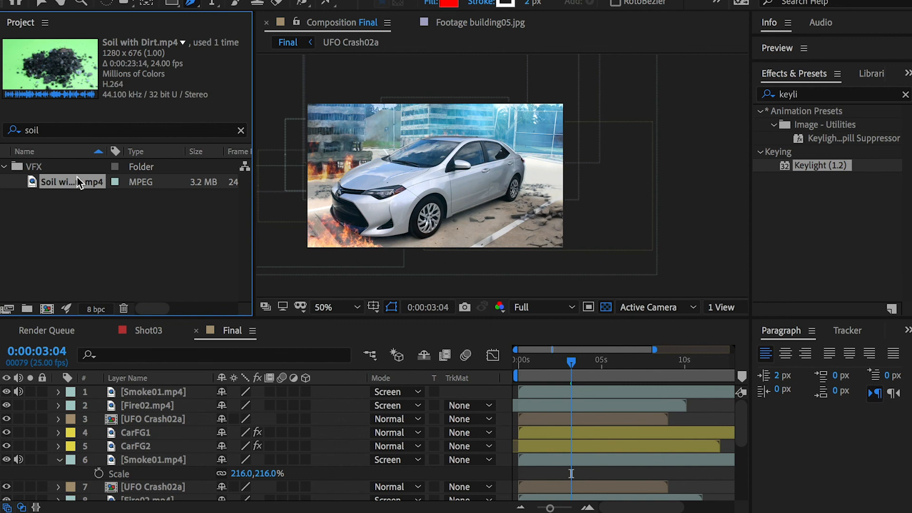
drag(65, 186, 46, 307)
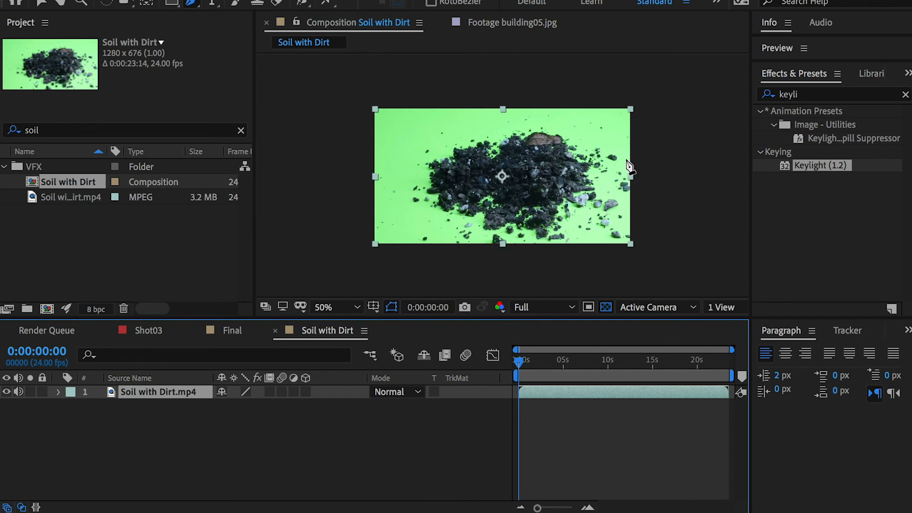
Step: Mask Soil with Dirt.mp4 with an ellipse around the debris pile and feather the mask by 59 pixels
drag(172, 3, 225, 34)
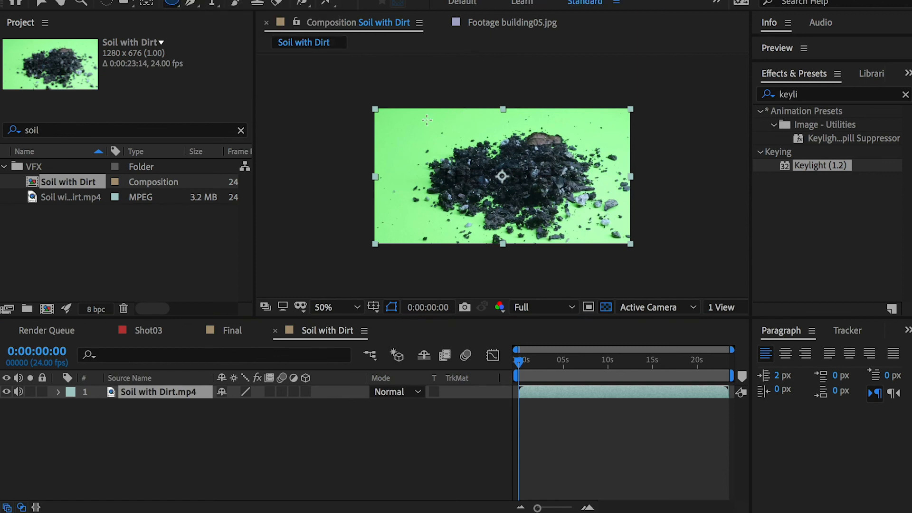
drag(389, 112, 629, 243)
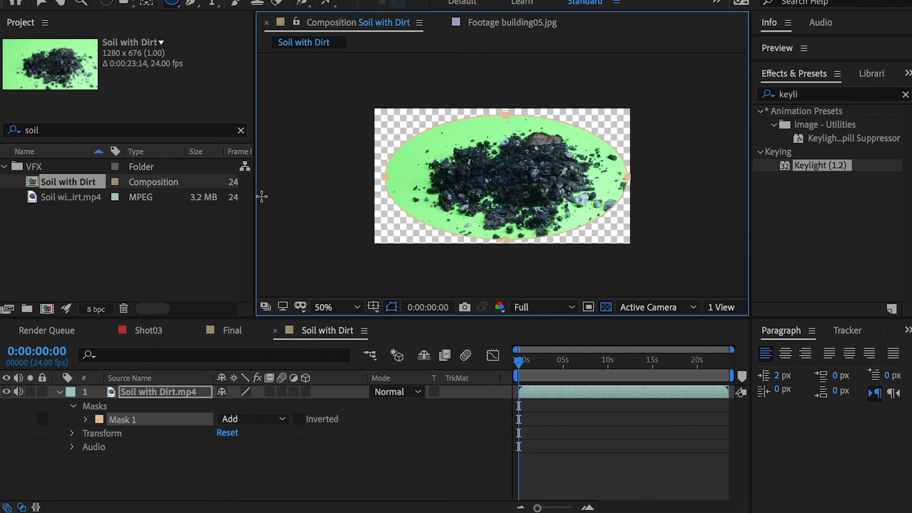
click(85, 419)
drag(242, 449, 309, 448)
click(502, 256)
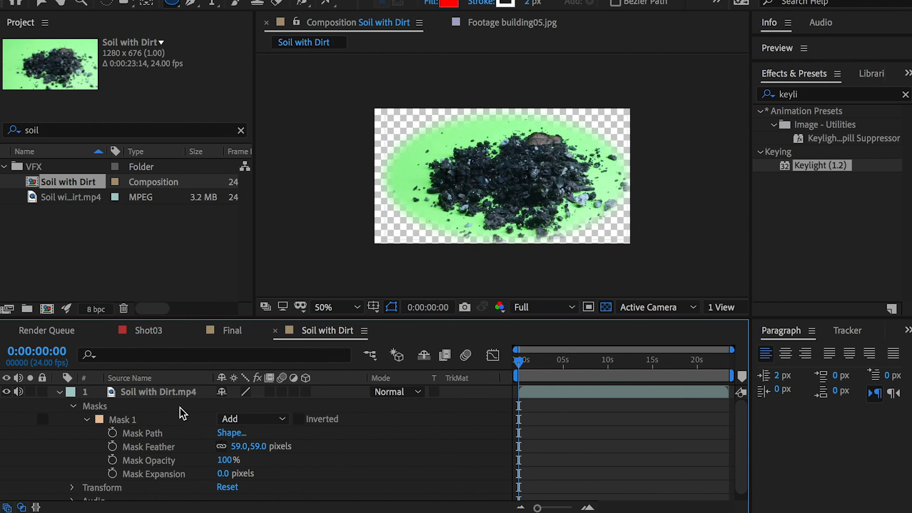
Step: Pull the right and bottom edges of the soil layer's elliptical mask slightly inward toward the debris
click(154, 397)
click(126, 420)
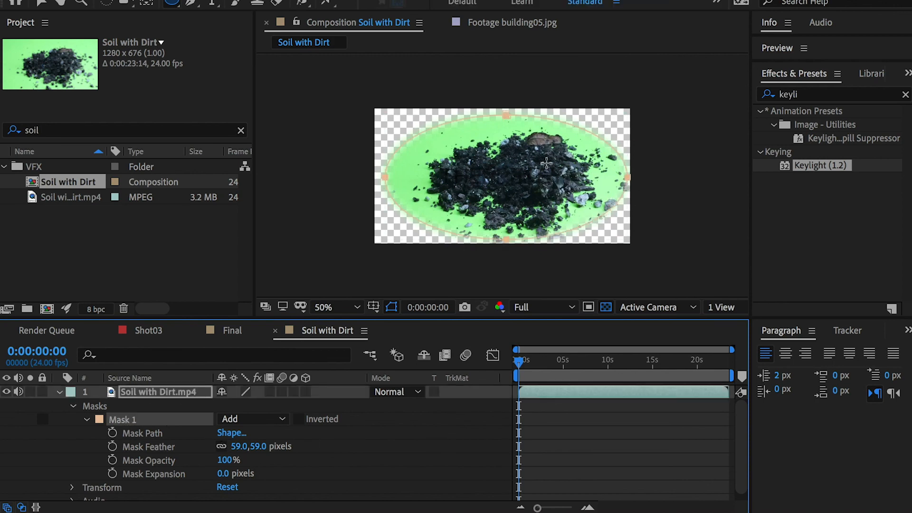
key(v)
click(602, 189)
drag(630, 178, 624, 182)
drag(505, 239, 504, 236)
click(469, 429)
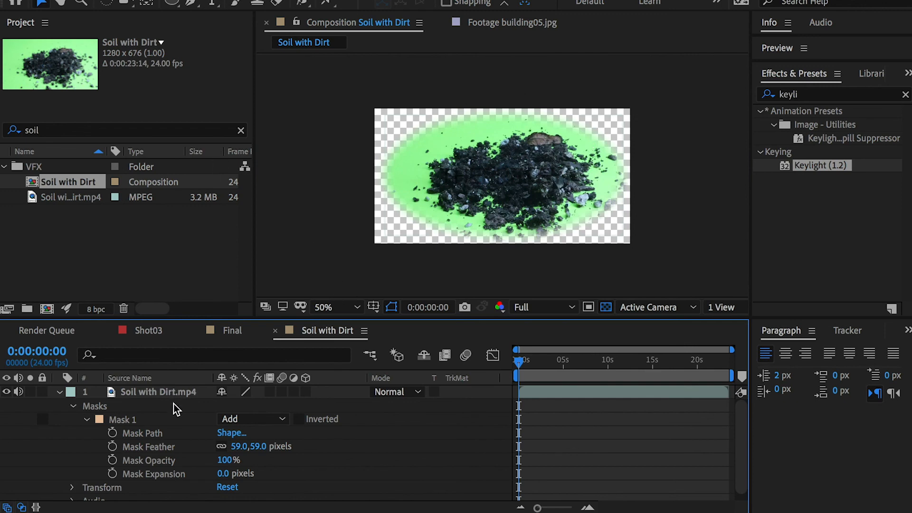
Step: Apply Keylight (1.2) to Soil with Dirt.mp4 and sample the green background as its Screen Colour
click(157, 393)
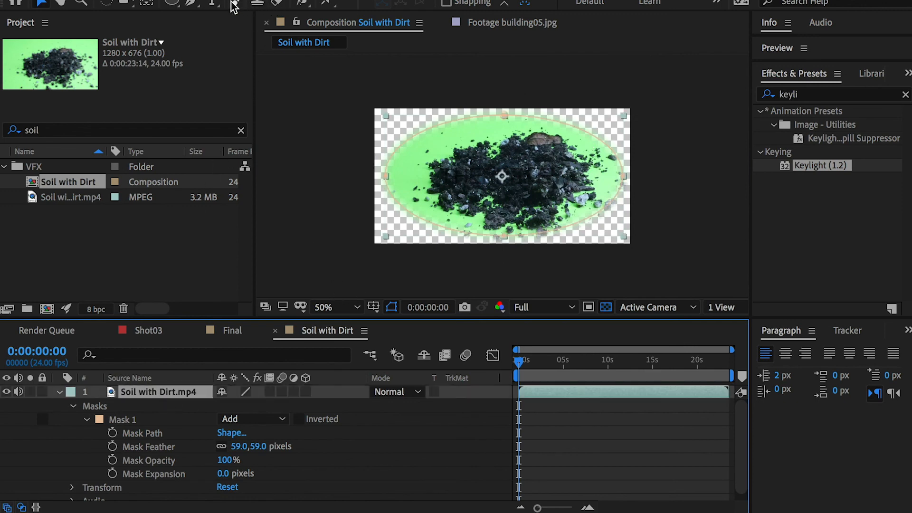
click(794, 168)
drag(793, 167, 491, 157)
click(167, 157)
click(498, 129)
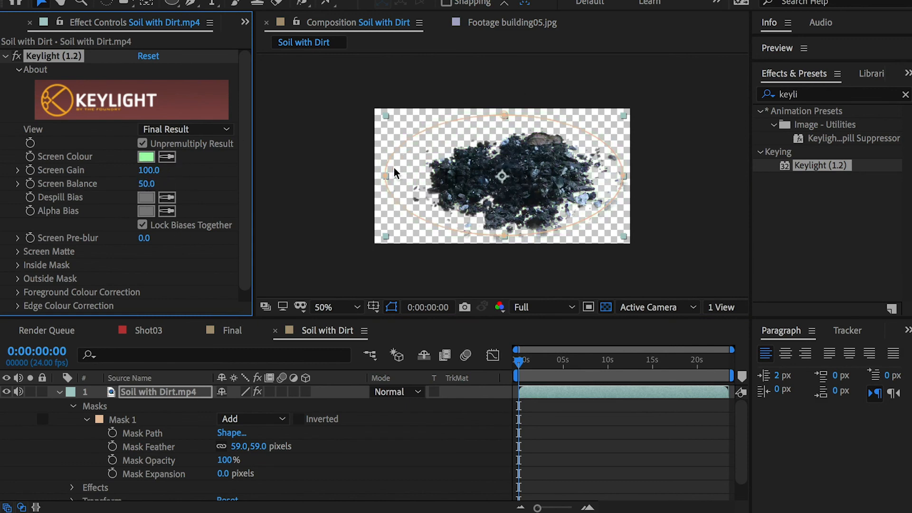
Step: Close the Soil with Dirt timeline and add that composition to Final between the upper UFO Crash02a and CarFG1 layers
click(30, 23)
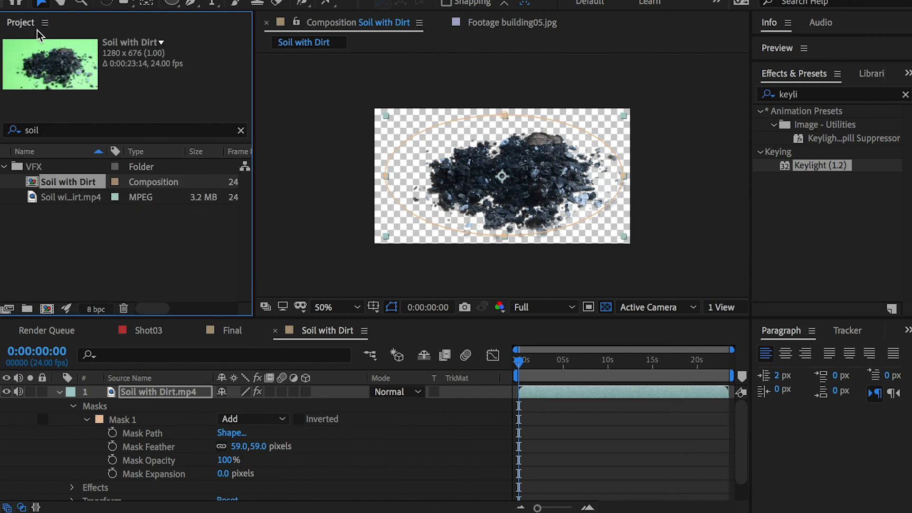
click(275, 330)
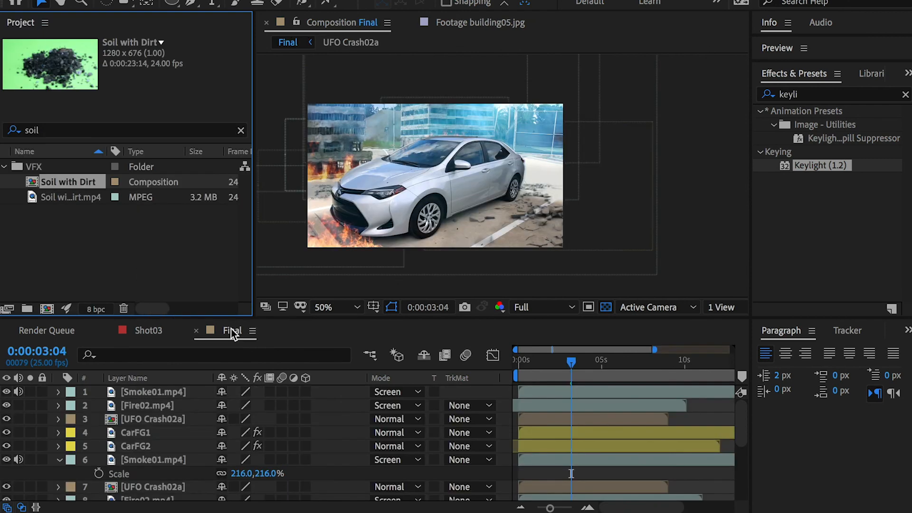
drag(68, 183, 151, 424)
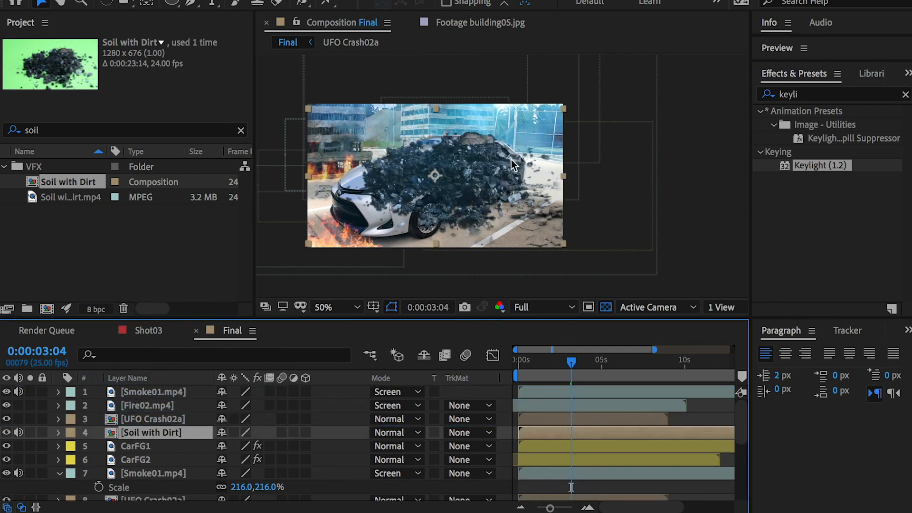
click(133, 447)
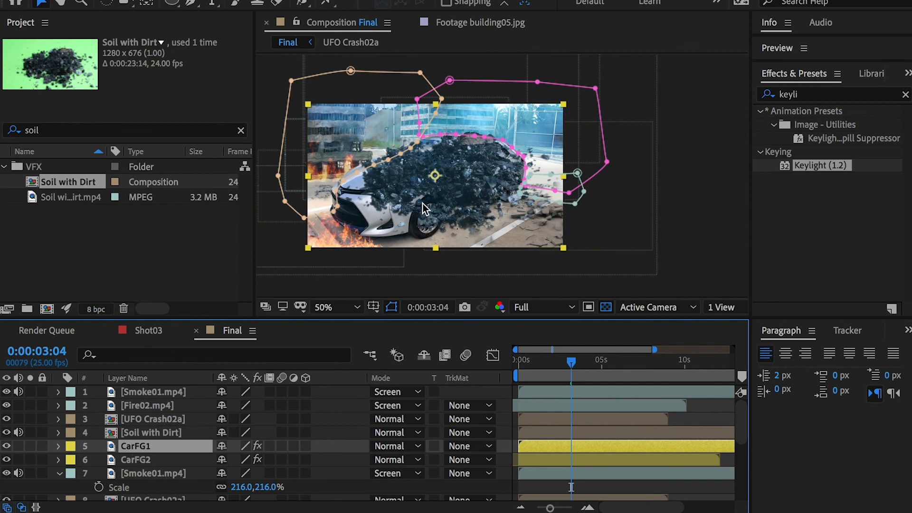
click(152, 434)
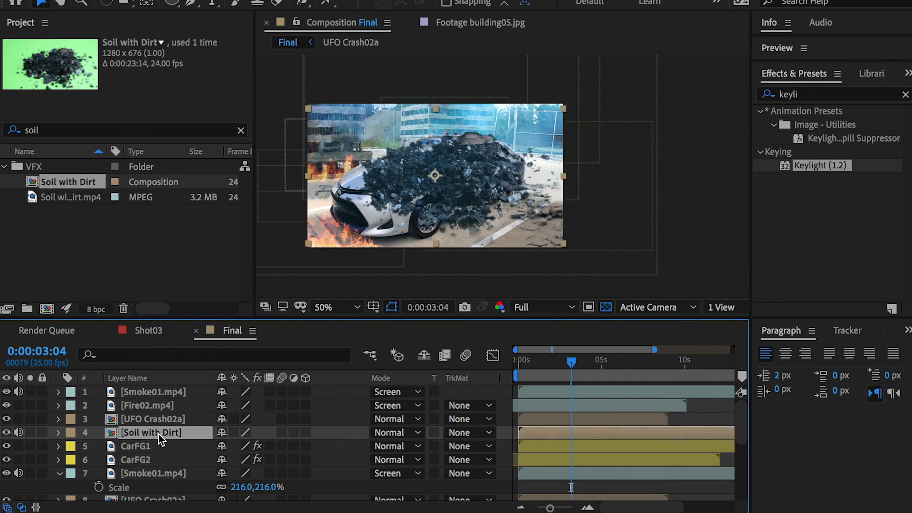
Step: Reveal the Soil with Dirt layer's Scale and mute the audio of Soil with Dirt and both Smoke01.mp4 layers
key(s)
click(21, 434)
click(17, 392)
click(18, 488)
Step: Scale Soil with Dirt to 29%, place it on the car's hood, and check it at 0:00:04:20 and 0:00:06:15
drag(263, 448, 208, 433)
drag(454, 178, 399, 174)
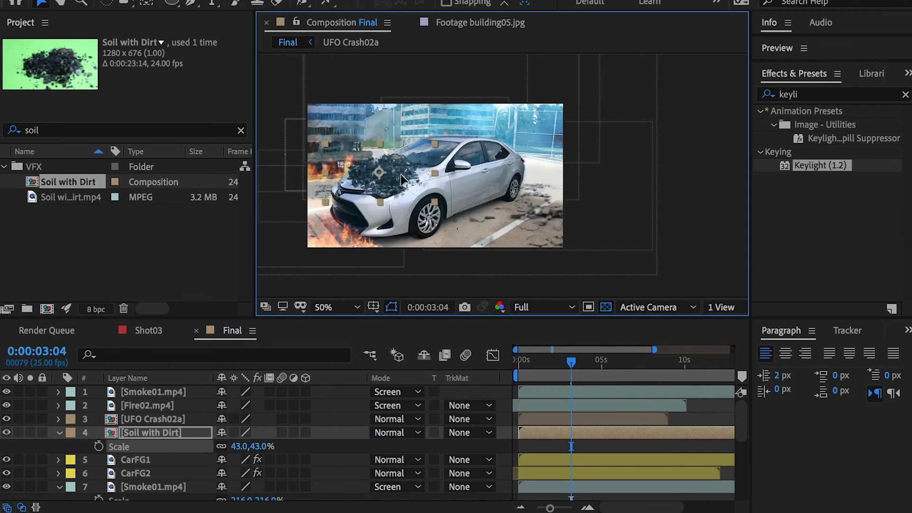
drag(262, 448, 248, 447)
drag(391, 178, 390, 181)
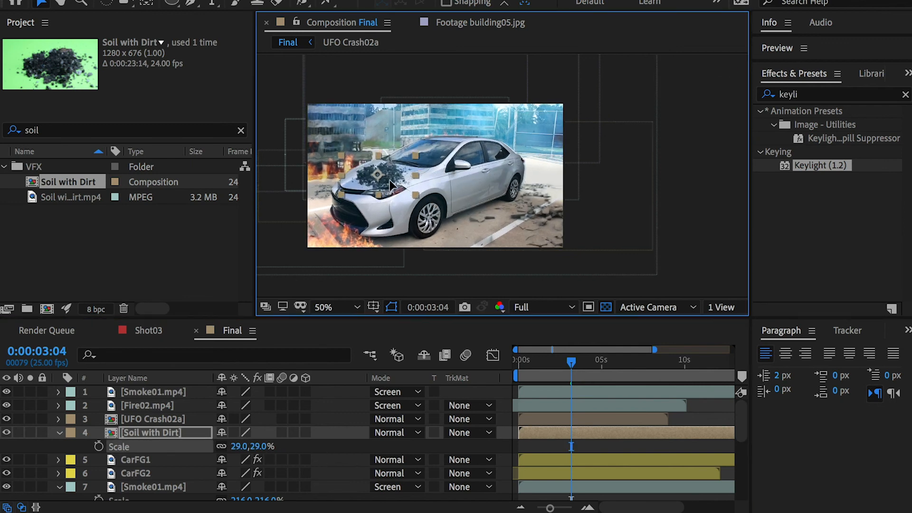
drag(572, 361, 598, 361)
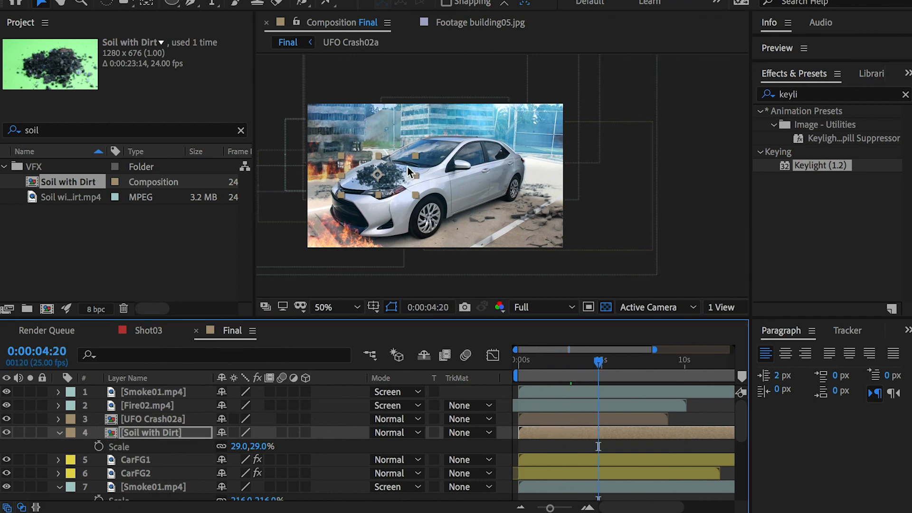
click(627, 361)
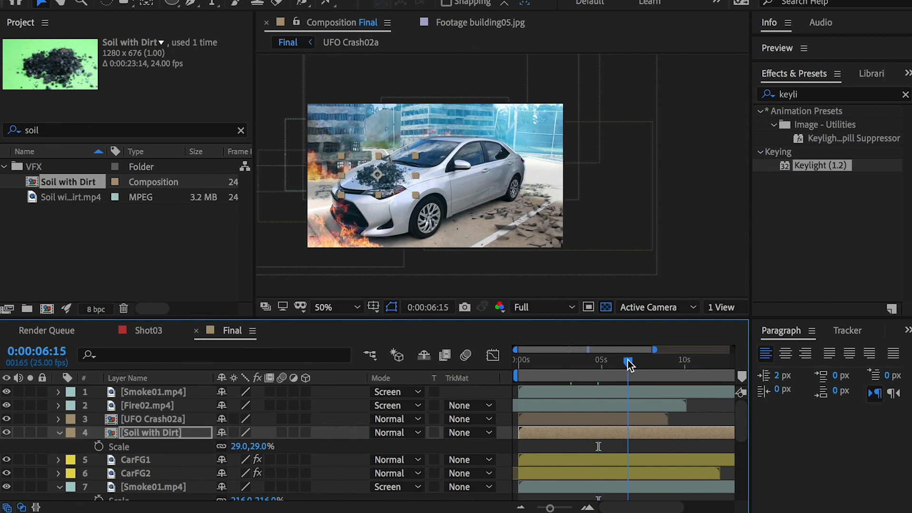
Step: Search the project for "parti" and add Particles.mp4 to Final between the top Smoke01.mp4 and Fire02.mp4 layers
click(106, 129)
text(p)
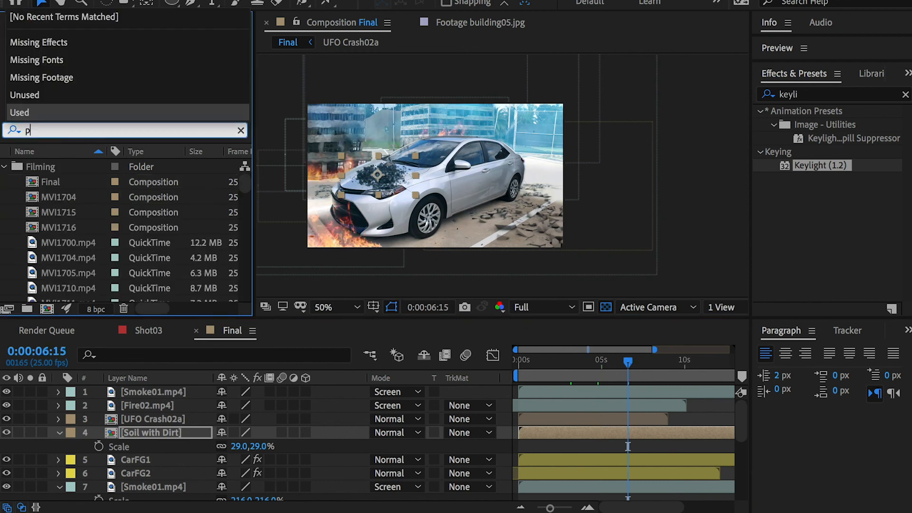
text(arti)
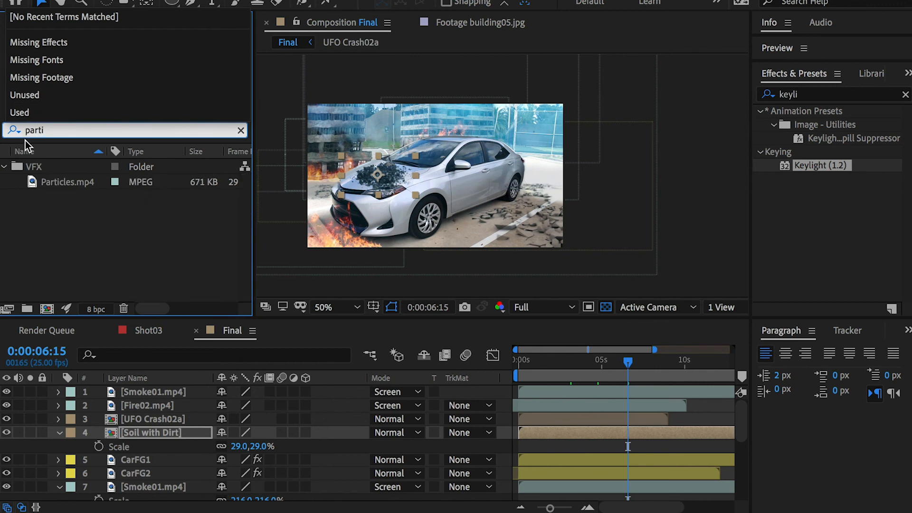
click(67, 181)
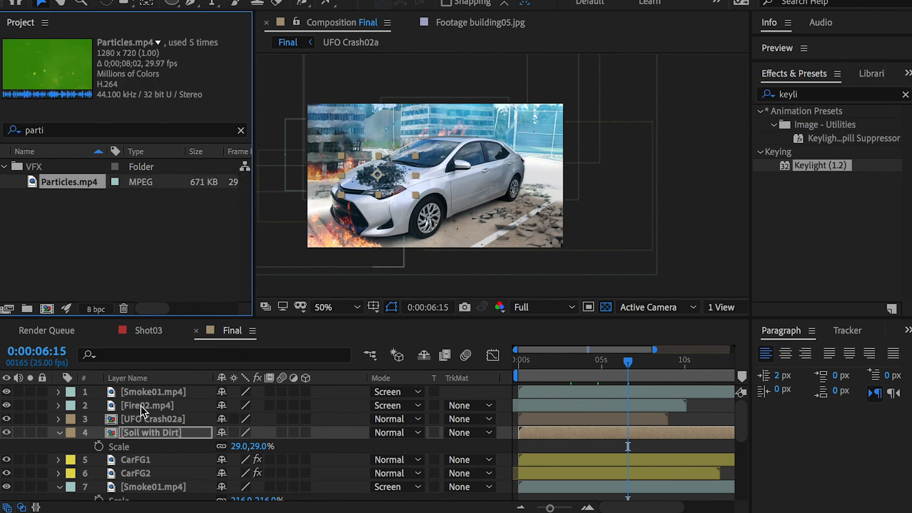
drag(143, 415, 149, 401)
click(7, 405)
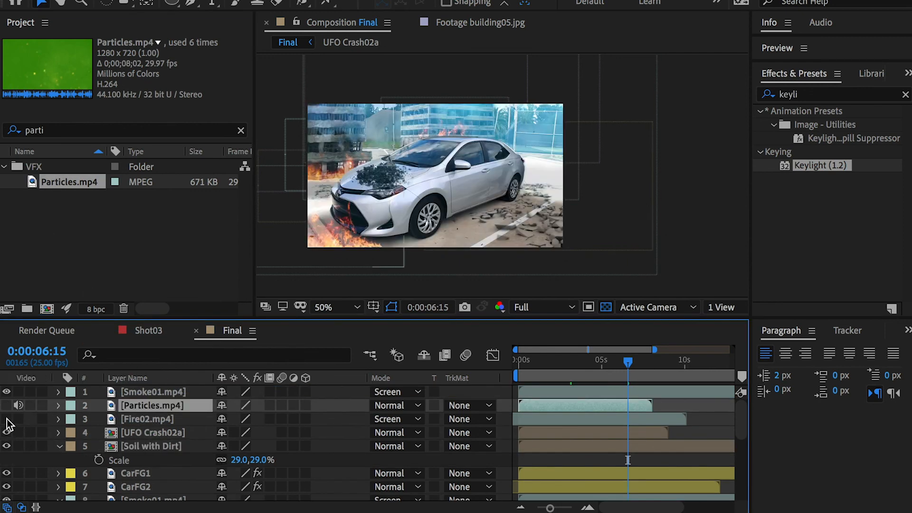
click(6, 405)
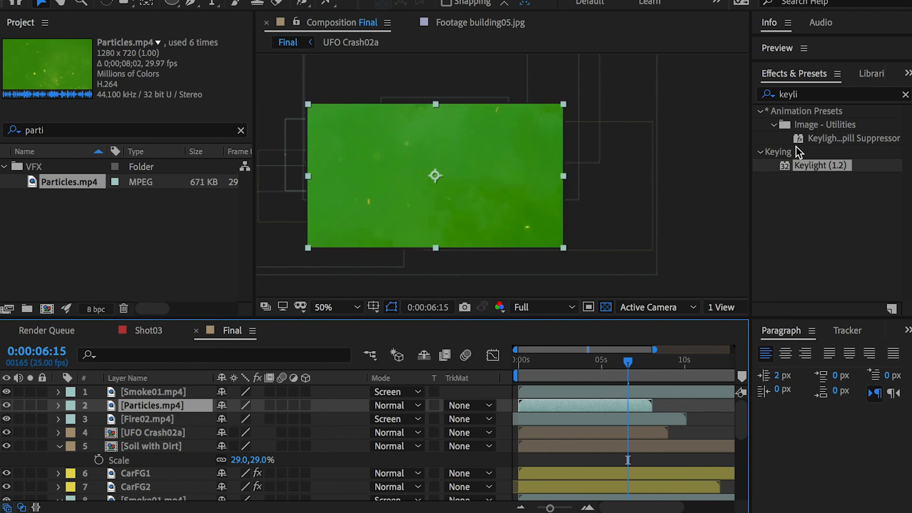
drag(801, 164, 501, 164)
click(167, 156)
click(376, 169)
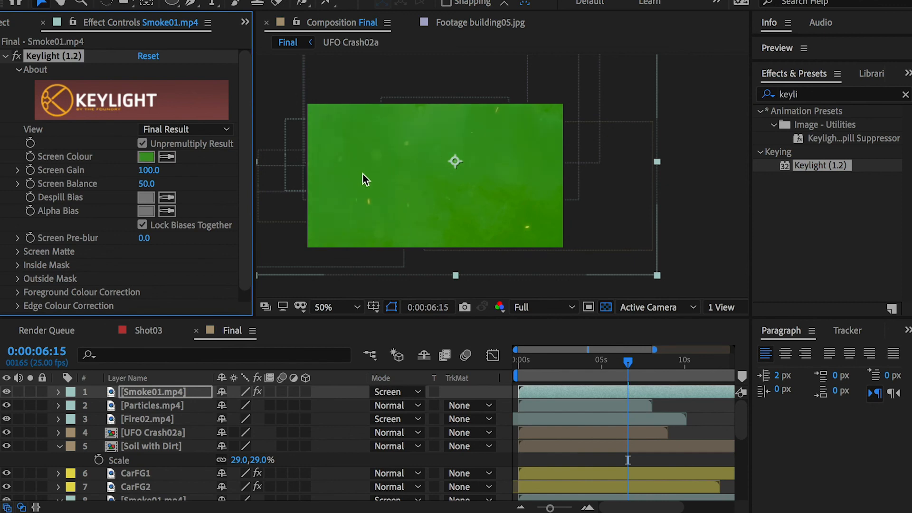
key(ctrl+z)
Step: Apply Keylight (1.2) to the Particles.mp4 layer and sample its green background as the Screen Colour
click(151, 407)
click(140, 417)
click(142, 406)
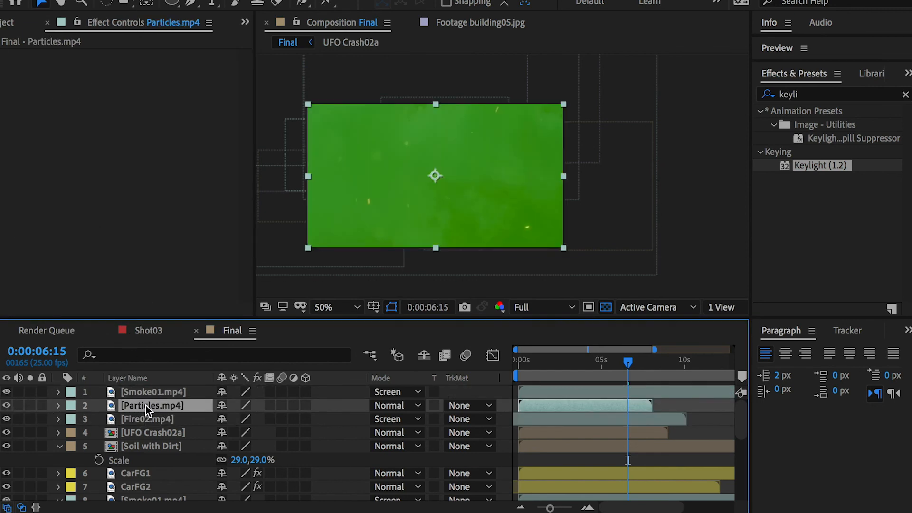
drag(803, 166, 151, 406)
click(167, 157)
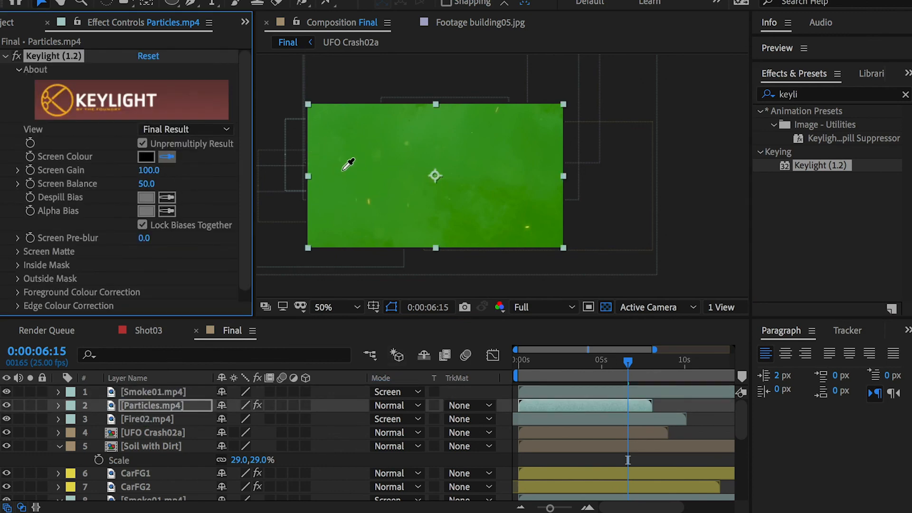
click(355, 170)
click(139, 419)
click(148, 408)
Step: At 0:00:02:15, scale Particles.mp4 to 69% and move it over the front of the car and the foreground fire
drag(581, 357, 562, 359)
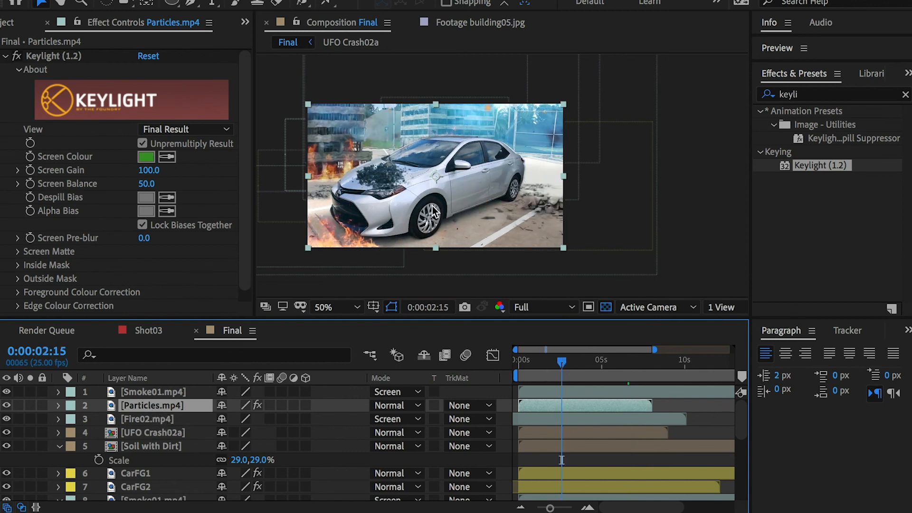
key(s)
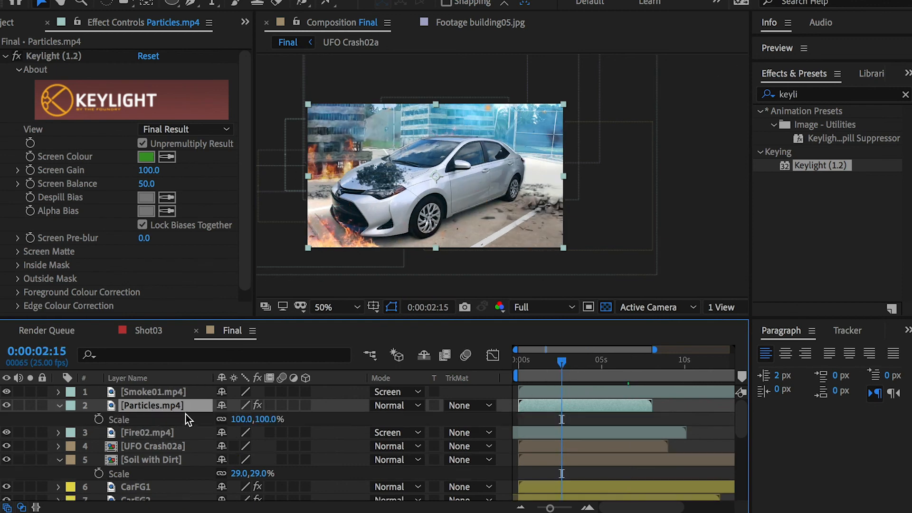
drag(269, 425, 255, 425)
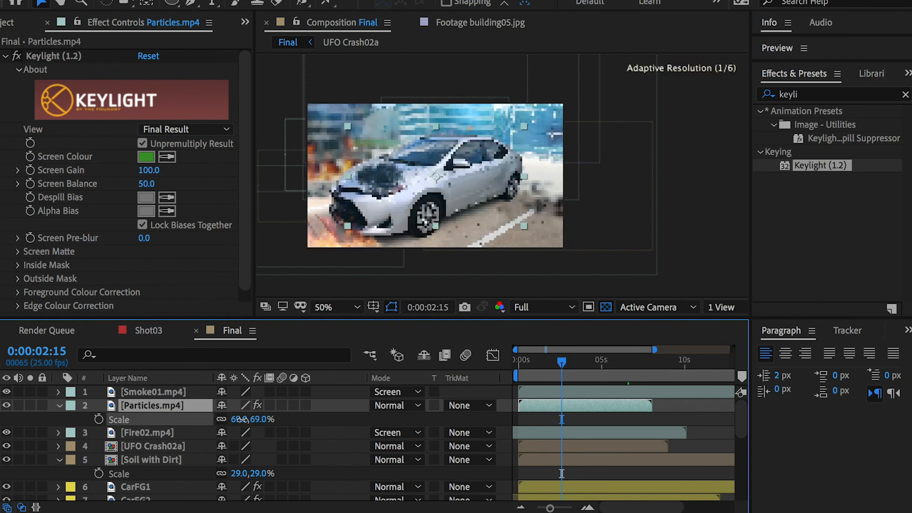
drag(473, 186, 412, 206)
Step: Draw an elliptical mask on Particles.mp4 around the car's front end and feather it by 30 pixels
click(173, 3)
drag(295, 162, 413, 258)
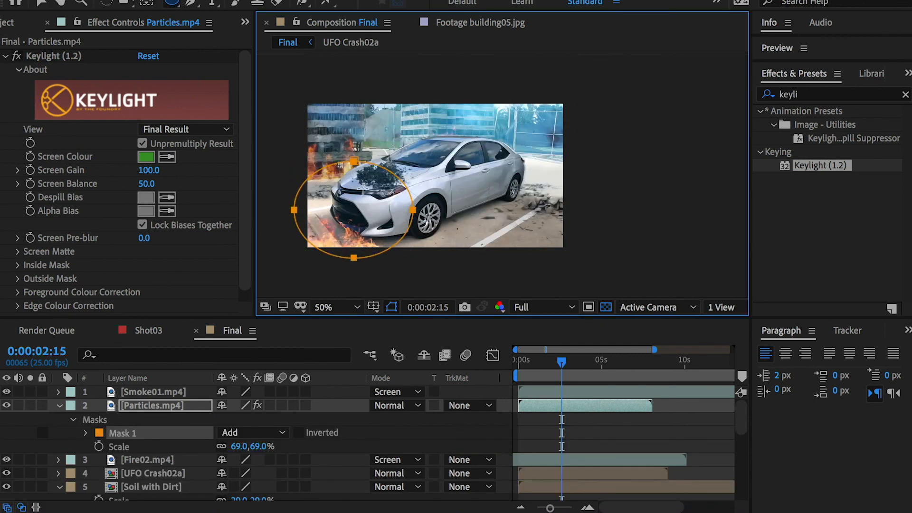
click(90, 433)
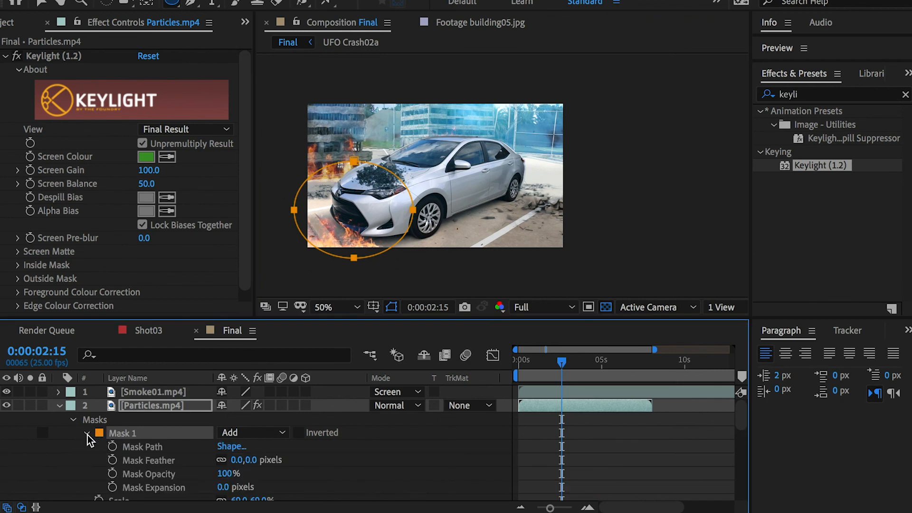
click(250, 460)
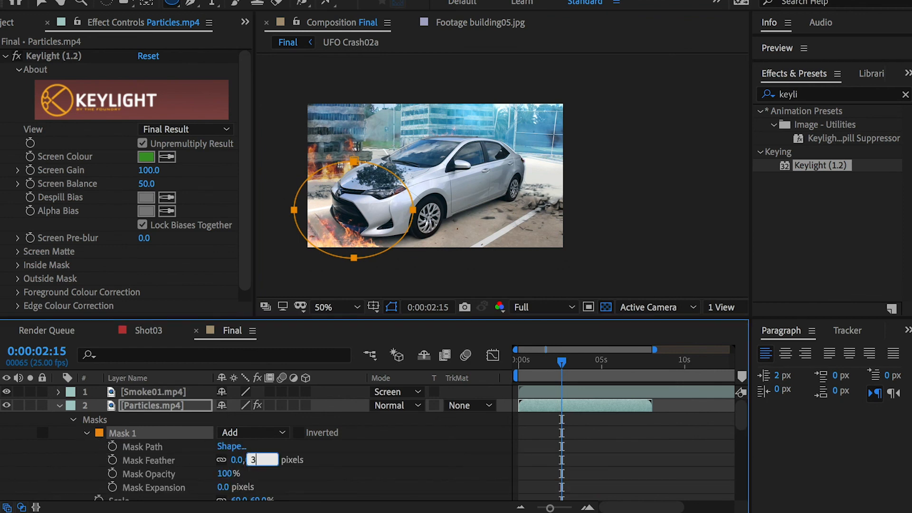
text(30)
key(Return)
Step: Check the masked particles between 0:00:04:04 and 0:00:05:05, and duplicate the Particles.mp4 layer
drag(562, 365, 589, 365)
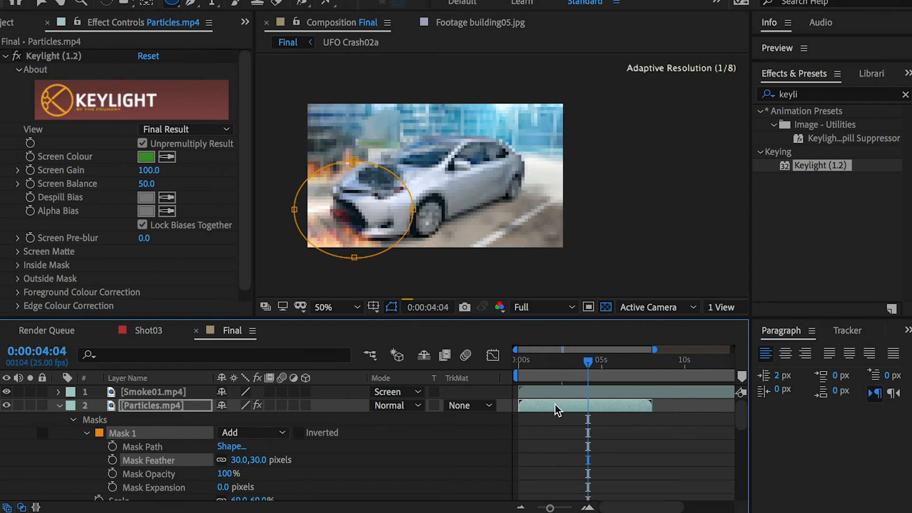
click(588, 442)
drag(585, 363, 604, 368)
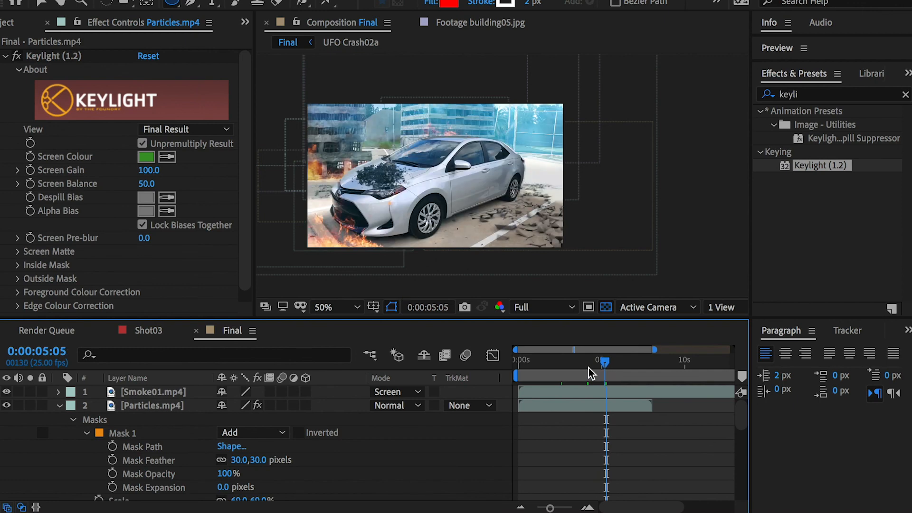
click(589, 368)
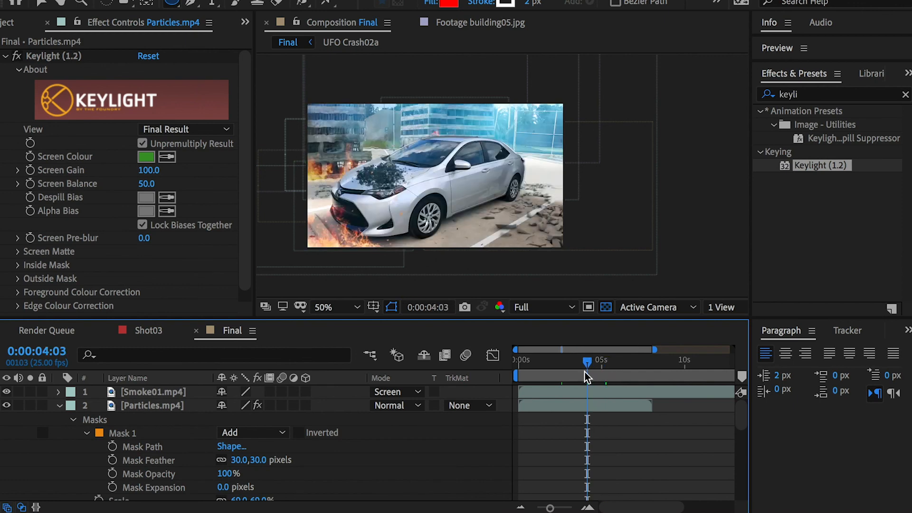
click(145, 410)
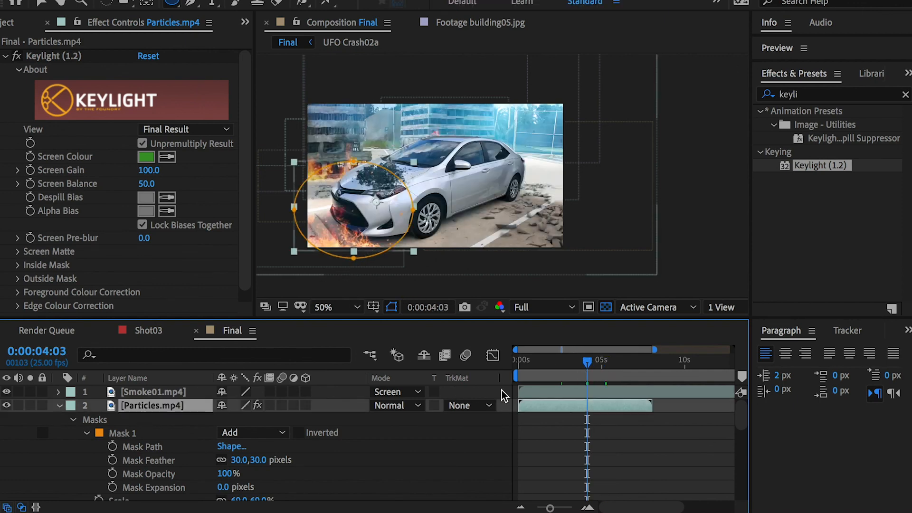
key(ctrl+d)
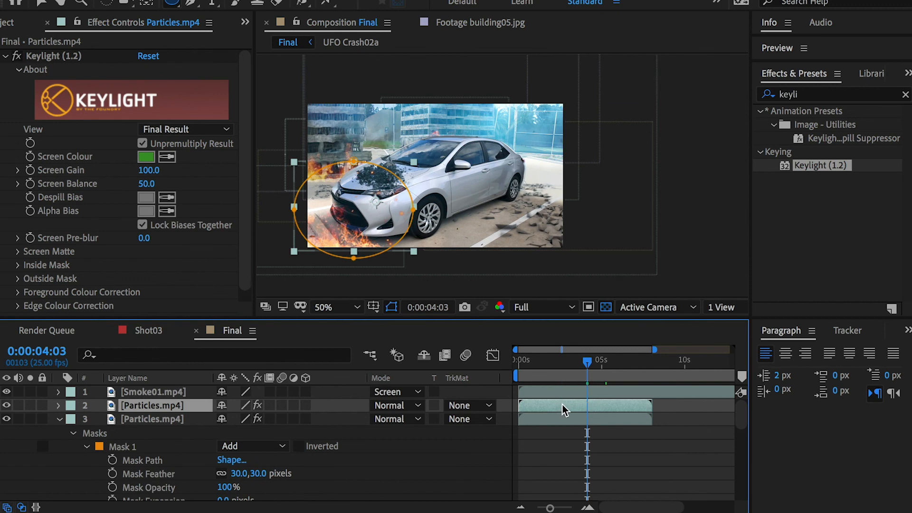
Step: Shift the upper Particles.mp4 duplicate about 1 second earlier in time and flip it horizontally
drag(555, 406, 543, 404)
click(532, 360)
right_click(164, 409)
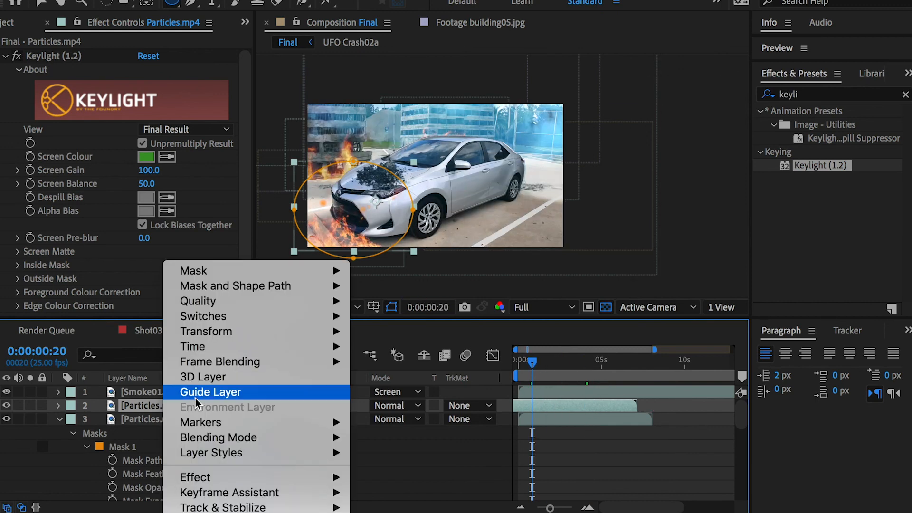
mouse_move(215, 347)
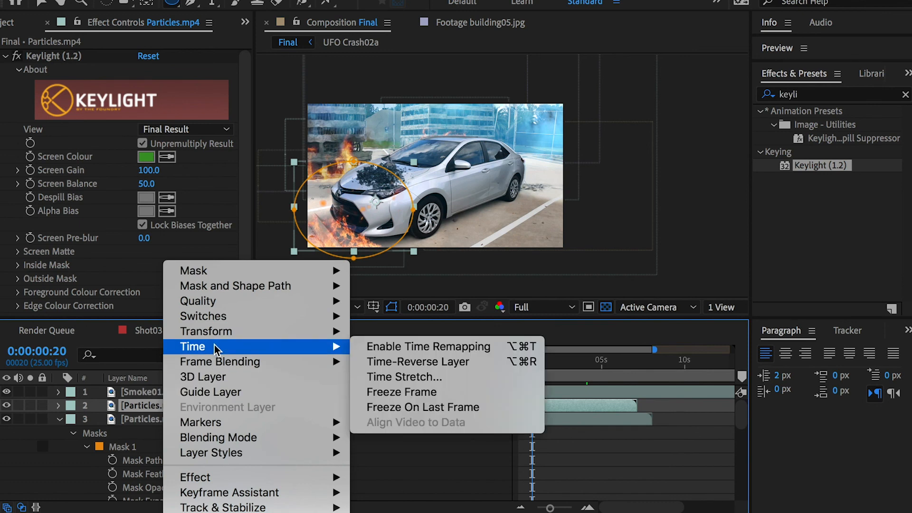
mouse_move(212, 330)
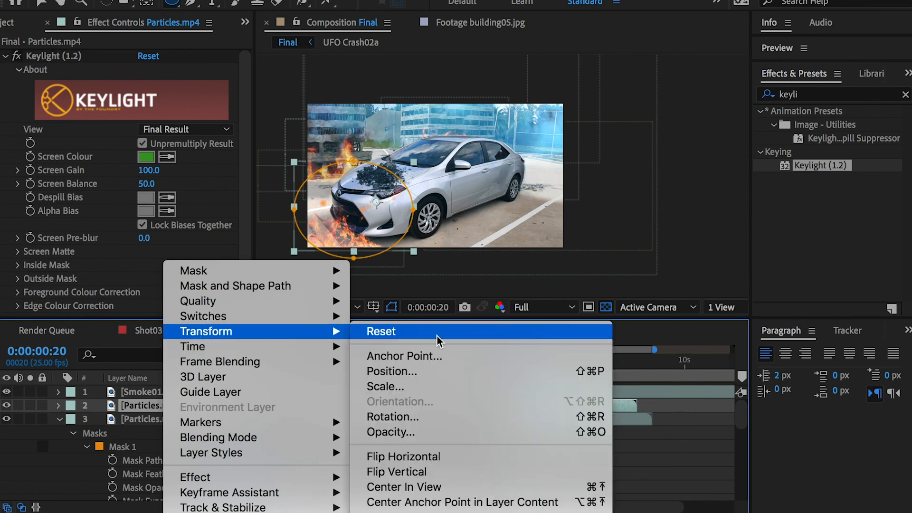
click(423, 455)
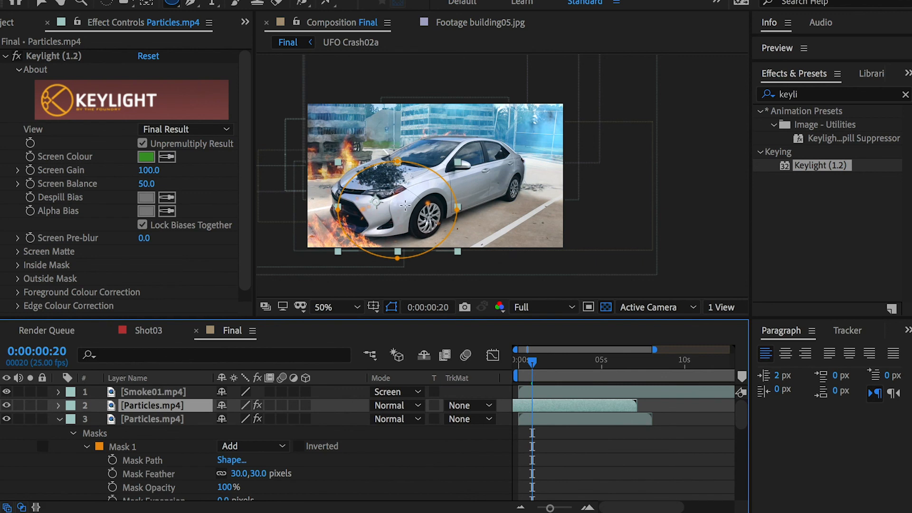
Step: Move Mask 1 of the flipped Particles.mp4 layer back over the car's front end
key(m)
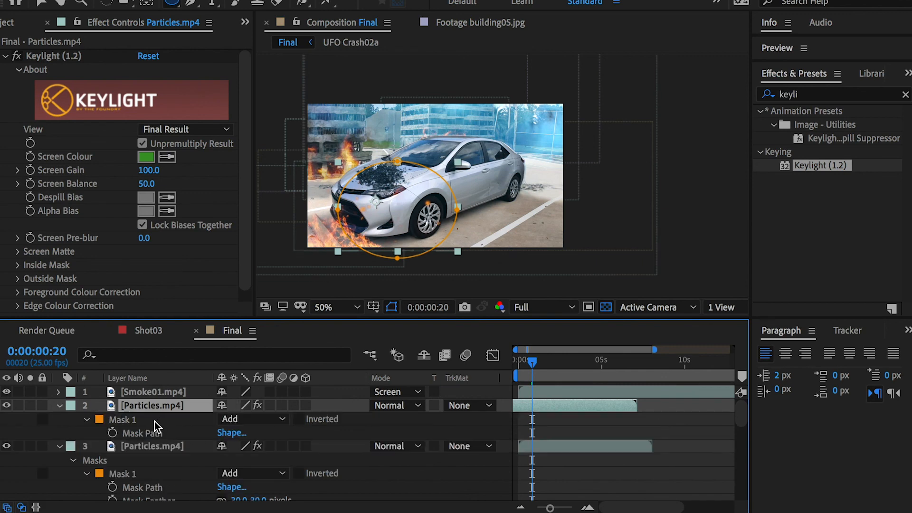
click(137, 422)
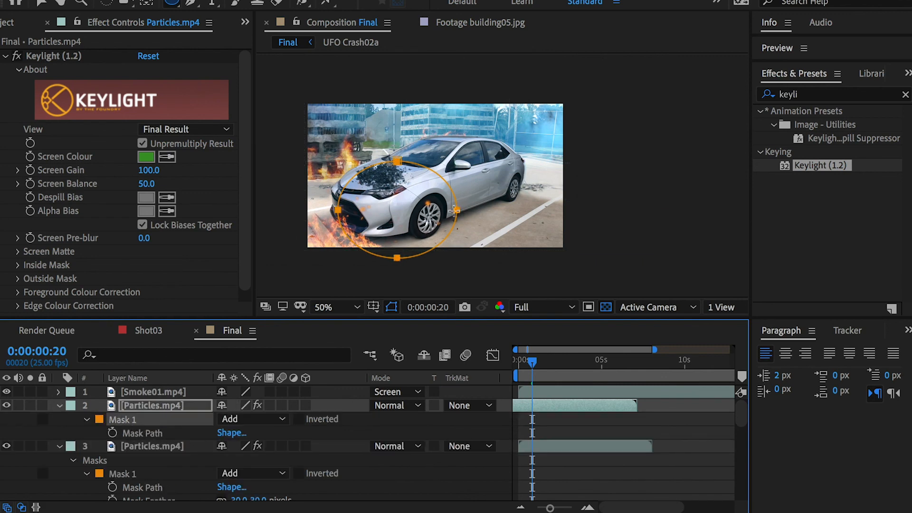
key(v)
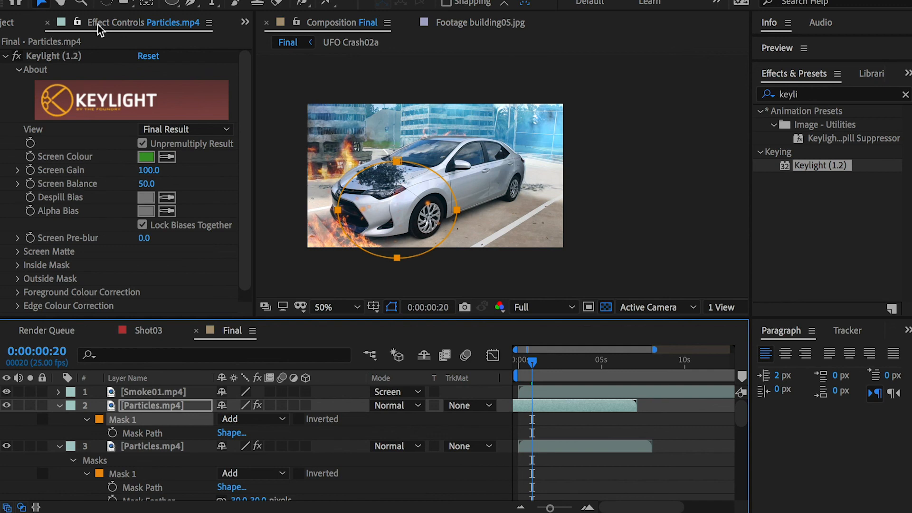
double_click(419, 208)
drag(419, 208, 390, 208)
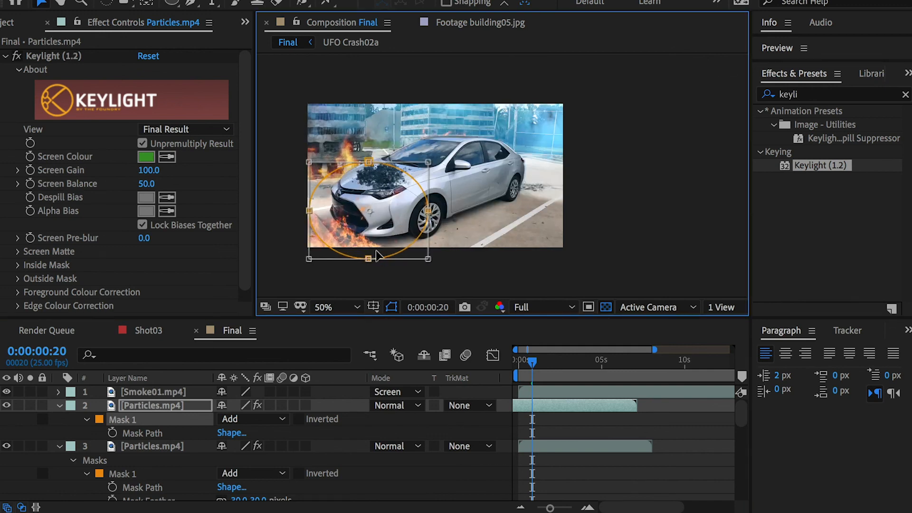
Step: Shift the flipped Particles.mp4 layer slightly left over the car's front and check it up to 0:00:03:17
click(131, 404)
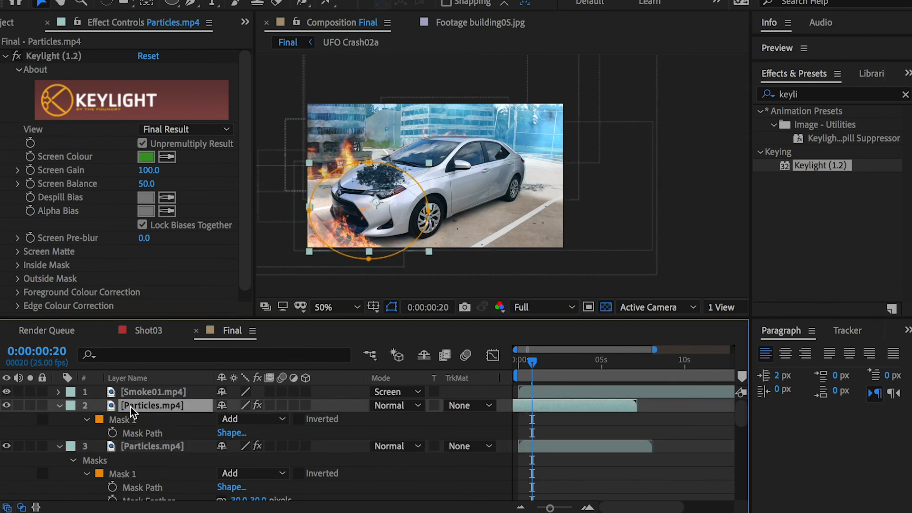
drag(366, 219, 349, 221)
click(546, 361)
drag(556, 362, 580, 361)
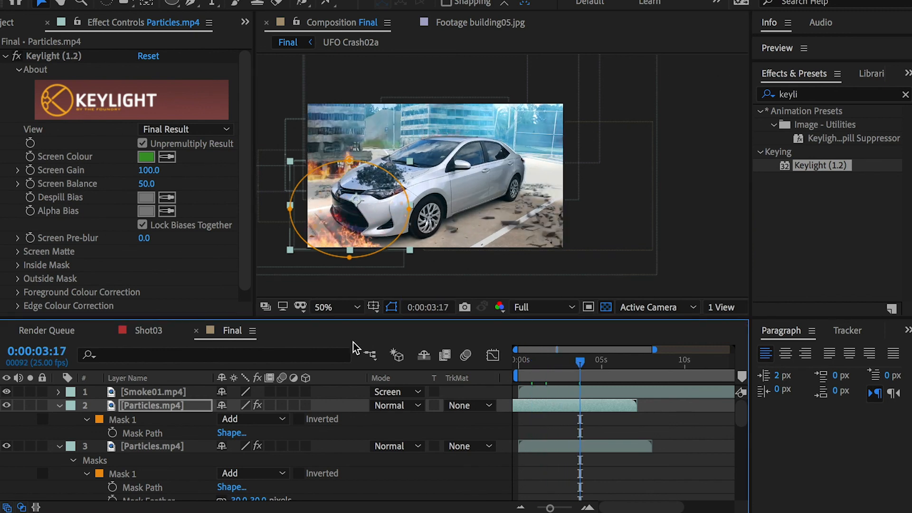
Step: Collapse the properties of both Particles.mp4 layers and add a new adjustment layer above Smoke01.mp4
click(59, 405)
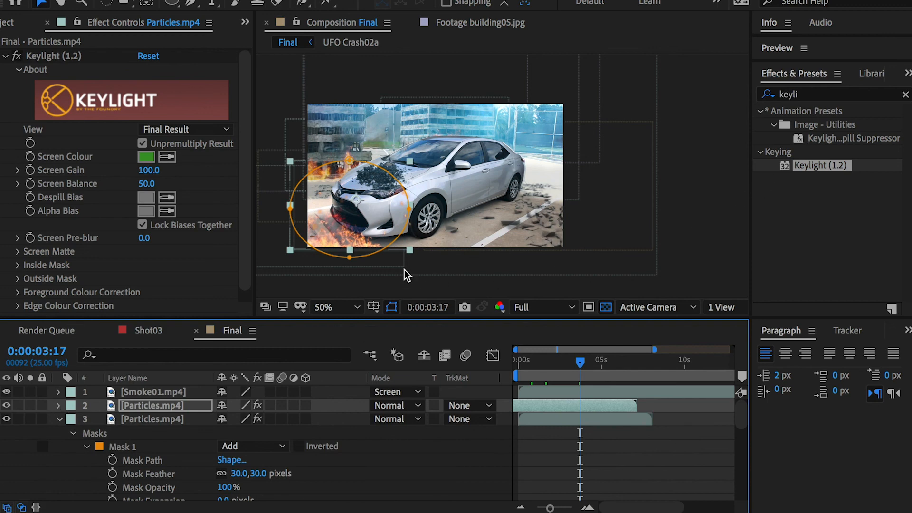
click(652, 460)
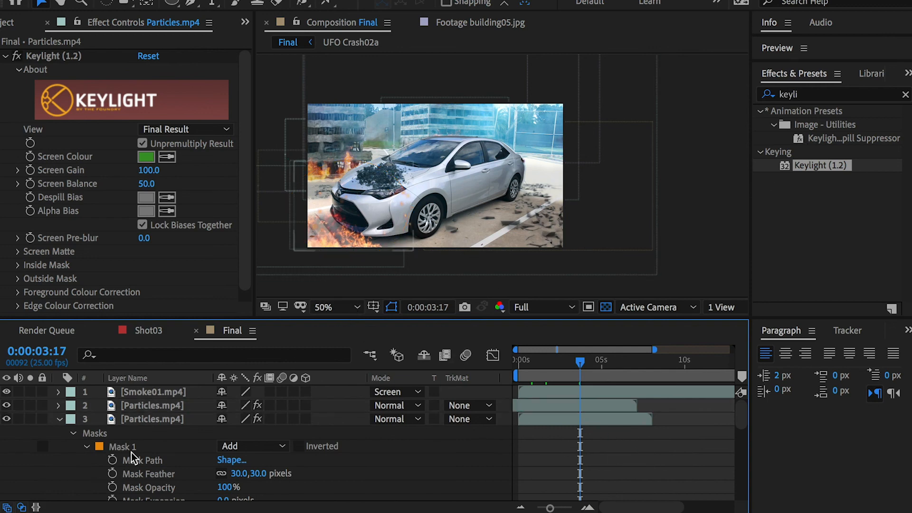
click(58, 419)
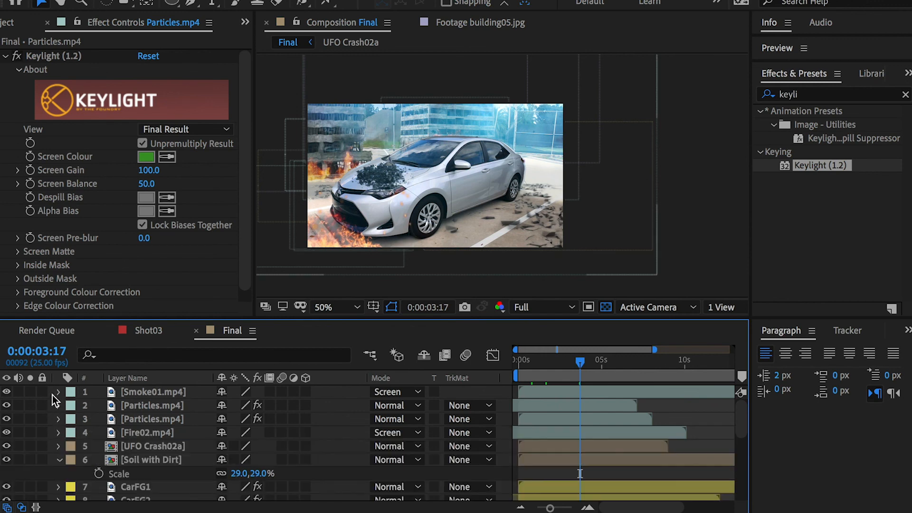
right_click(52, 395)
mouse_move(90, 408)
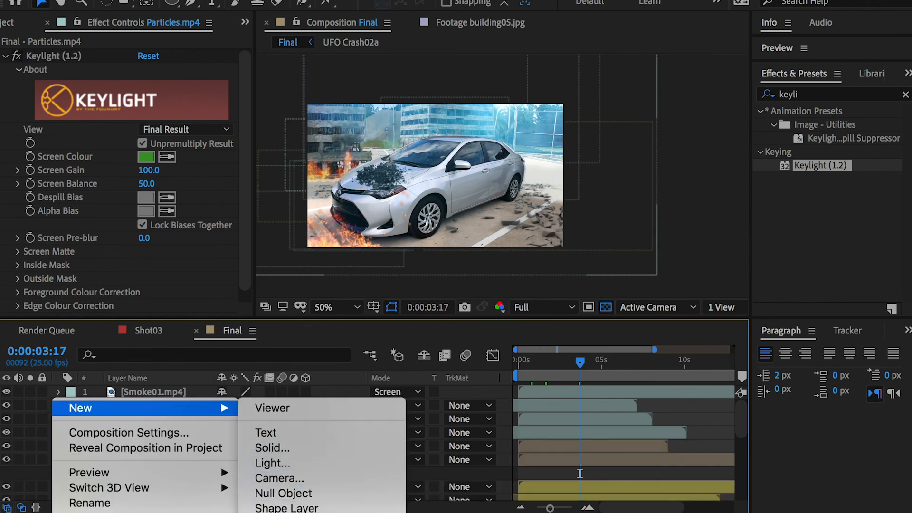
click(281, 512)
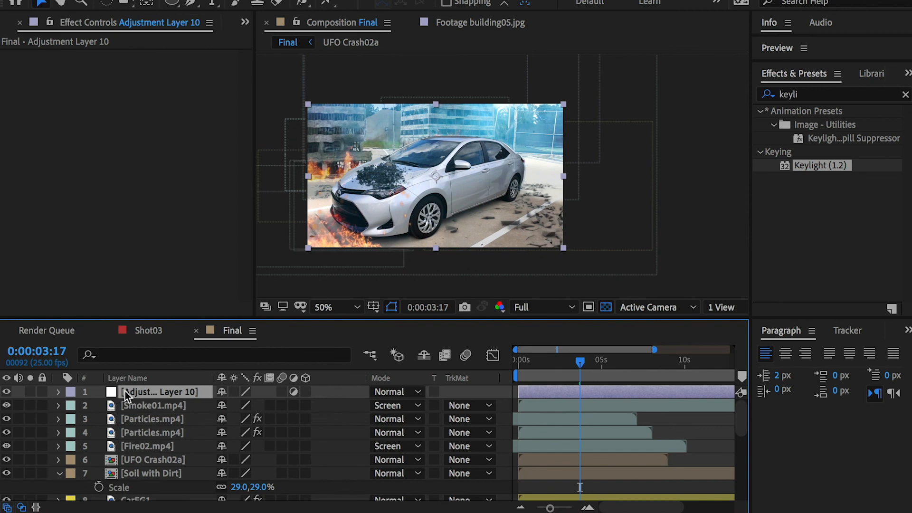
Step: Apply Hue/Saturation to the new adjustment layer and set its Master Saturation to -45
click(803, 96)
text(hue)
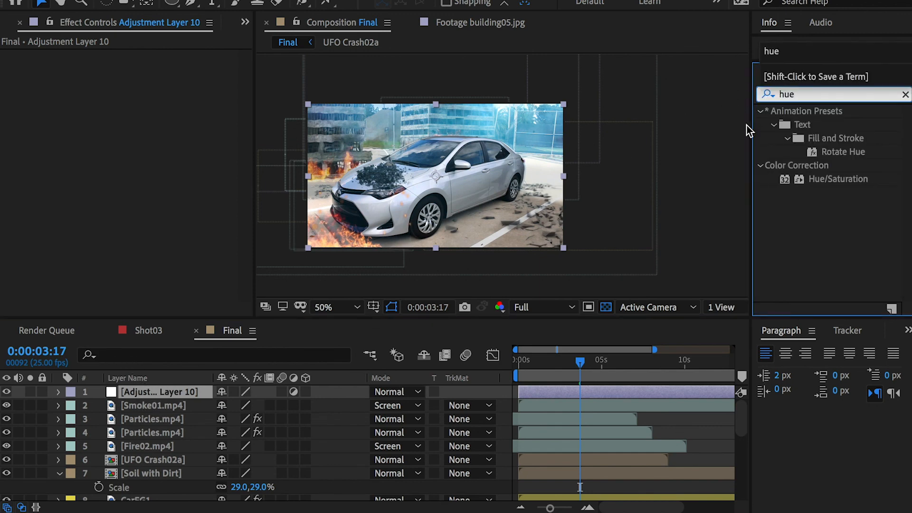
drag(836, 177, 193, 386)
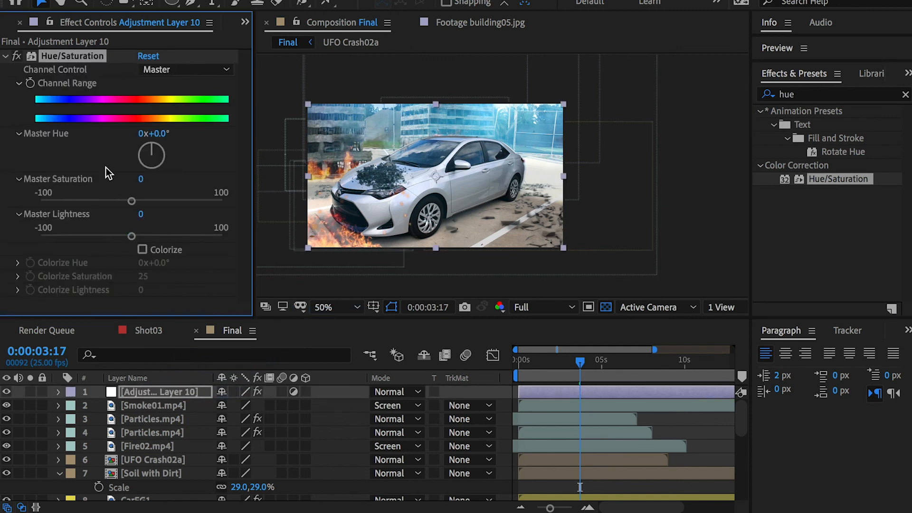
drag(124, 202, 95, 202)
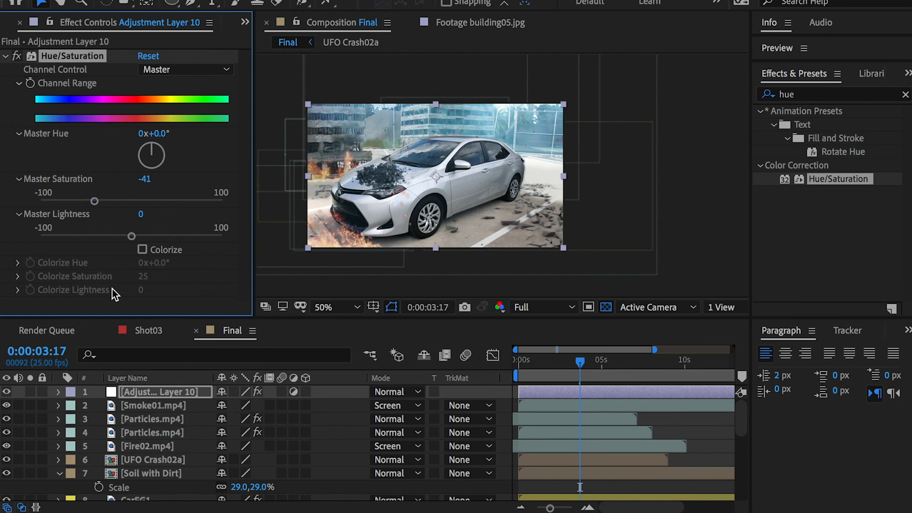
click(129, 395)
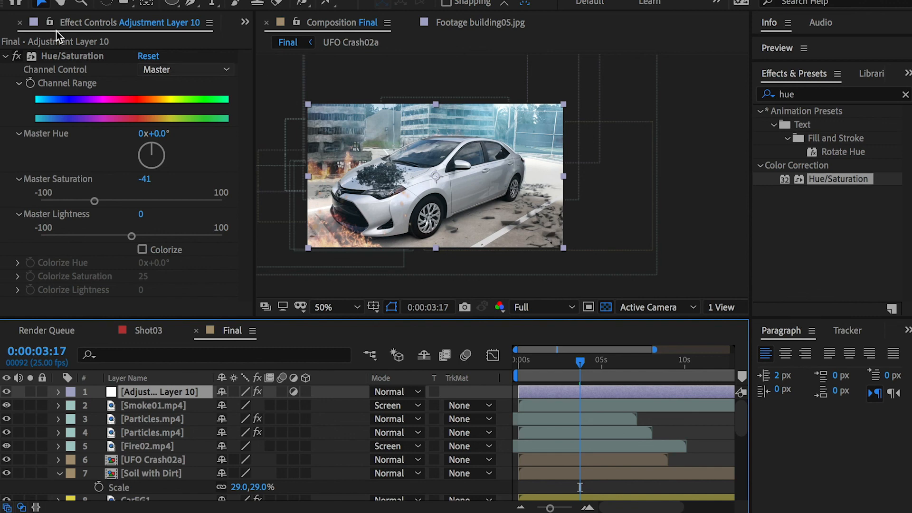
click(95, 201)
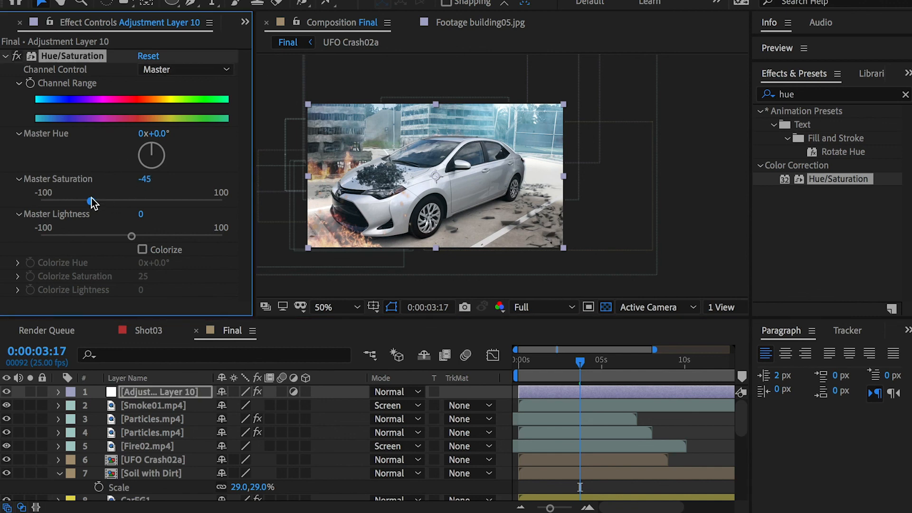
Step: Add another adjustment layer above the one holding the Hue/Saturation effect
right_click(99, 398)
mouse_move(166, 408)
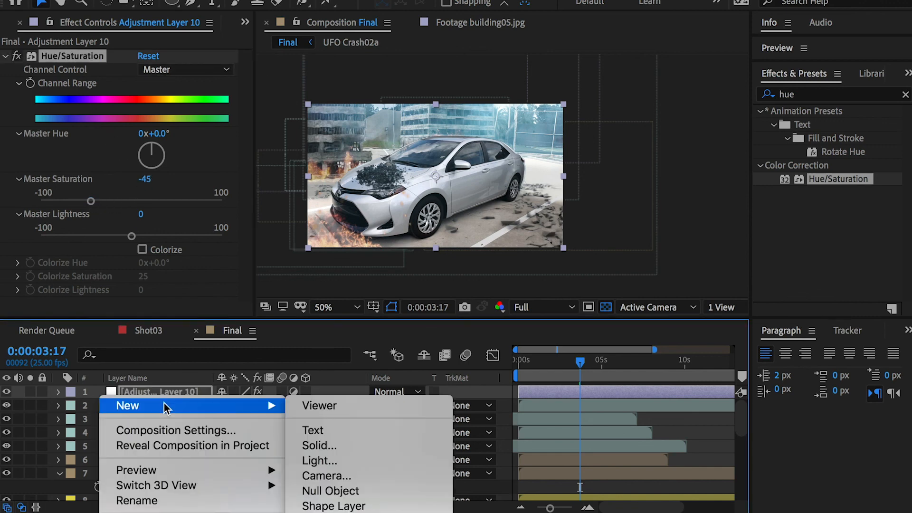
click(332, 512)
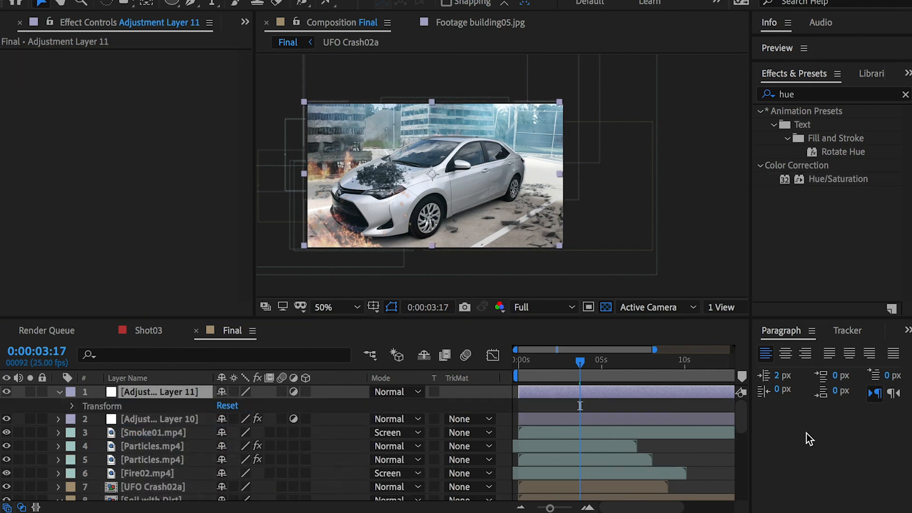
click(807, 433)
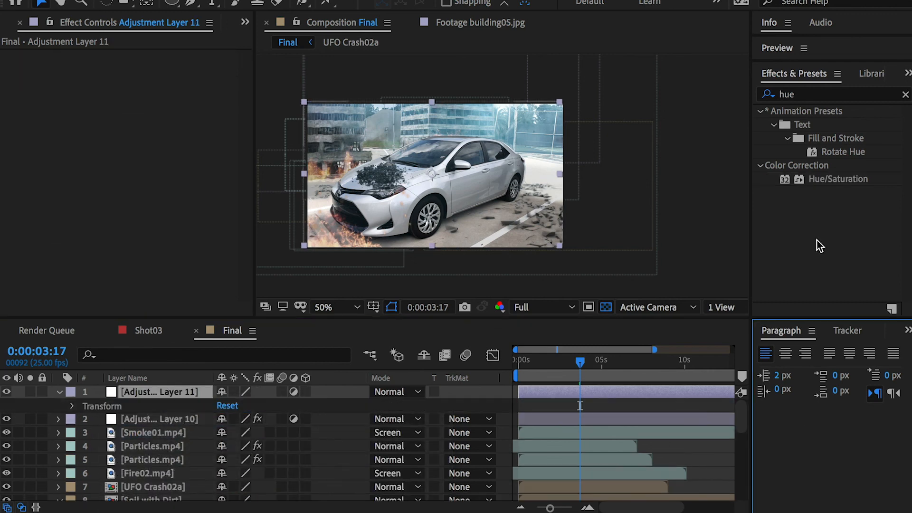
Step: Find the Gaussian Blur effect and apply it to the topmost adjustment layer
click(806, 95)
text(gko)
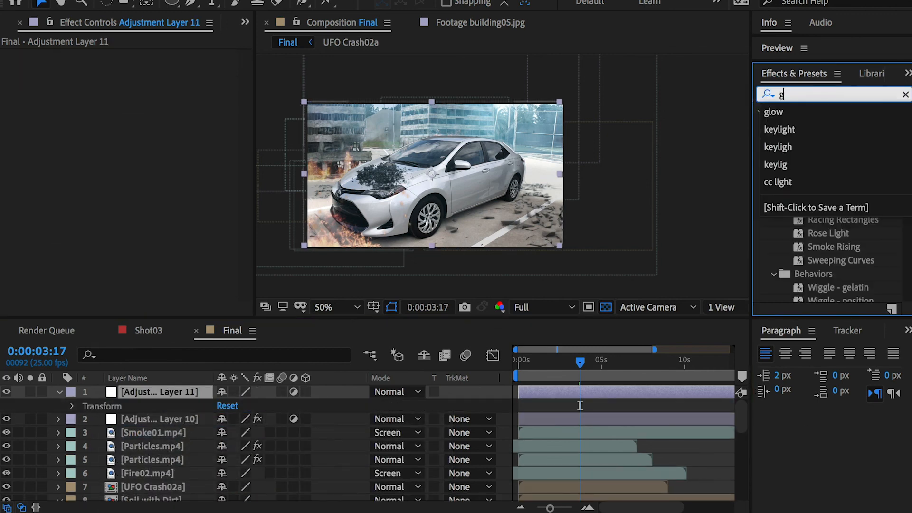
key(BackSpace)
key(BackSpace)
key(BackSpace)
text(blur)
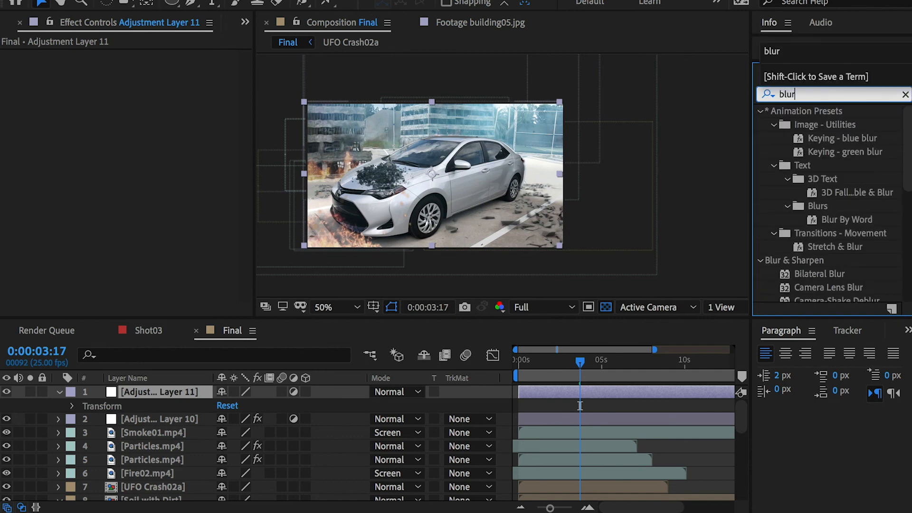
scroll(838, 234, down, 6)
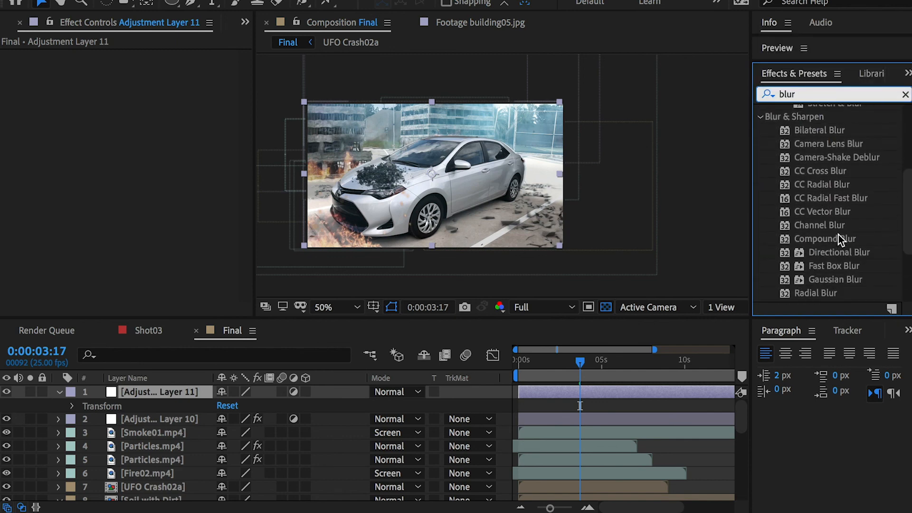
scroll(837, 228, down, 1)
drag(834, 221, 170, 392)
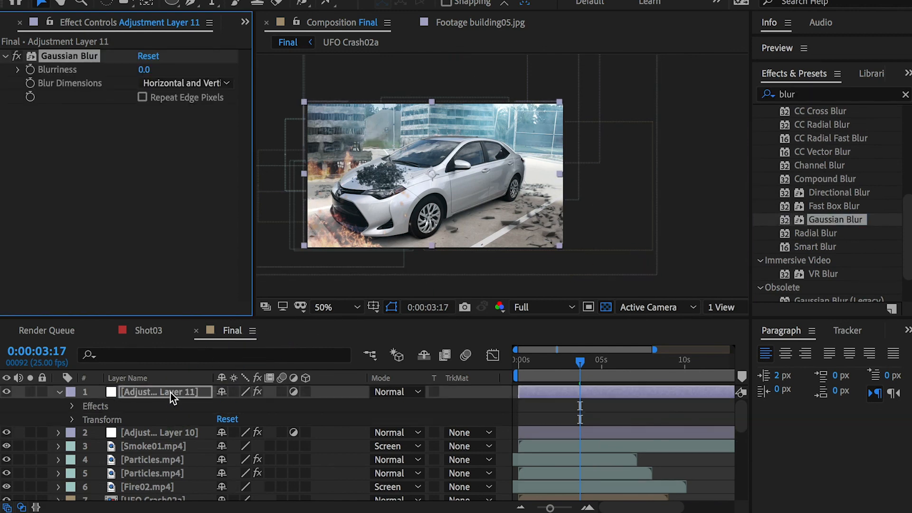
Step: Collapse the Gaussian Blur adjustment layer and move it directly below CarFG2 in the layer stack
click(164, 391)
key(period)
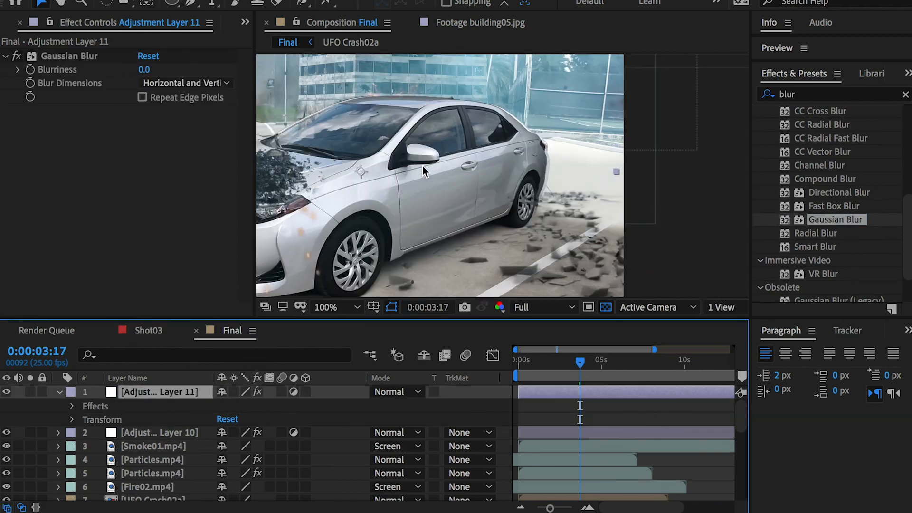
key(comma)
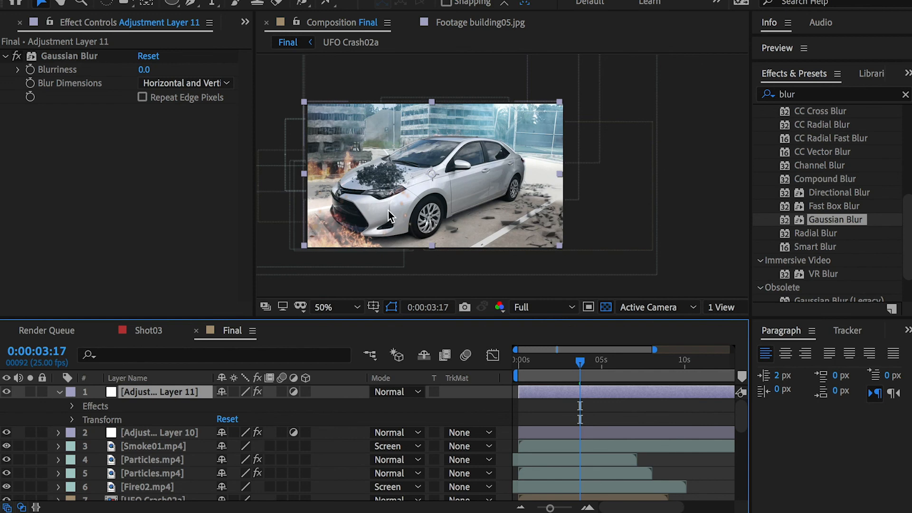
click(59, 392)
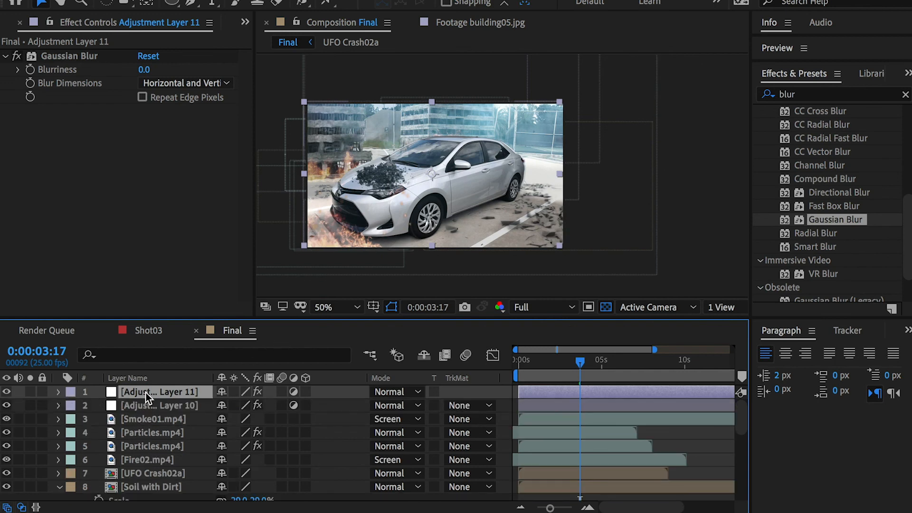
drag(147, 392, 151, 410)
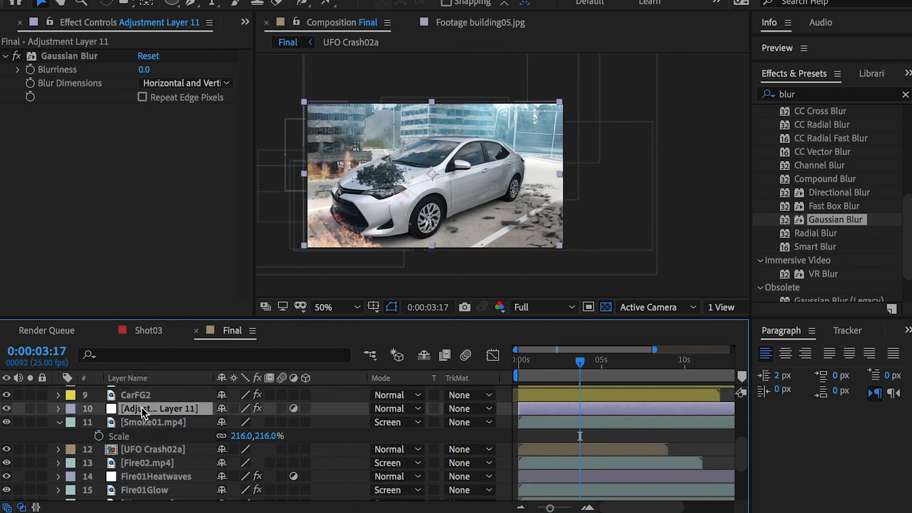
Step: Rename the adjustment layer below CarFG2 as LensBlur
key(Return)
text(L)
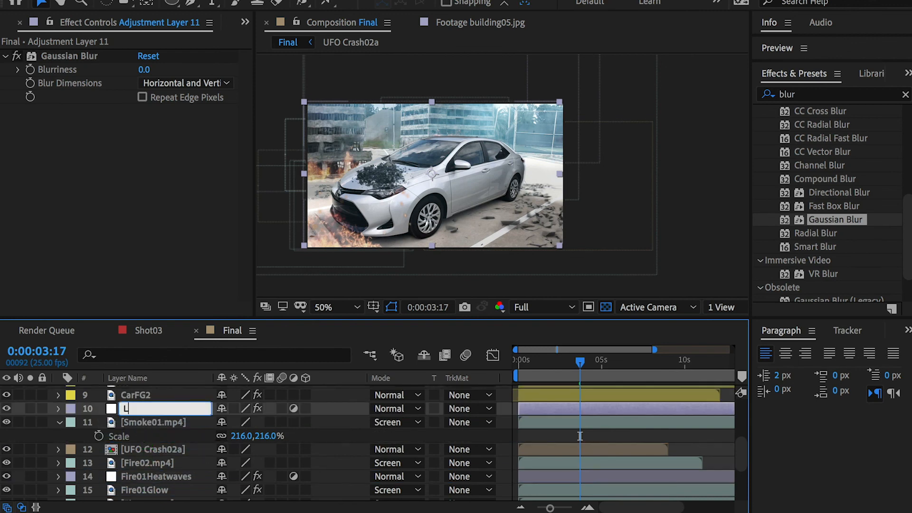
text(ensBlur)
key(Return)
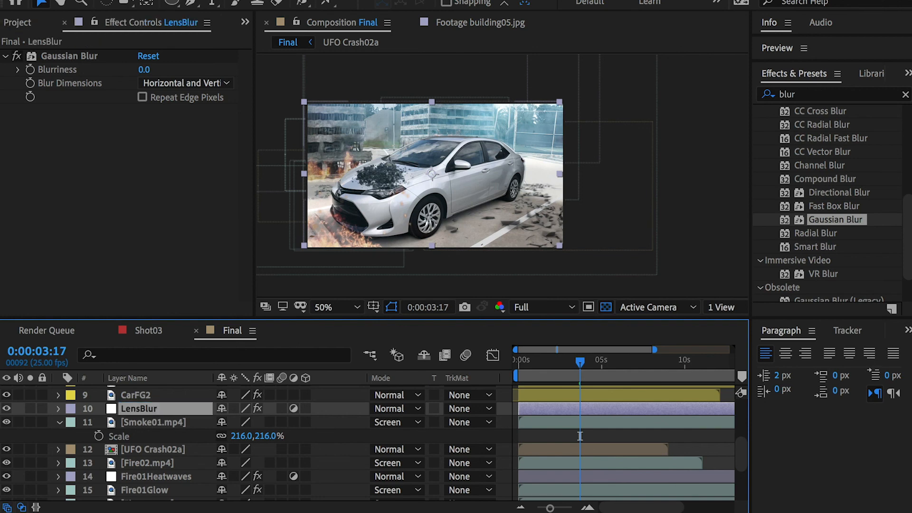
Step: Set the Gaussian Blur blurriness on the LensBlur layer to 14.6
key(period)
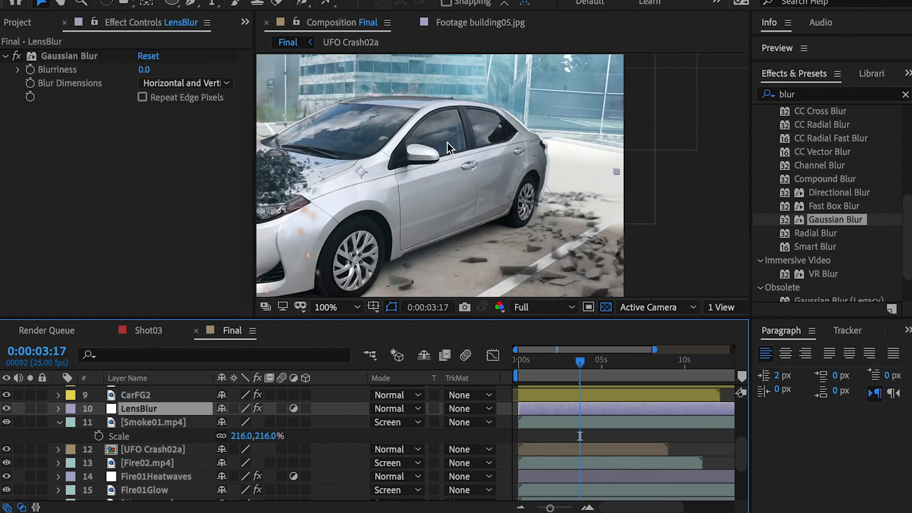
key(space)
drag(412, 113, 504, 148)
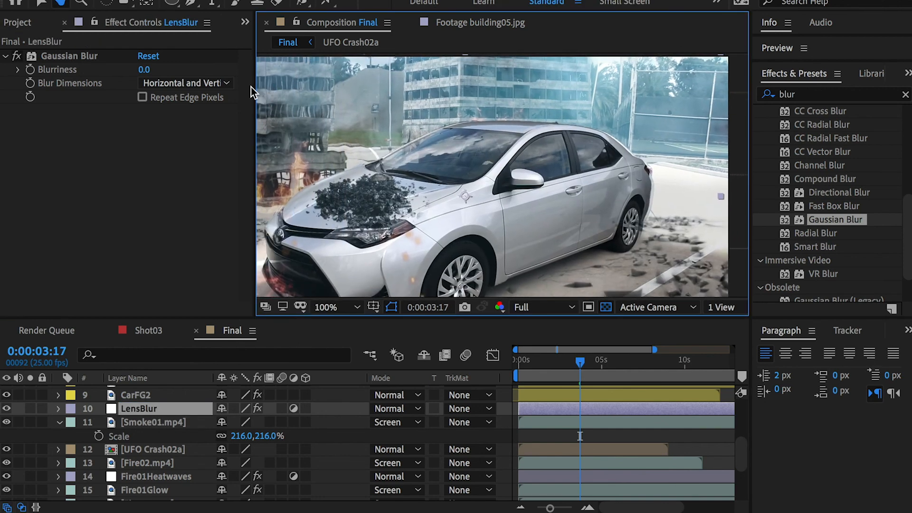
drag(144, 69, 212, 75)
mouse_move(144, 71)
mouse_down()
mouse_move(201, 66)
mouse_move(145, 76)
mouse_up()
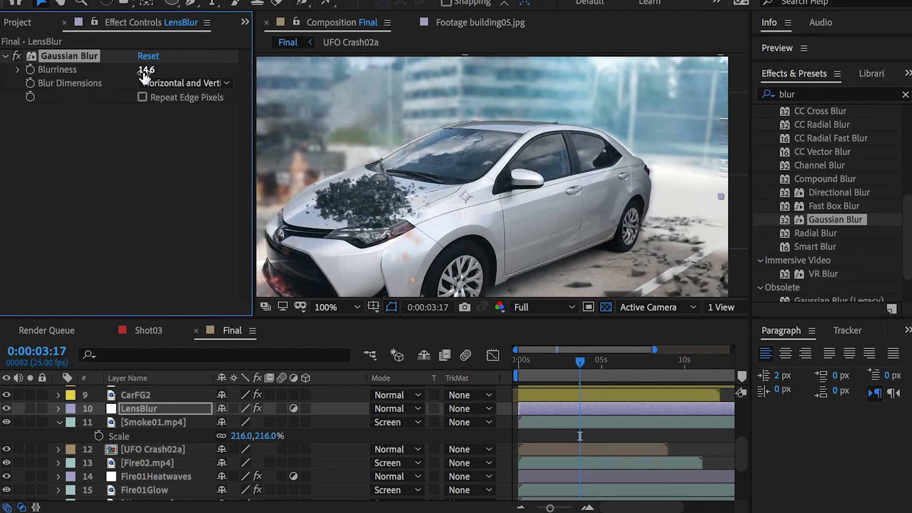
key(comma)
key(period)
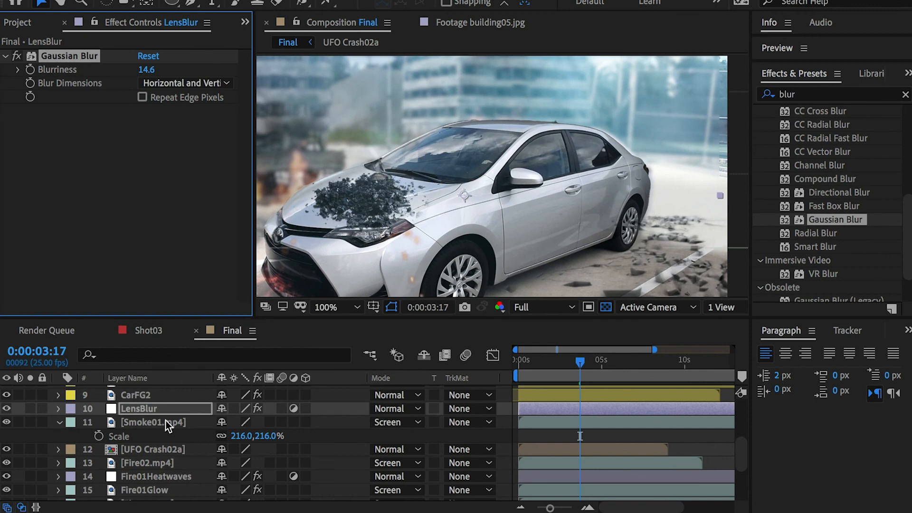
Step: Draw a rectangular mask on LensBlur over the upper part of the frame, extending past its sides and reaching down to mid-car
click(149, 409)
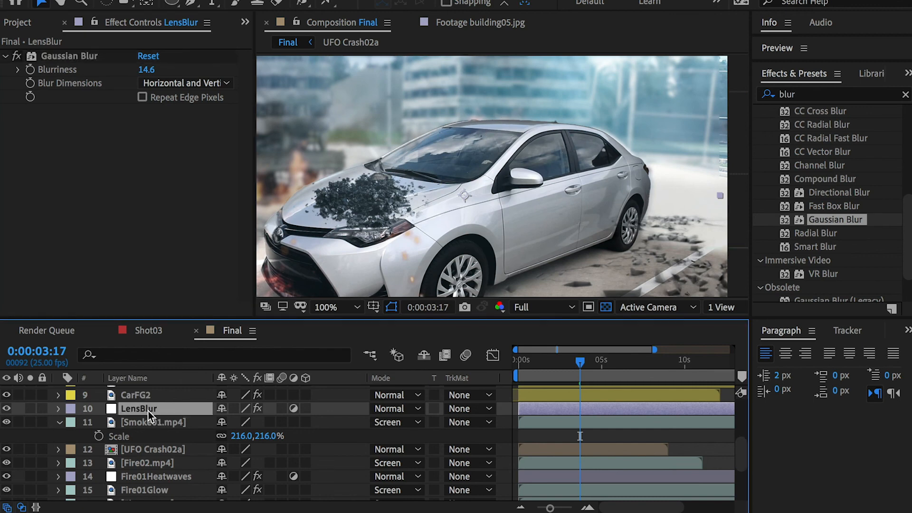
key(comma)
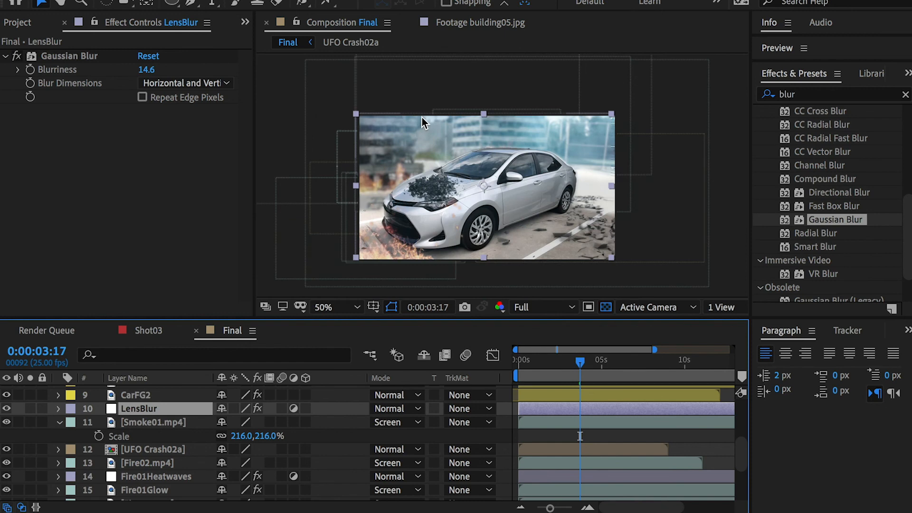
click(175, 4)
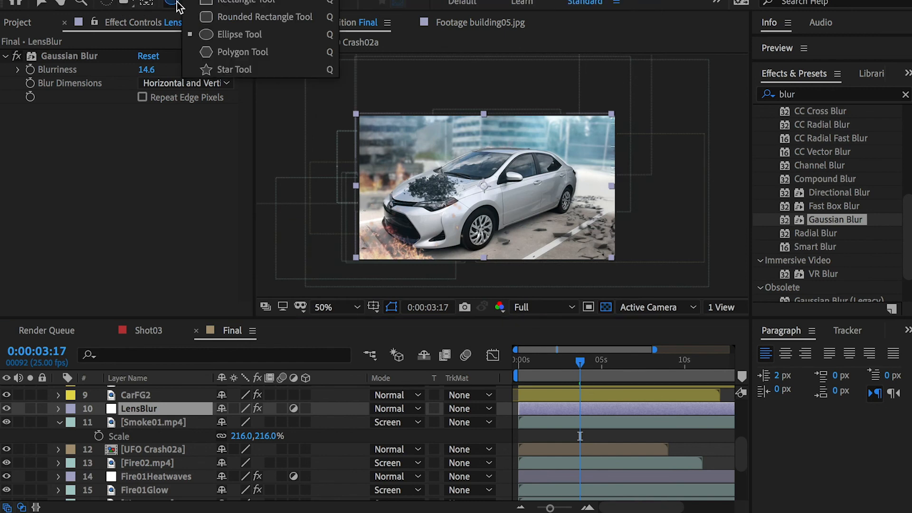
click(223, 2)
drag(322, 81, 649, 195)
key(period)
key(comma)
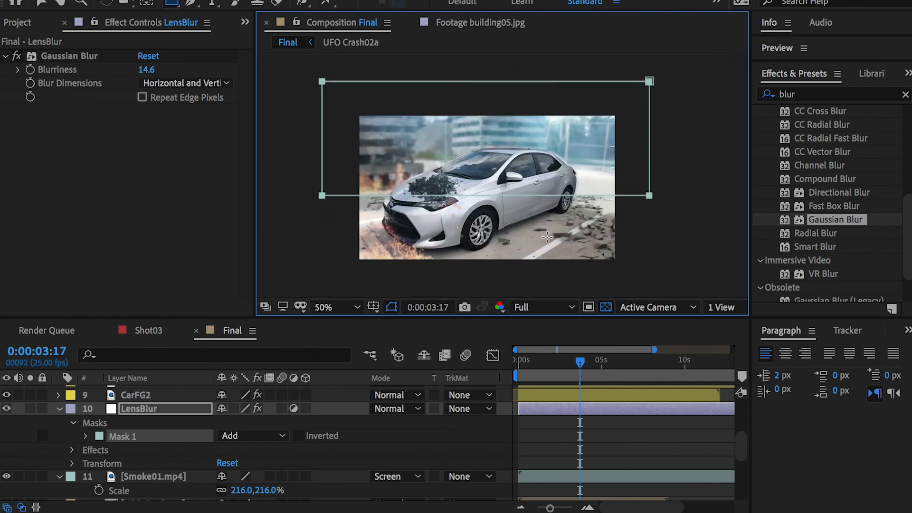
key(period)
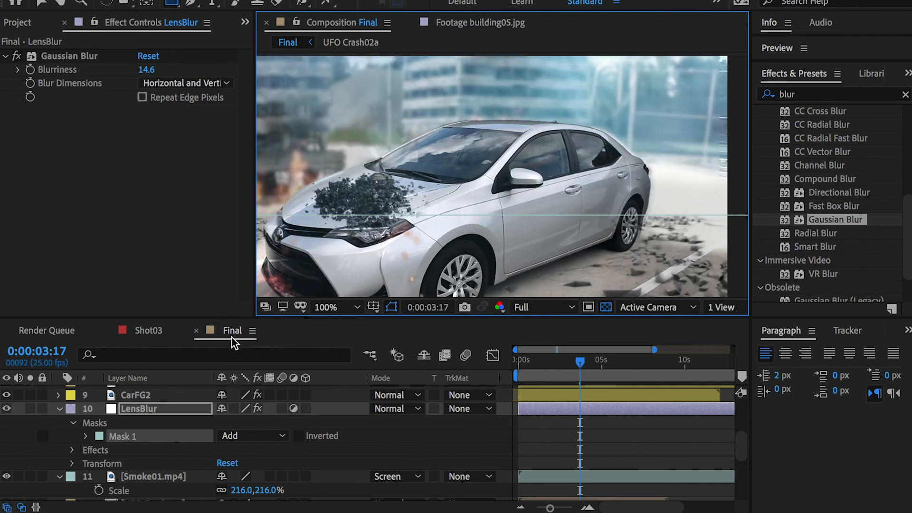
Step: Set the LensBlur mask feather to 196 pixels and compare the frame with the layer hidden and shown
click(87, 436)
mouse_move(263, 464)
mouse_down()
mouse_move(290, 465)
mouse_move(269, 468)
mouse_up()
drag(440, 207, 530, 226)
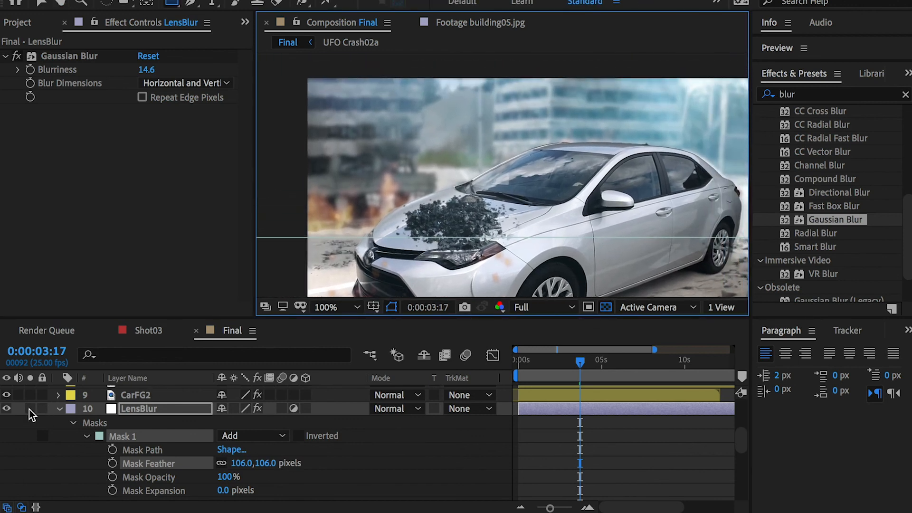
click(5, 410)
click(3, 409)
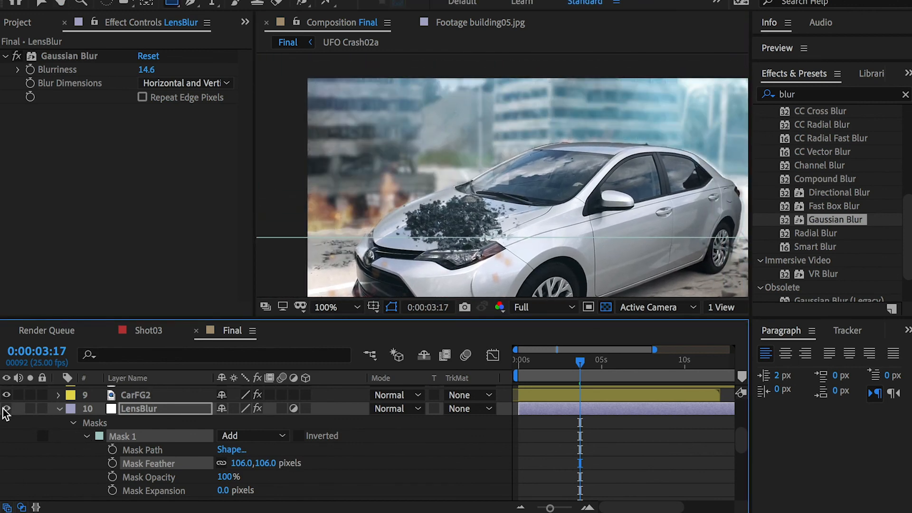
click(5, 409)
drag(265, 465, 310, 460)
drag(255, 463, 252, 464)
click(6, 410)
click(6, 409)
click(6, 409)
click(6, 409)
Step: Duplicate the LensBlur layer and move the copy to the very top of the layer stack
drag(610, 216, 564, 208)
key(comma)
key(comma)
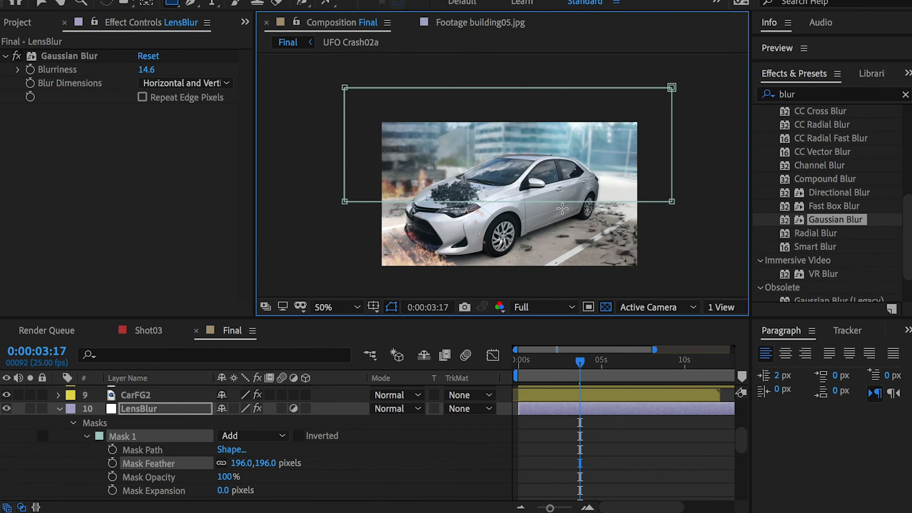
key(period)
key(period)
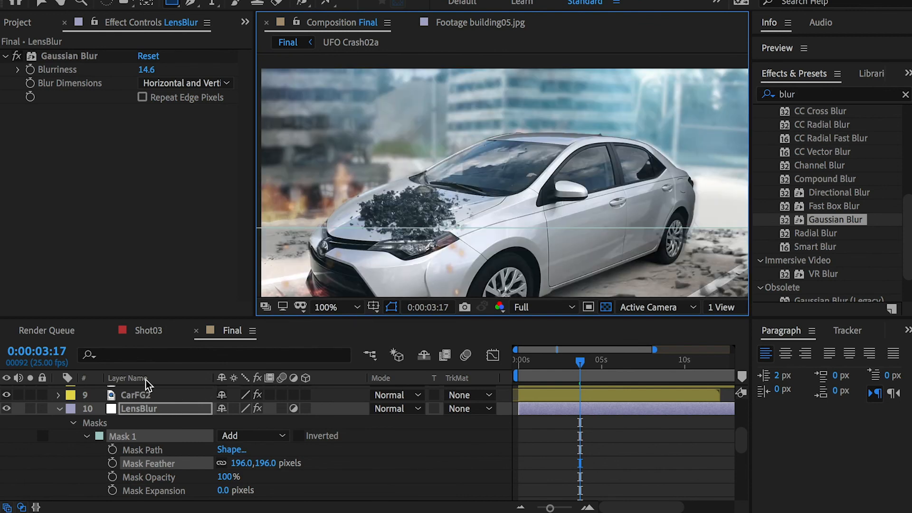
scroll(133, 407, down, 1)
scroll(132, 407, up, 2)
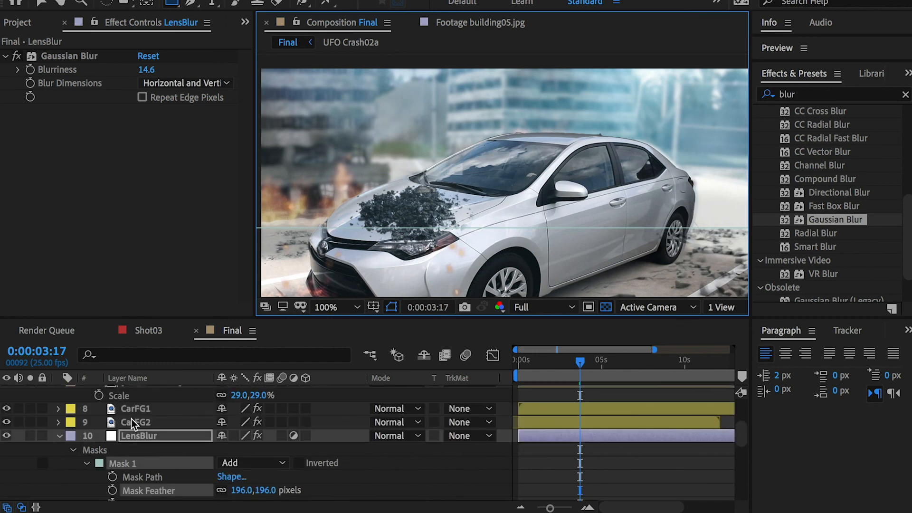
click(136, 431)
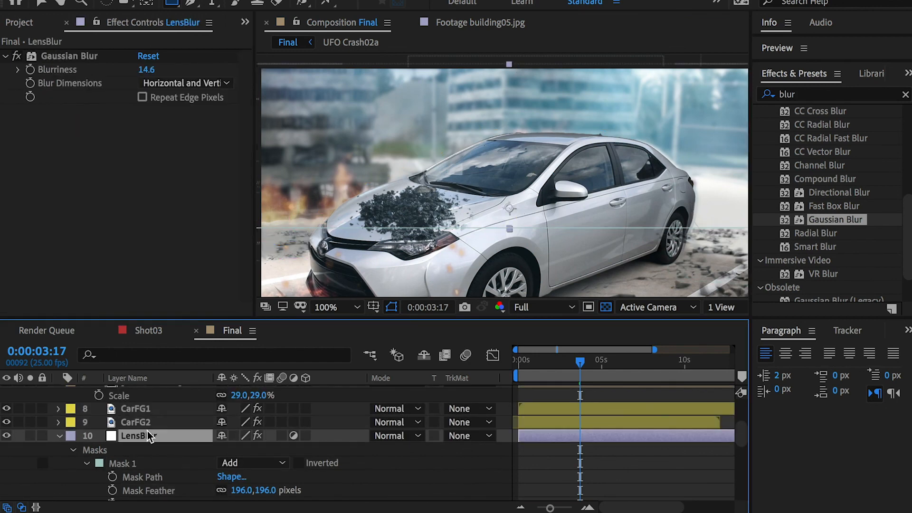
key(ctrl+d)
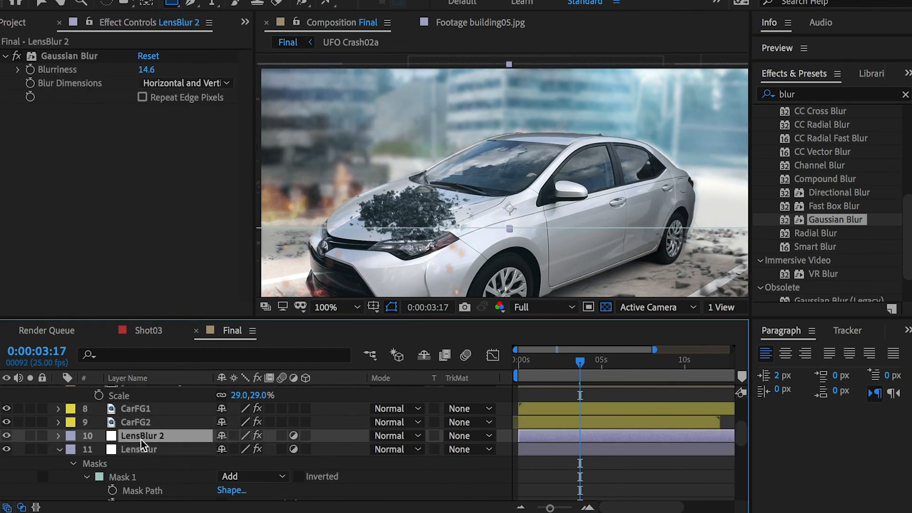
drag(145, 437, 129, 386)
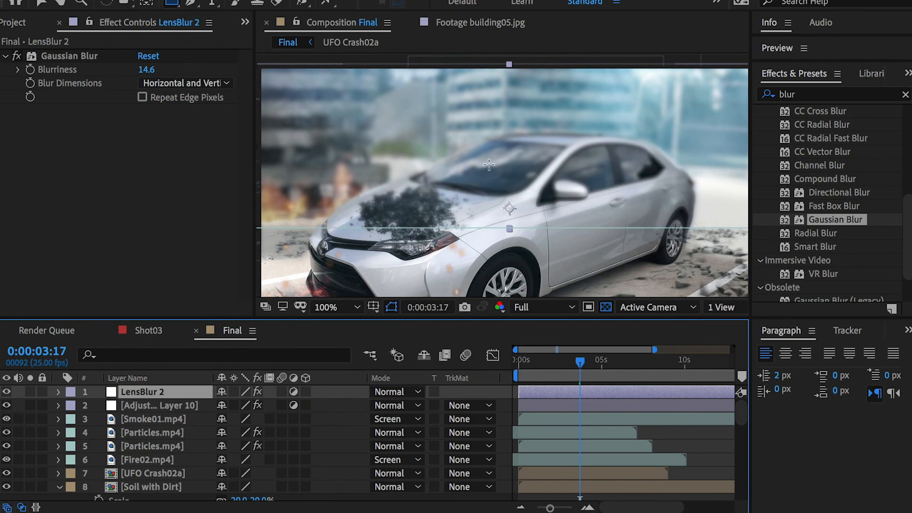
Step: Delete the mask from the LensBlur 2 layer so that its blur covers the whole frame
key(comma)
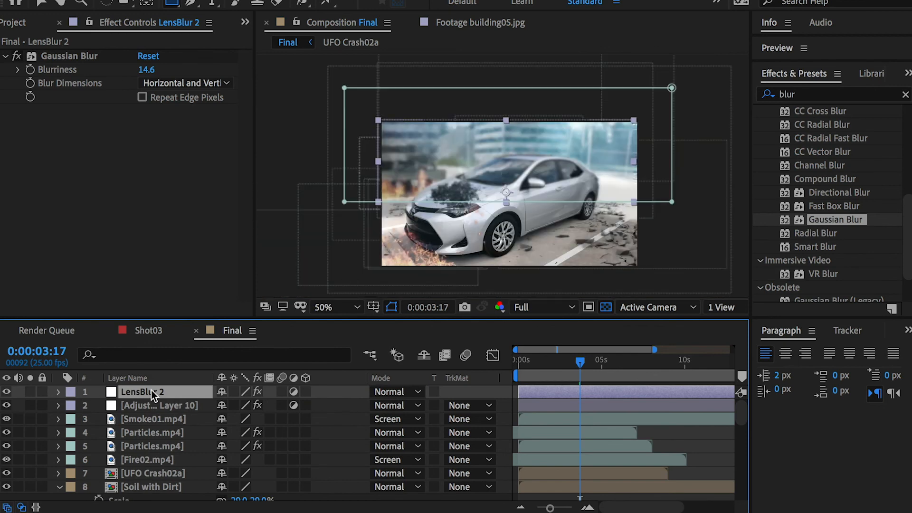
key(m)
click(123, 405)
key(Delete)
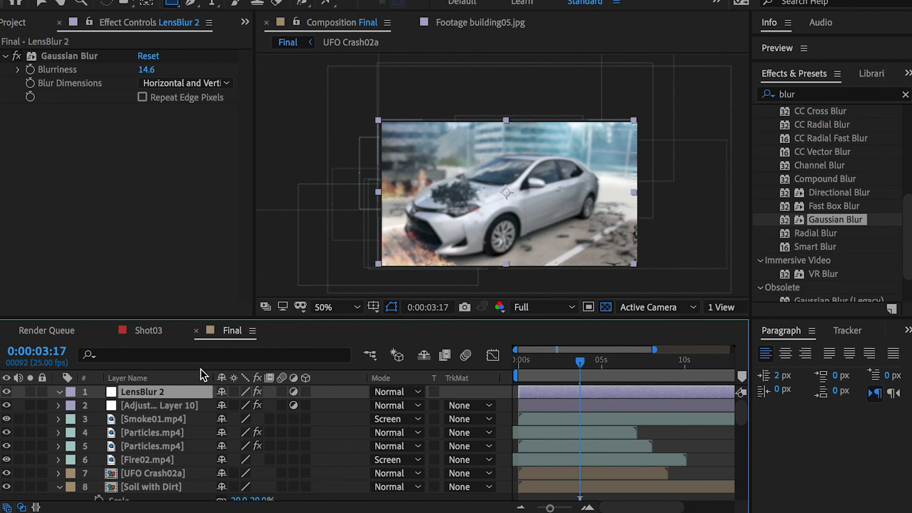
Step: Compare the frame with LensBlur 2 hidden and shown, and set its Gaussian Blur blurriness to 8
click(7, 392)
click(7, 392)
click(7, 391)
click(7, 391)
drag(148, 69, 144, 69)
click(144, 69)
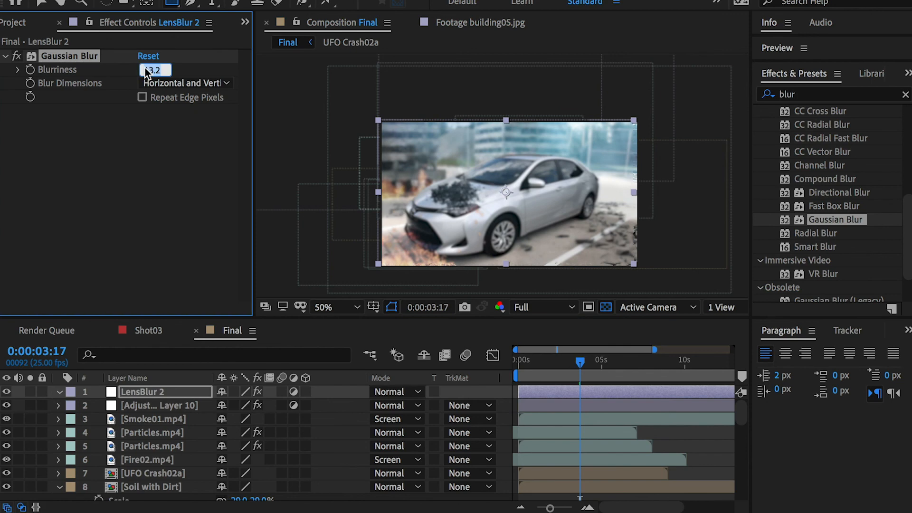
text(8)
key(Return)
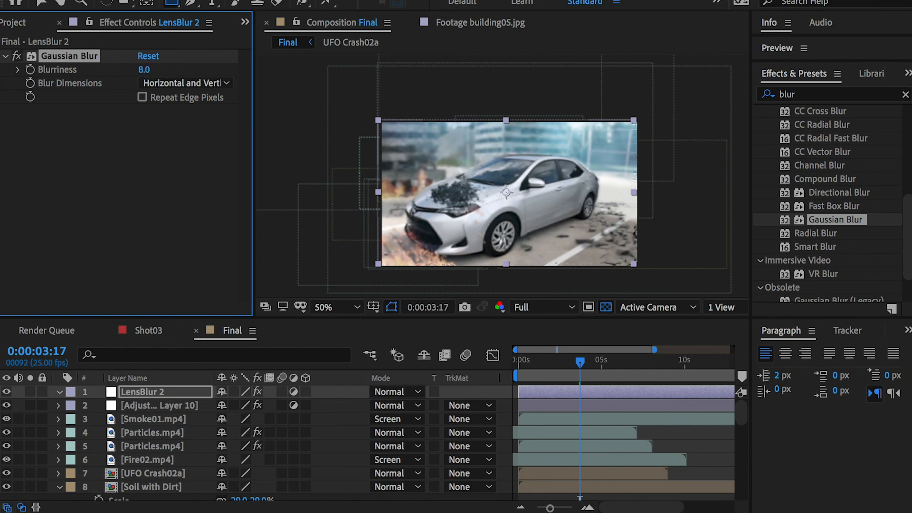
key(period)
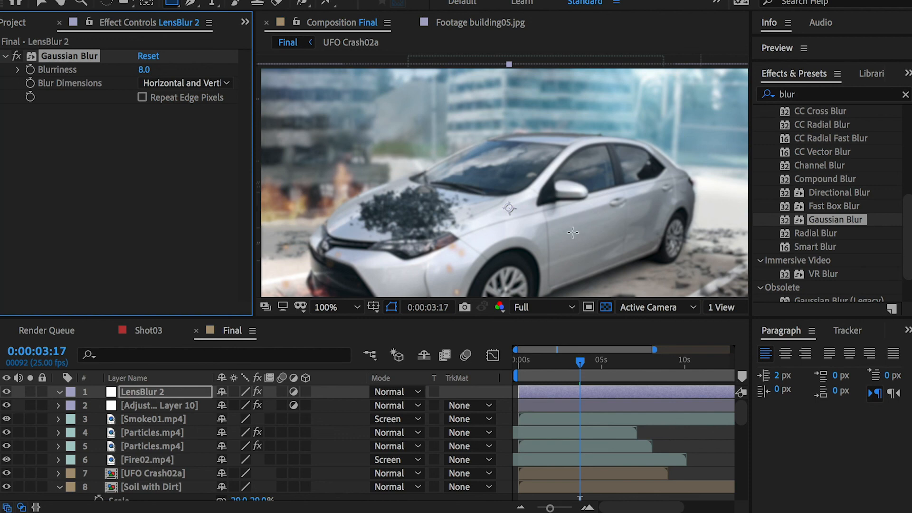
click(138, 393)
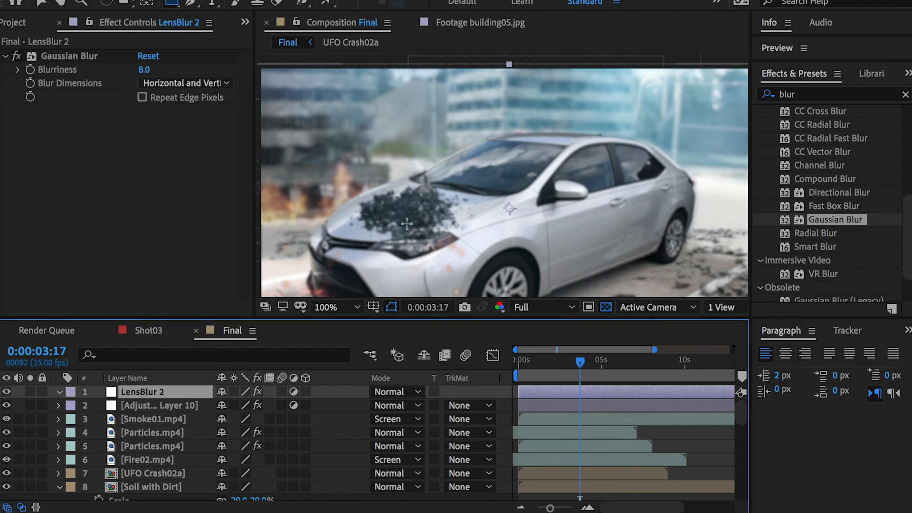
key(comma)
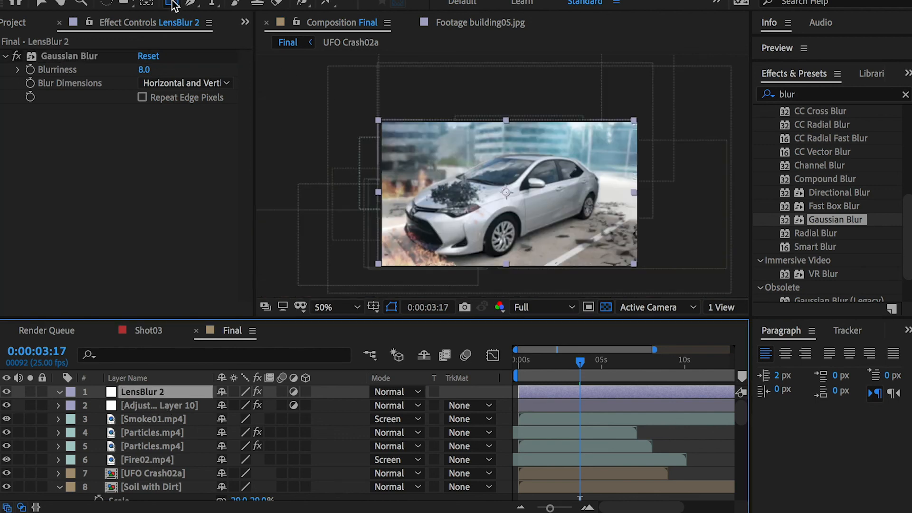
drag(172, 3, 229, 33)
drag(380, 137, 577, 255)
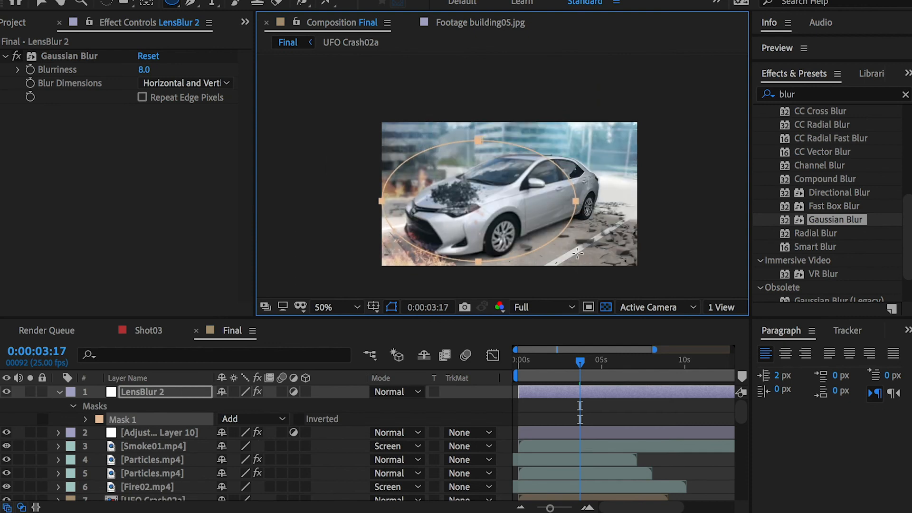
key(ctrl+z)
Step: Draw a large rectangular mask on LensBlur 2 and rotate and move it so its upper edge slopes diagonally down across the car
drag(178, 6, 220, 11)
drag(362, 151, 667, 285)
key(v)
double_click(668, 151)
drag(621, 176, 594, 193)
drag(658, 152, 703, 203)
drag(624, 210, 599, 229)
drag(492, 220, 490, 222)
Step: Check the masked blur by hiding and showing LensBlur 2, and set its mask mode to Subtract
click(141, 421)
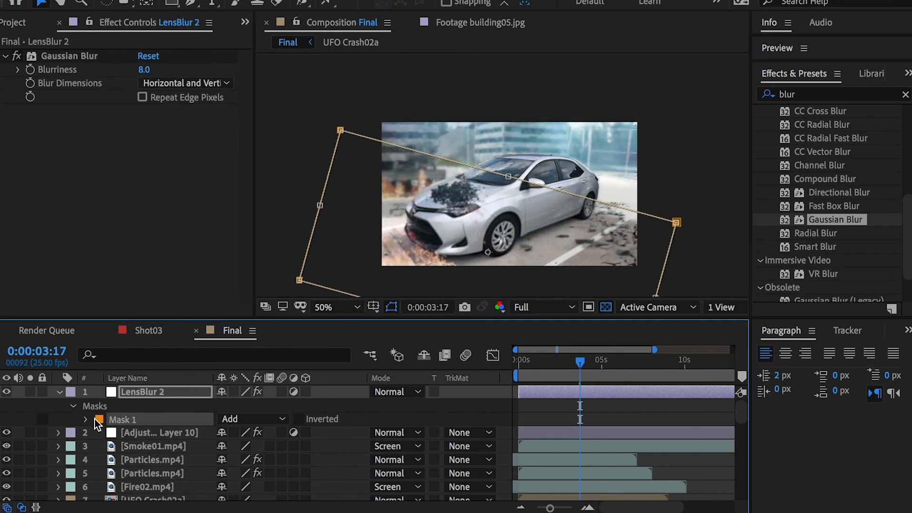
click(7, 392)
click(7, 392)
click(6, 392)
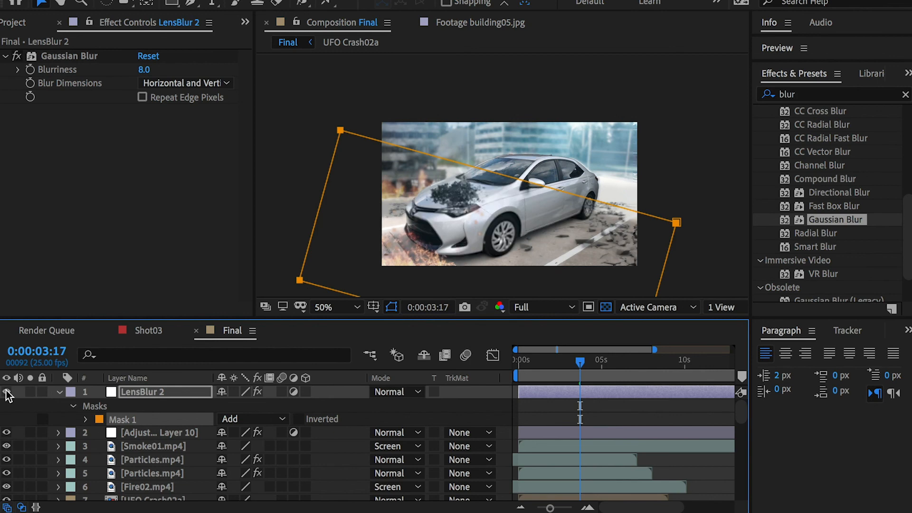
click(260, 419)
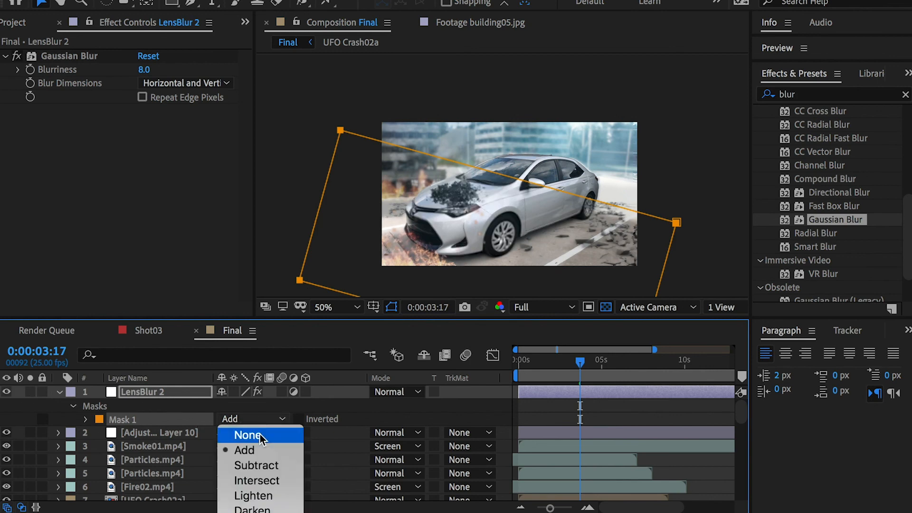
click(258, 466)
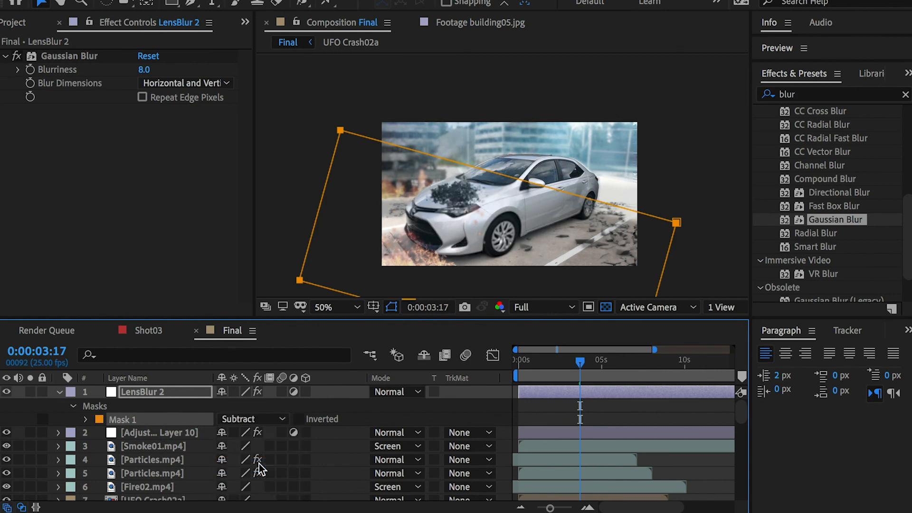
Step: Set the LensBlur 2 mask feather to 179 pixels and compare the frame with the layer hidden and shown
click(86, 420)
drag(244, 447, 270, 454)
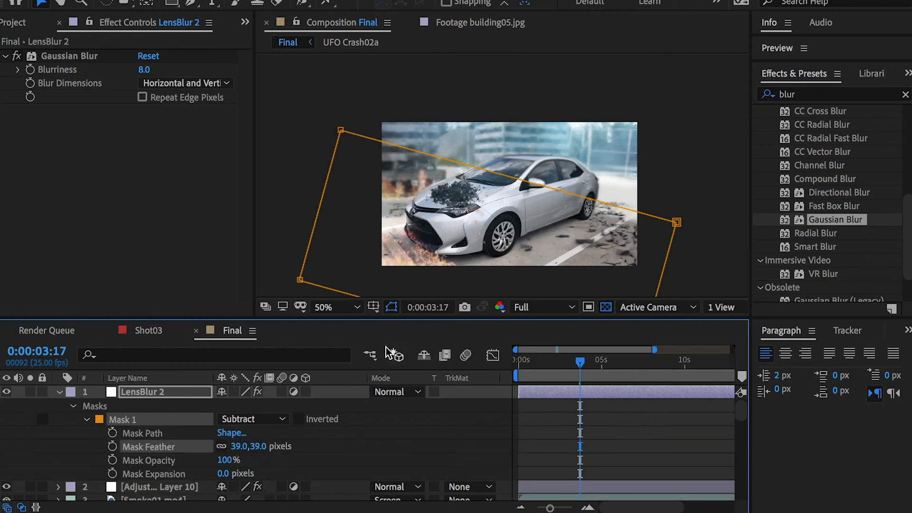
key(slash)
drag(248, 446, 324, 457)
drag(233, 446, 227, 447)
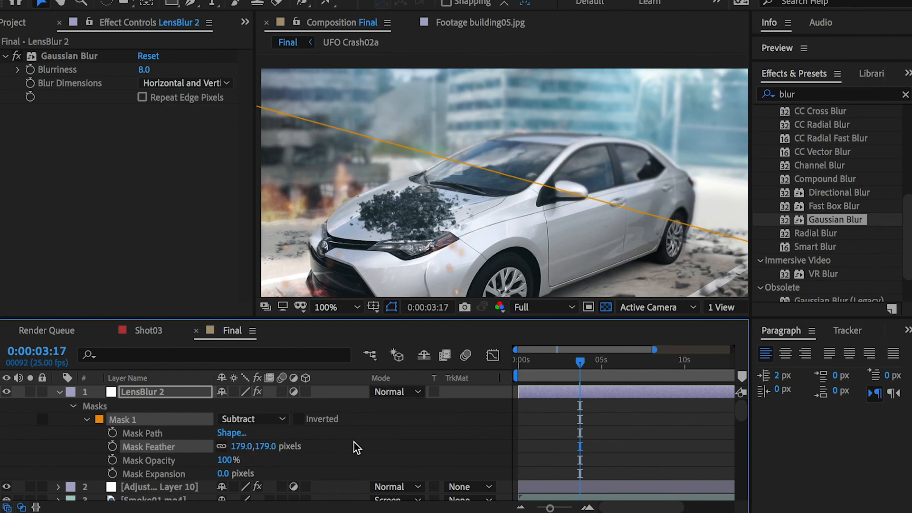
click(39, 412)
click(9, 390)
click(8, 391)
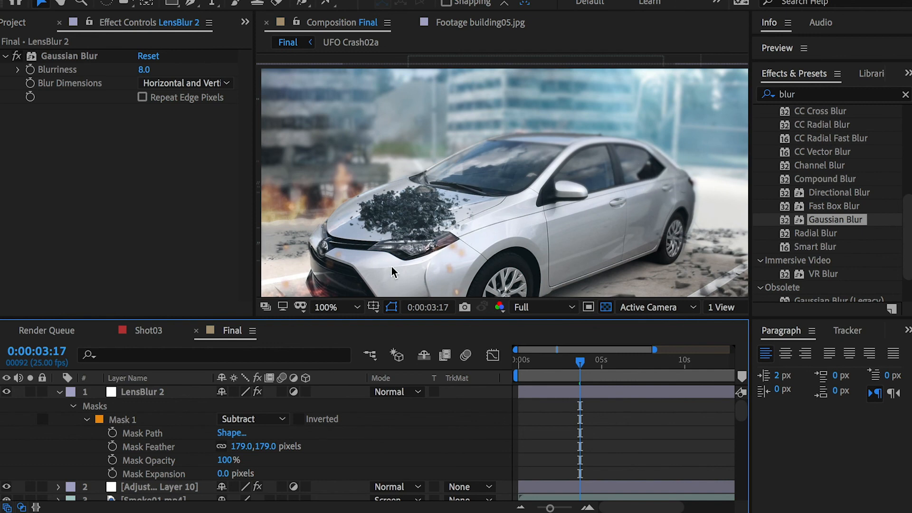
click(484, 221)
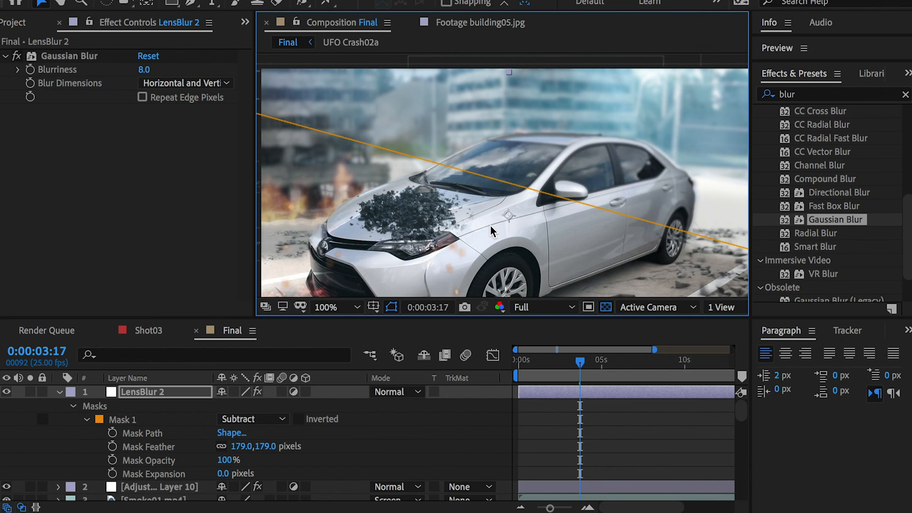
key(super+z)
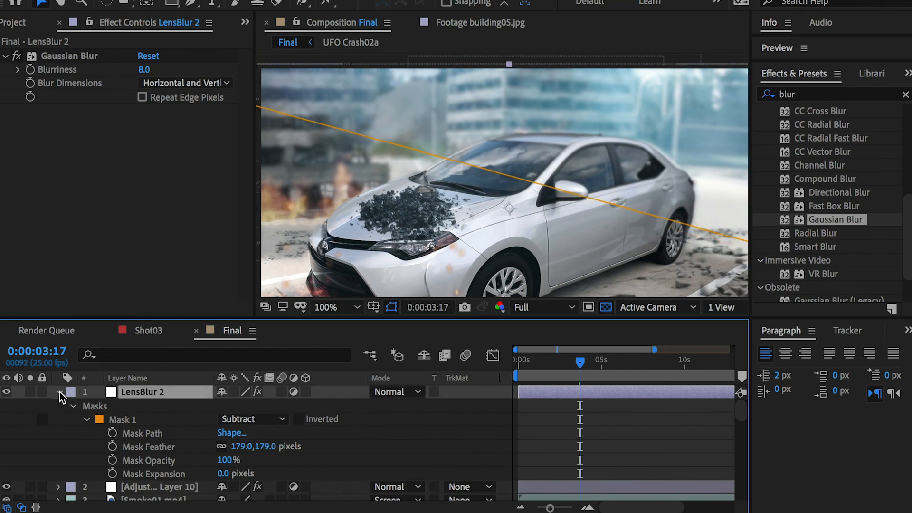
Step: Inspect the mask settings of the first LensBlur layer and compare the frame with that layer hidden and shown
click(59, 392)
scroll(118, 475, down, 3)
click(127, 484)
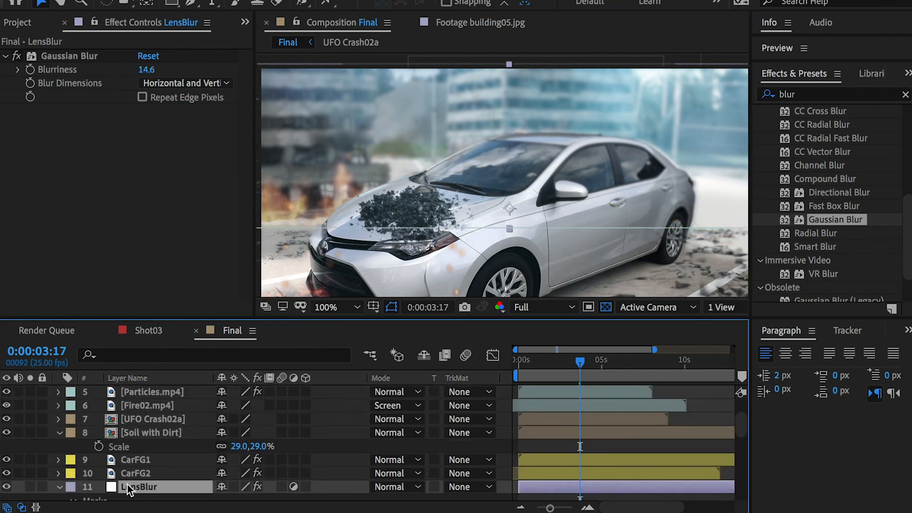
scroll(87, 442, down, 4)
scroll(116, 461, down, 3)
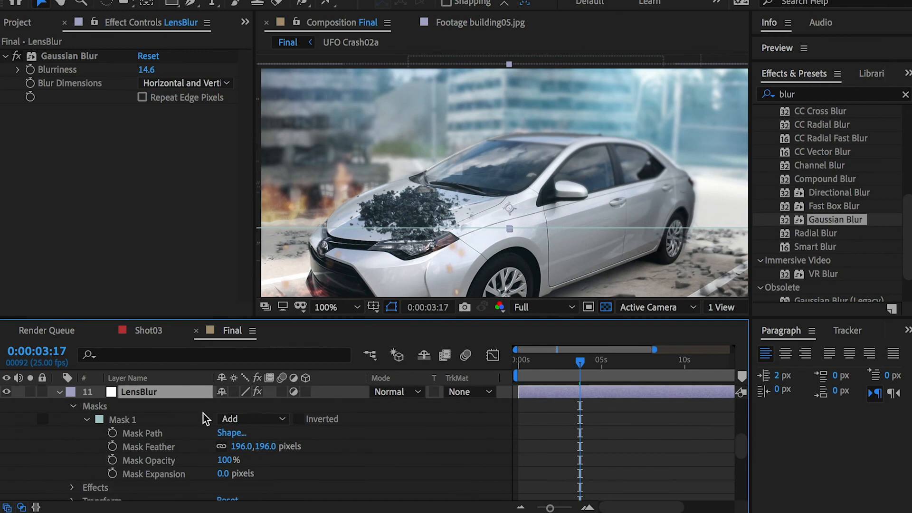
click(136, 420)
click(7, 392)
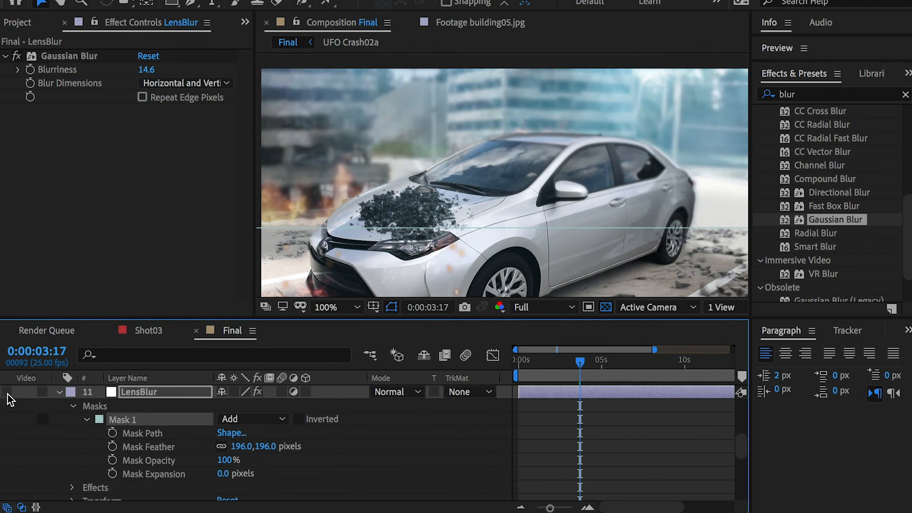
click(7, 393)
click(7, 393)
click(7, 393)
key(comma)
scroll(123, 422, up, 10)
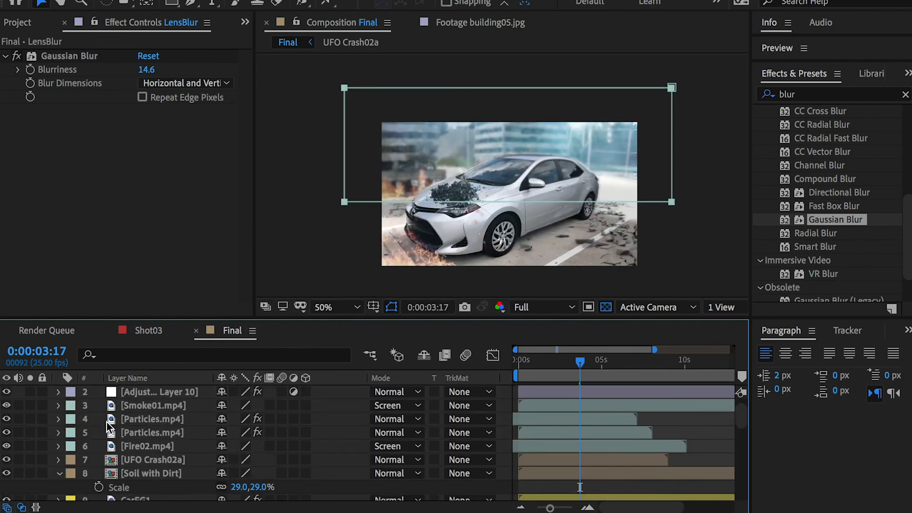
scroll(49, 429, down, 7)
scroll(94, 439, up, 7)
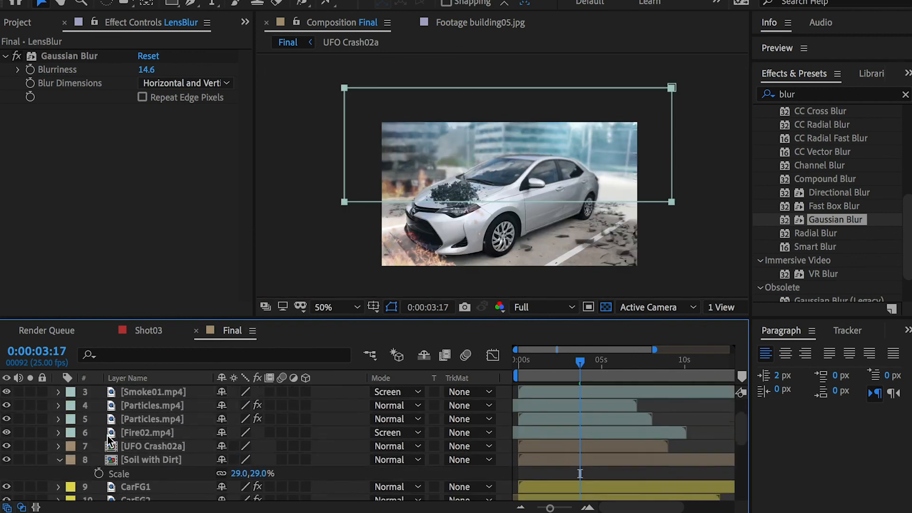
click(320, 423)
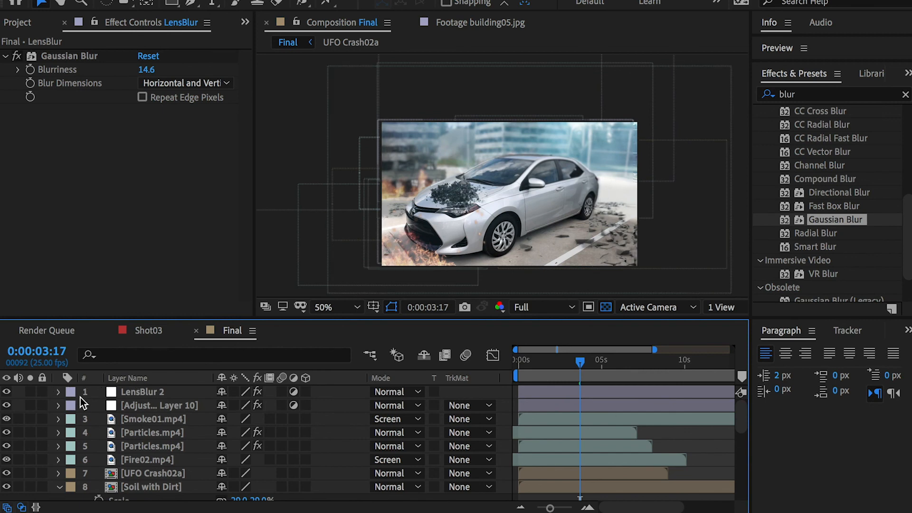
Step: Create a new 1280 x 720 px solid layer in Final with the dark blue color 333669
right_click(98, 392)
mouse_move(143, 404)
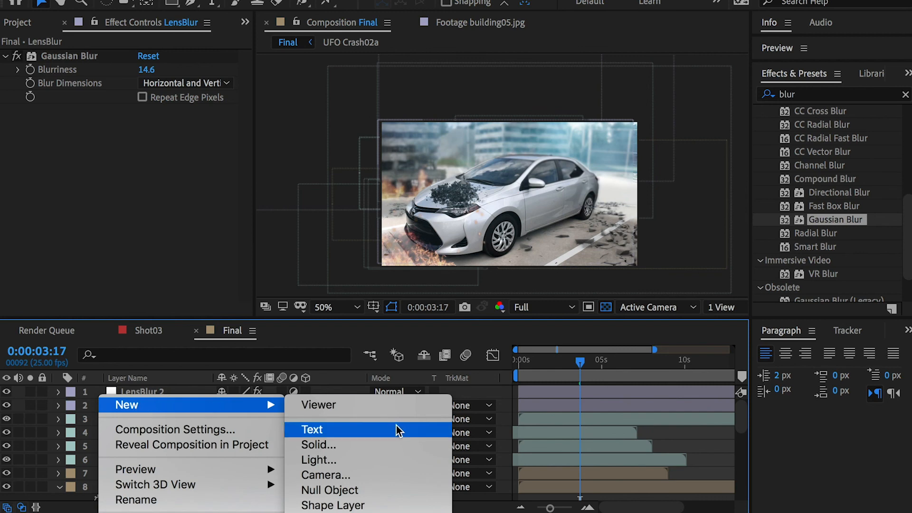
click(388, 444)
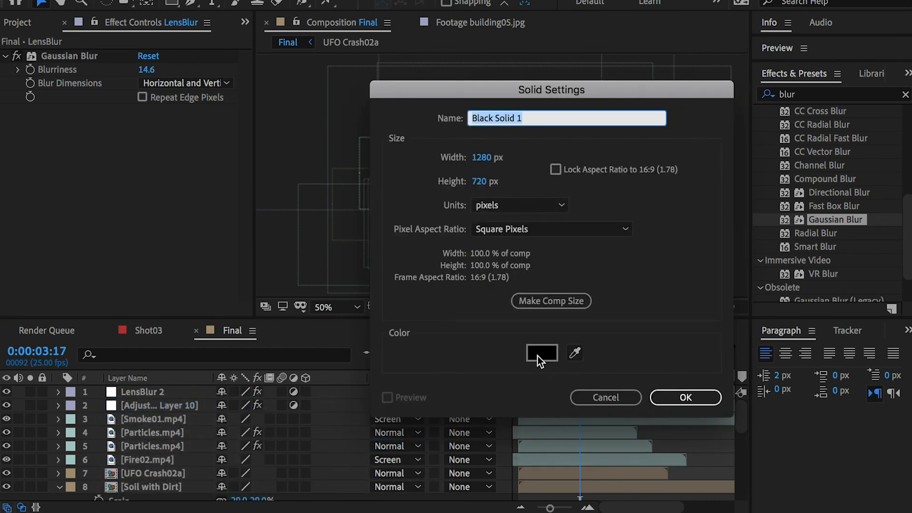
click(537, 356)
click(694, 261)
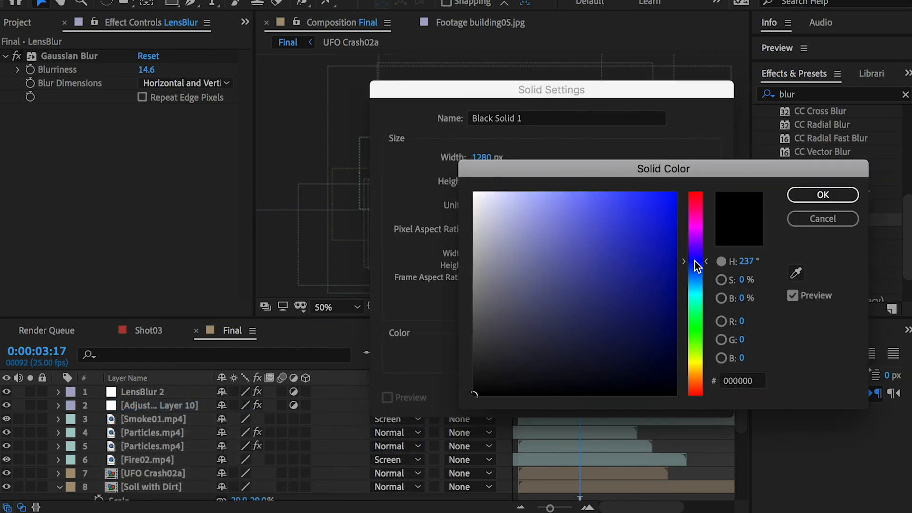
drag(558, 327, 577, 311)
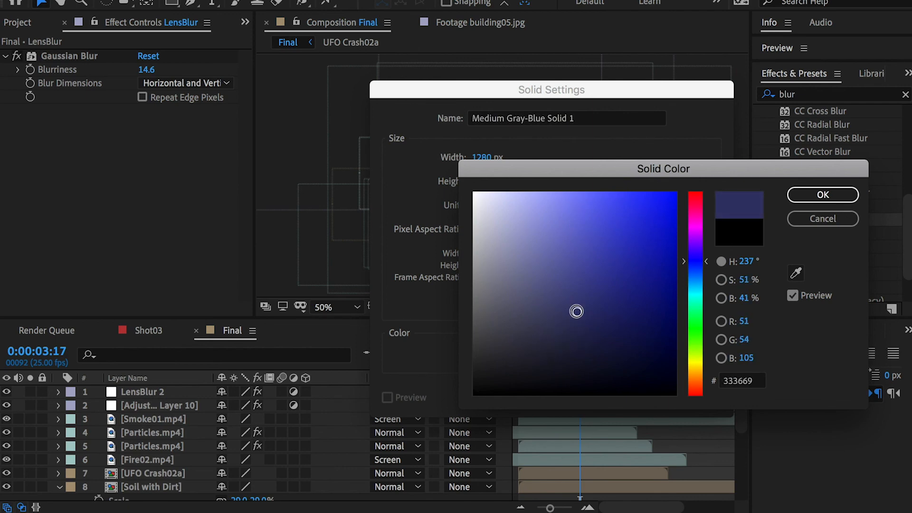
click(820, 196)
click(688, 397)
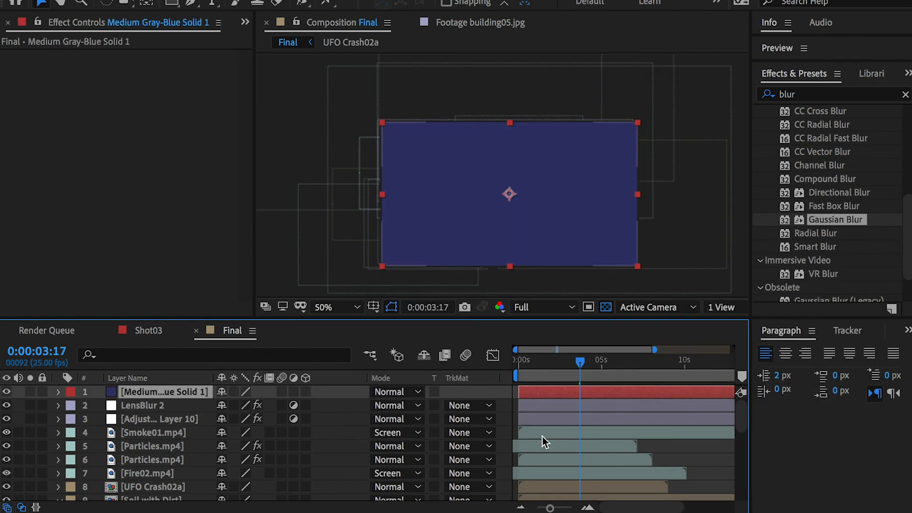
Step: Set the blue solid's blending mode to Multiply and its opacity to 77%
click(403, 393)
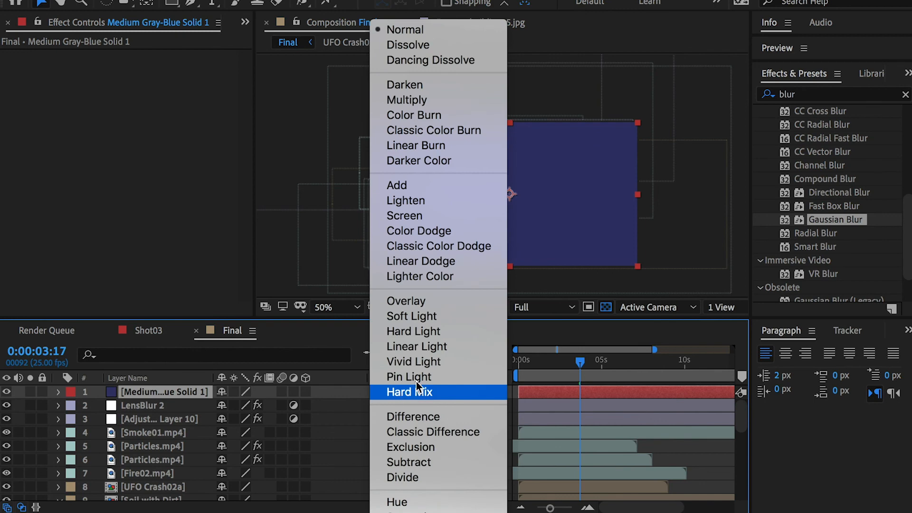
click(414, 99)
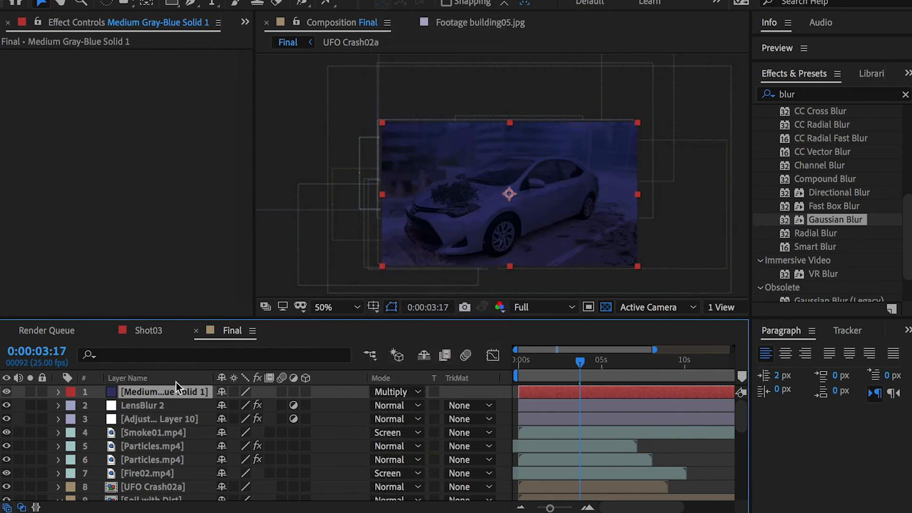
key(t)
drag(221, 406, 206, 403)
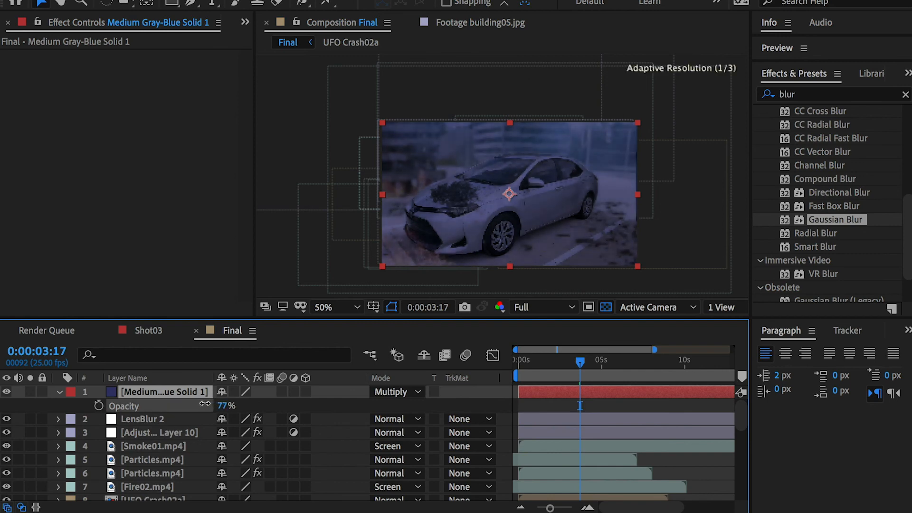
click(58, 392)
Step: Draw an elliptical mask on the blue solid that nearly fills the frame, and shift it slightly upward to center it
drag(181, 3, 236, 37)
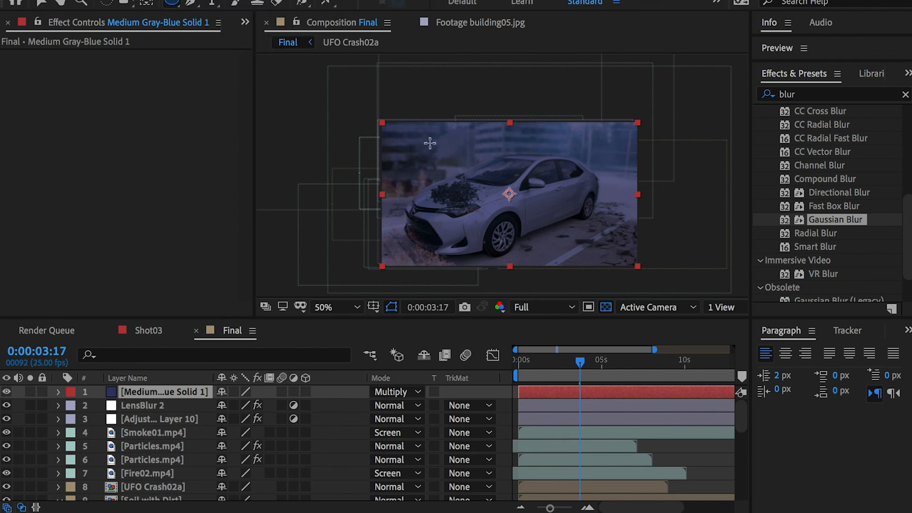
drag(389, 131, 631, 262)
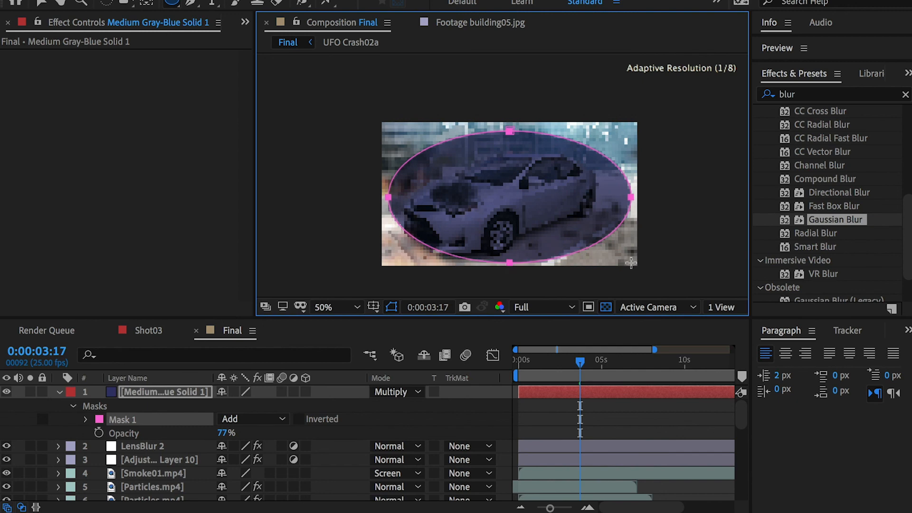
key(v)
double_click(511, 260)
drag(519, 222, 519, 219)
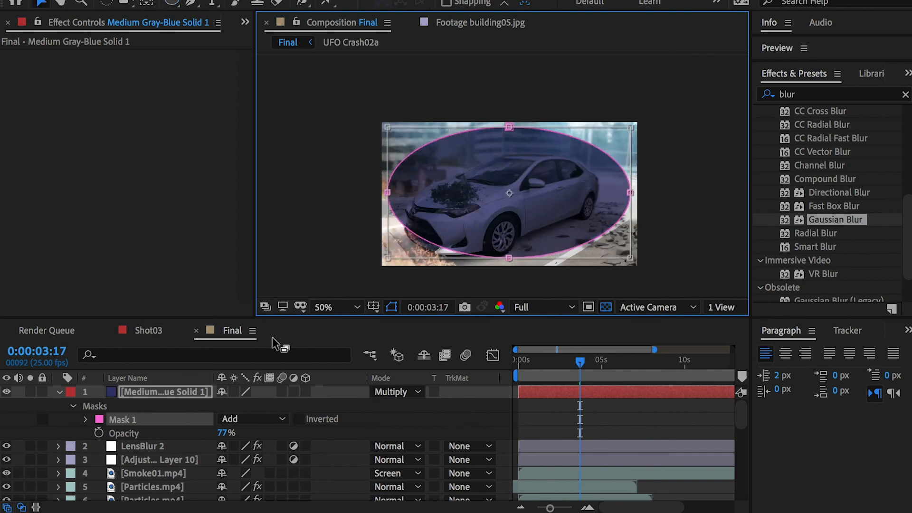
Step: Set the solid's elliptical mask to Subtract and its feather to 233 pixels to form a soft vignette
click(277, 419)
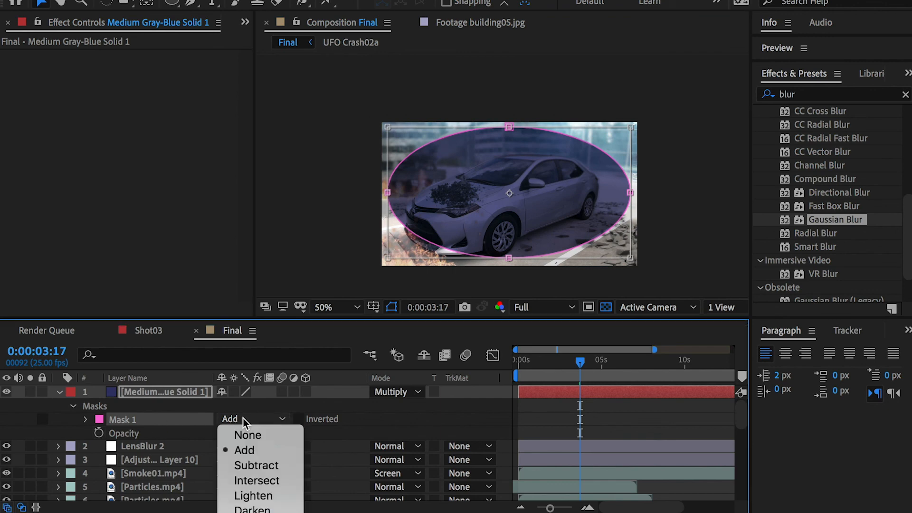
click(262, 461)
click(86, 419)
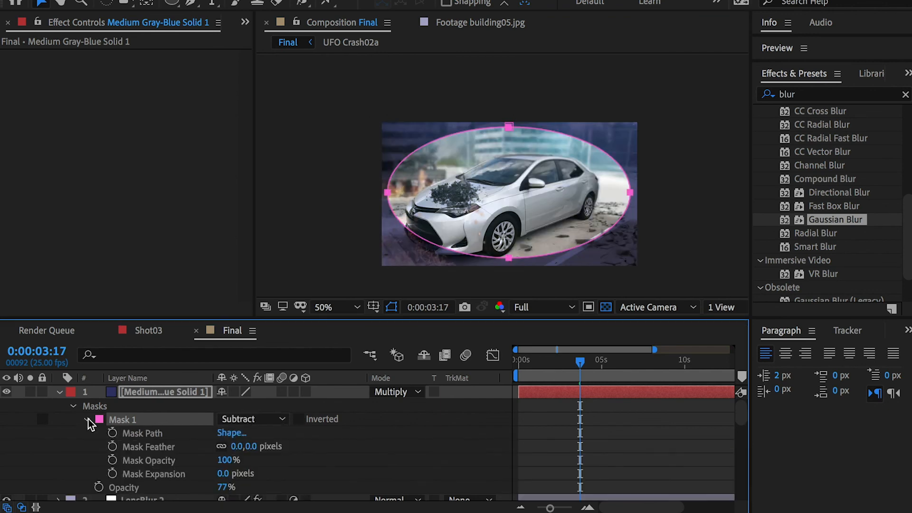
drag(251, 447, 333, 448)
drag(265, 448, 387, 455)
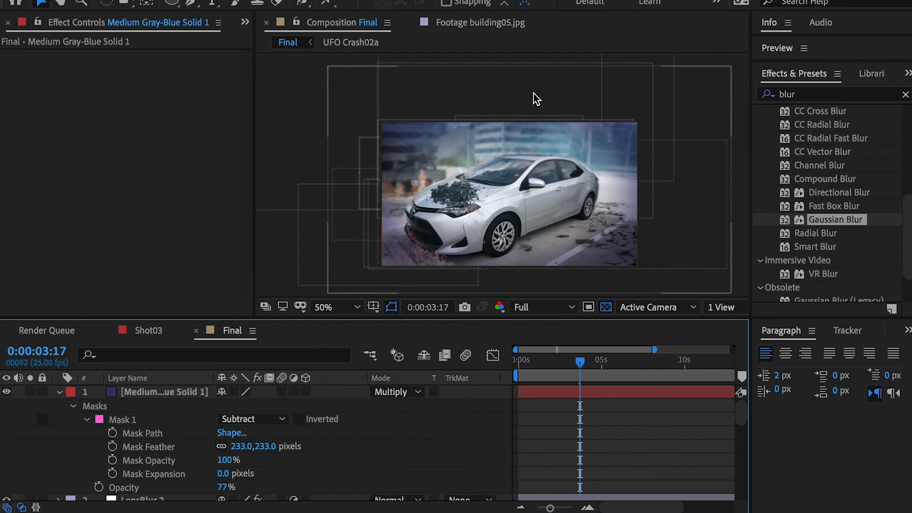
Step: Set the blue vignette solid's opacity to 54% and check the frame at 0:00:04:02
click(144, 391)
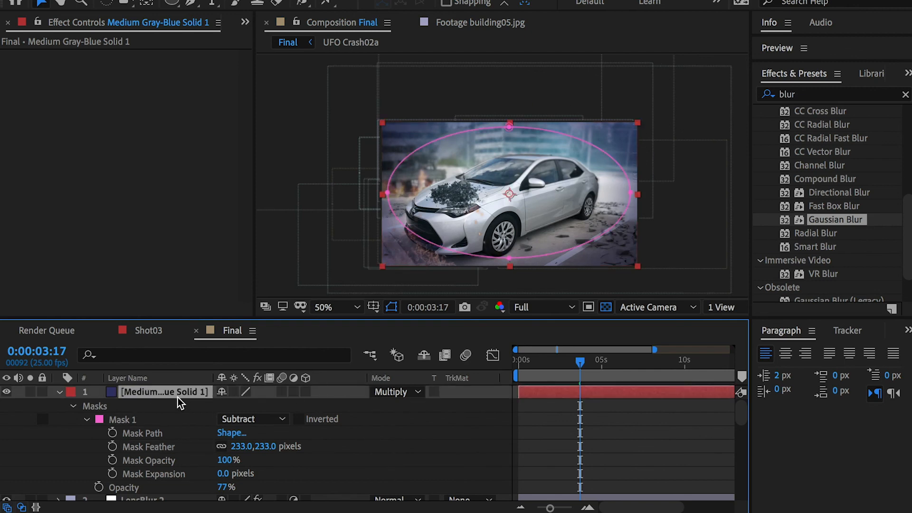
key(u)
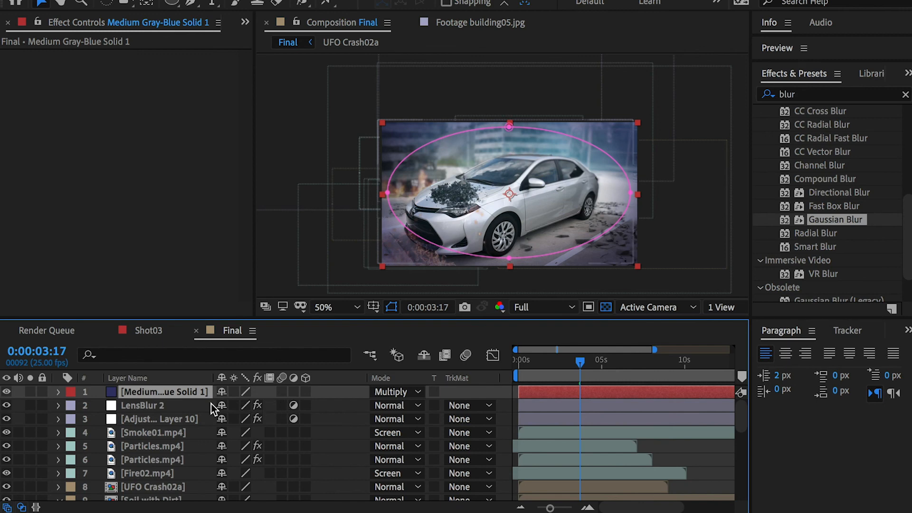
key(t)
drag(223, 406, 203, 405)
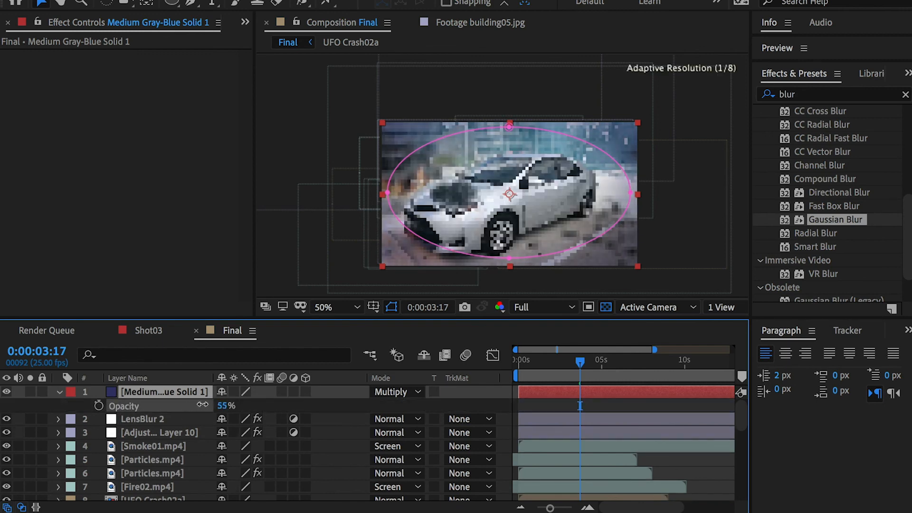
click(348, 450)
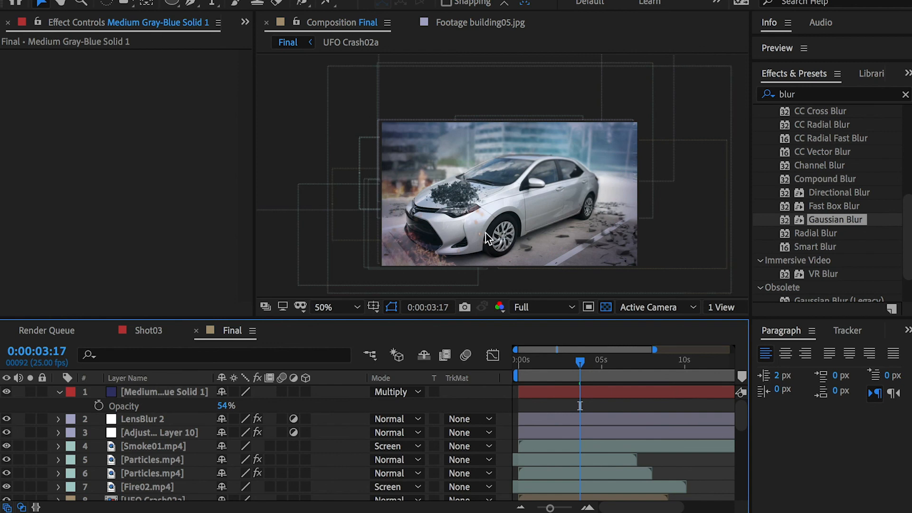
mouse_move(584, 361)
mouse_down()
mouse_move(555, 361)
mouse_move(594, 361)
mouse_up()
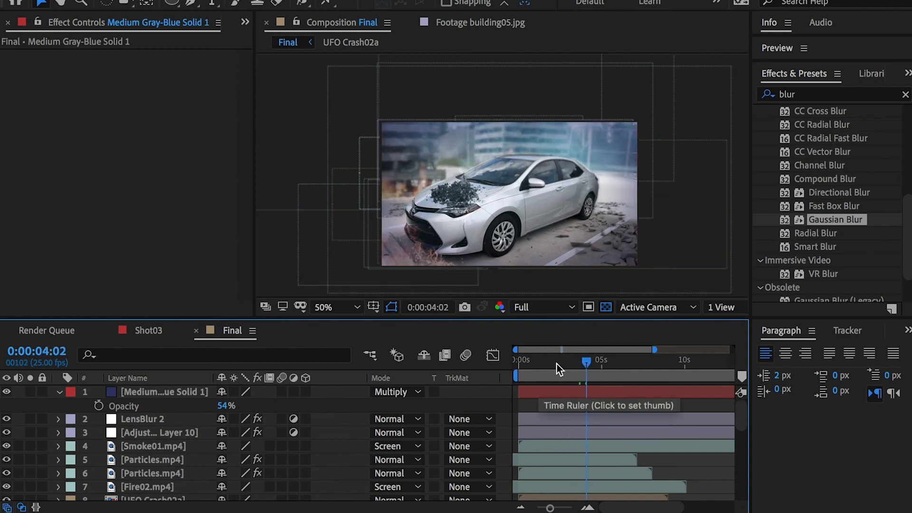
Step: Collapse the vignette solid's properties and add the Final composition to the Adobe Media Encoder queue
click(155, 390)
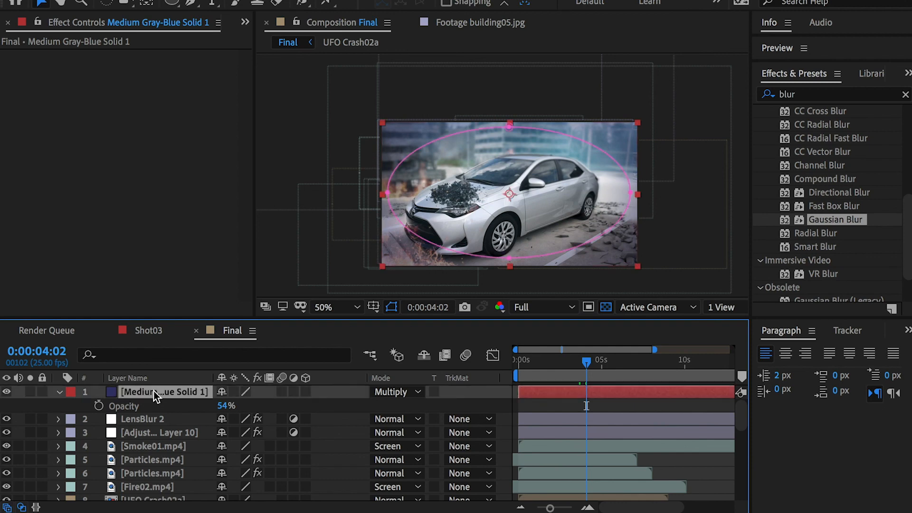
click(59, 392)
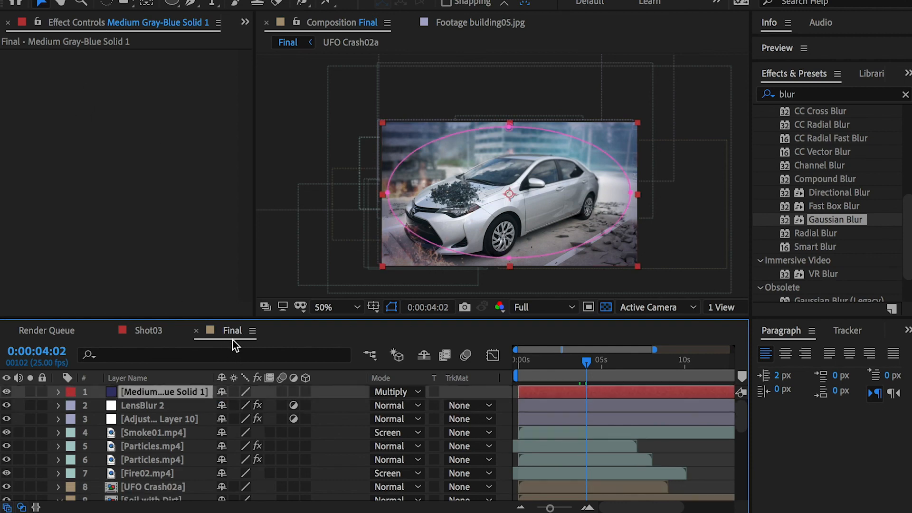
click(129, 0)
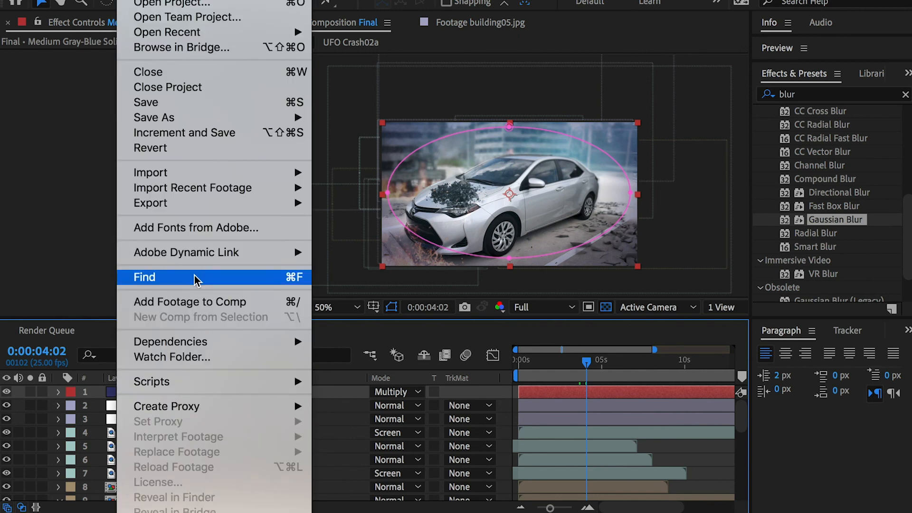
mouse_move(172, 203)
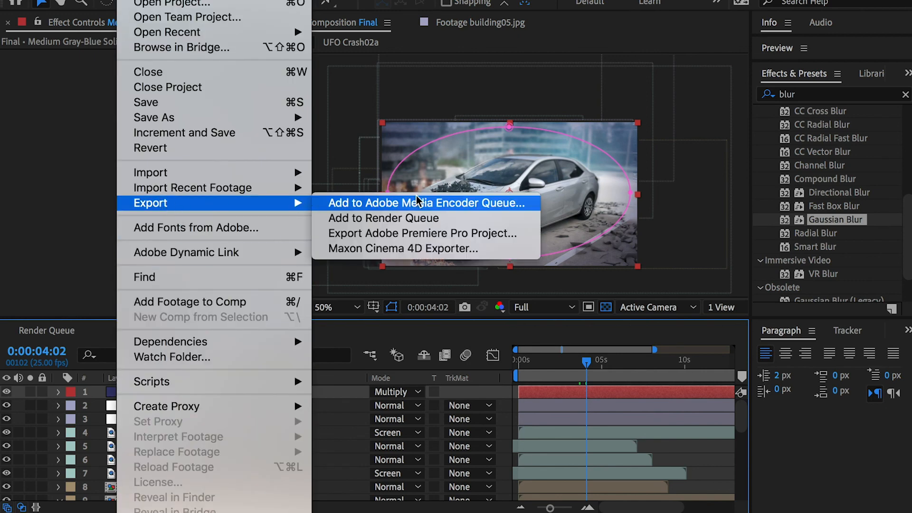
click(529, 209)
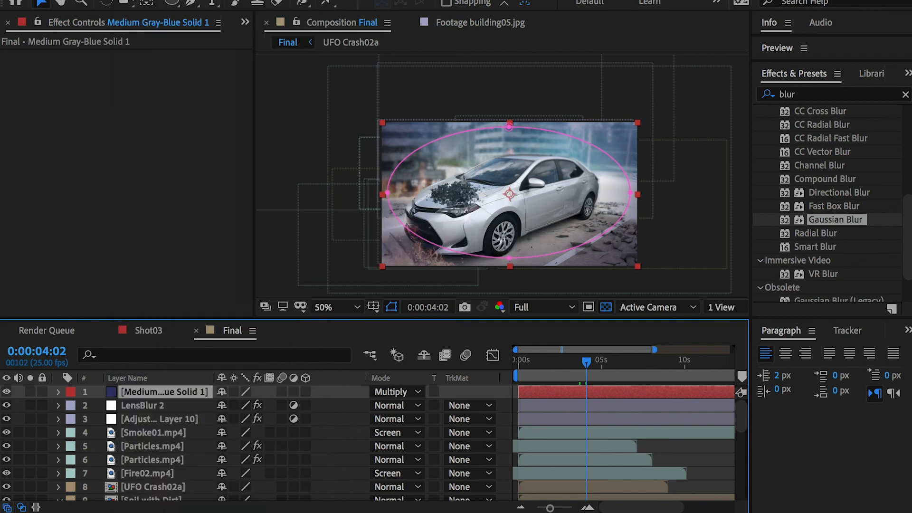